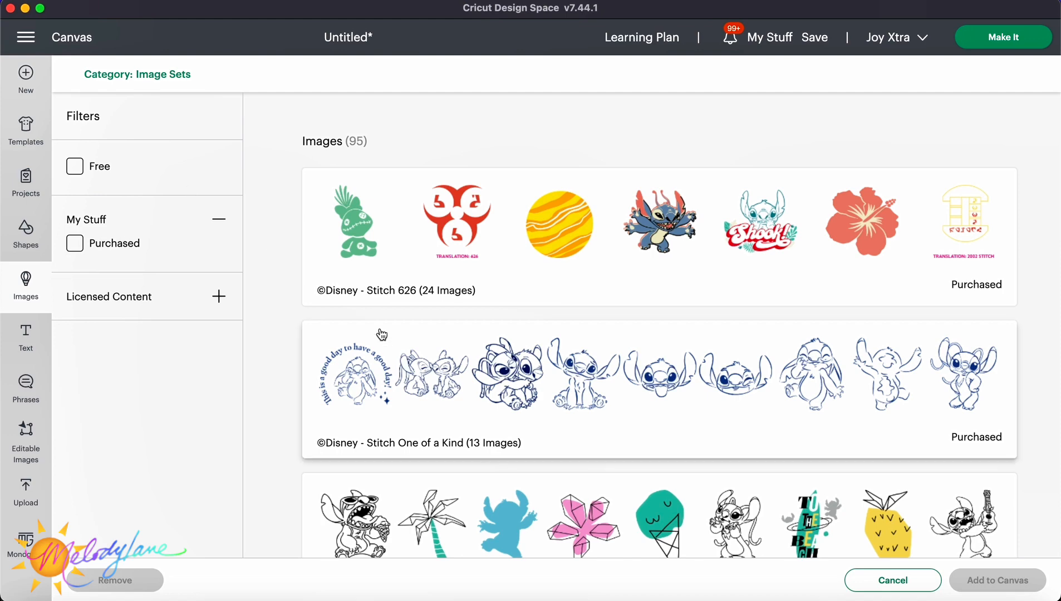
Open the Disney Stitch One of a Kind image set and scroll through all of its images.
{"action": "left_click", "coordinate": [515, 393]}
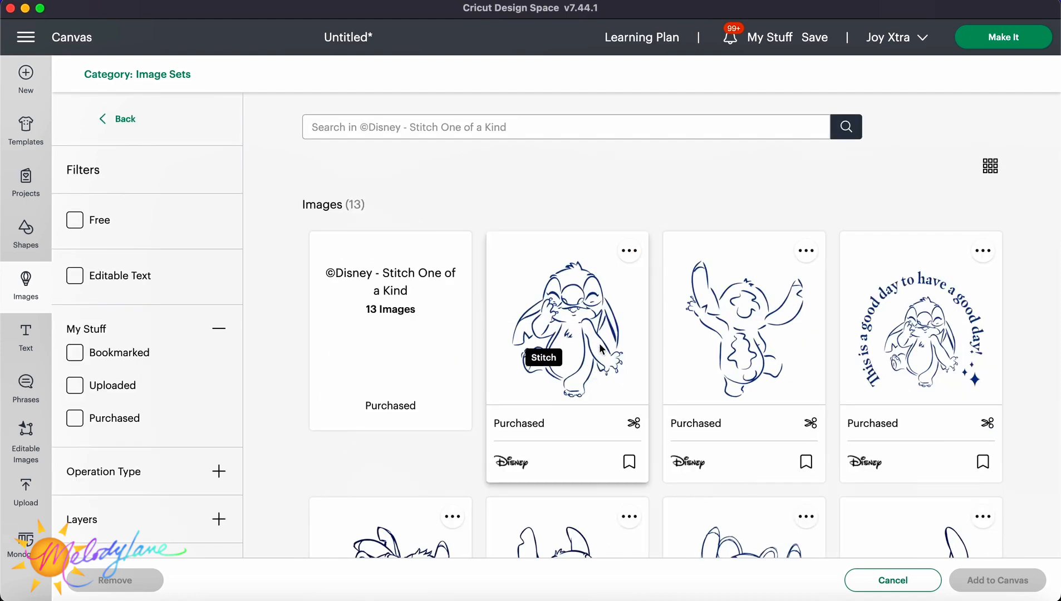
{"action": "scroll", "coordinate": [573, 334], "scroll_direction": "down", "scroll_amount": 2}
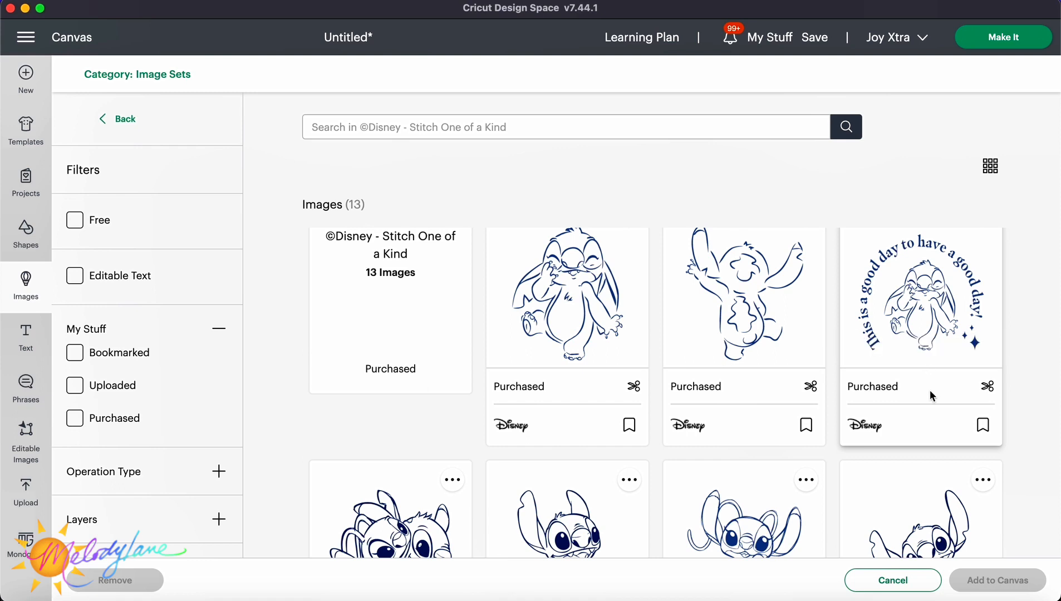
{"action": "scroll", "coordinate": [933, 344], "scroll_direction": "down", "scroll_amount": 5}
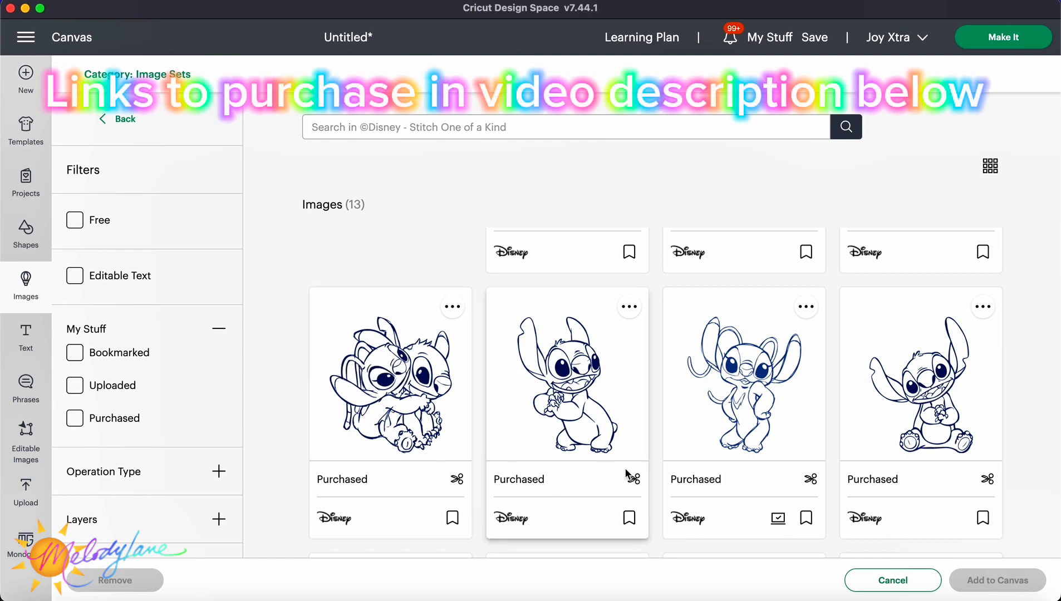
{"action": "scroll", "coordinate": [693, 444], "scroll_direction": "up", "scroll_amount": 3}
{"action": "scroll", "coordinate": [692, 444], "scroll_direction": "down", "scroll_amount": 3}
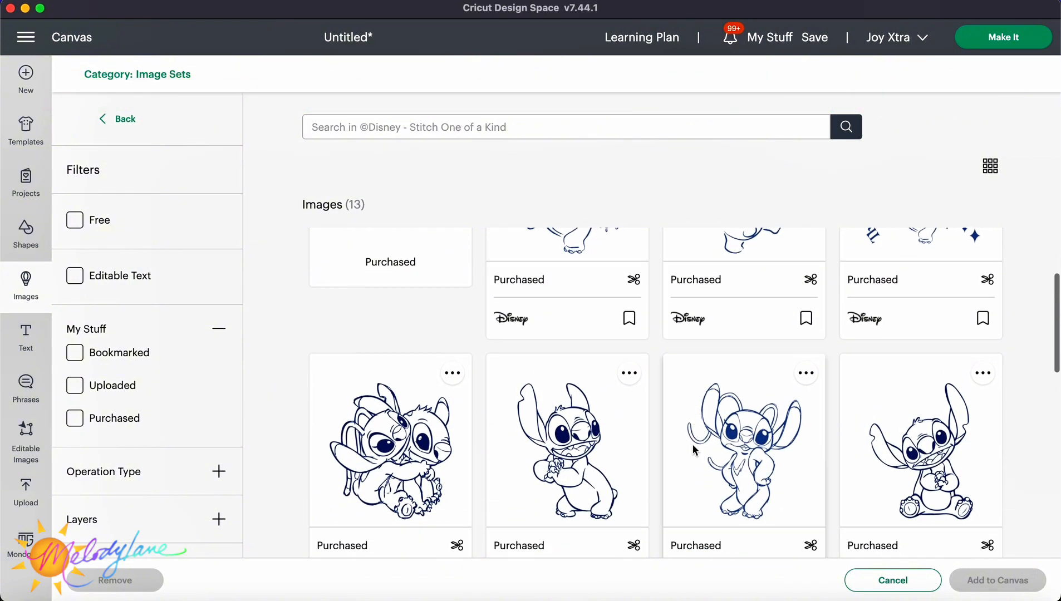
{"action": "scroll", "coordinate": [692, 444], "scroll_direction": "down", "scroll_amount": 1}
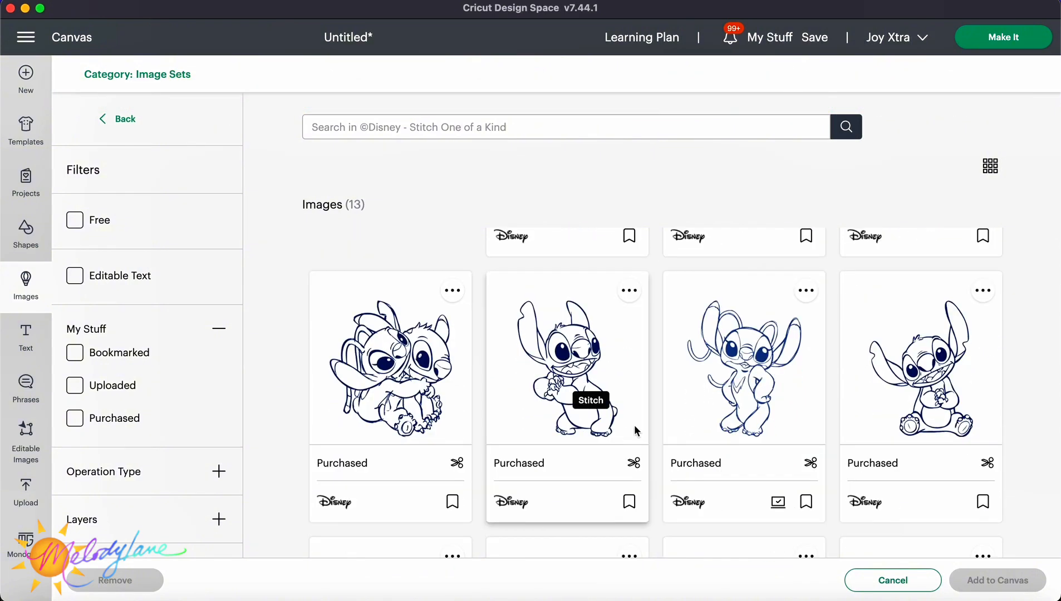
{"action": "scroll", "coordinate": [743, 412], "scroll_direction": "down", "scroll_amount": 1}
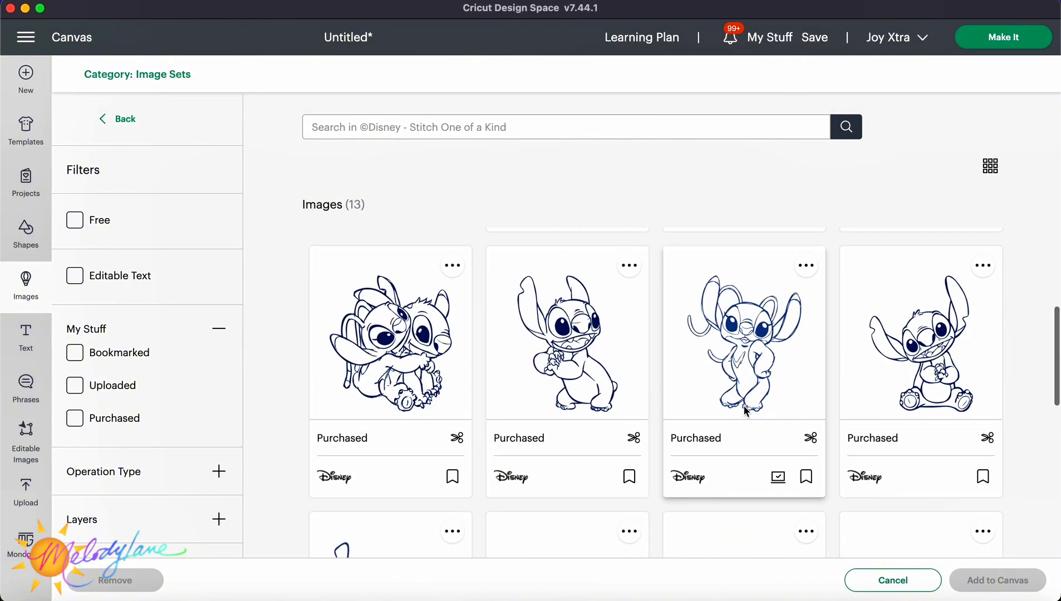
{"action": "scroll", "coordinate": [746, 412], "scroll_direction": "down", "scroll_amount": 2}
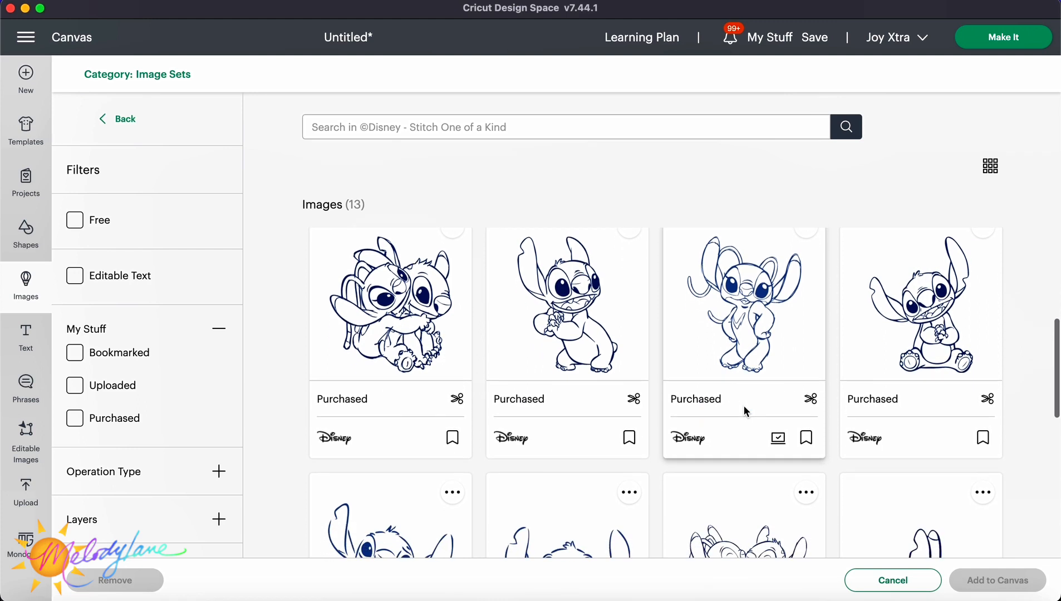
{"action": "scroll", "coordinate": [743, 410], "scroll_direction": "down", "scroll_amount": 5}
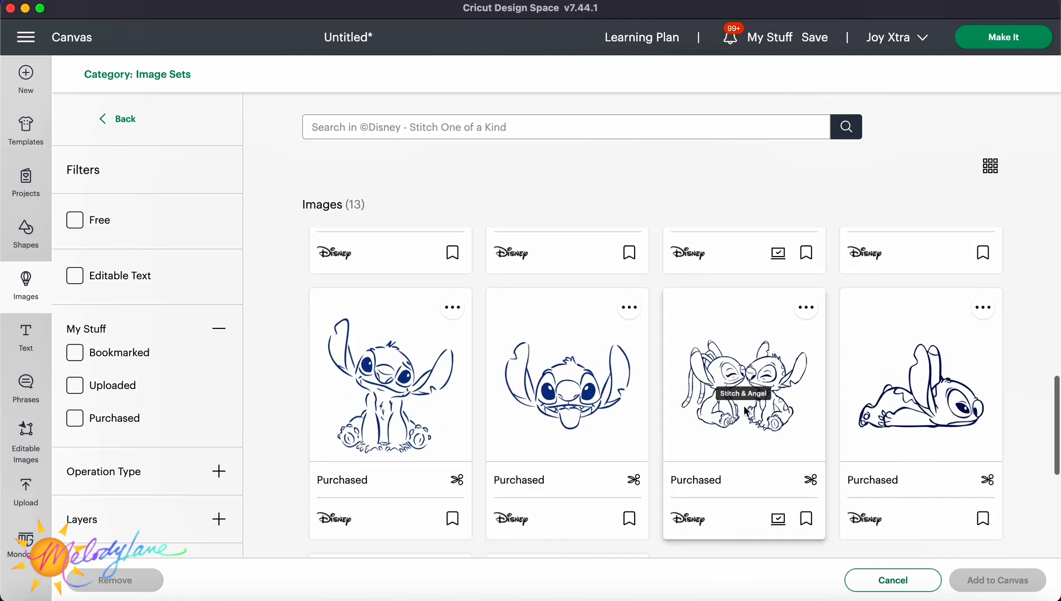
{"action": "scroll", "coordinate": [743, 409], "scroll_direction": "down", "scroll_amount": 1}
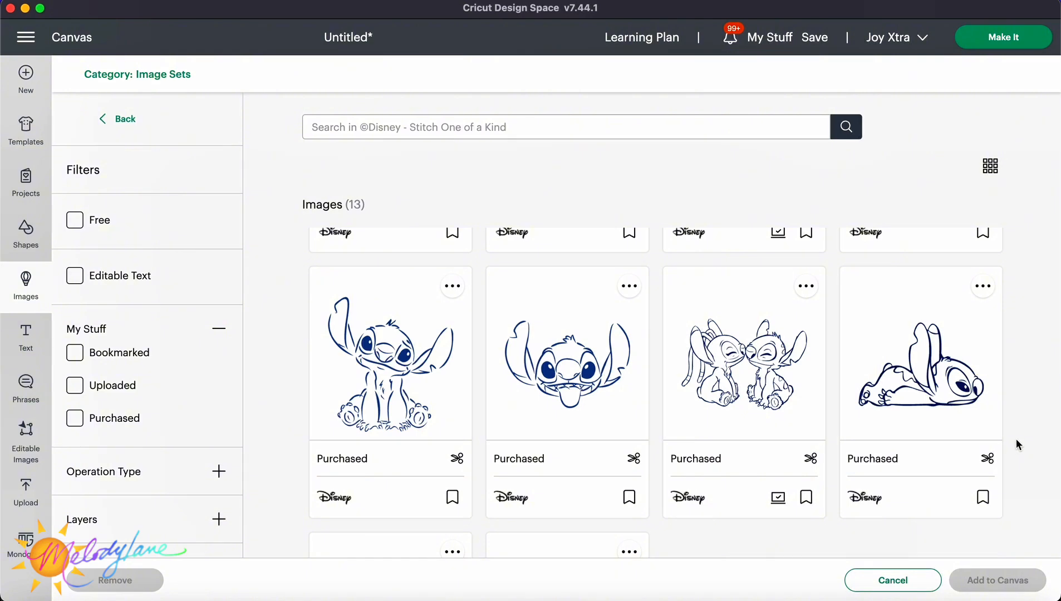
{"action": "scroll", "coordinate": [1017, 440], "scroll_direction": "down", "scroll_amount": 5}
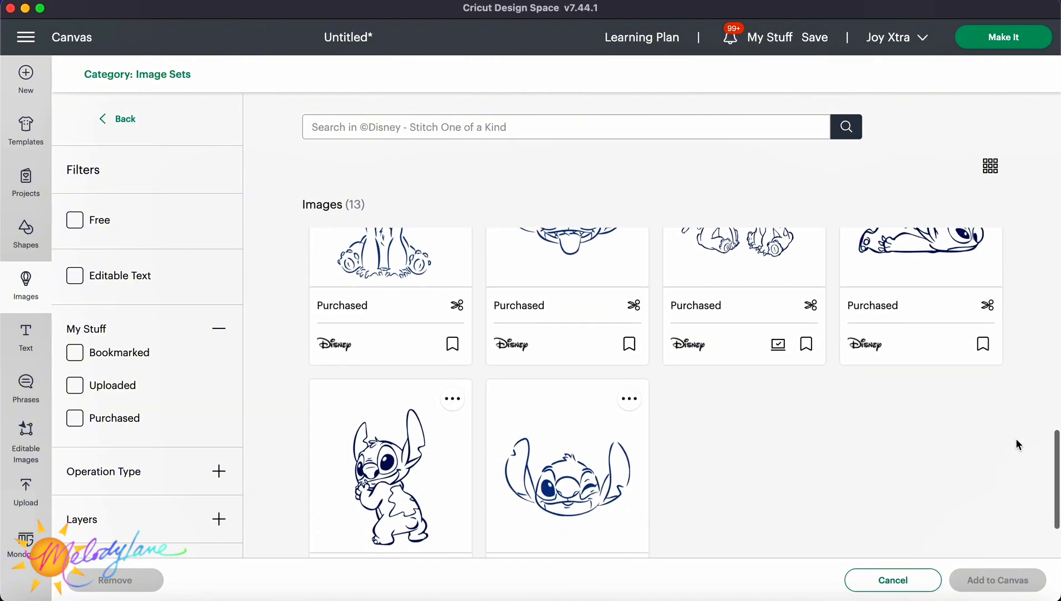
{"action": "scroll", "coordinate": [1016, 440], "scroll_direction": "down", "scroll_amount": 3}
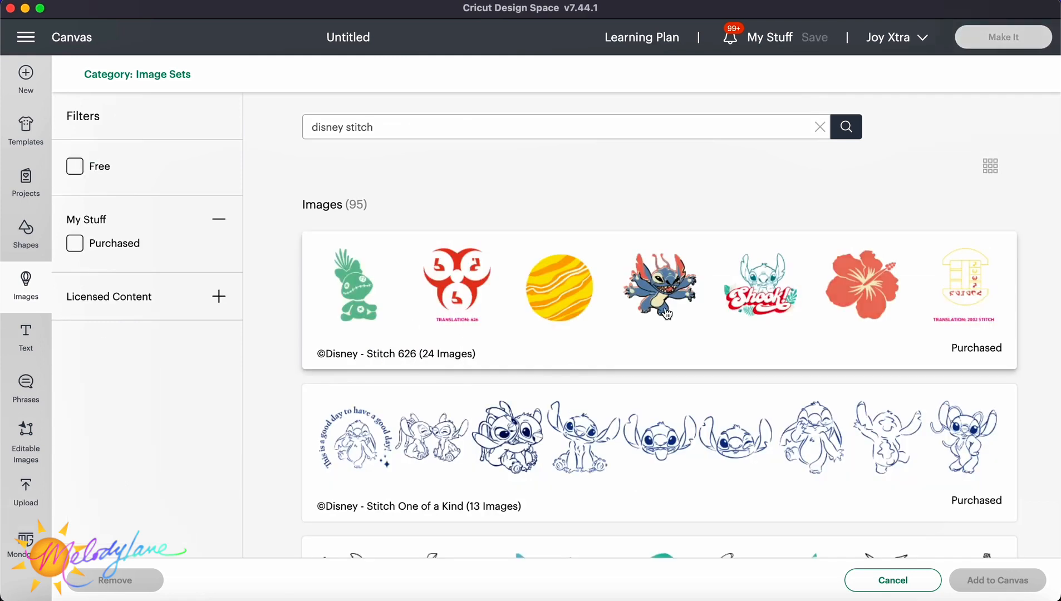
Open the Disney Stitch 626 image set and scroll through its images.
{"action": "left_click", "coordinate": [626, 334]}
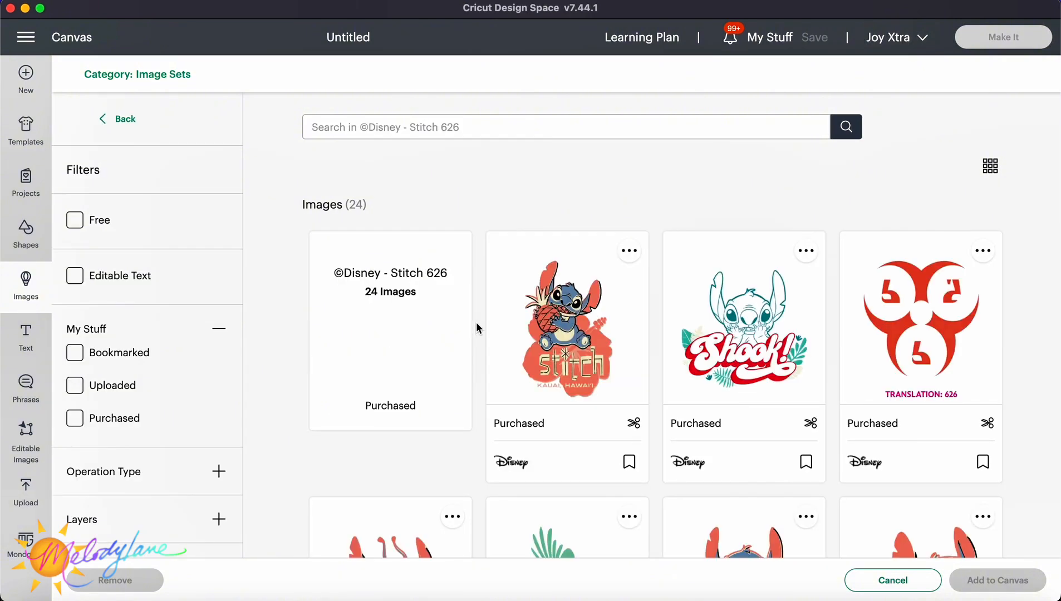
{"action": "scroll", "coordinate": [576, 320], "scroll_direction": "down", "scroll_amount": 2}
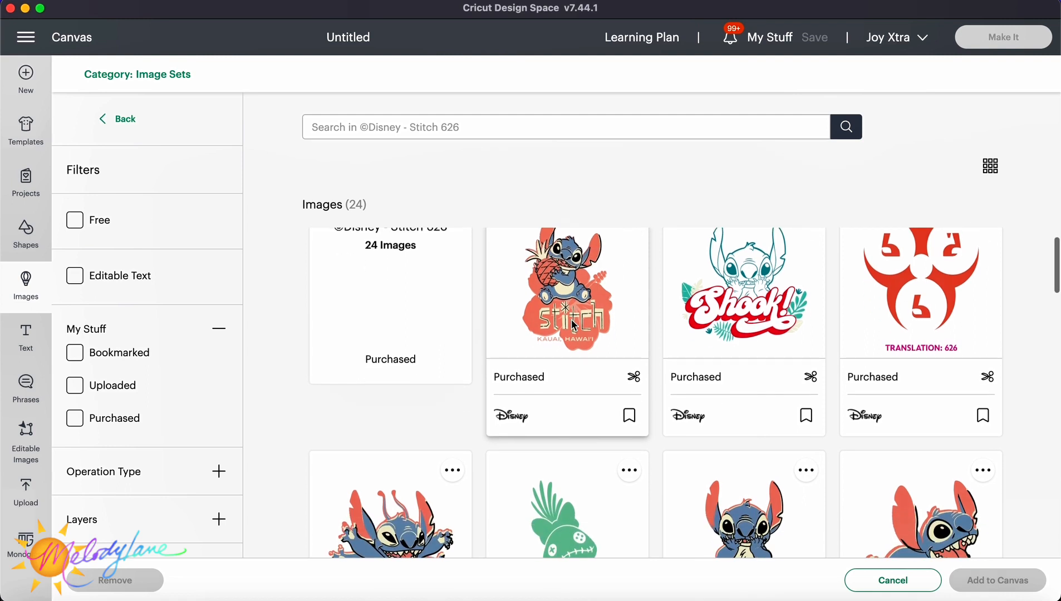
{"action": "scroll", "coordinate": [584, 303], "scroll_direction": "up", "scroll_amount": 2}
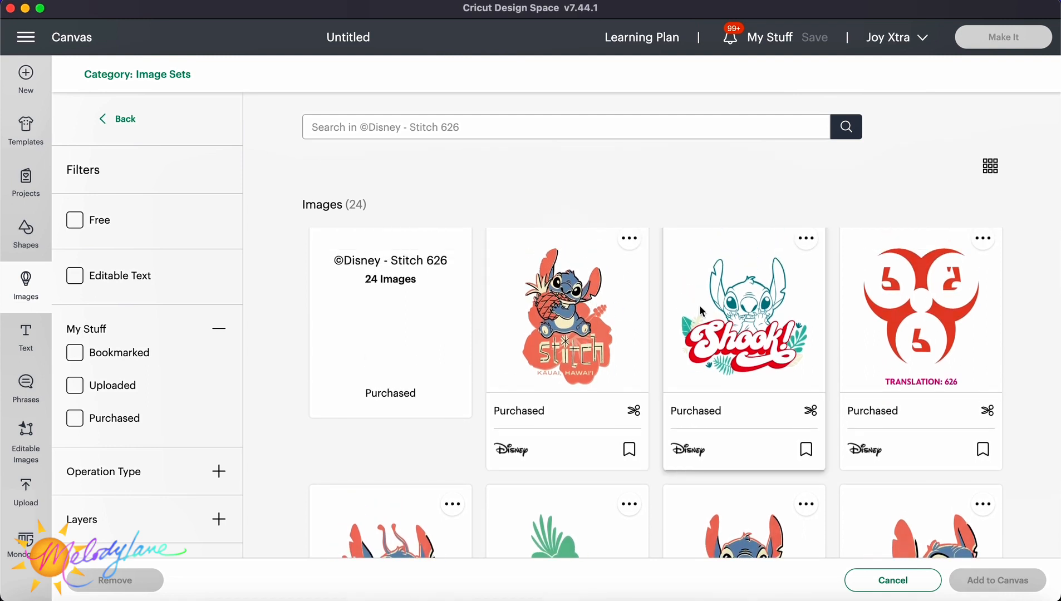
{"action": "scroll", "coordinate": [785, 340], "scroll_direction": "down", "scroll_amount": 1}
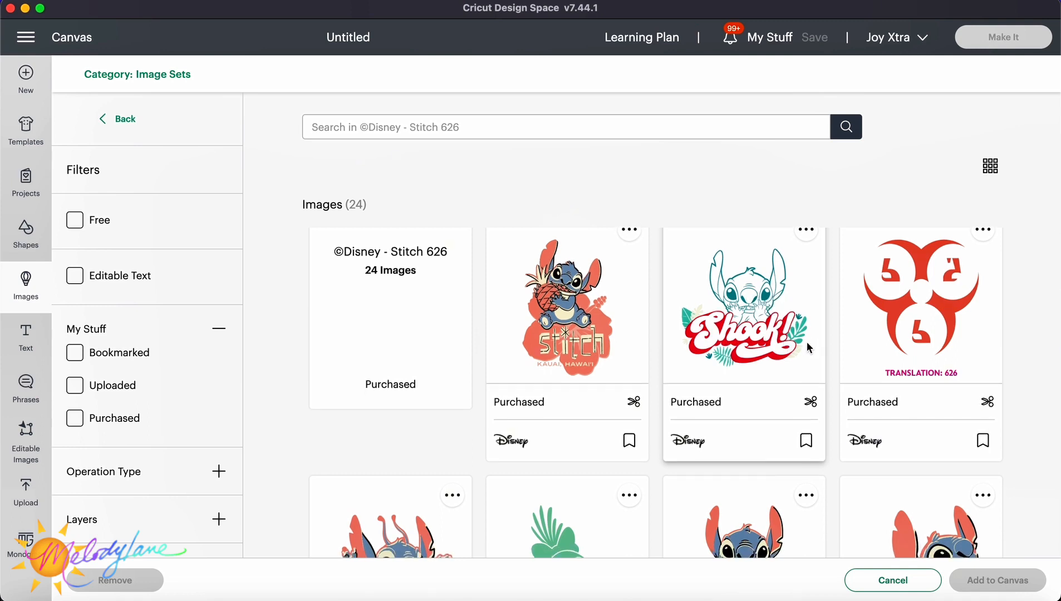
{"action": "scroll", "coordinate": [807, 345], "scroll_direction": "down", "scroll_amount": 5}
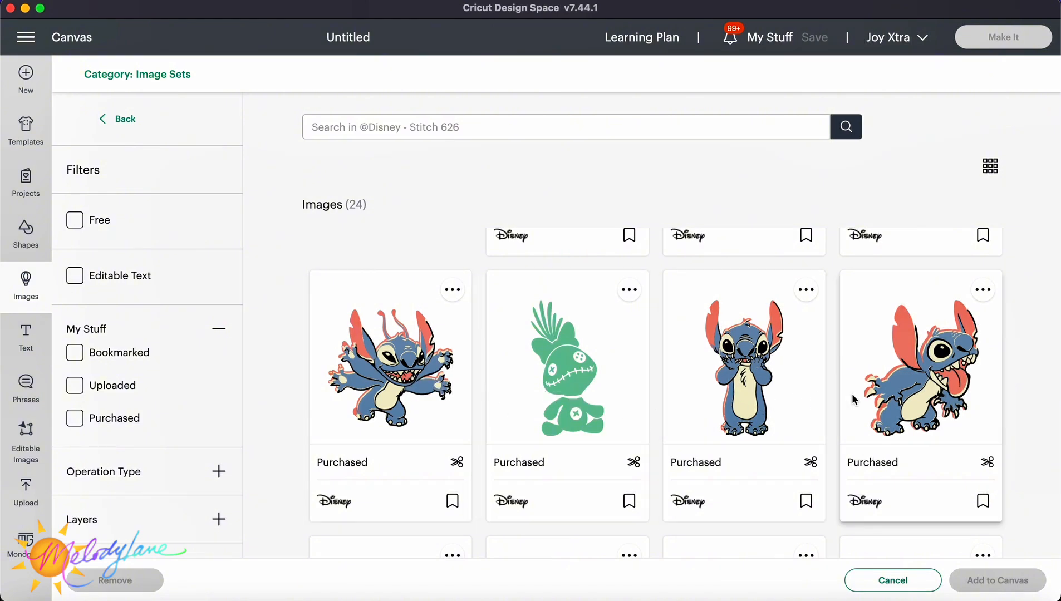
{"action": "scroll", "coordinate": [852, 396], "scroll_direction": "down", "scroll_amount": 5}
{"action": "scroll", "coordinate": [852, 393], "scroll_direction": "down", "scroll_amount": 2}
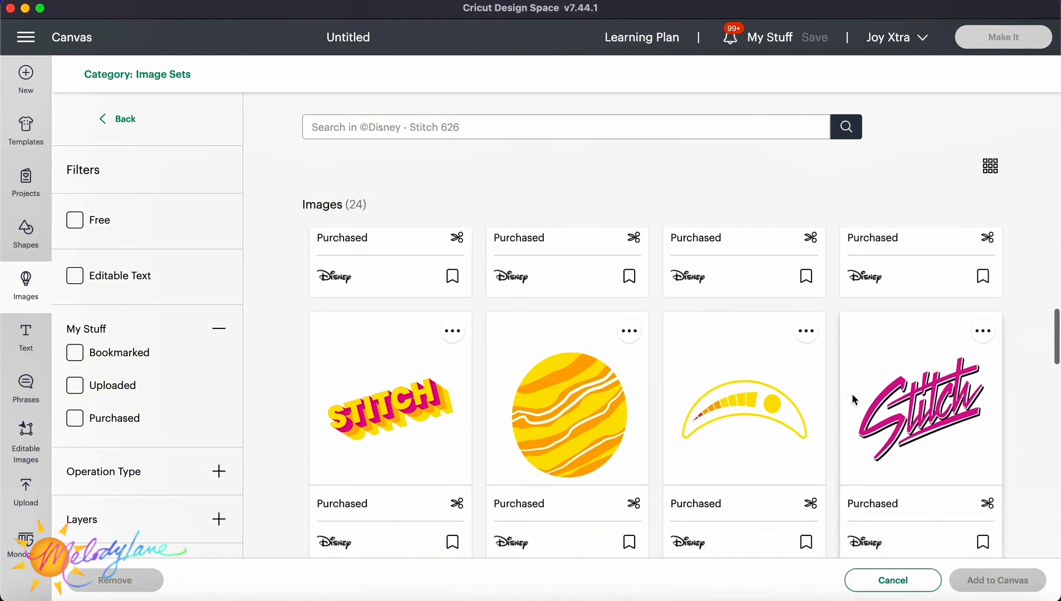
{"action": "scroll", "coordinate": [851, 394], "scroll_direction": "down", "scroll_amount": 1}
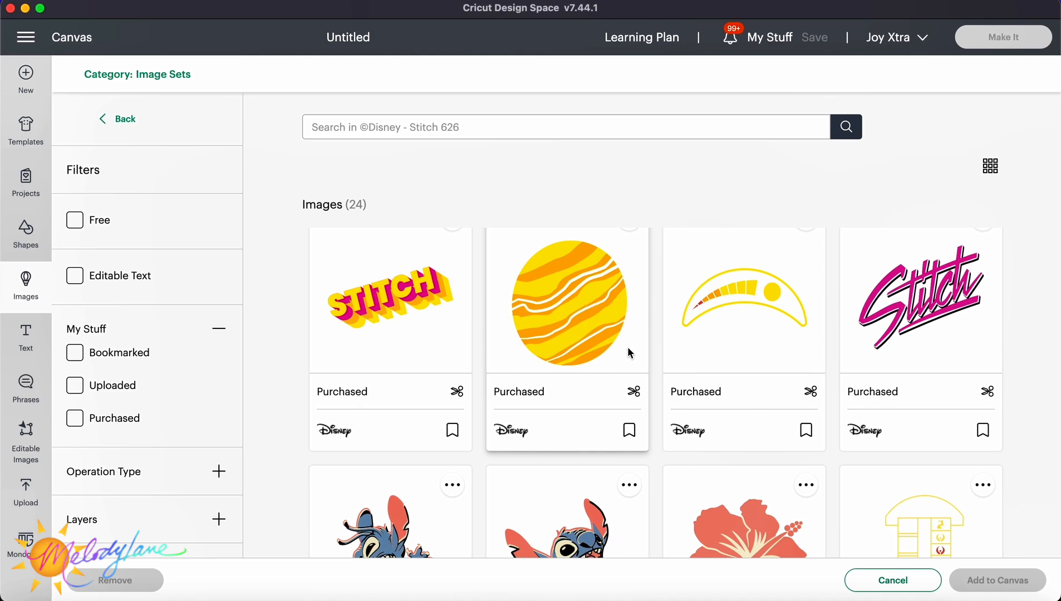
{"action": "scroll", "coordinate": [628, 346], "scroll_direction": "down", "scroll_amount": 4}
{"action": "scroll", "coordinate": [629, 353], "scroll_direction": "down", "scroll_amount": 3}
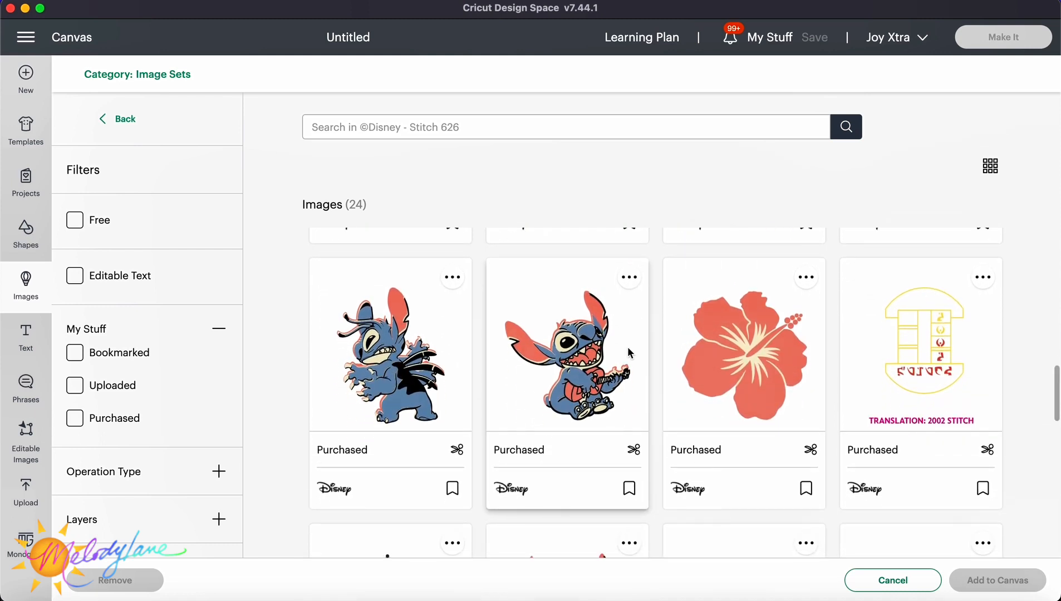
{"action": "scroll", "coordinate": [628, 348], "scroll_direction": "down", "scroll_amount": 1}
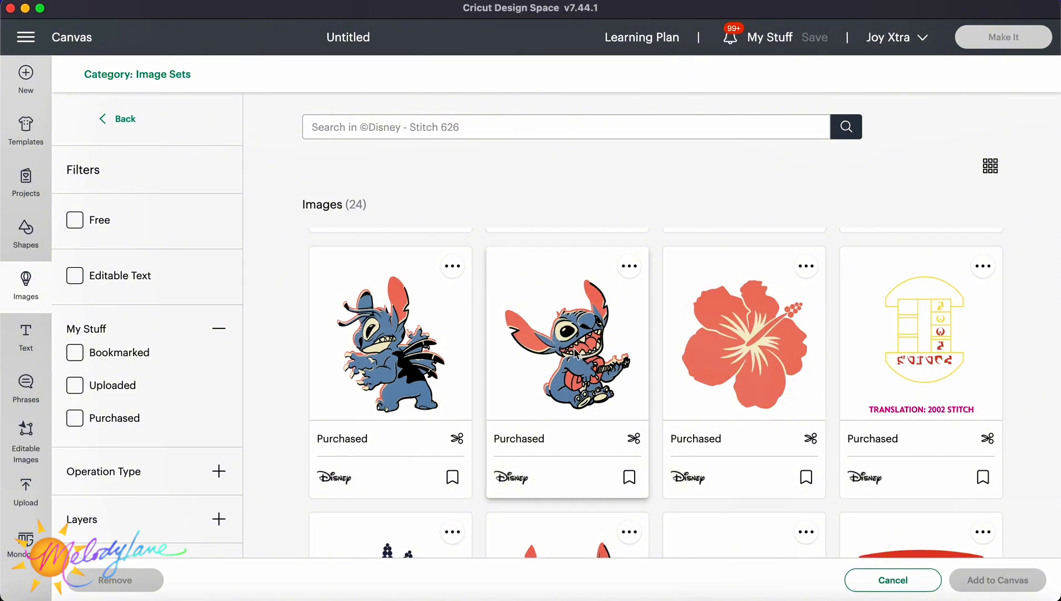
{"action": "scroll", "coordinate": [575, 352], "scroll_direction": "down", "scroll_amount": 5}
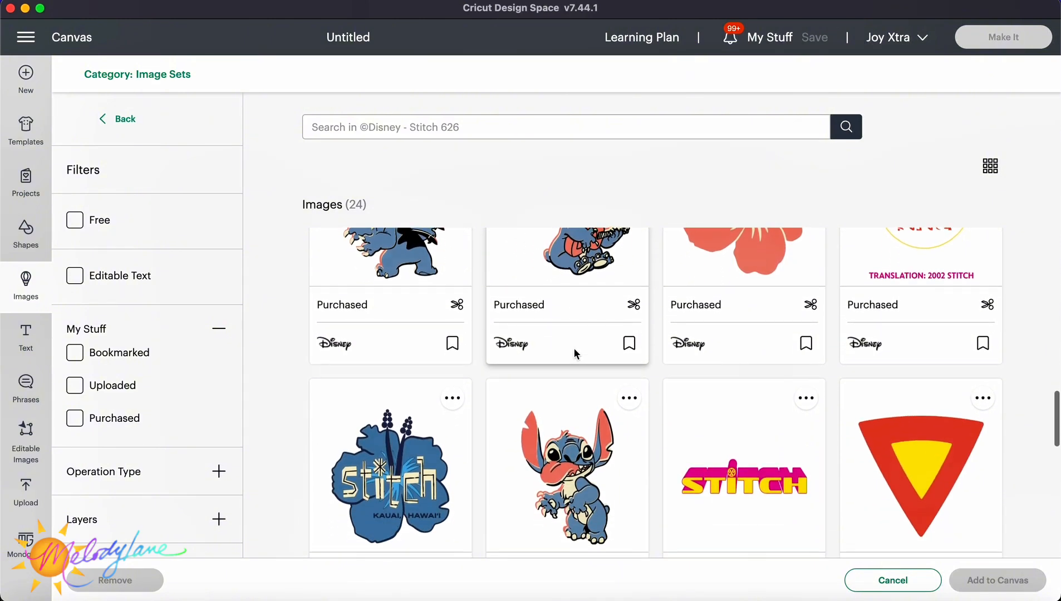
{"action": "scroll", "coordinate": [593, 362], "scroll_direction": "down", "scroll_amount": 3}
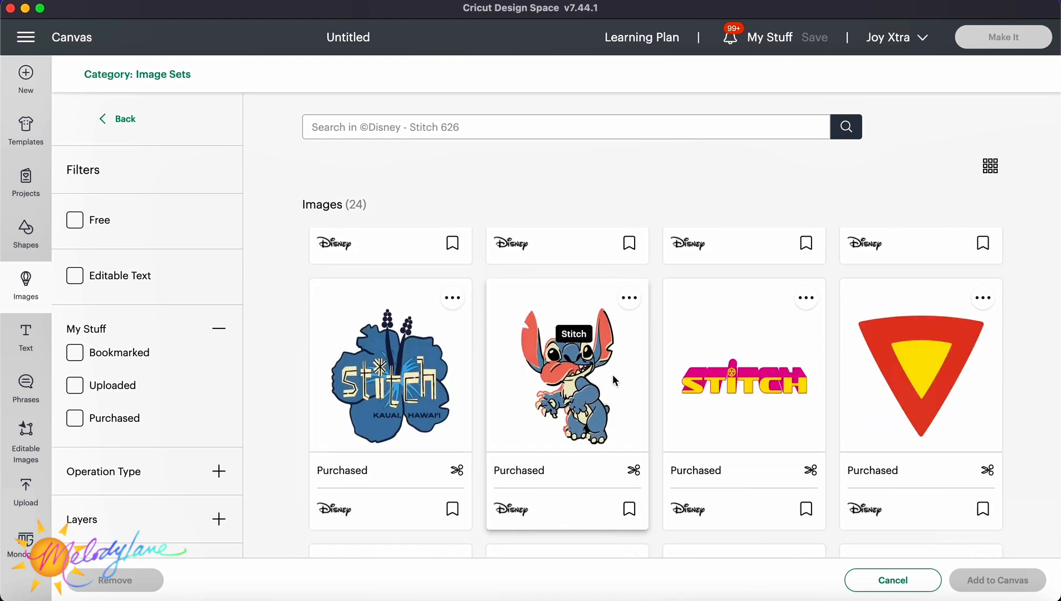
Select the Stitch image with tongue out in the Stitch 626 set, then scroll through the remaining images.
{"action": "left_click", "coordinate": [581, 377]}
{"action": "scroll", "coordinate": [580, 390], "scroll_direction": "down", "scroll_amount": 8}
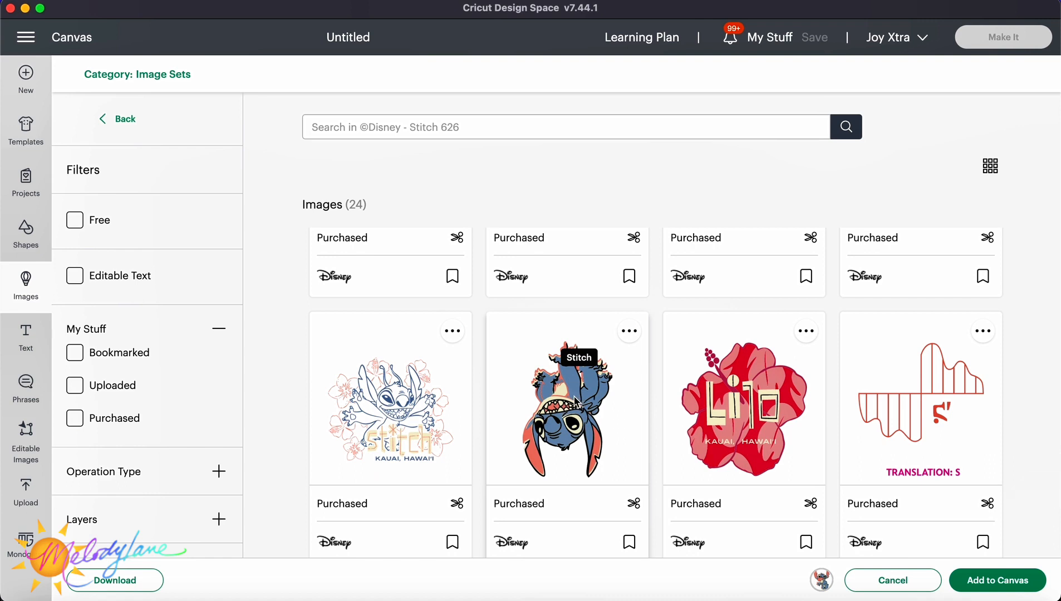
{"action": "scroll", "coordinate": [579, 400], "scroll_direction": "down", "scroll_amount": 2}
{"action": "scroll", "coordinate": [575, 401], "scroll_direction": "down", "scroll_amount": 4}
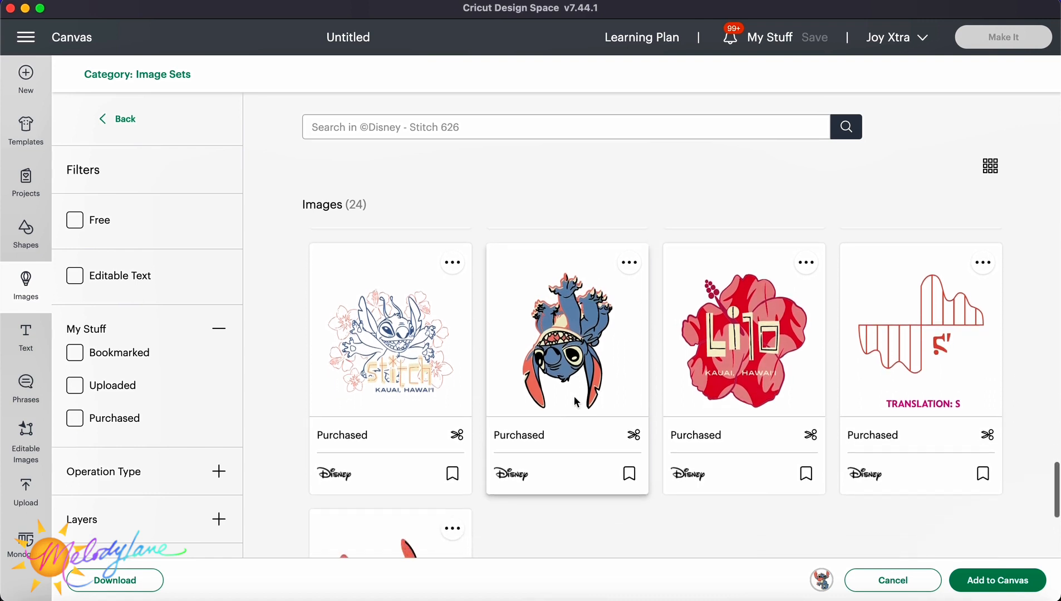
{"action": "scroll", "coordinate": [574, 399], "scroll_direction": "down", "scroll_amount": 4}
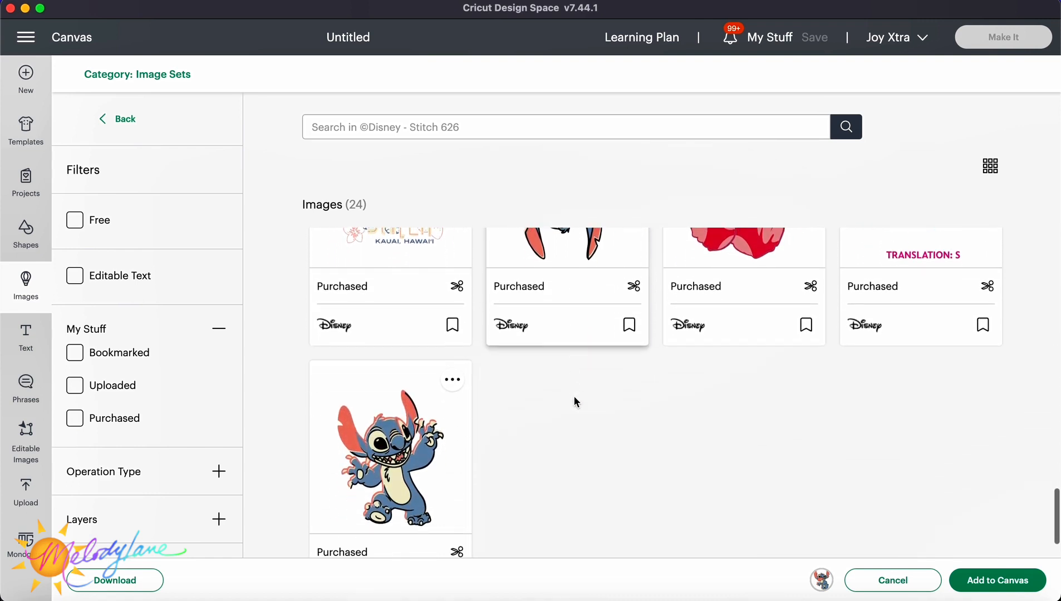
{"action": "scroll", "coordinate": [575, 400], "scroll_direction": "up", "scroll_amount": 6}
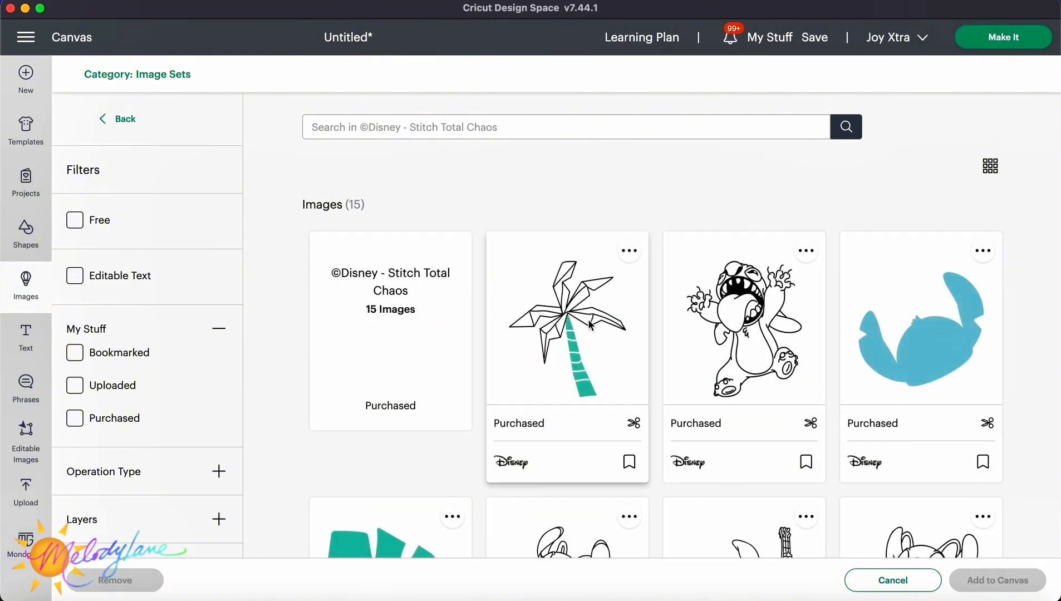
Scroll through the images in the Disney Stitch Total Chaos image set.
{"action": "scroll", "coordinate": [684, 333], "scroll_direction": "down", "scroll_amount": 1}
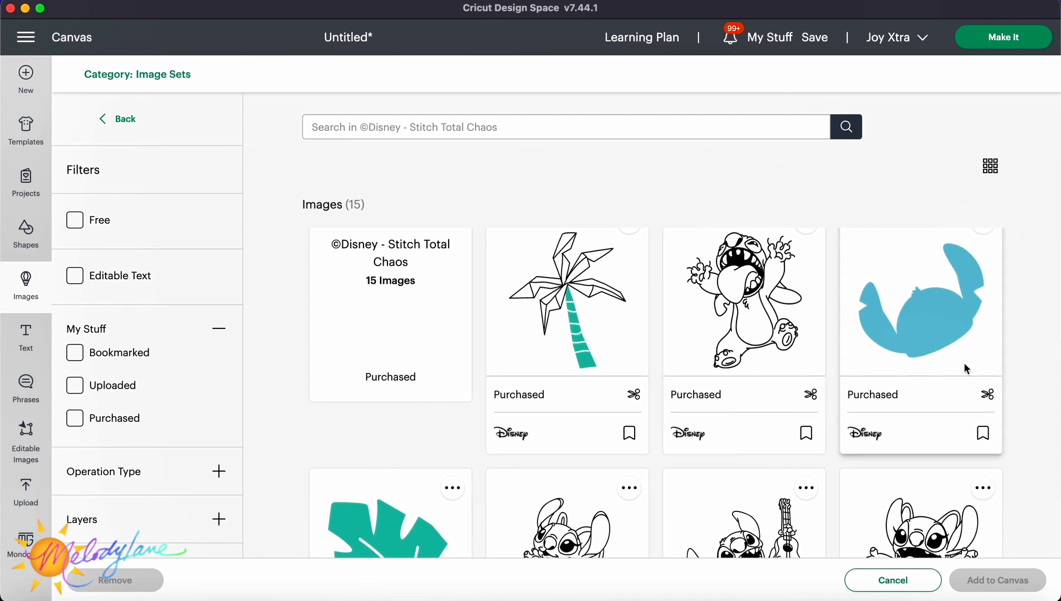
{"action": "scroll", "coordinate": [1023, 338], "scroll_direction": "down", "scroll_amount": 1}
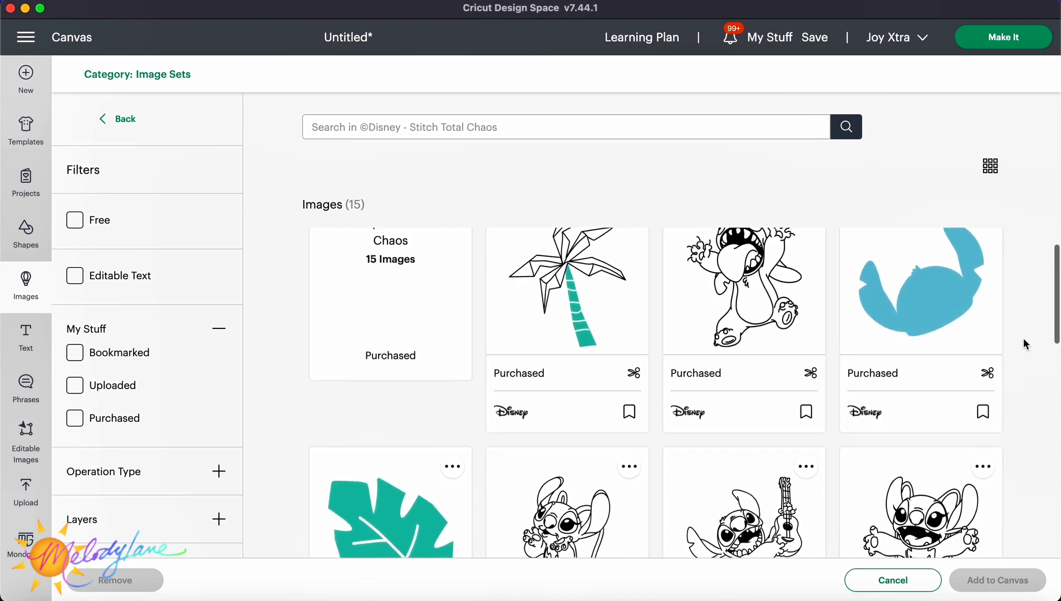
{"action": "scroll", "coordinate": [1023, 339], "scroll_direction": "down", "scroll_amount": 5}
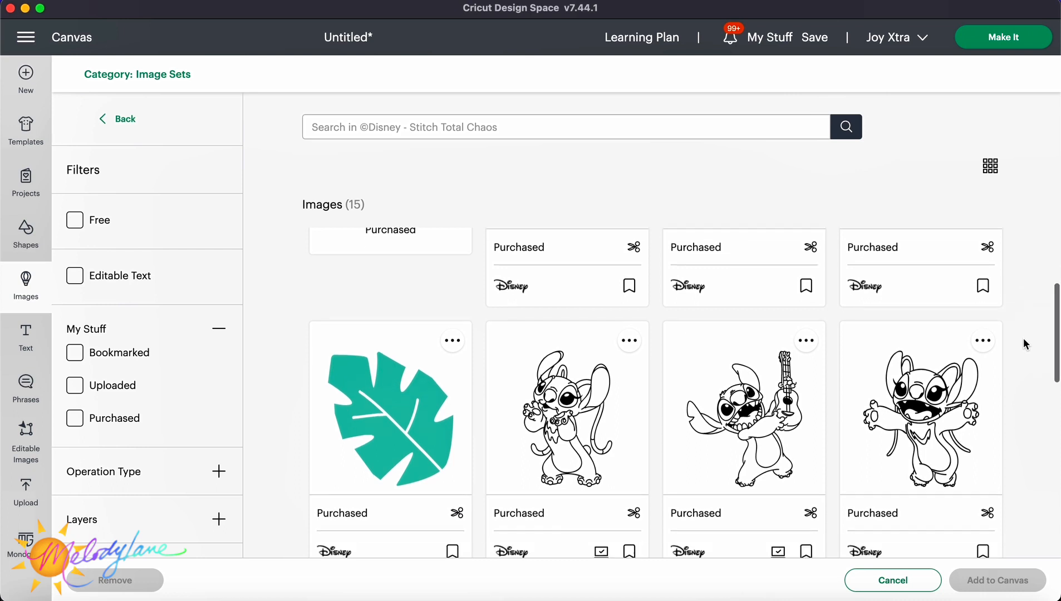
{"action": "scroll", "coordinate": [1024, 339], "scroll_direction": "down", "scroll_amount": 2}
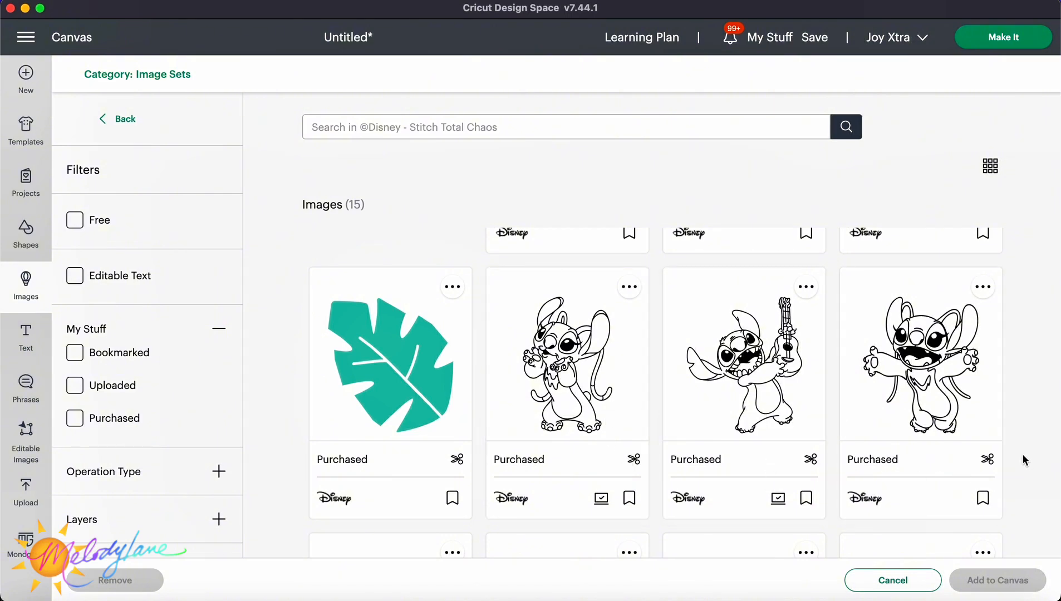
{"action": "scroll", "coordinate": [1022, 456], "scroll_direction": "down", "scroll_amount": 4}
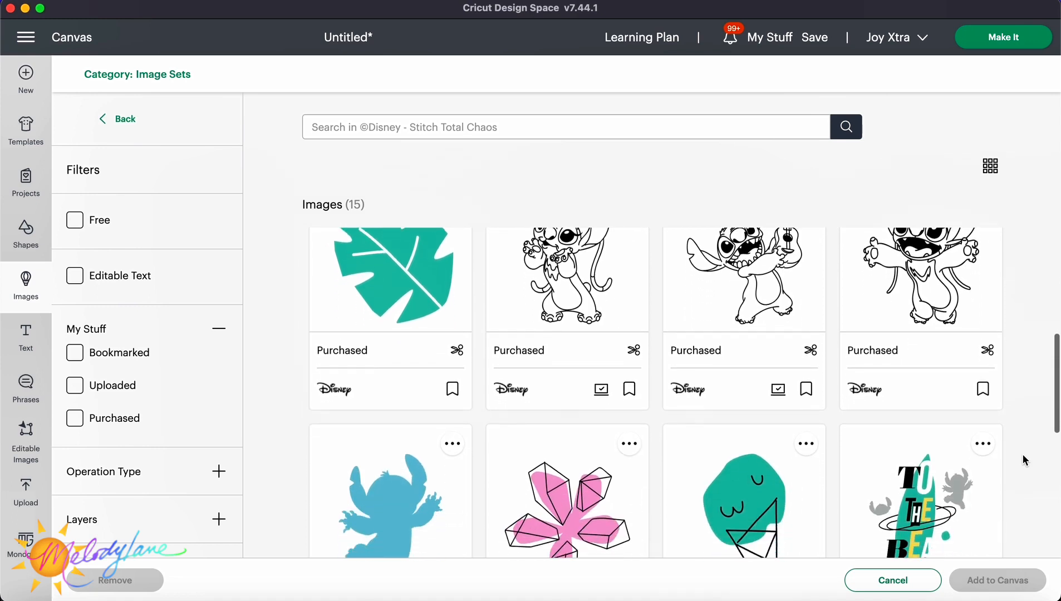
{"action": "scroll", "coordinate": [1023, 455], "scroll_direction": "down", "scroll_amount": 4}
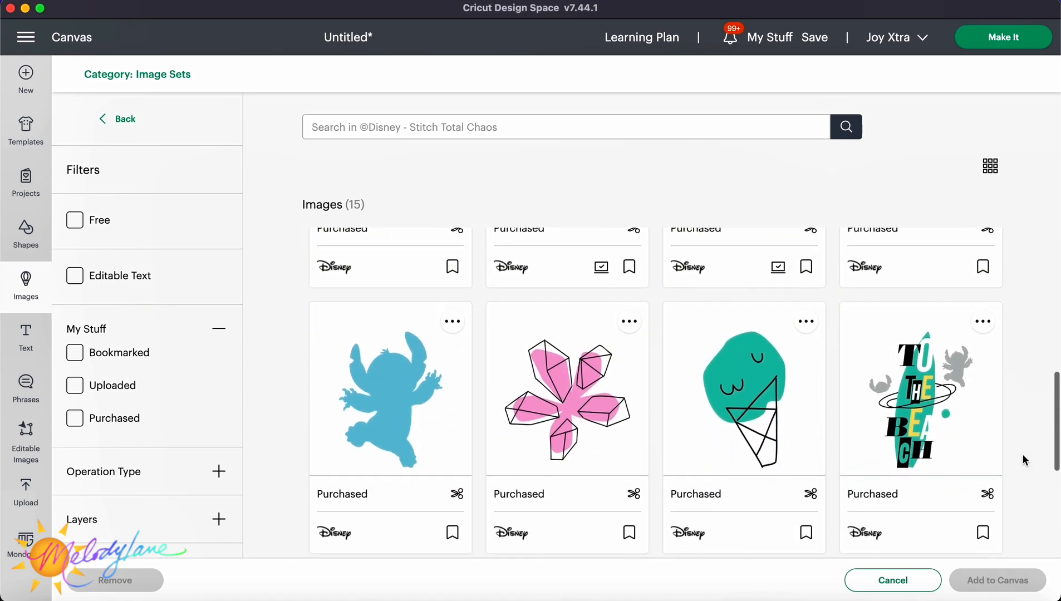
{"action": "scroll", "coordinate": [1023, 460], "scroll_direction": "down", "scroll_amount": 3}
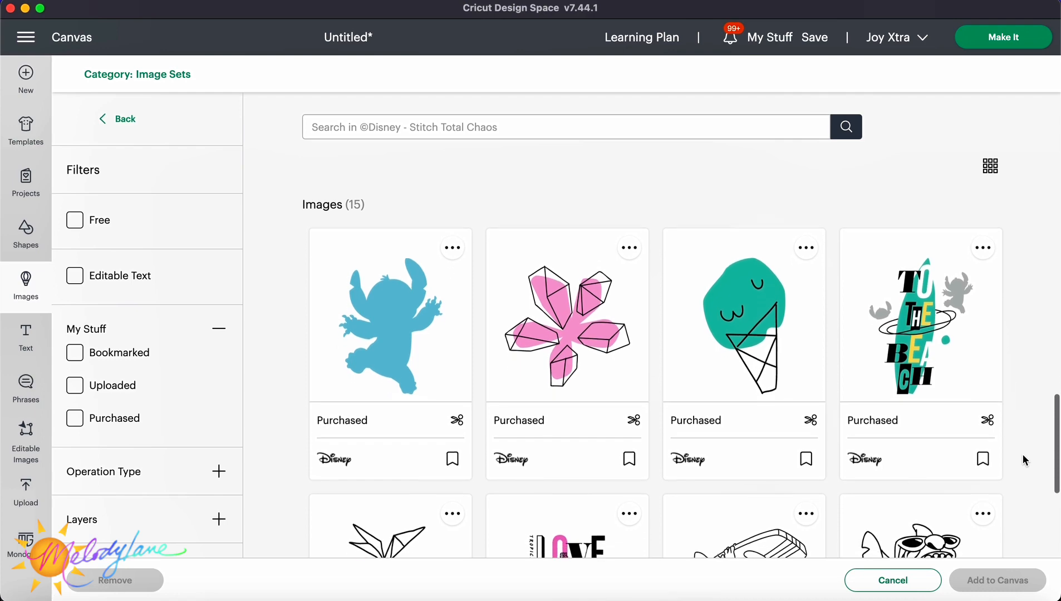
{"action": "scroll", "coordinate": [1023, 460], "scroll_direction": "down", "scroll_amount": 3}
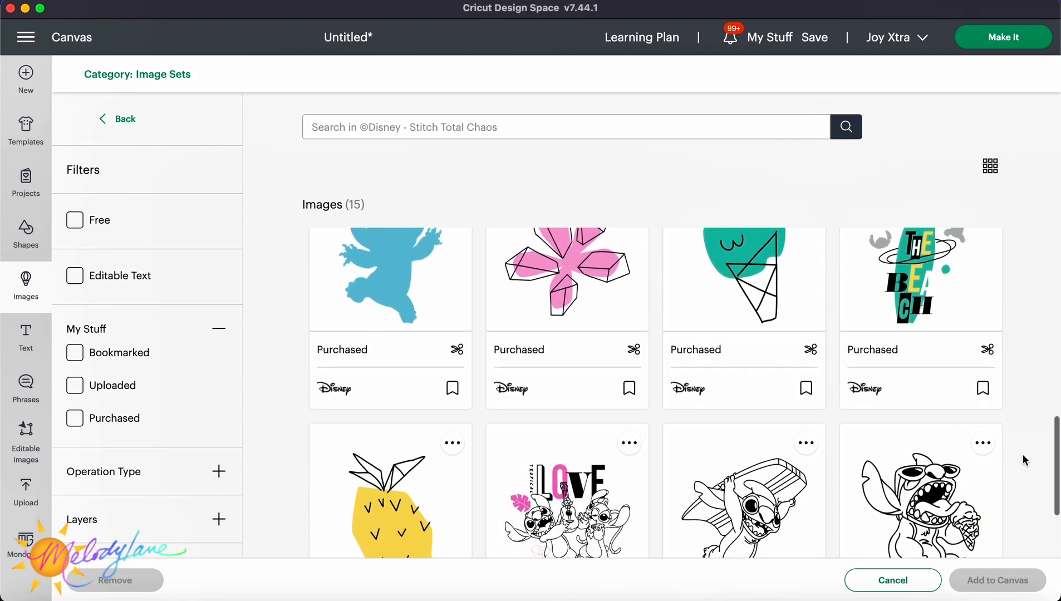
{"action": "scroll", "coordinate": [1023, 459], "scroll_direction": "down", "scroll_amount": 3}
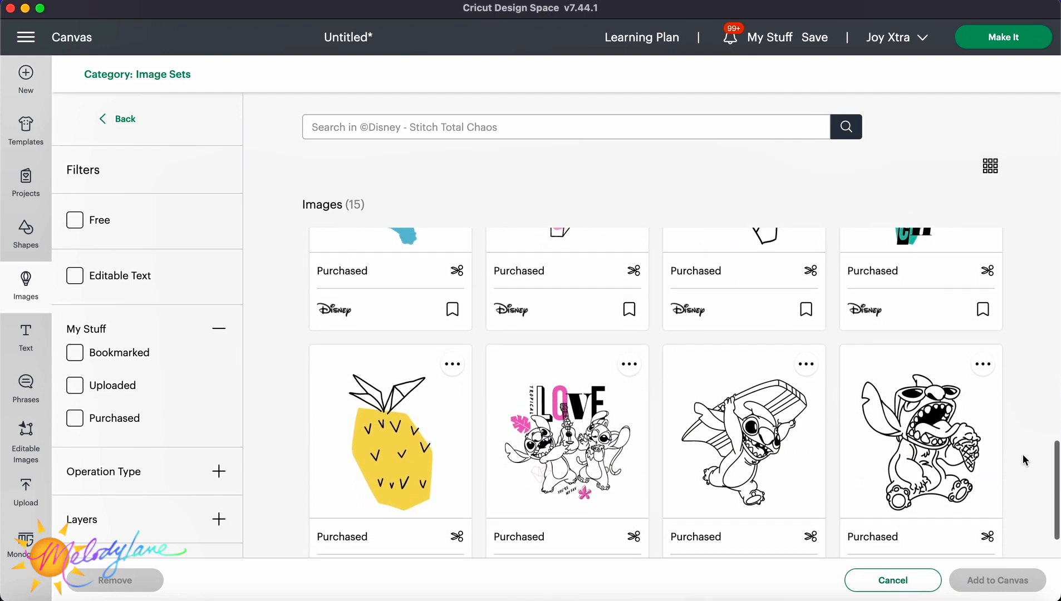
Open the Disney Stitch Vacay Mode Printables image set and scroll through all of its images.
{"action": "scroll", "coordinate": [1024, 455], "scroll_direction": "down", "scroll_amount": 2}
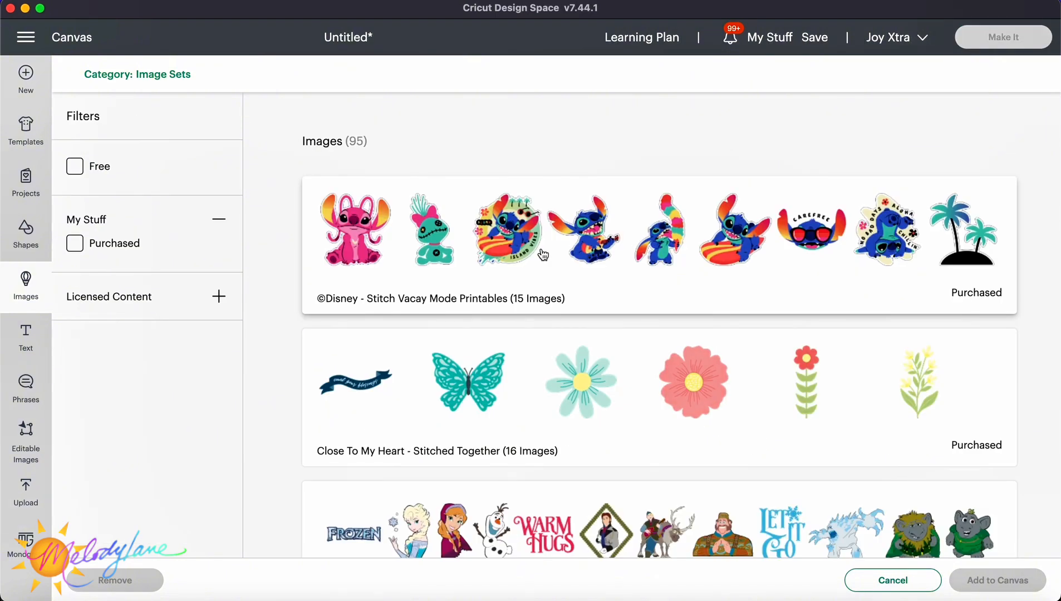
{"action": "left_click", "coordinate": [542, 255]}
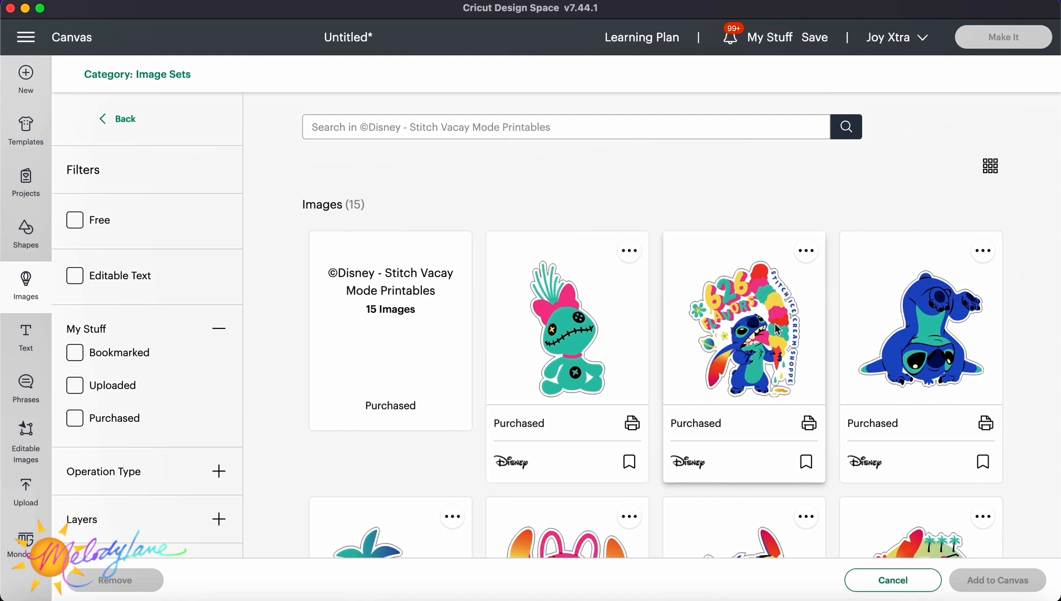
{"action": "scroll", "coordinate": [868, 337], "scroll_direction": "down", "scroll_amount": 1}
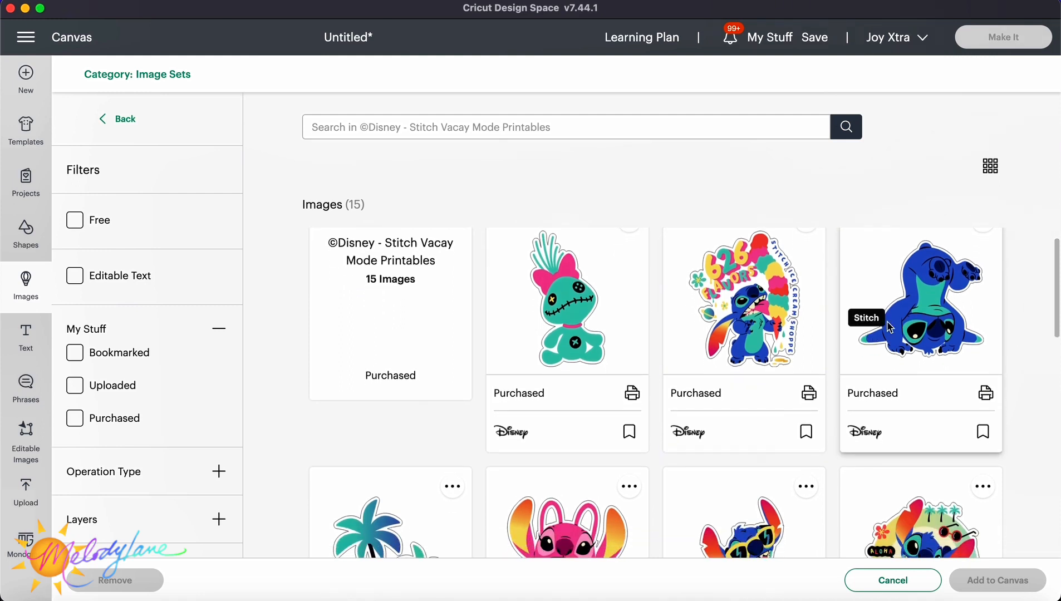
{"action": "scroll", "coordinate": [941, 331], "scroll_direction": "down", "scroll_amount": 1}
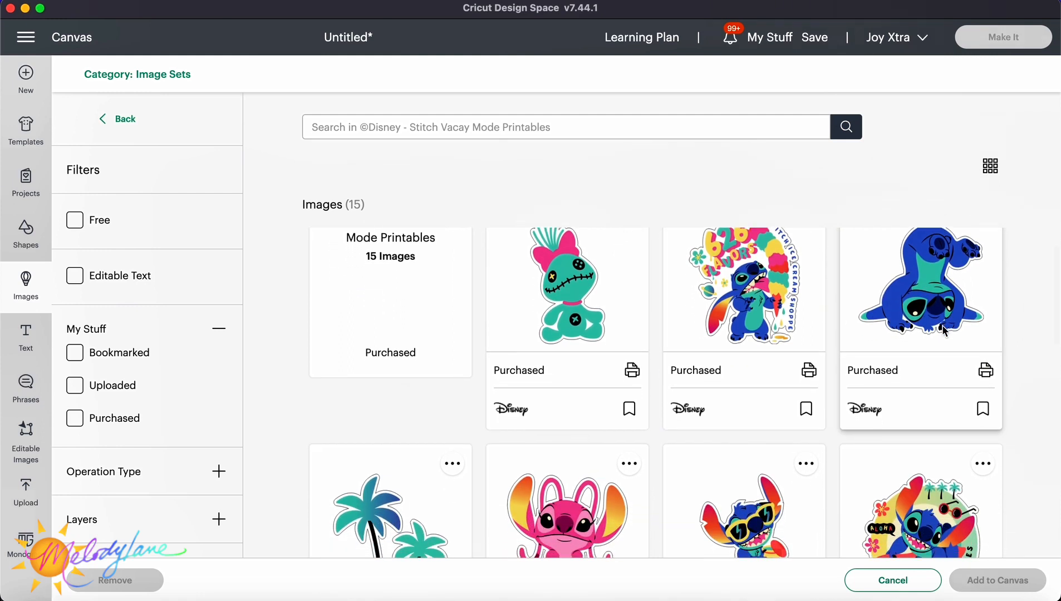
{"action": "scroll", "coordinate": [796, 267], "scroll_direction": "up", "scroll_amount": 1}
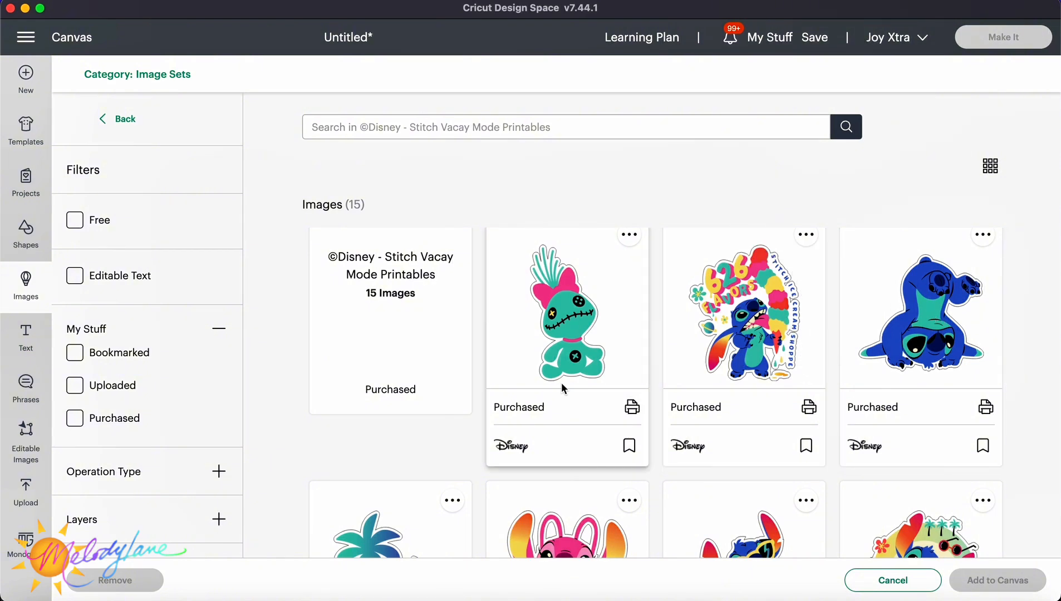
{"action": "scroll", "coordinate": [622, 362], "scroll_direction": "down", "scroll_amount": 2}
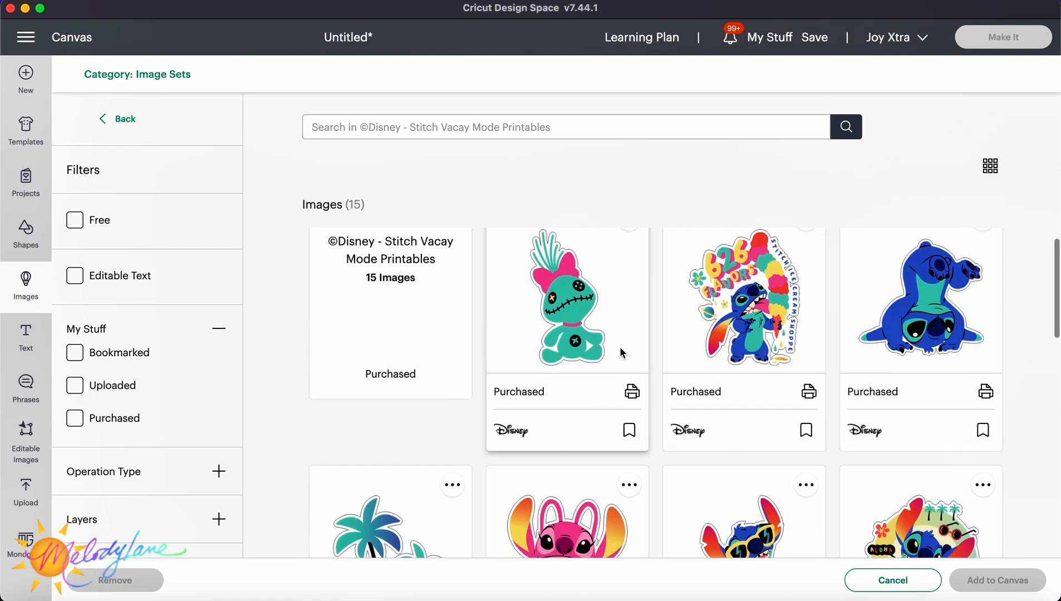
{"action": "scroll", "coordinate": [620, 354], "scroll_direction": "down", "scroll_amount": 3}
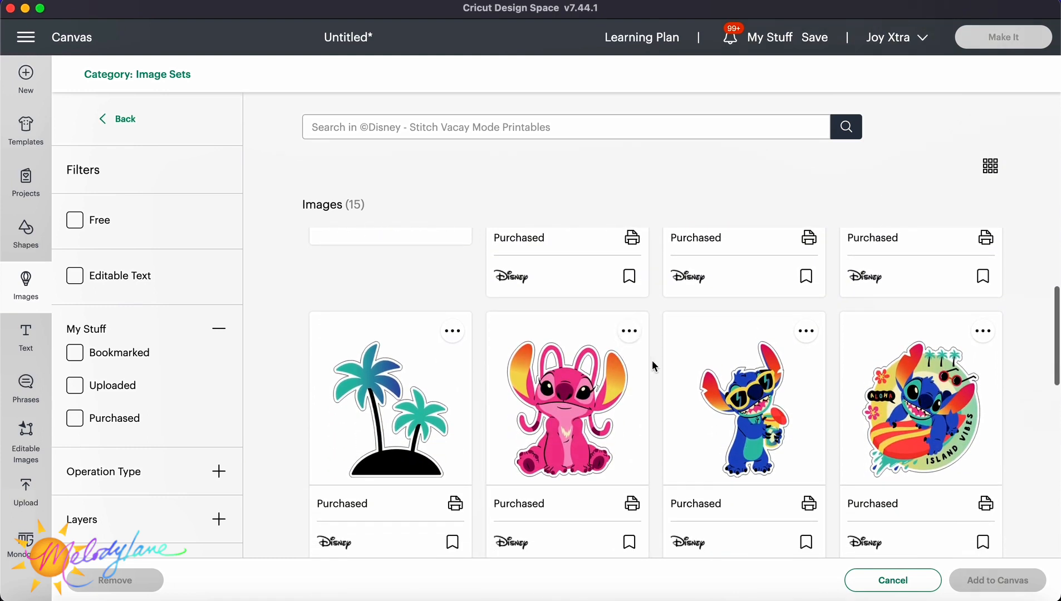
{"action": "scroll", "coordinate": [654, 366], "scroll_direction": "down", "scroll_amount": 2}
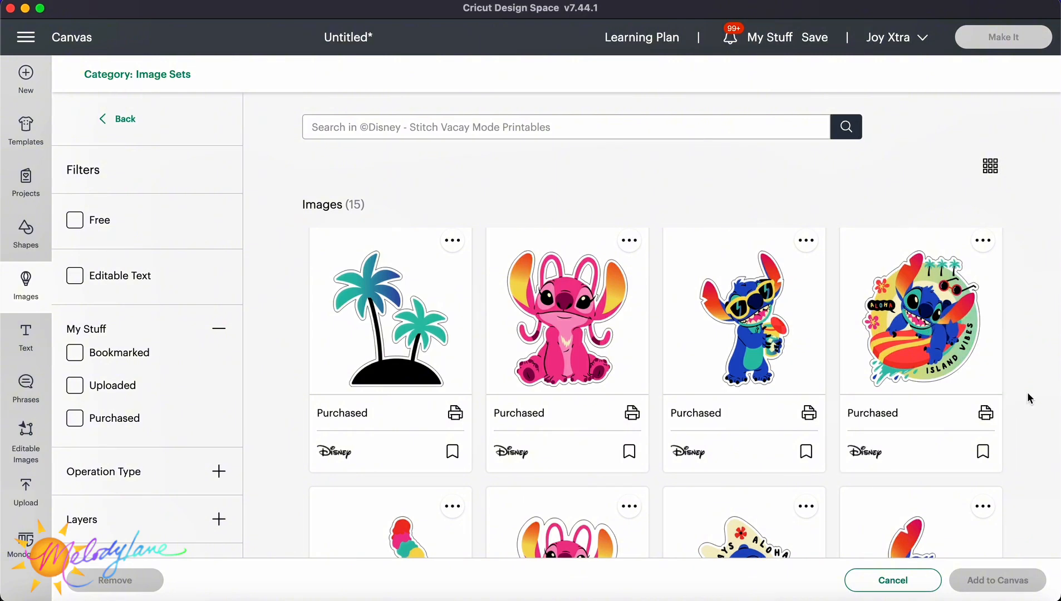
{"action": "scroll", "coordinate": [1023, 385], "scroll_direction": "down", "scroll_amount": 2}
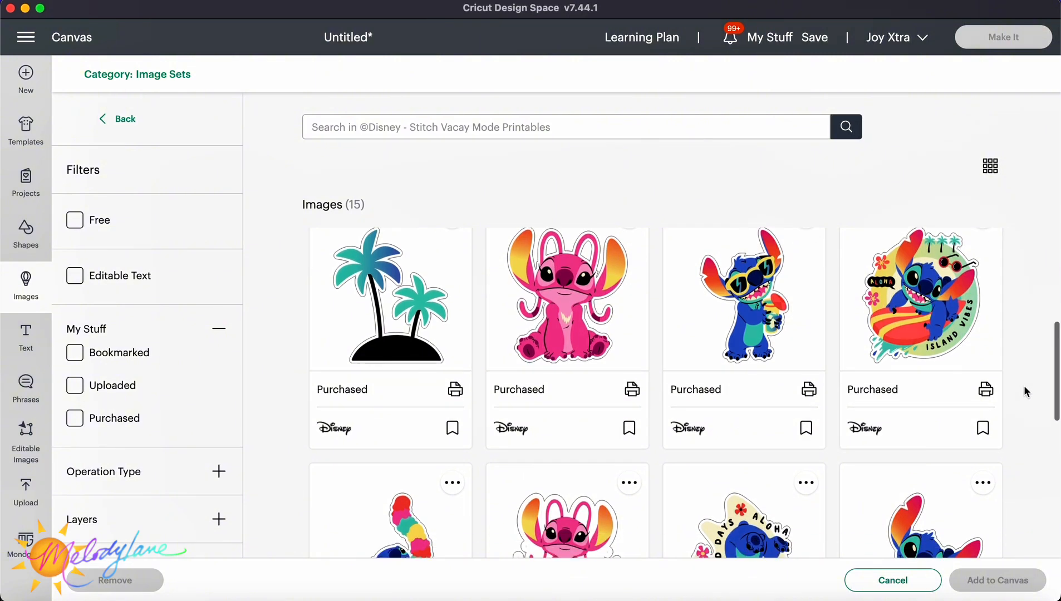
{"action": "scroll", "coordinate": [1024, 385], "scroll_direction": "down", "scroll_amount": 5}
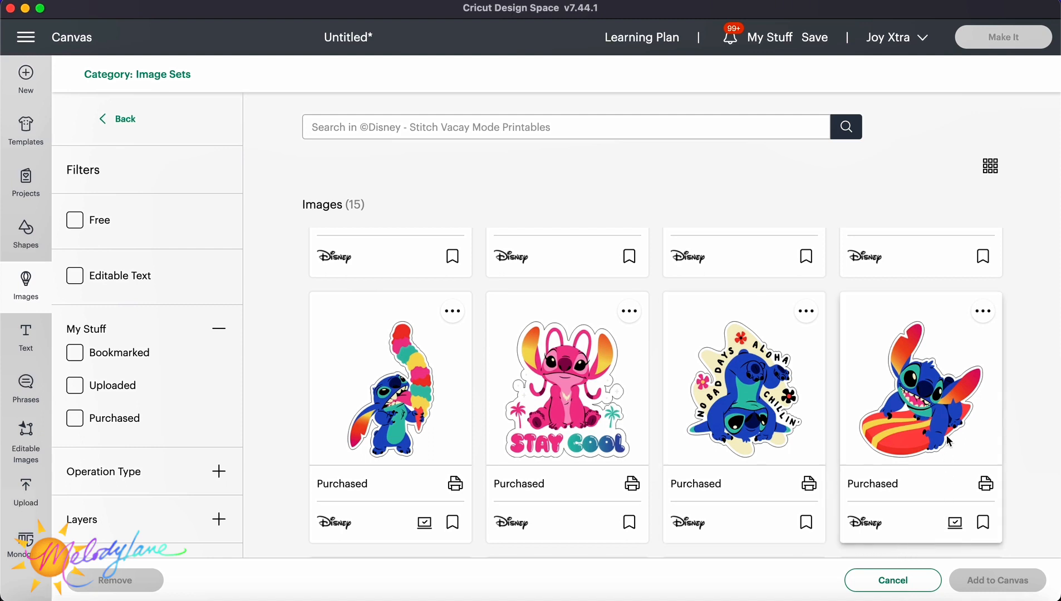
{"action": "scroll", "coordinate": [991, 458], "scroll_direction": "down", "scroll_amount": 5}
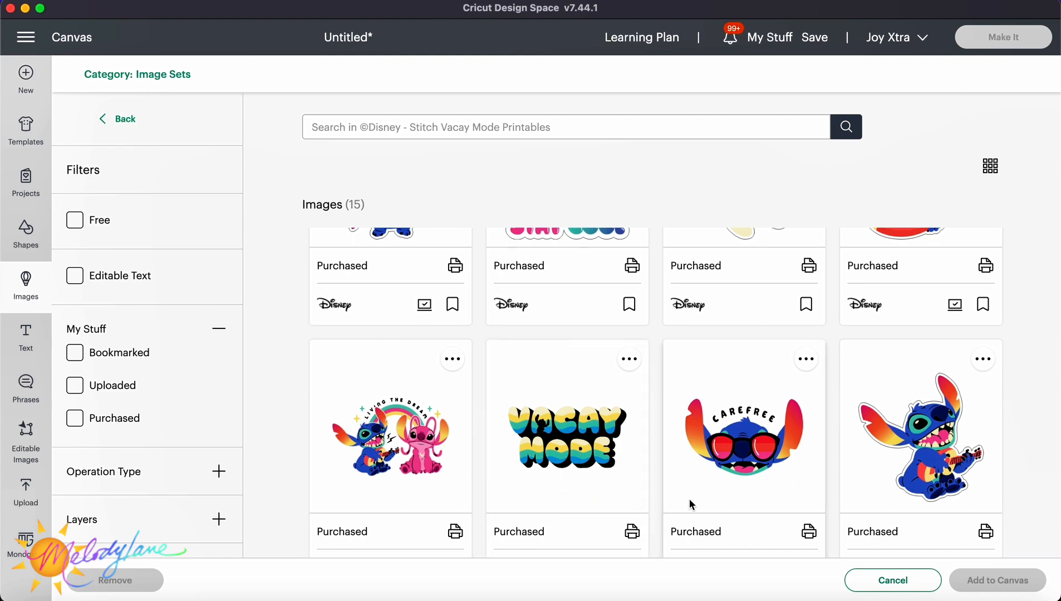
{"action": "scroll", "coordinate": [731, 505], "scroll_direction": "down", "scroll_amount": 2}
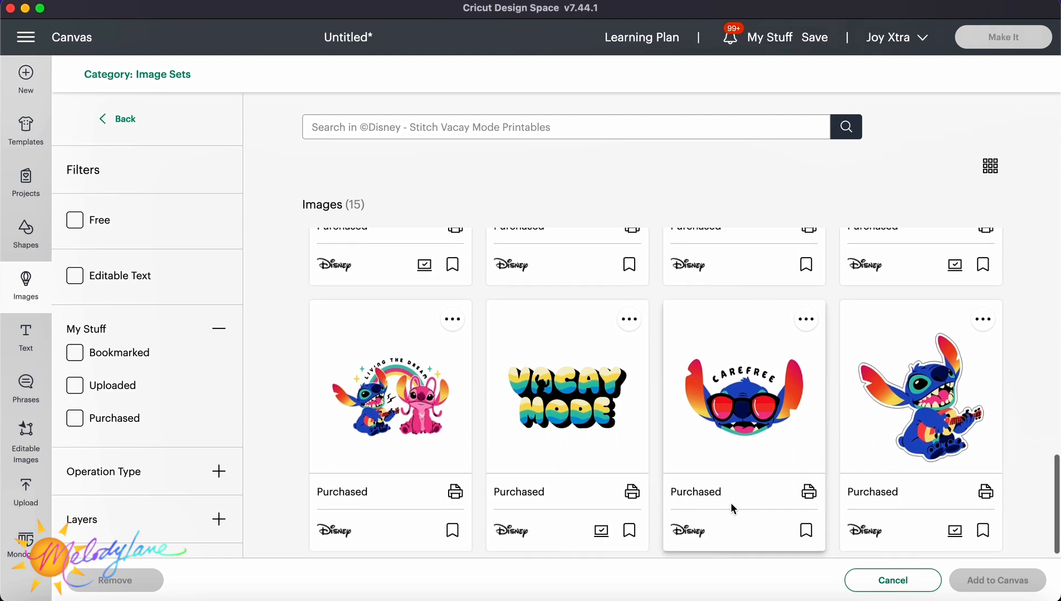
{"action": "scroll", "coordinate": [730, 507], "scroll_direction": "up", "scroll_amount": 6}
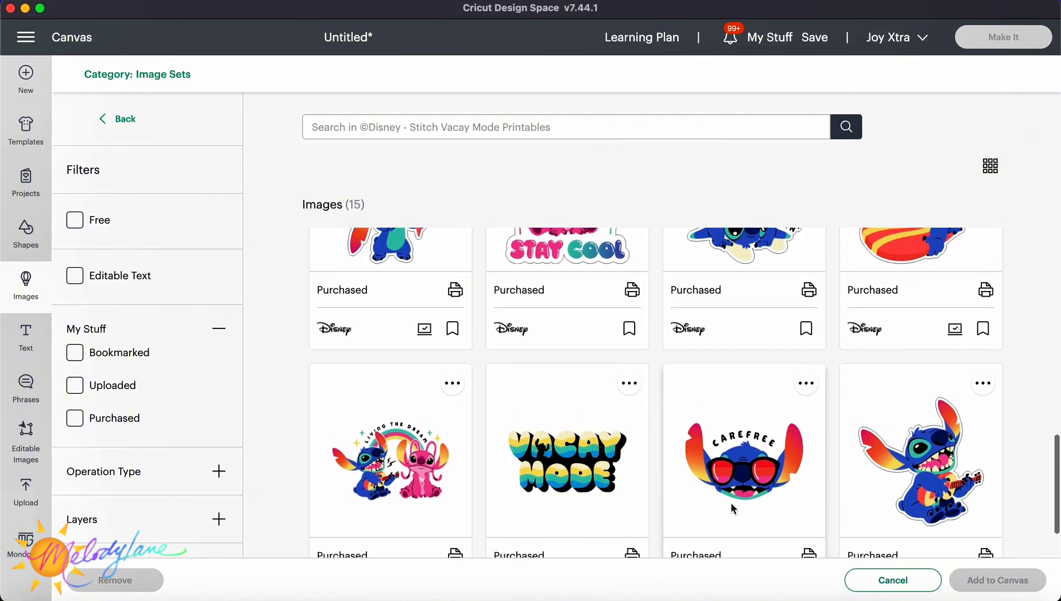
{"action": "scroll", "coordinate": [731, 508], "scroll_direction": "up", "scroll_amount": 8}
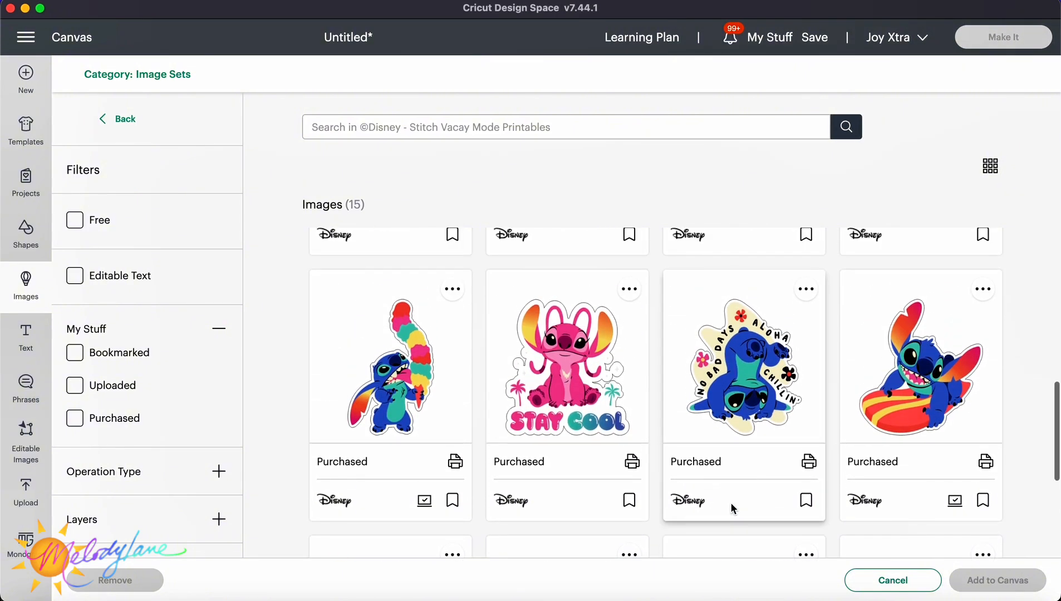
{"action": "scroll", "coordinate": [732, 507], "scroll_direction": "up", "scroll_amount": 8}
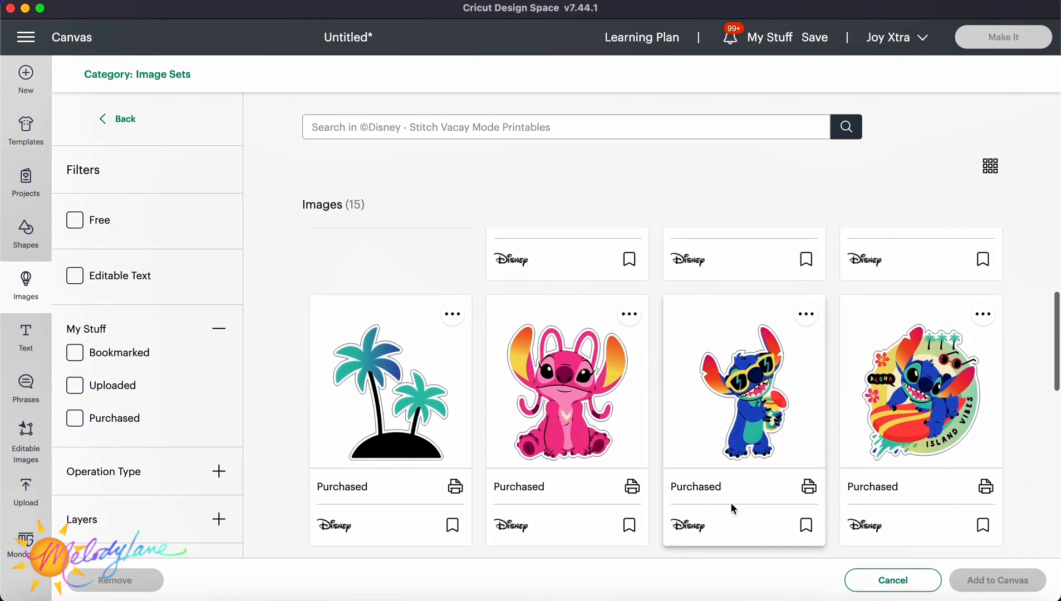
{"action": "scroll", "coordinate": [731, 507], "scroll_direction": "up", "scroll_amount": 4}
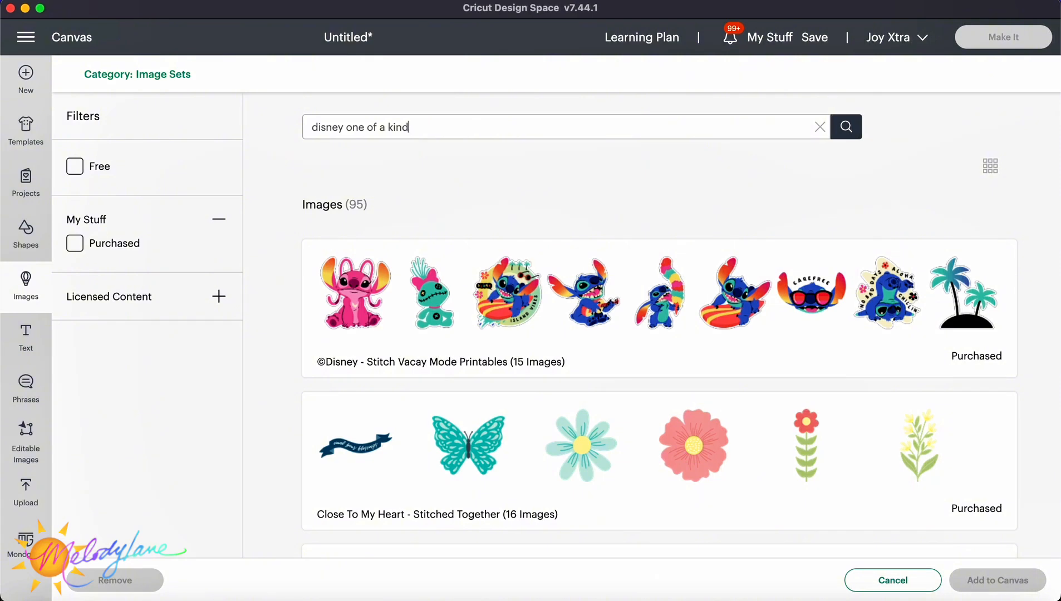
Search the image sets for disney one of a kind and scroll through the Disney One of a Kind Printables set.
{"action": "key", "text": "Return"}
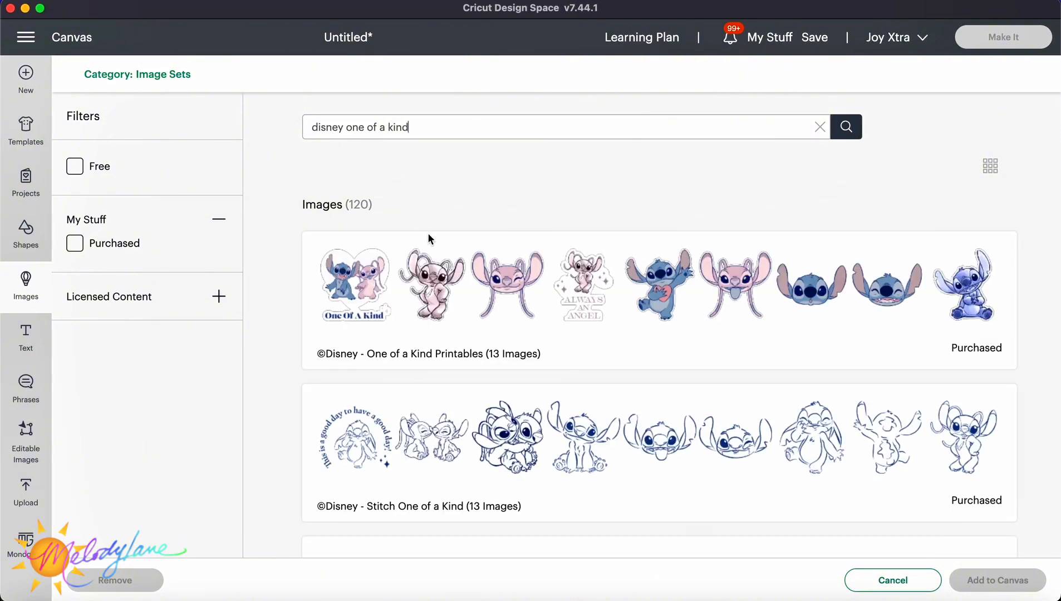
{"action": "left_click", "coordinate": [472, 290]}
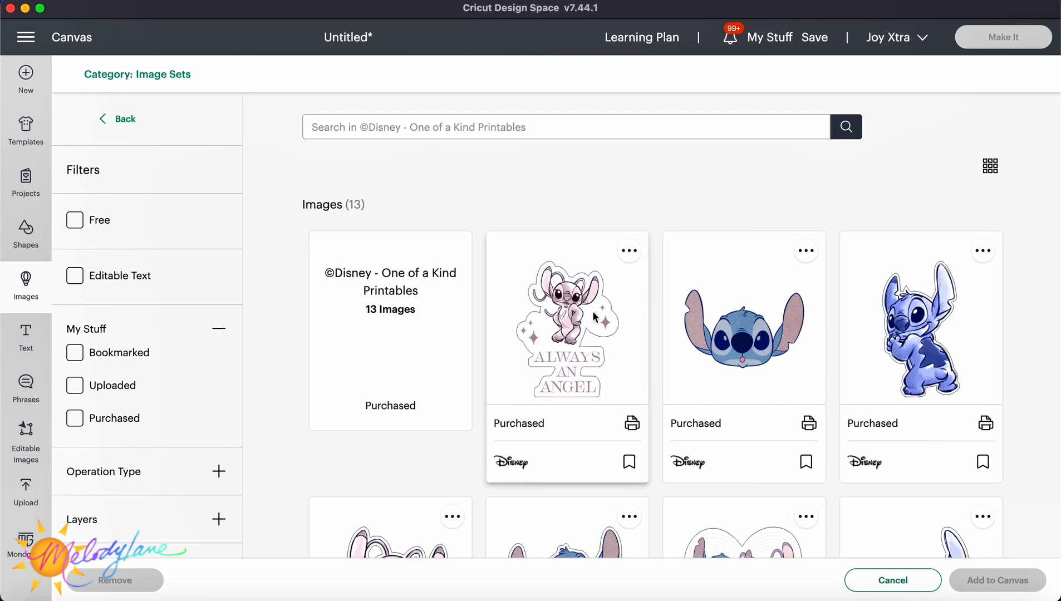
{"action": "scroll", "coordinate": [597, 314], "scroll_direction": "down", "scroll_amount": 2}
{"action": "scroll", "coordinate": [597, 314], "scroll_direction": "up", "scroll_amount": 1}
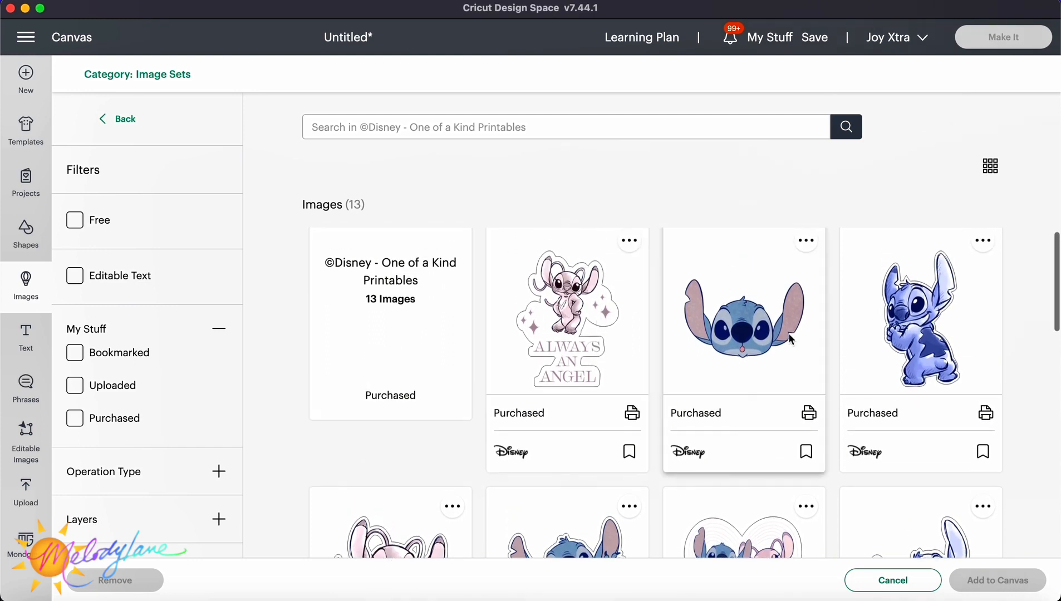
{"action": "scroll", "coordinate": [806, 342], "scroll_direction": "down", "scroll_amount": 5}
{"action": "scroll", "coordinate": [806, 341], "scroll_direction": "down", "scroll_amount": 3}
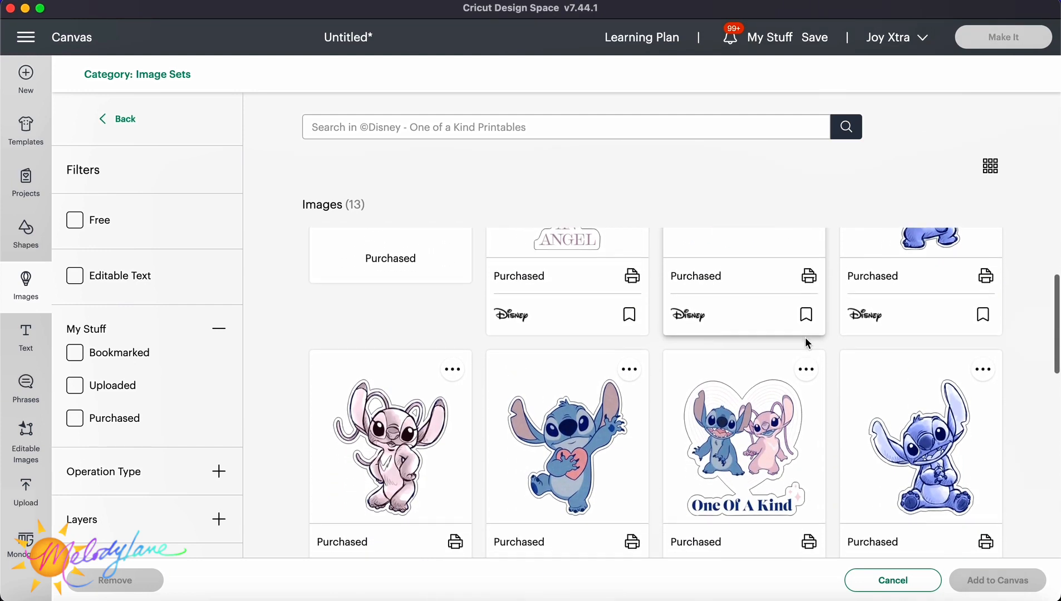
{"action": "scroll", "coordinate": [806, 342], "scroll_direction": "down", "scroll_amount": 2}
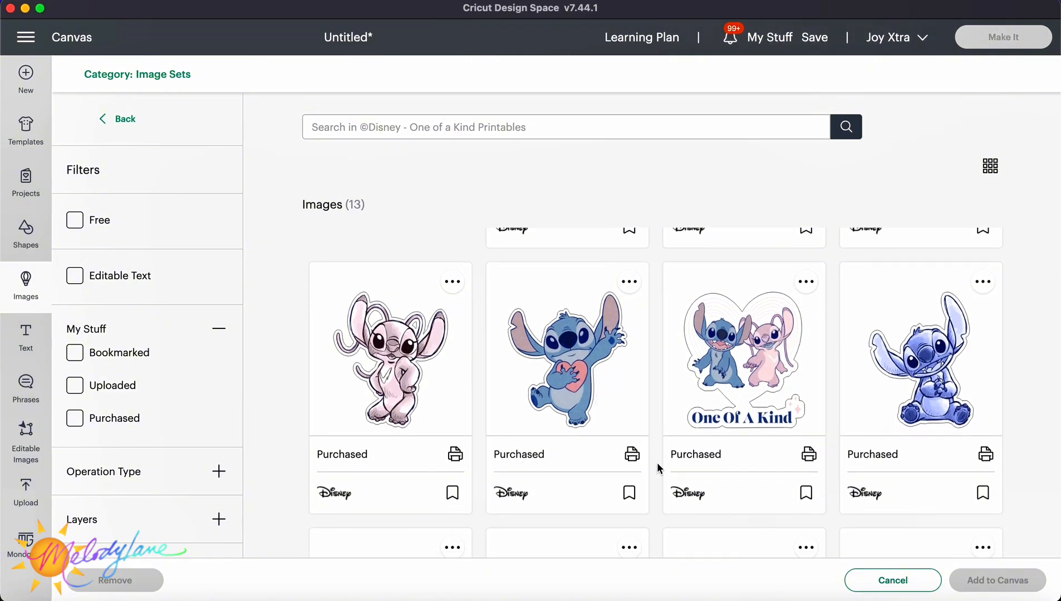
{"action": "scroll", "coordinate": [659, 468], "scroll_direction": "down", "scroll_amount": 4}
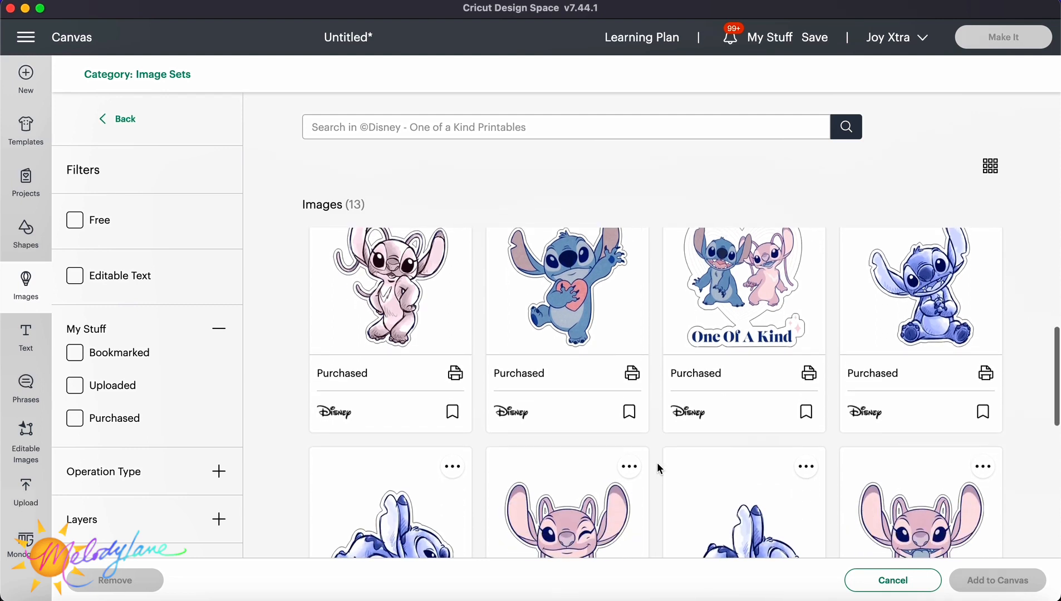
{"action": "scroll", "coordinate": [658, 468], "scroll_direction": "down", "scroll_amount": 4}
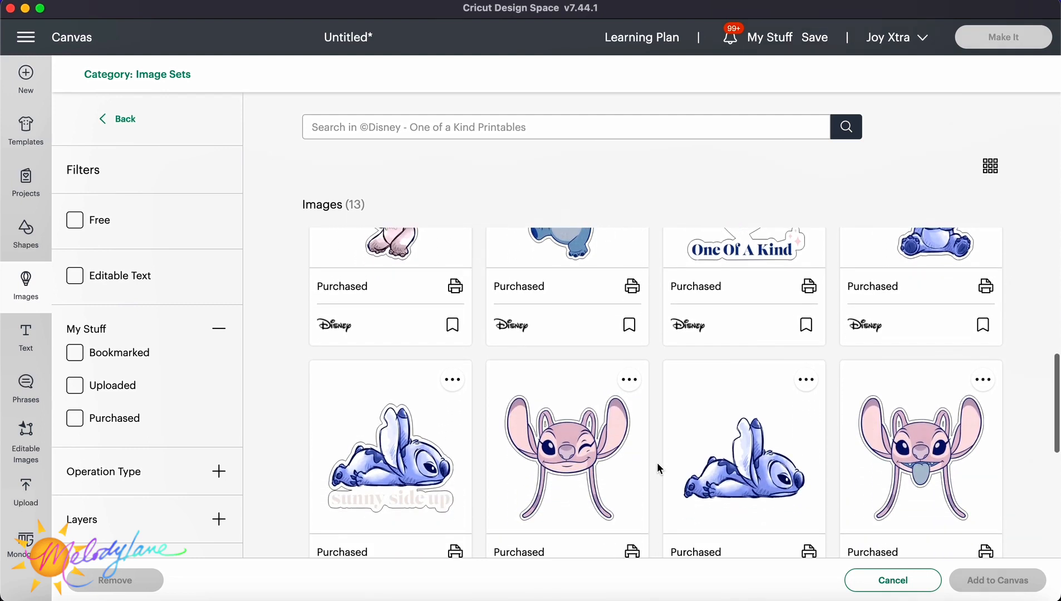
{"action": "scroll", "coordinate": [657, 461], "scroll_direction": "down", "scroll_amount": 3}
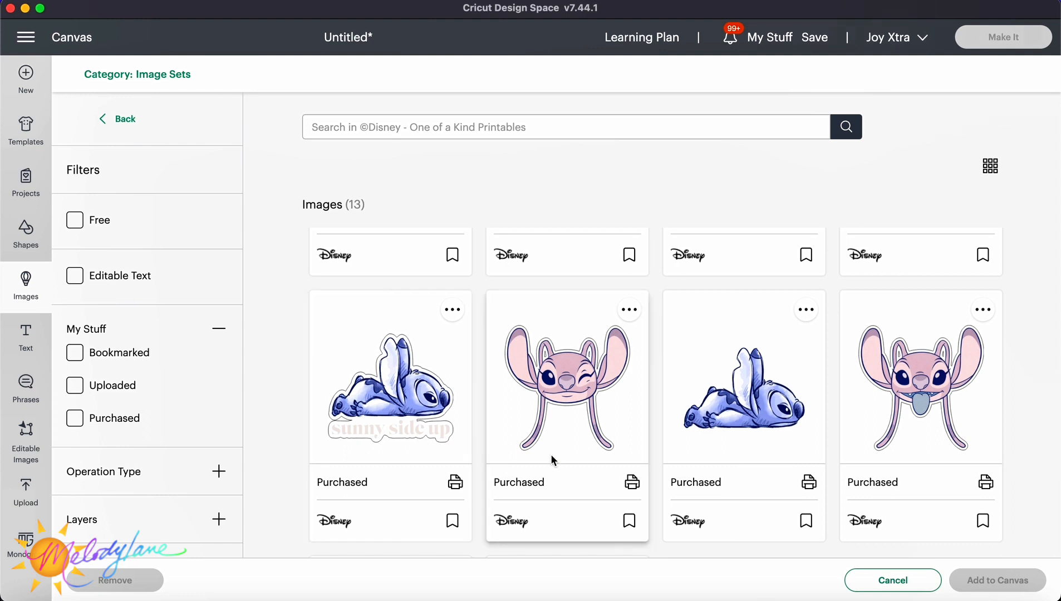
{"action": "scroll", "coordinate": [651, 445], "scroll_direction": "down", "scroll_amount": 9}
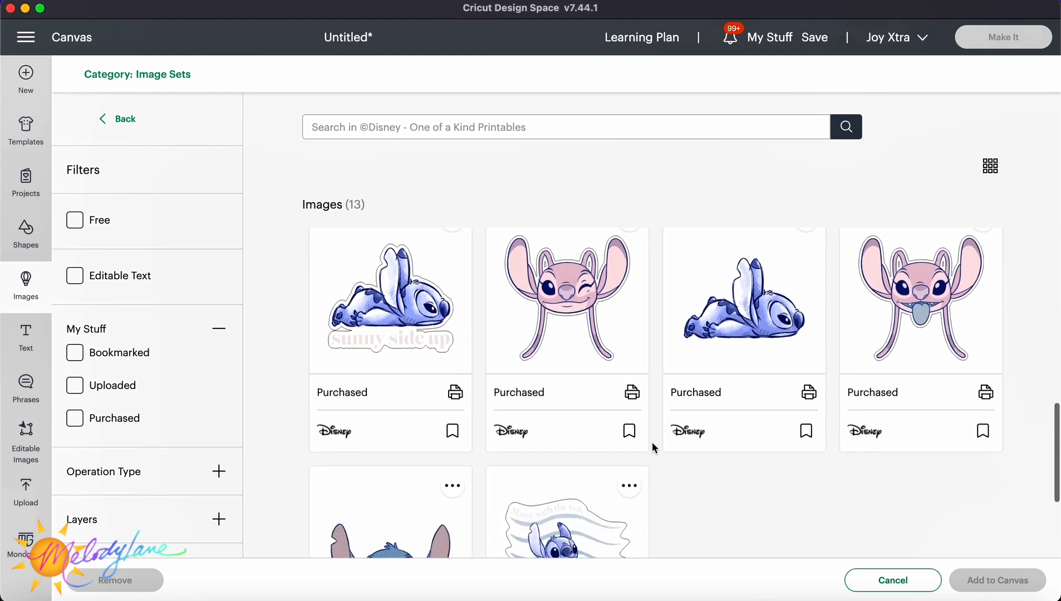
{"action": "scroll", "coordinate": [651, 446], "scroll_direction": "down", "scroll_amount": 3}
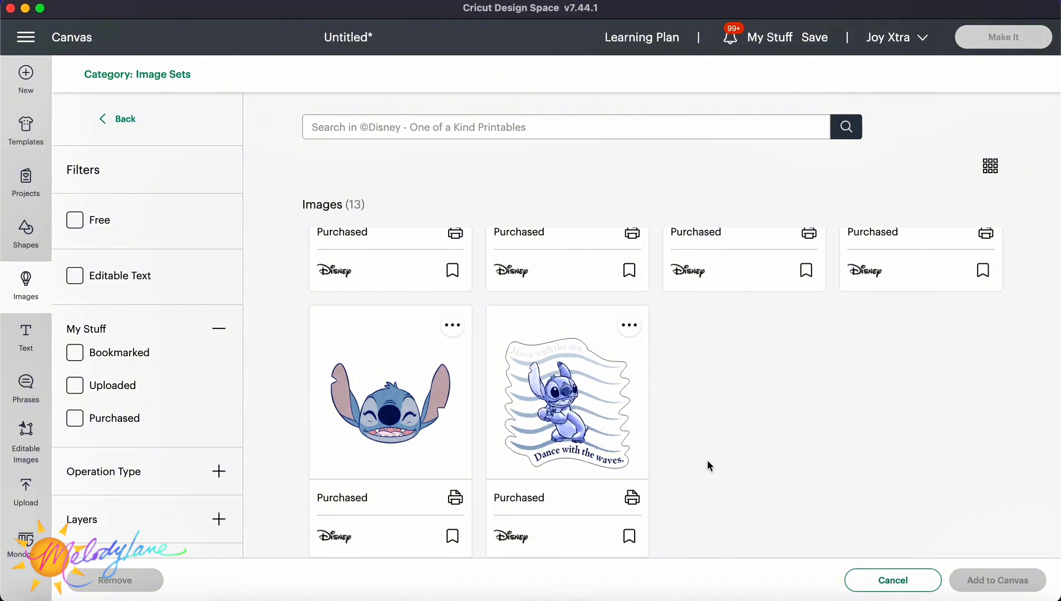
{"action": "scroll", "coordinate": [687, 444], "scroll_direction": "down", "scroll_amount": 1}
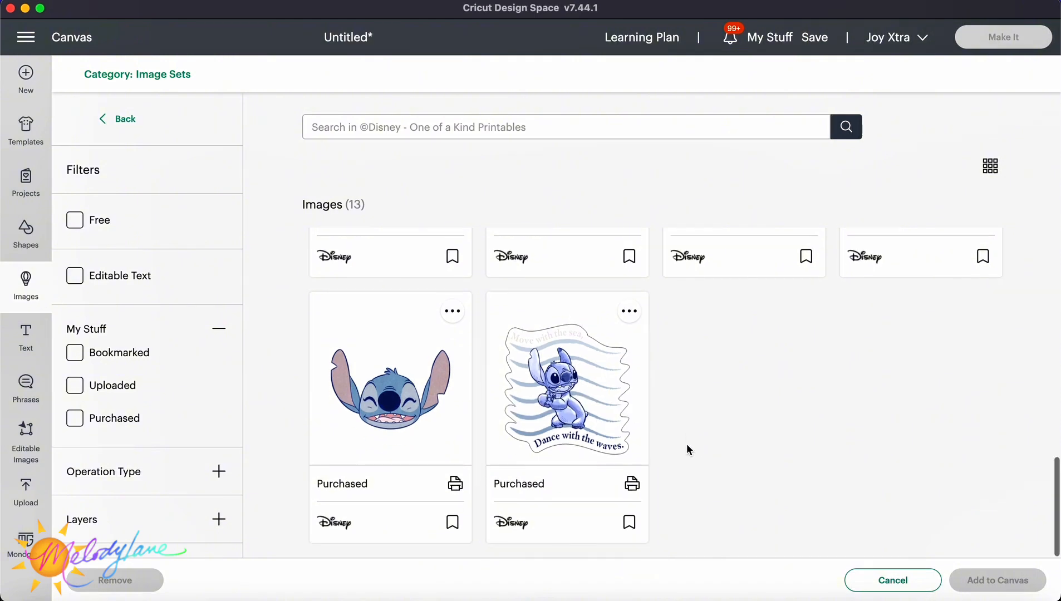
{"action": "scroll", "coordinate": [686, 444], "scroll_direction": "up", "scroll_amount": 8}
{"action": "scroll", "coordinate": [686, 444], "scroll_direction": "up", "scroll_amount": 10}
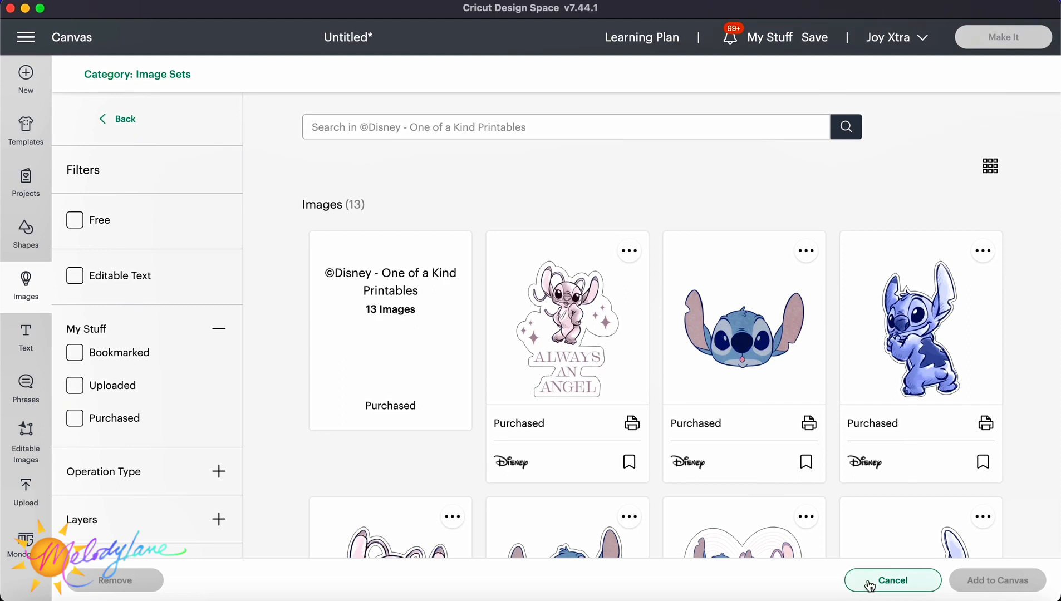
Close the image browser and add a square shape from the free shapes to a blank canvas.
{"action": "left_click", "coordinate": [870, 586]}
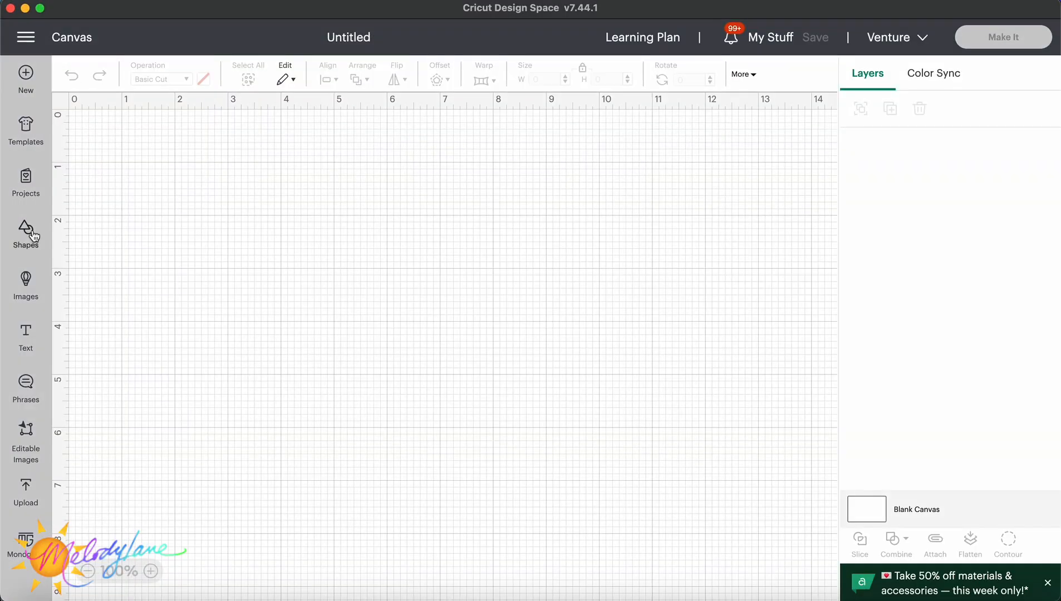
{"action": "left_click", "coordinate": [27, 230]}
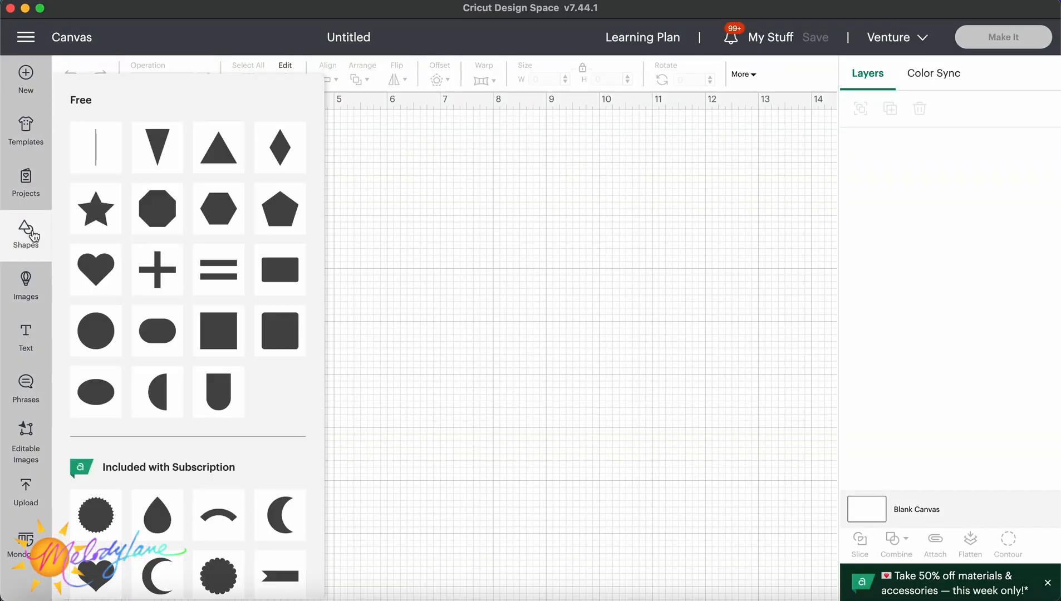
{"action": "left_click", "coordinate": [234, 331]}
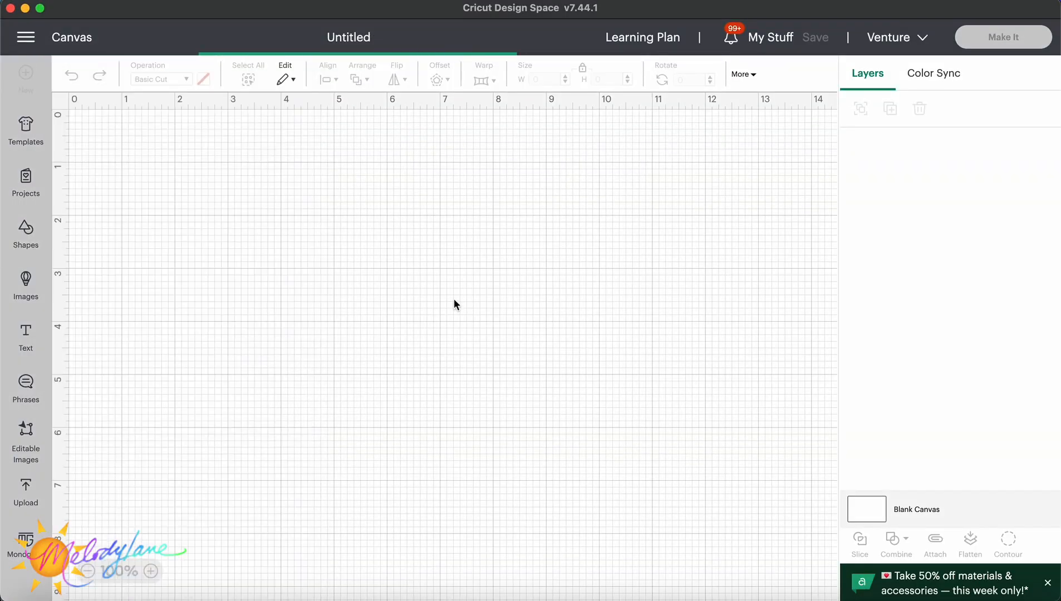
{"action": "left_click_drag", "start_coordinate": [177, 194], "coordinate": [355, 229]}
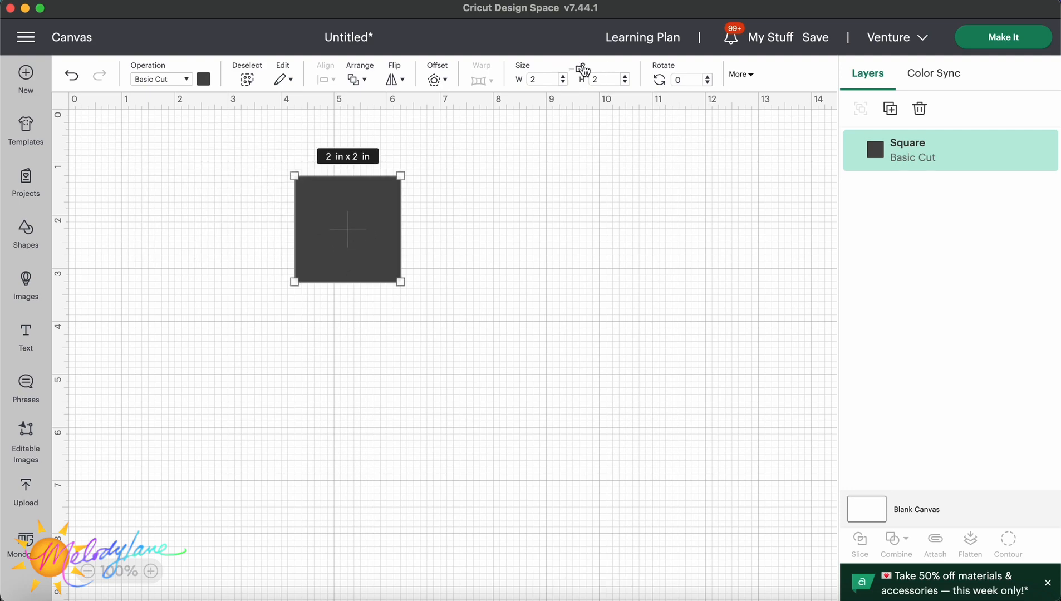
Stretch the square into a long rectangle about 7.57 in wide and 0.99 in tall.
{"action": "left_click_drag", "start_coordinate": [399, 176], "coordinate": [694, 229]}
{"action": "left_click_drag", "start_coordinate": [566, 248], "coordinate": [559, 232]}
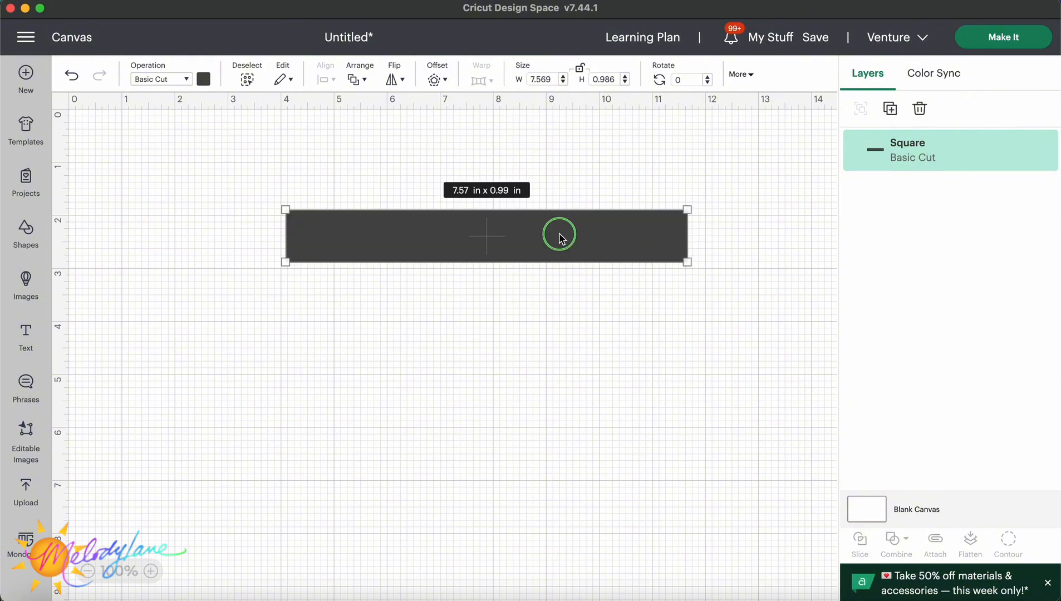
Duplicate the rectangle and move the copy directly below the original.
{"action": "right_click", "coordinate": [559, 232]}
{"action": "left_click", "coordinate": [584, 210]}
{"action": "left_click_drag", "start_coordinate": [327, 195], "coordinate": [489, 297]}
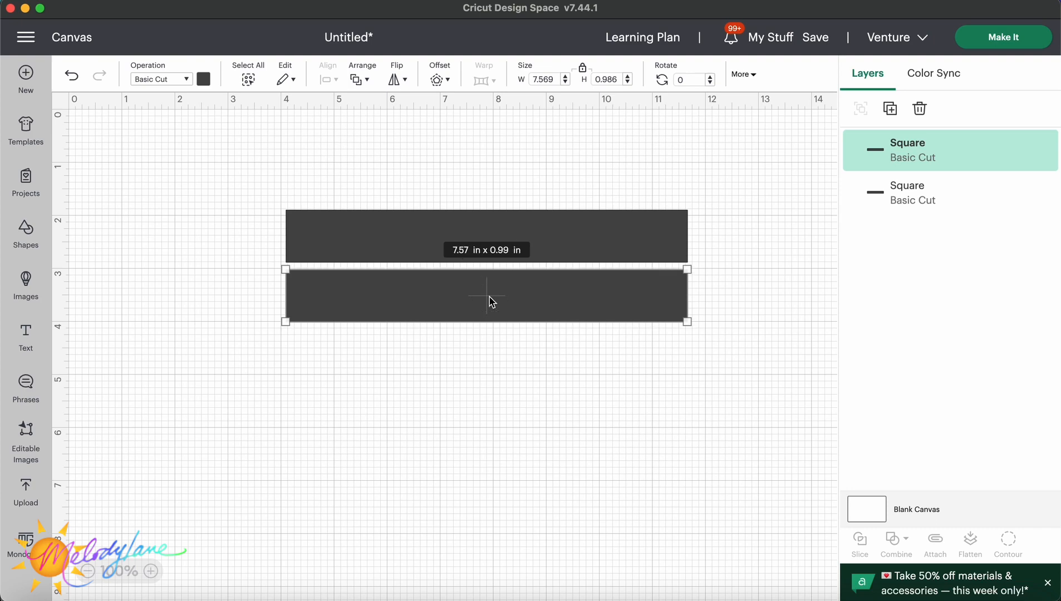
Duplicate the rectangle, move the copy below the second one, and widen it to about 7.83 × 1.34 in.
{"action": "right_click", "coordinate": [490, 298]}
{"action": "left_click", "coordinate": [526, 216]}
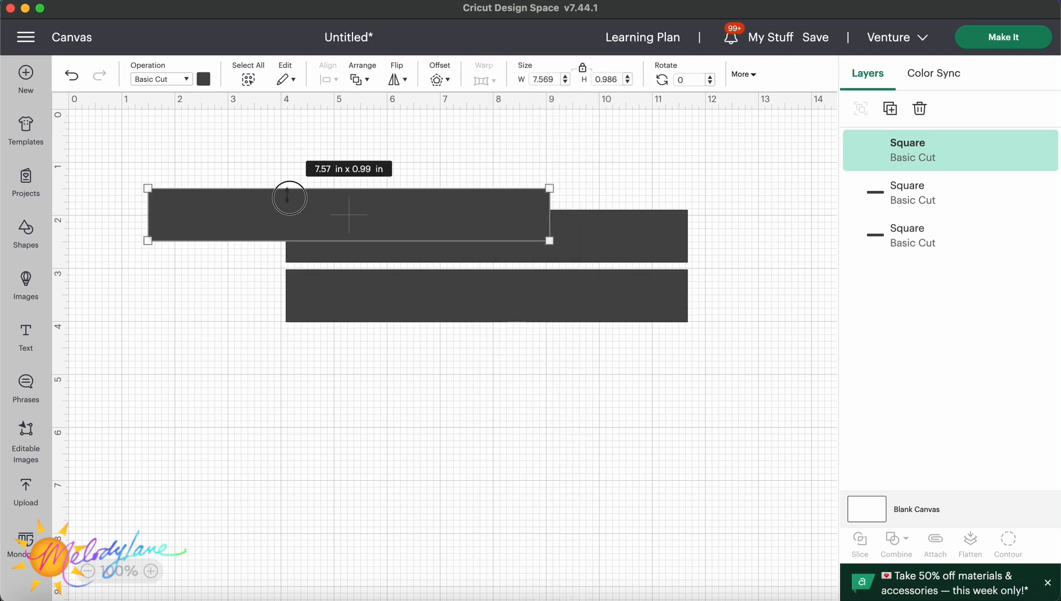
{"action": "mouse_move", "coordinate": [287, 191]}
{"action": "left_mouse_down"}
{"action": "mouse_move", "coordinate": [308, 202]}
{"action": "mouse_move", "coordinate": [305, 180]}
{"action": "left_mouse_up"}
{"action": "left_click_drag", "start_coordinate": [324, 216], "coordinate": [461, 379]}
{"action": "left_click_drag", "start_coordinate": [679, 333], "coordinate": [699, 329]}
{"action": "left_click", "coordinate": [633, 369]}
{"action": "left_click_drag", "start_coordinate": [633, 366], "coordinate": [634, 370]}
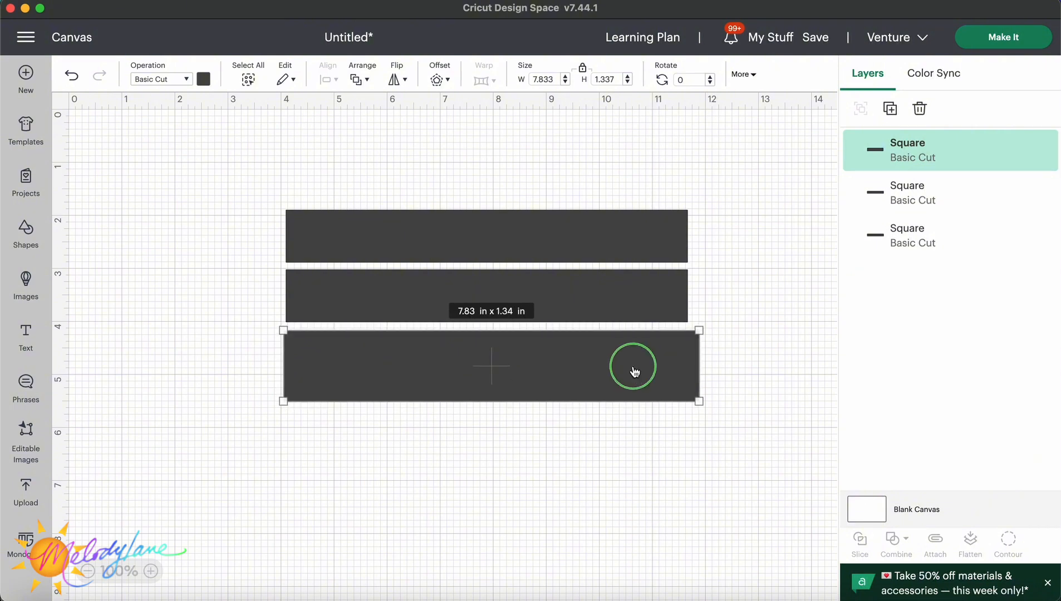
Duplicate that rectangle, place the copy at the bottom of the stack, and enlarge it slightly.
{"action": "right_click", "coordinate": [634, 370]}
{"action": "left_click", "coordinate": [680, 196]}
{"action": "left_click_drag", "start_coordinate": [303, 249], "coordinate": [412, 450]}
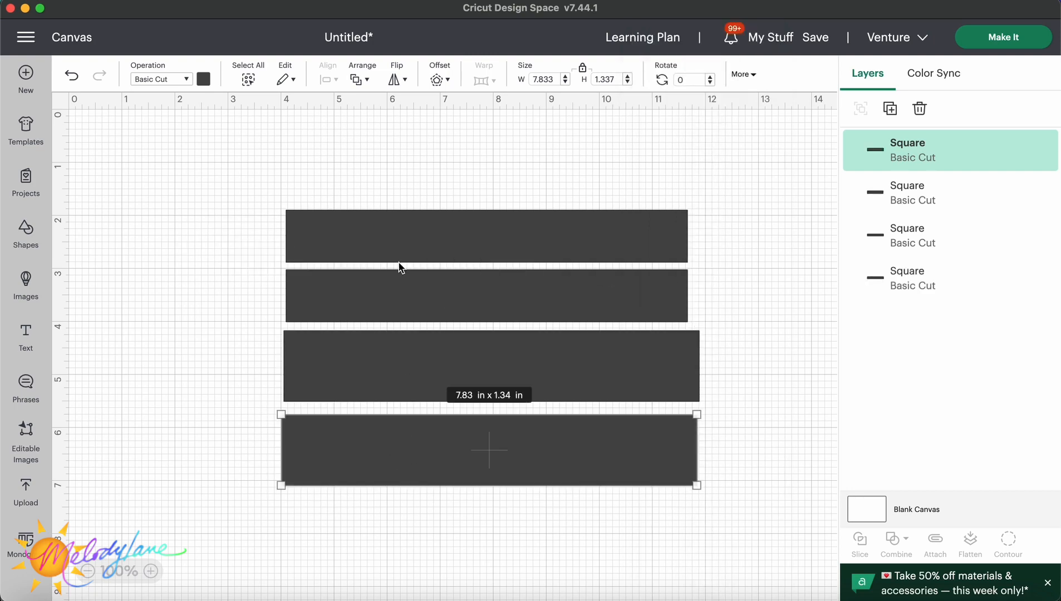
{"action": "left_click_drag", "start_coordinate": [686, 489], "coordinate": [727, 504]}
{"action": "left_click_drag", "start_coordinate": [652, 461], "coordinate": [647, 458]}
Add a thinner rectangle about 7.6 × 0.69 in above the top of the stack.
{"action": "left_click", "coordinate": [644, 236]}
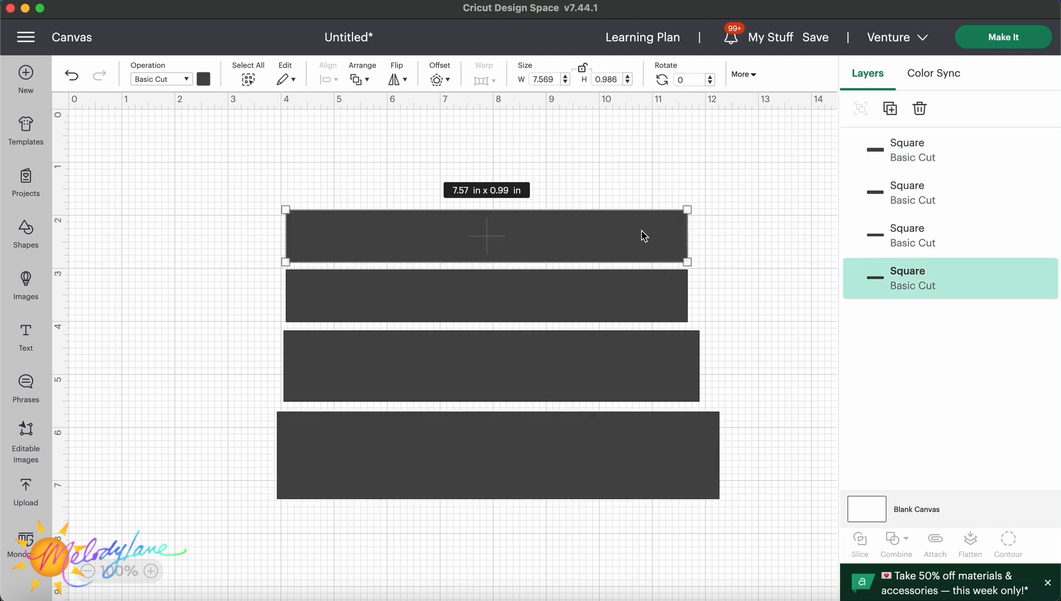
{"action": "left_click_drag", "start_coordinate": [685, 212], "coordinate": [685, 218]}
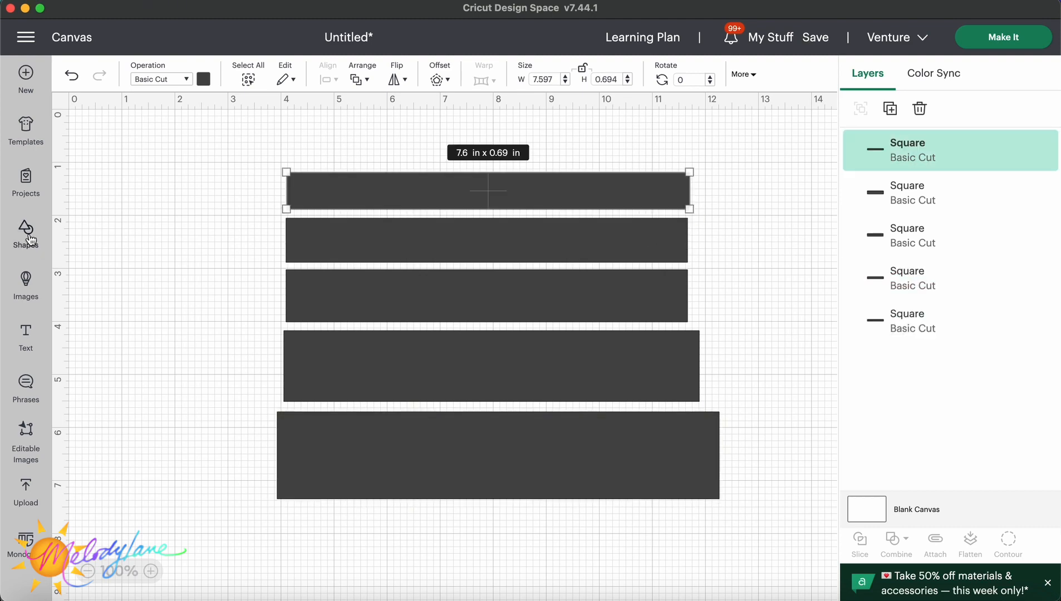
Add a circle from the free shapes and set its color to white.
{"action": "left_click", "coordinate": [28, 234]}
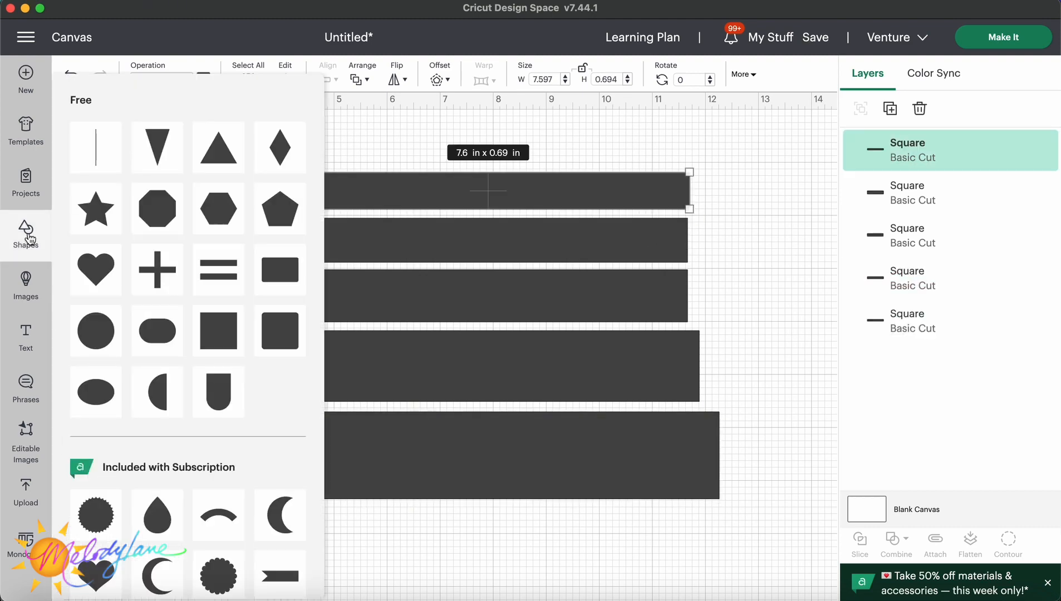
{"action": "left_click", "coordinate": [97, 330]}
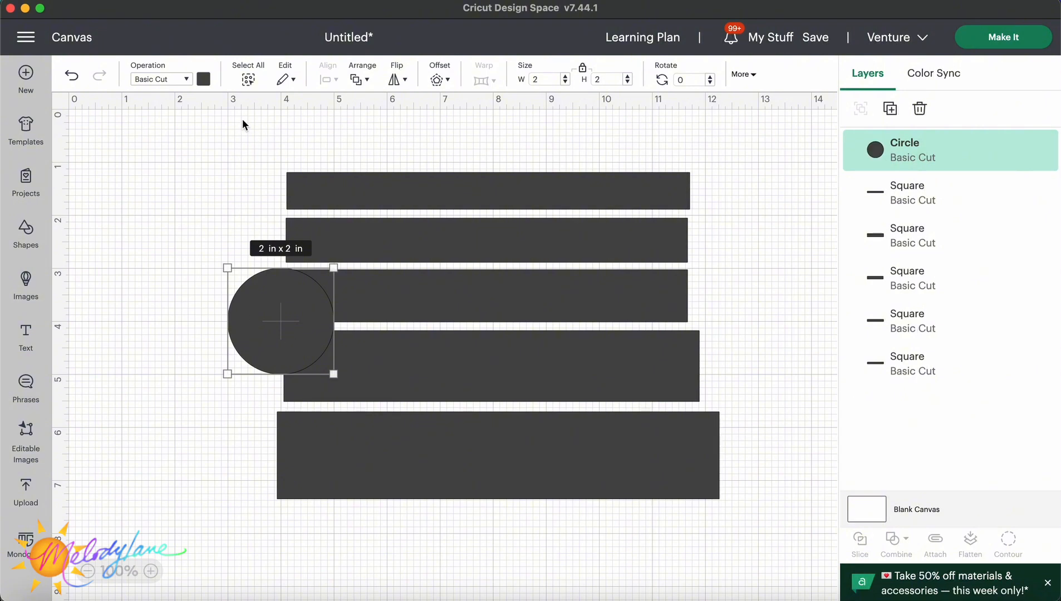
{"action": "left_click", "coordinate": [204, 79]}
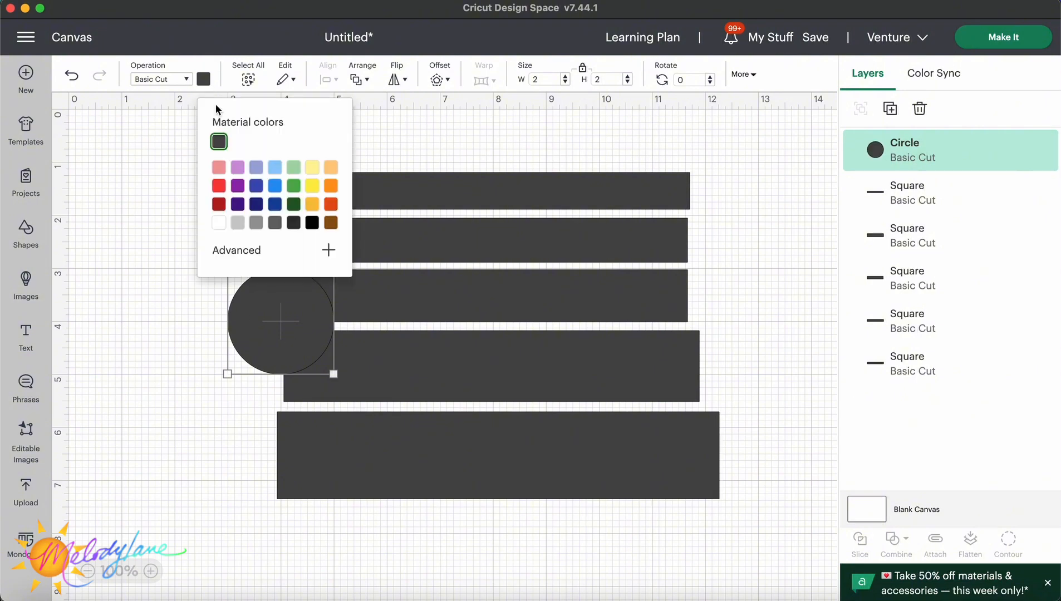
{"action": "left_click", "coordinate": [218, 225]}
Enlarge the circle to about 7 in across and center it over the stacked rectangles.
{"action": "left_click_drag", "start_coordinate": [294, 360], "coordinate": [588, 538]}
{"action": "left_click_drag", "start_coordinate": [459, 529], "coordinate": [555, 414]}
{"action": "left_click_drag", "start_coordinate": [696, 188], "coordinate": [643, 231]}
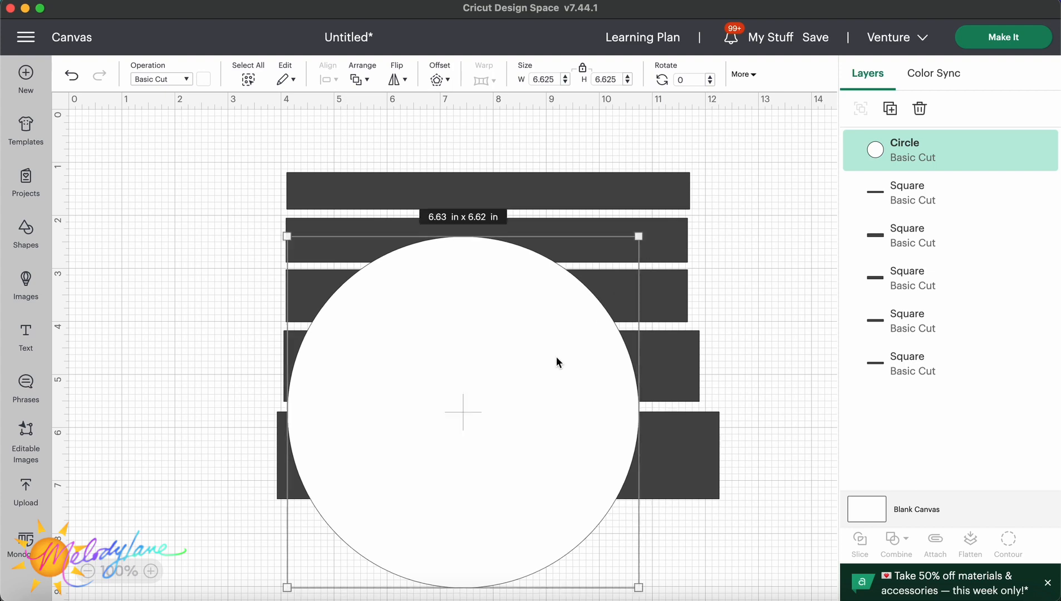
{"action": "left_click_drag", "start_coordinate": [543, 389], "coordinate": [556, 328]}
{"action": "left_click_drag", "start_coordinate": [654, 528], "coordinate": [678, 541]}
{"action": "left_click_drag", "start_coordinate": [615, 477], "coordinate": [612, 472]}
Slice the circle with each of the four upper rectangles, one rectangle at a time.
{"action": "left_click", "coordinate": [290, 181]}
{"action": "left_click", "coordinate": [394, 266], "text": "shift"}
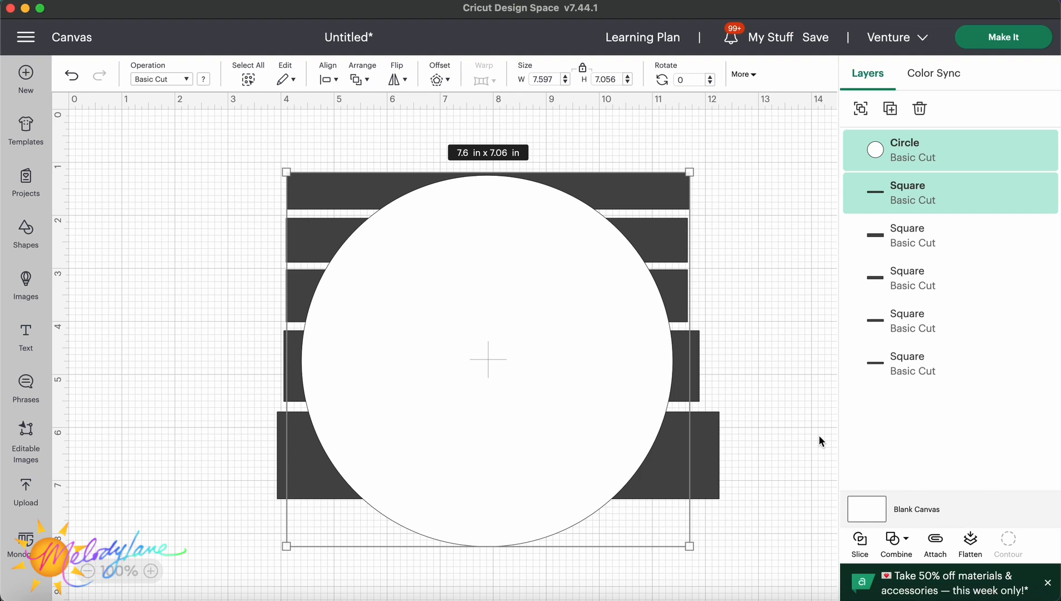
{"action": "left_click", "coordinate": [860, 541]}
{"action": "left_click", "coordinate": [293, 232]}
{"action": "left_click", "coordinate": [427, 321], "text": "shift"}
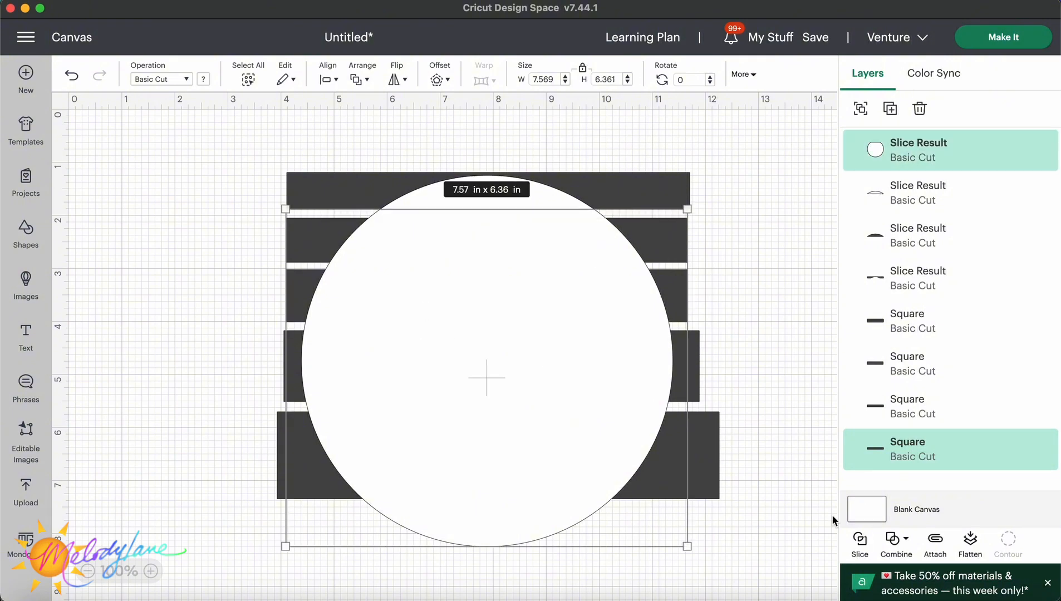
{"action": "left_click", "coordinate": [863, 544]}
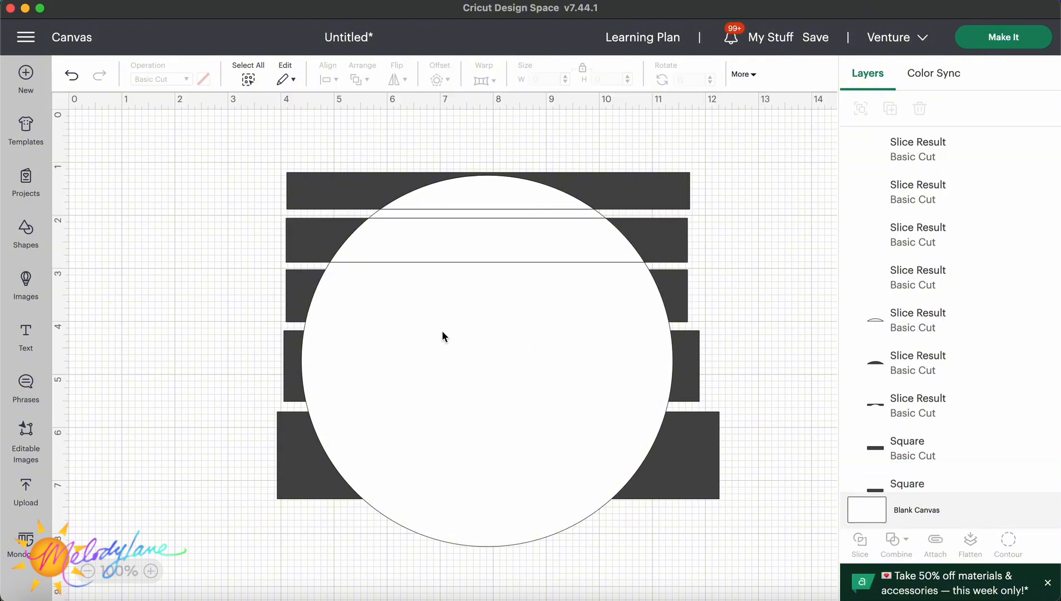
{"action": "left_click", "coordinate": [299, 288]}
{"action": "left_click", "coordinate": [432, 346], "text": "shift"}
{"action": "left_click", "coordinate": [861, 544]}
{"action": "left_click", "coordinate": [297, 365]}
{"action": "left_click", "coordinate": [431, 378], "text": "shift"}
{"action": "left_click", "coordinate": [861, 544]}
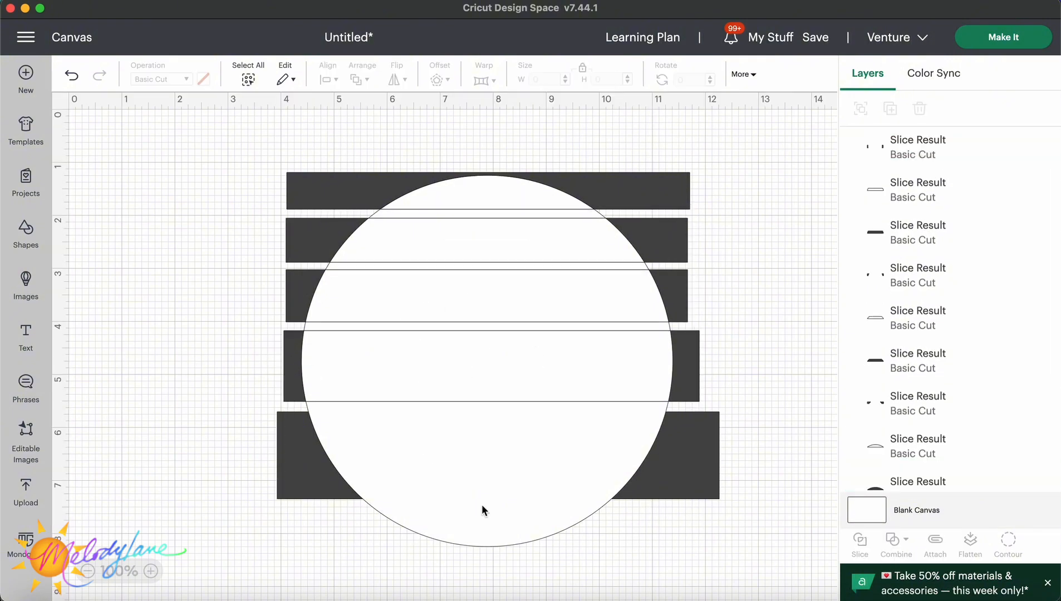
Delete the leftover rectangle pieces that stick out around the circle.
{"action": "left_click", "coordinate": [481, 506]}
{"action": "right_click", "coordinate": [677, 186]}
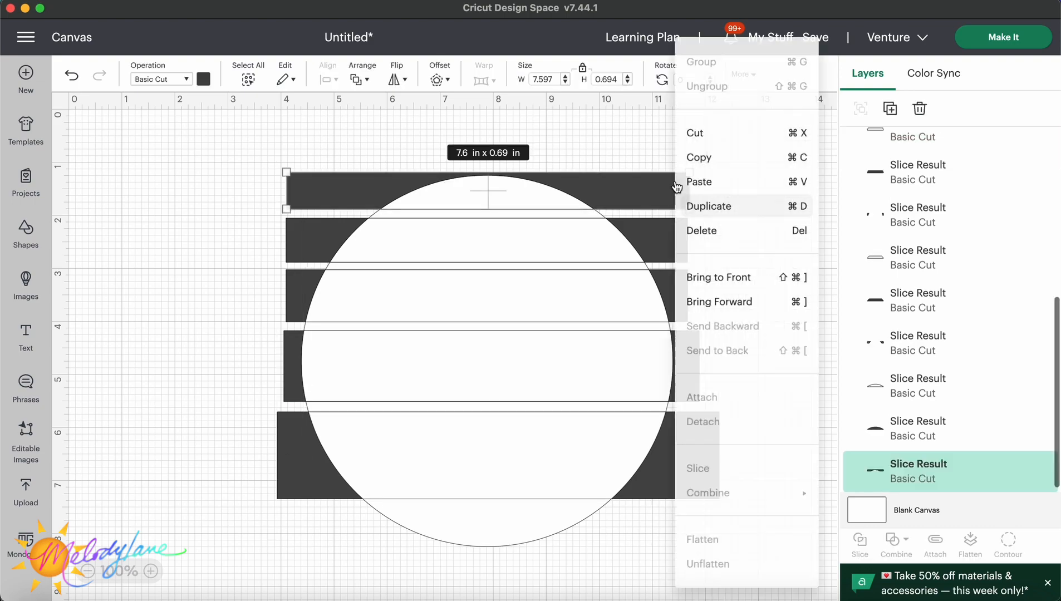
{"action": "left_click", "coordinate": [735, 232]}
{"action": "right_click", "coordinate": [684, 248]}
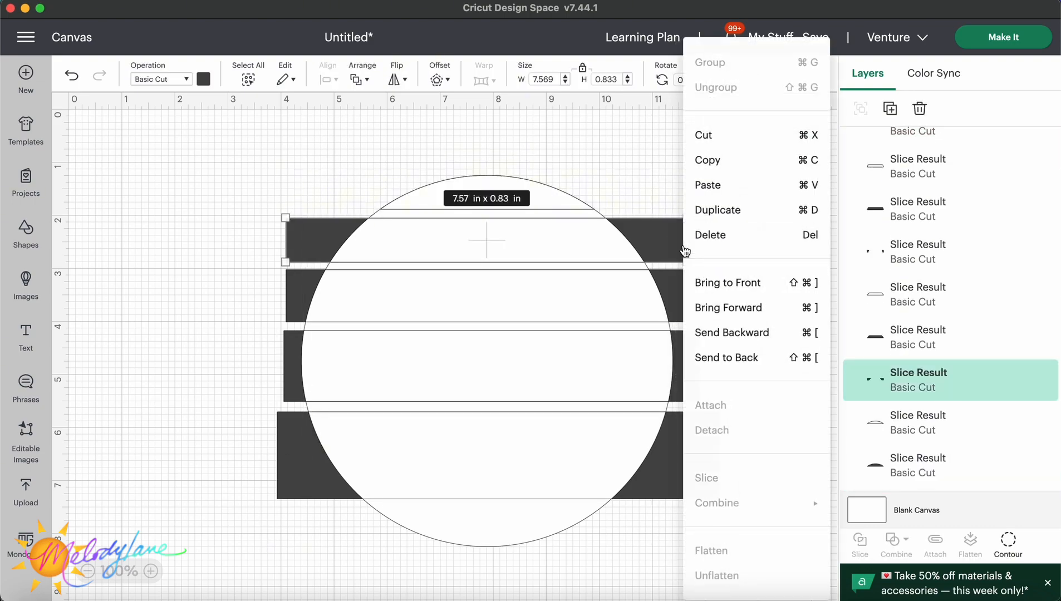
{"action": "left_click", "coordinate": [712, 239]}
{"action": "right_click", "coordinate": [682, 290]}
{"action": "left_click", "coordinate": [715, 237]}
{"action": "right_click", "coordinate": [683, 340]}
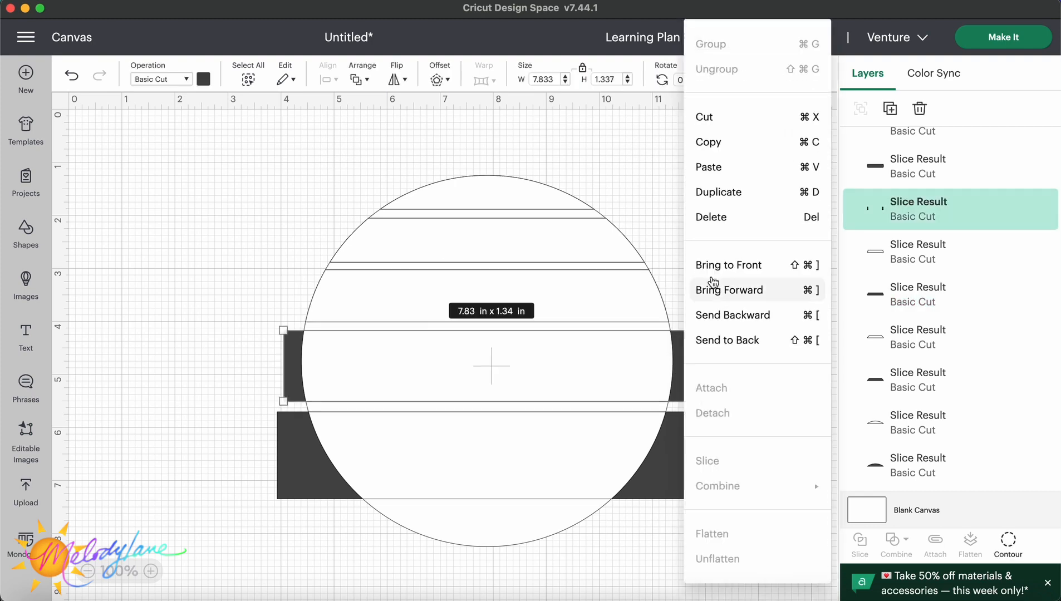
{"action": "left_click", "coordinate": [716, 237]}
{"action": "right_click", "coordinate": [701, 423]}
{"action": "left_click", "coordinate": [724, 236]}
{"action": "left_click", "coordinate": [540, 203]}
{"action": "right_click", "coordinate": [543, 201]}
{"action": "left_click", "coordinate": [578, 237]}
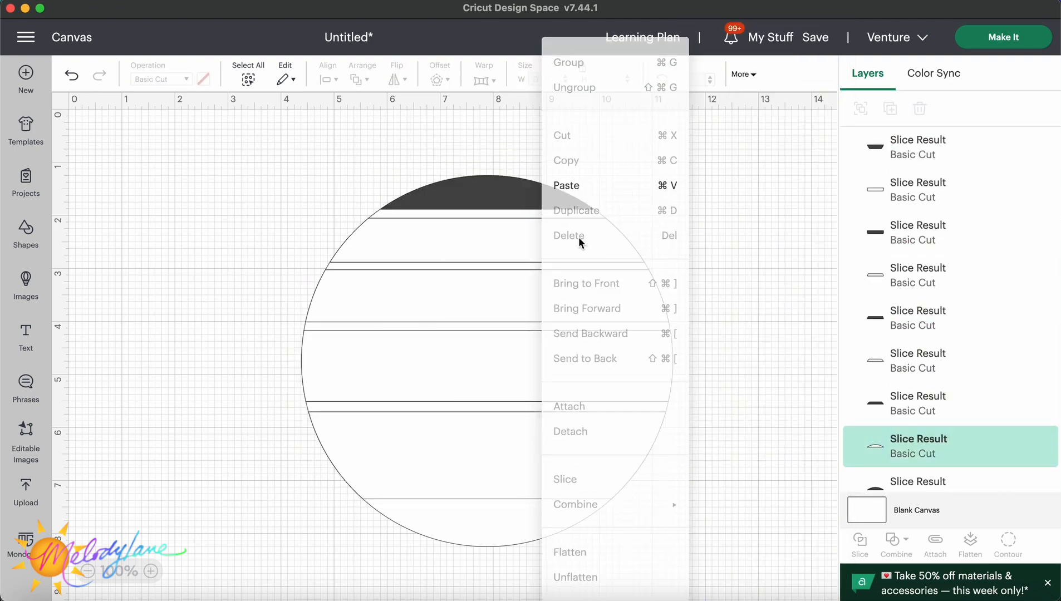
Delete the white strip pieces between the dark bands from the layers list.
{"action": "left_click", "coordinate": [903, 196]}
{"action": "right_click", "coordinate": [887, 208]}
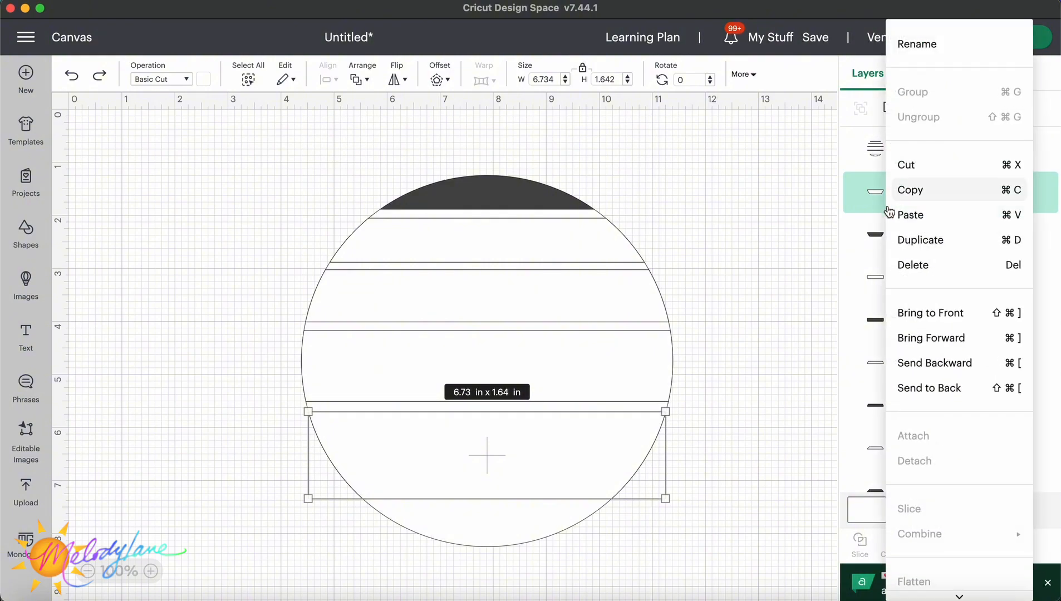
{"action": "left_click", "coordinate": [908, 265]}
{"action": "left_click", "coordinate": [898, 240]}
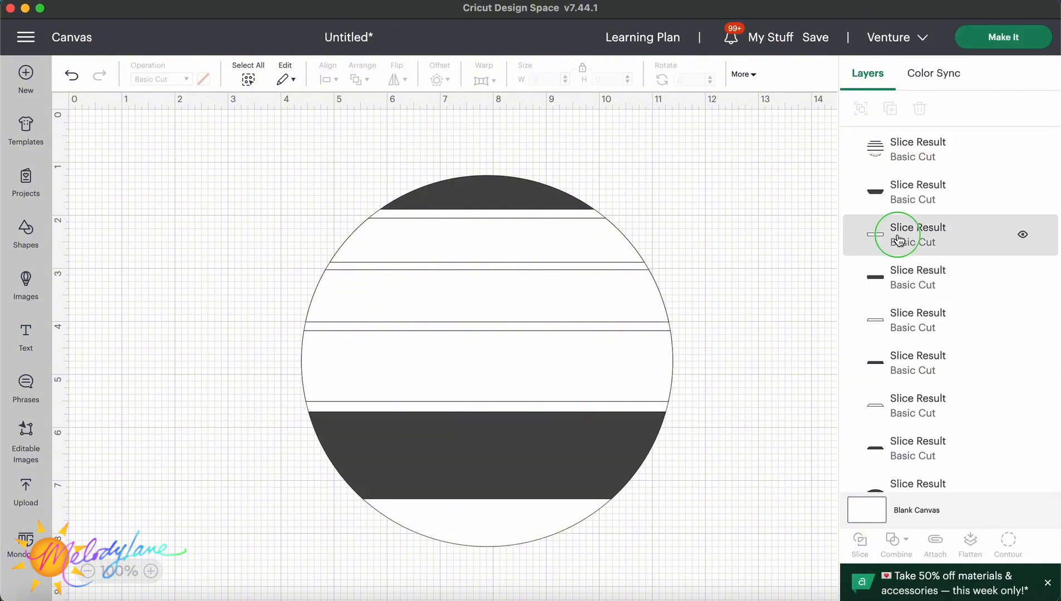
{"action": "right_click", "coordinate": [898, 240]}
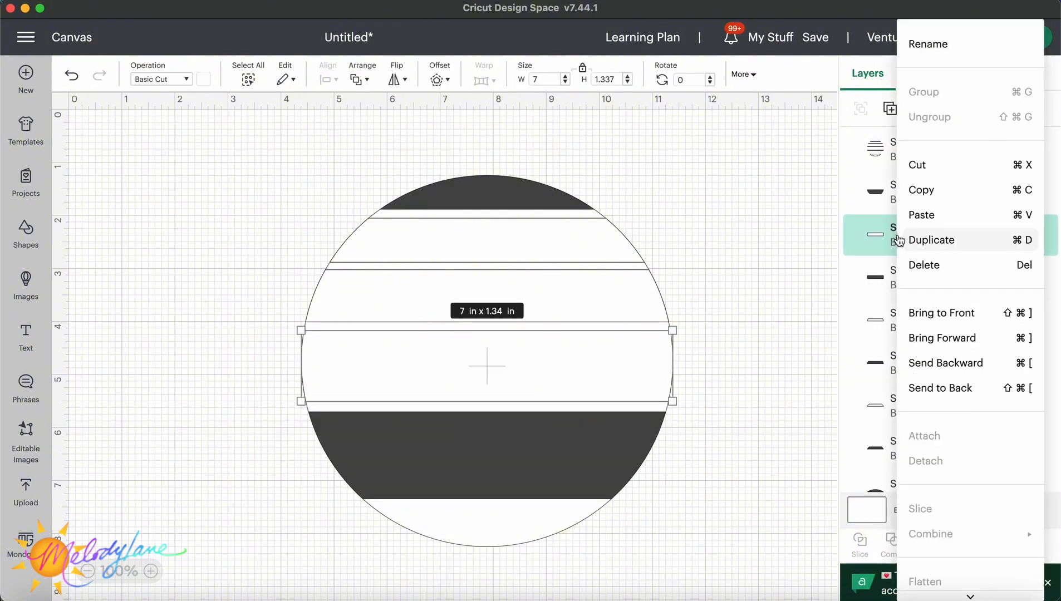
{"action": "left_click", "coordinate": [922, 264]}
{"action": "left_click", "coordinate": [917, 275]}
{"action": "right_click", "coordinate": [917, 275]}
{"action": "left_click", "coordinate": [935, 266]}
{"action": "left_click", "coordinate": [914, 325]}
{"action": "right_click", "coordinate": [914, 326]}
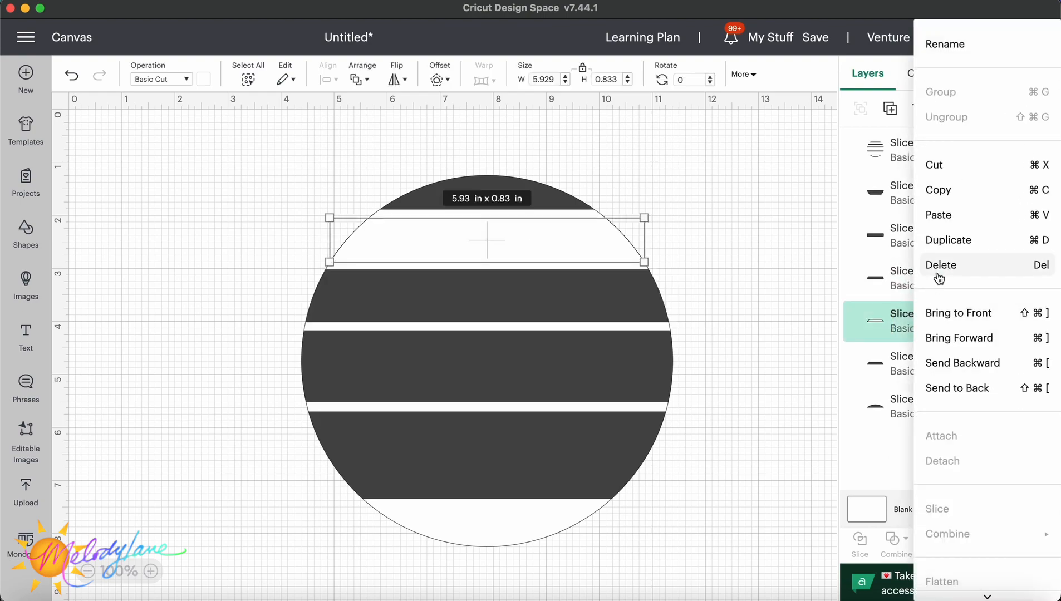
{"action": "left_click", "coordinate": [940, 278]}
Delete the remaining white circle piece beneath the bands.
{"action": "left_click", "coordinate": [527, 518]}
{"action": "right_click", "coordinate": [529, 517]}
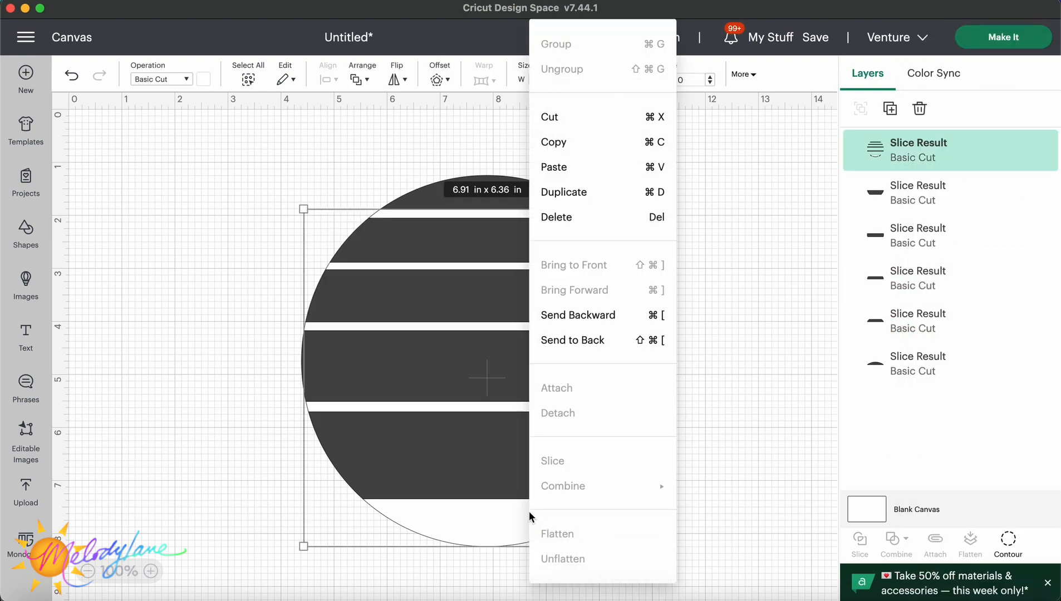
{"action": "left_click", "coordinate": [584, 219]}
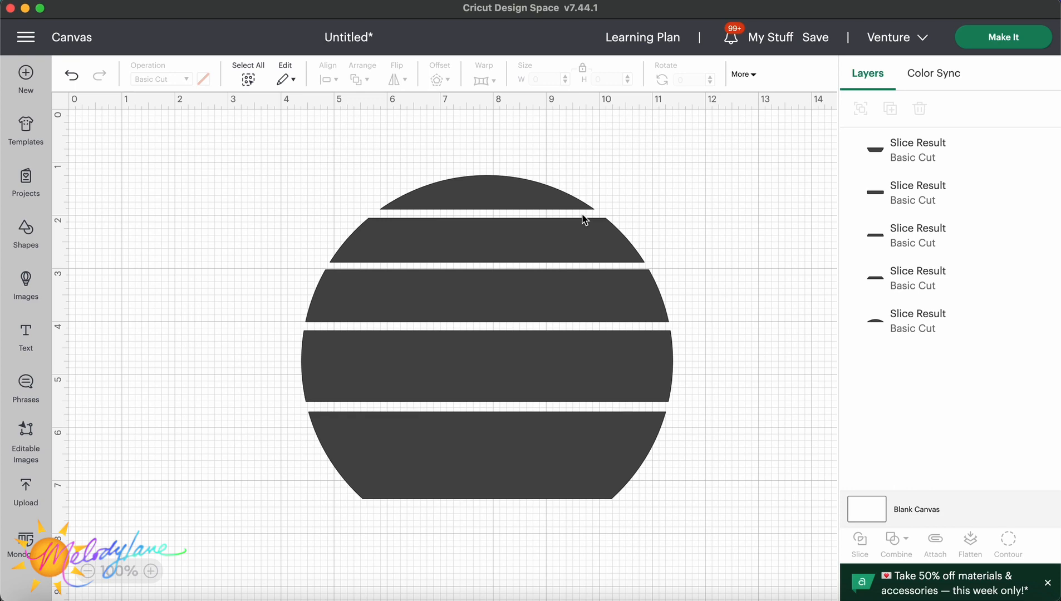
Select all the sliced band pieces and group them.
{"action": "left_click", "coordinate": [450, 205]}
{"action": "left_click", "coordinate": [352, 177]}
{"action": "left_click_drag", "start_coordinate": [290, 154], "coordinate": [690, 551]}
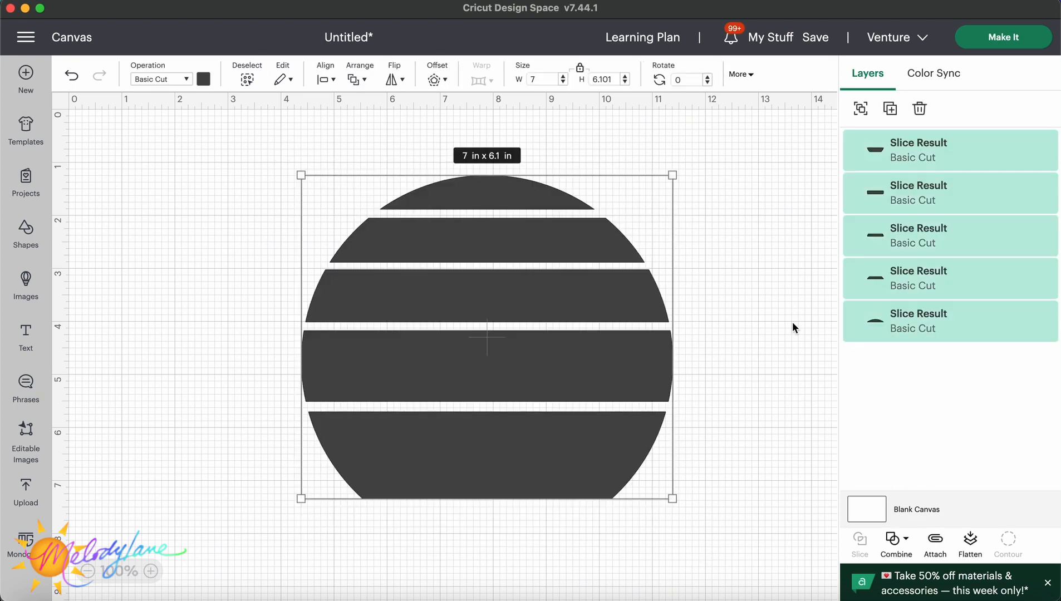
{"action": "left_click", "coordinate": [861, 108]}
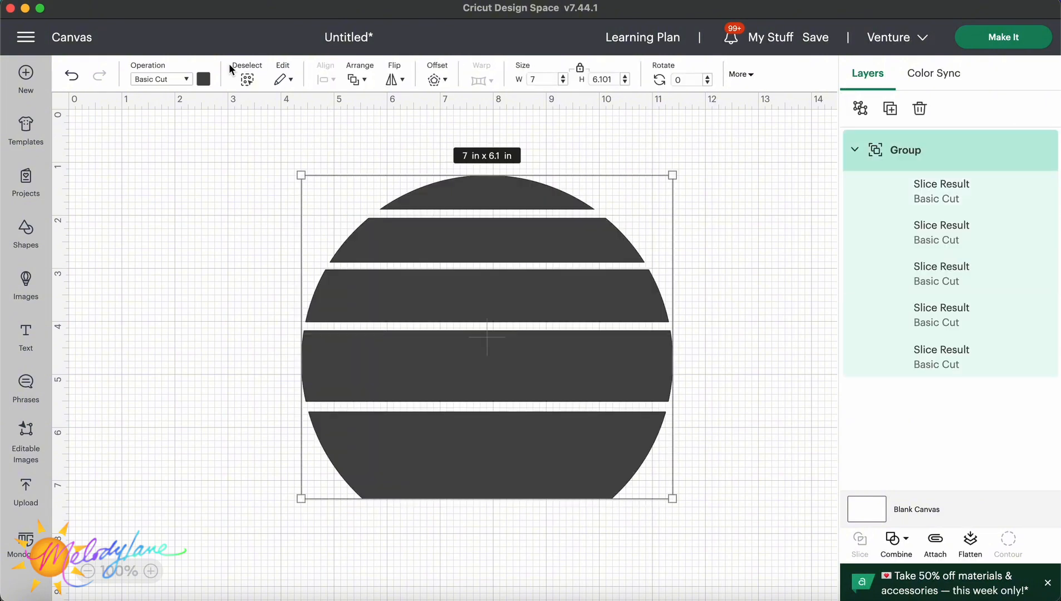
Set the grouped bands' color to white.
{"action": "left_click", "coordinate": [204, 80]}
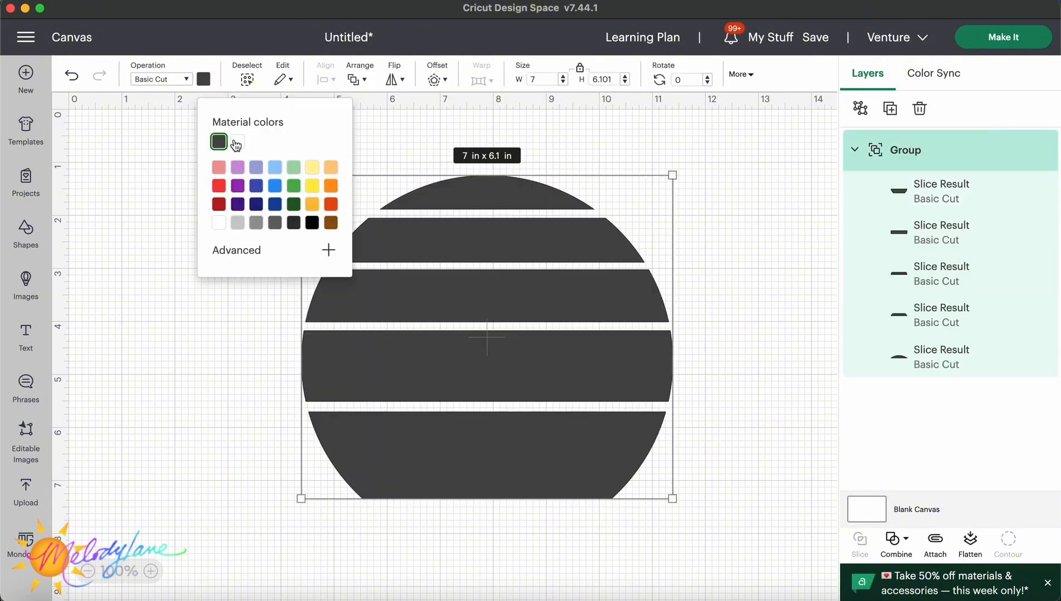
{"action": "left_click", "coordinate": [236, 144]}
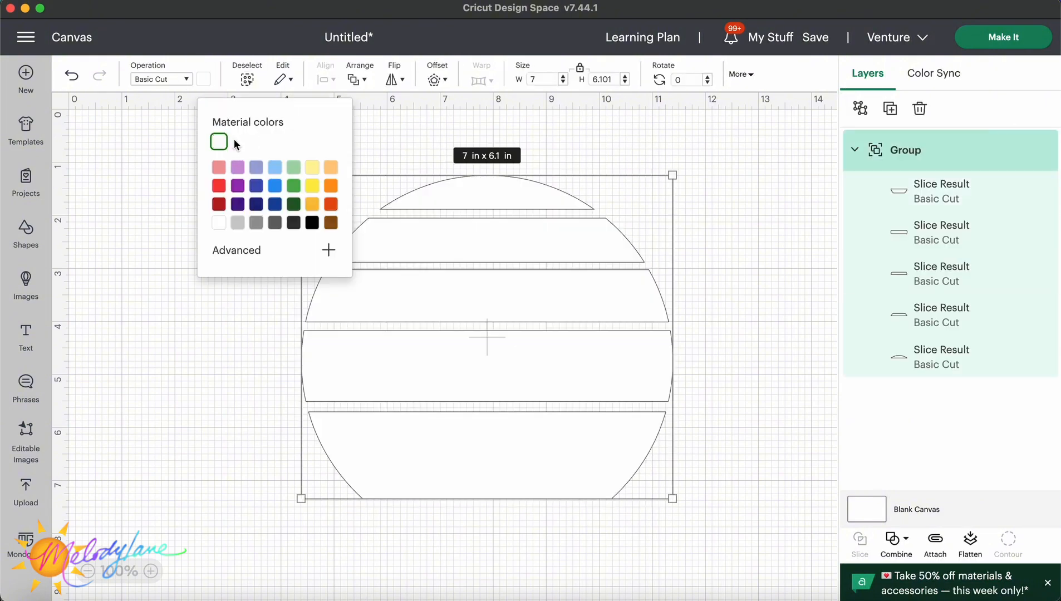
{"action": "left_click", "coordinate": [161, 316]}
Open the image library and search for palm tree.
{"action": "left_click", "coordinate": [26, 284]}
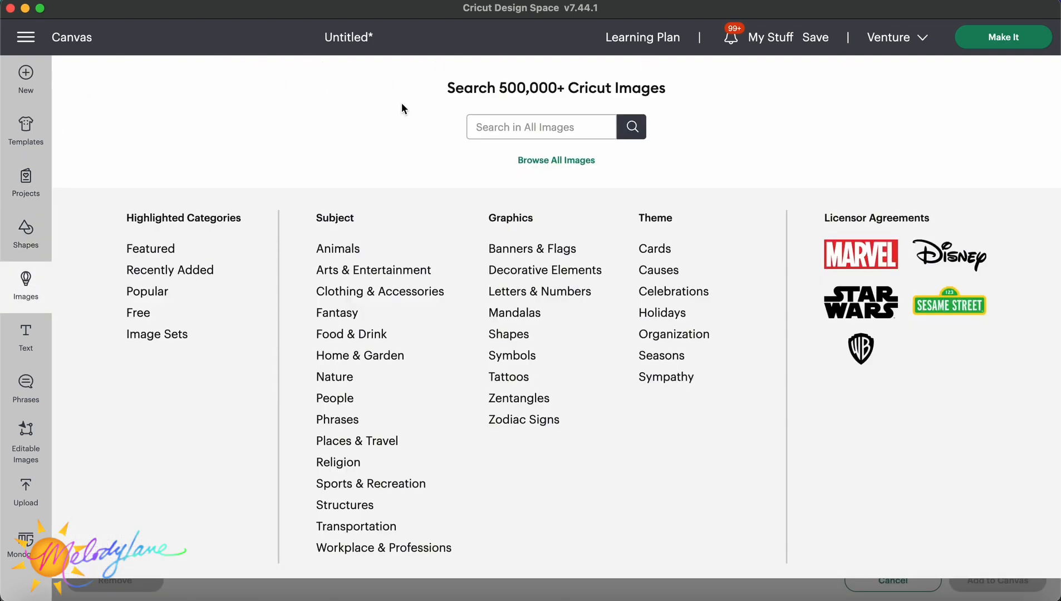
{"action": "left_click", "coordinate": [487, 128]}
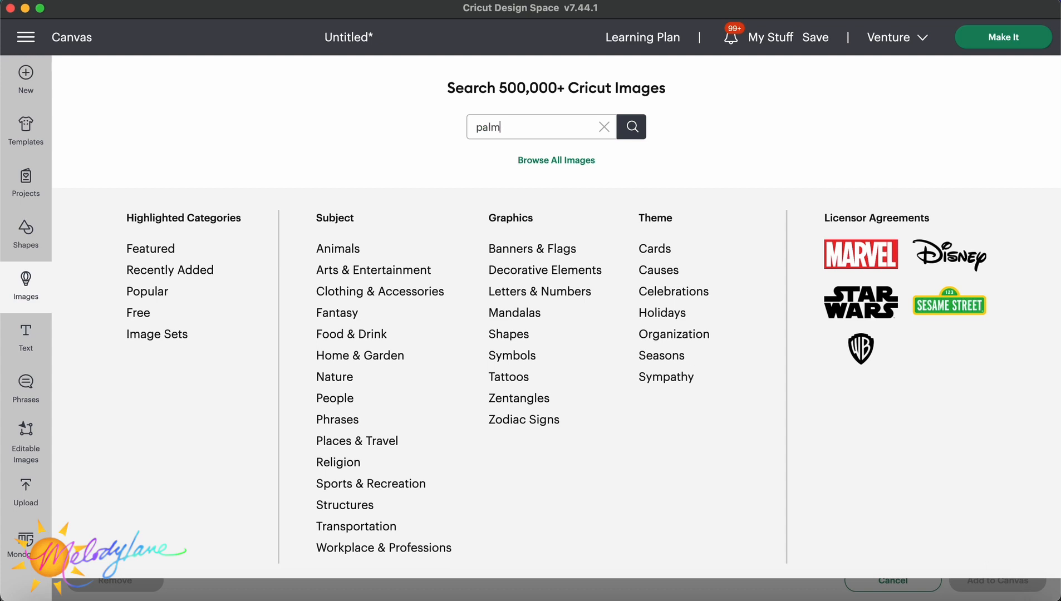
{"action": "type", "text": "e"}
{"action": "key", "text": "Return"}
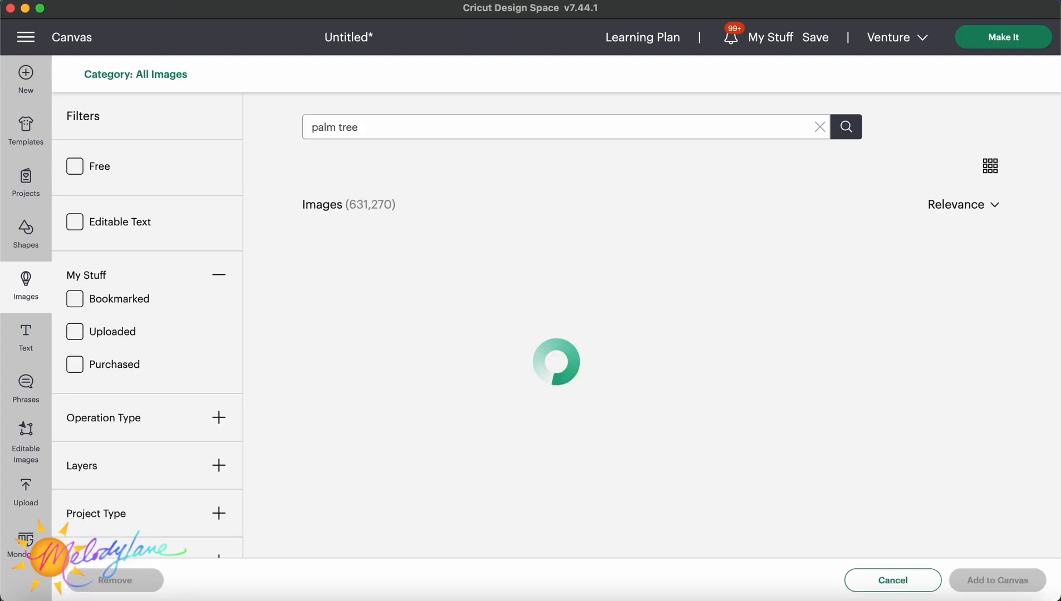
Browse the palm tree results and add the multi-tree palm trees silhouette image to the canvas.
{"action": "scroll", "coordinate": [951, 361], "scroll_direction": "down", "scroll_amount": 2}
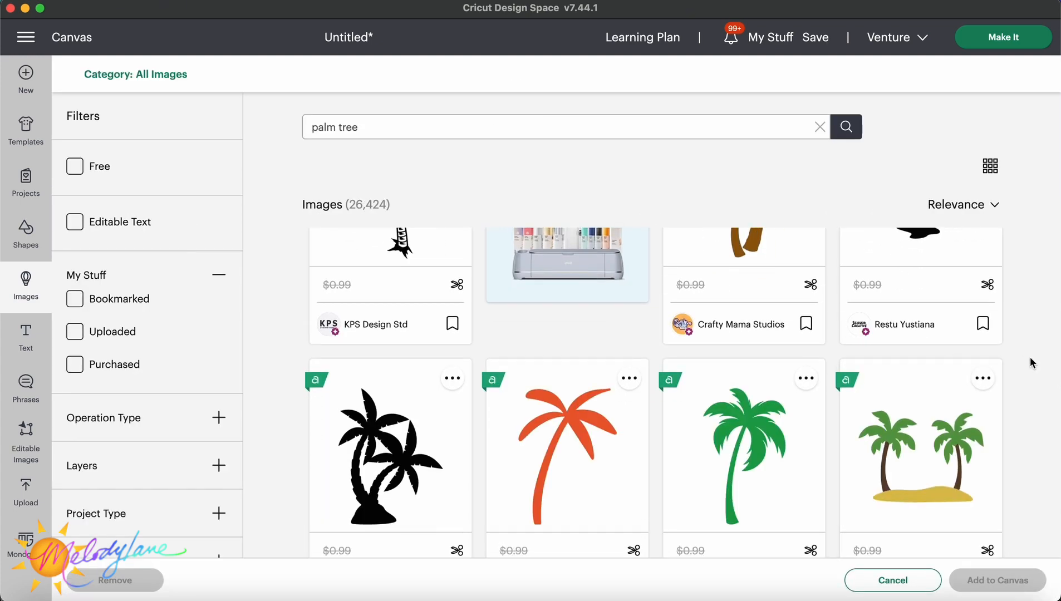
{"action": "scroll", "coordinate": [1029, 357], "scroll_direction": "down", "scroll_amount": 2}
{"action": "scroll", "coordinate": [1029, 357], "scroll_direction": "down", "scroll_amount": 5}
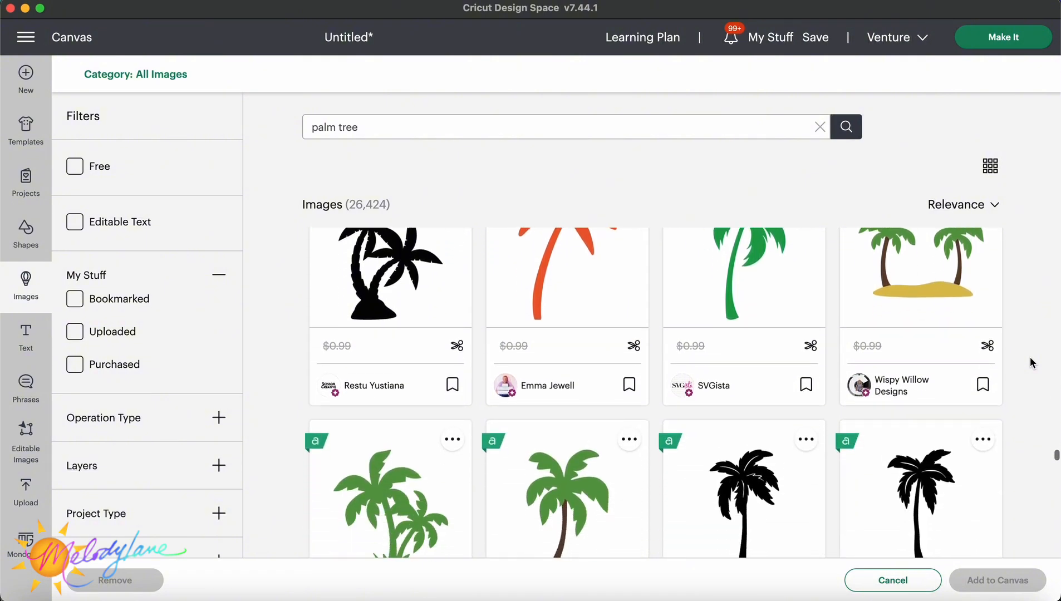
{"action": "scroll", "coordinate": [1029, 356], "scroll_direction": "down", "scroll_amount": 5}
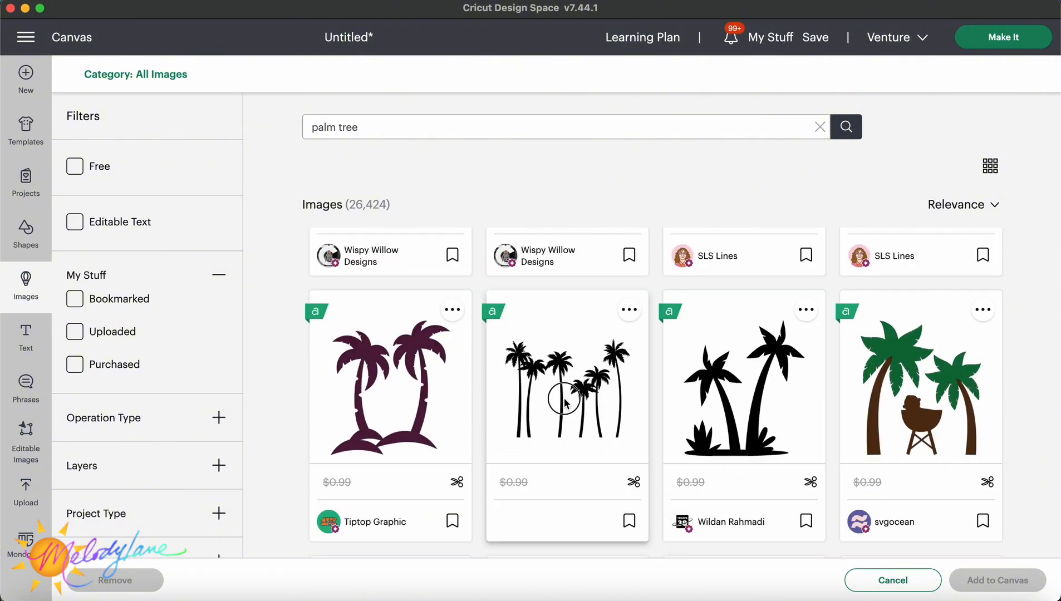
{"action": "left_click", "coordinate": [564, 394]}
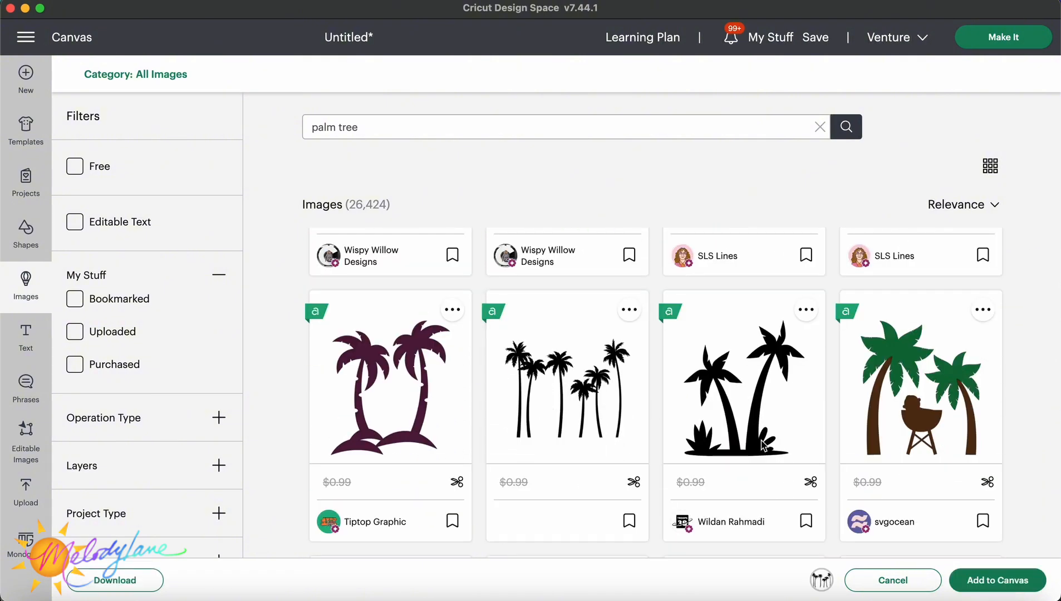
{"action": "left_click", "coordinate": [999, 582]}
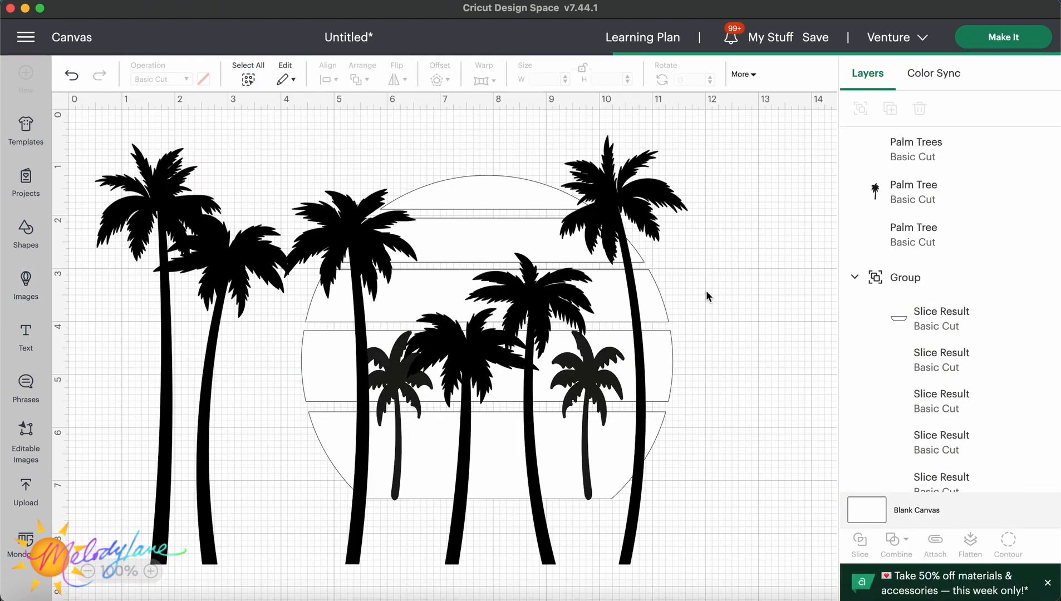
Duplicate the palm trees image and move the two copies apart on the canvas.
{"action": "left_click_drag", "start_coordinate": [687, 133], "coordinate": [394, 377]}
{"action": "left_click_drag", "start_coordinate": [343, 476], "coordinate": [235, 290]}
{"action": "right_click", "coordinate": [273, 407]}
{"action": "left_click", "coordinate": [320, 199]}
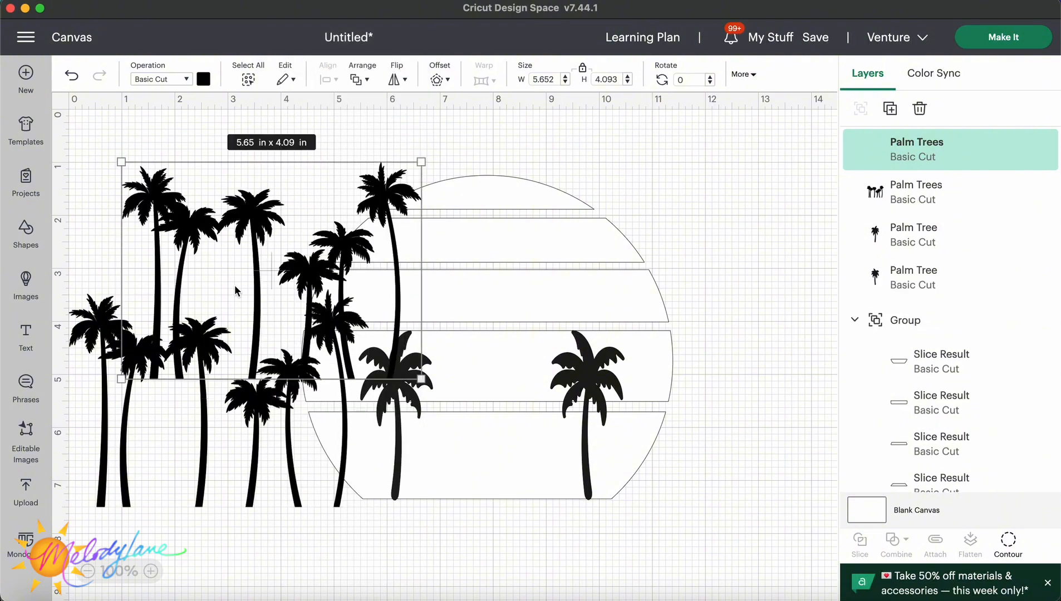
{"action": "left_click_drag", "start_coordinate": [236, 225], "coordinate": [734, 379]}
{"action": "left_click_drag", "start_coordinate": [243, 373], "coordinate": [243, 208]}
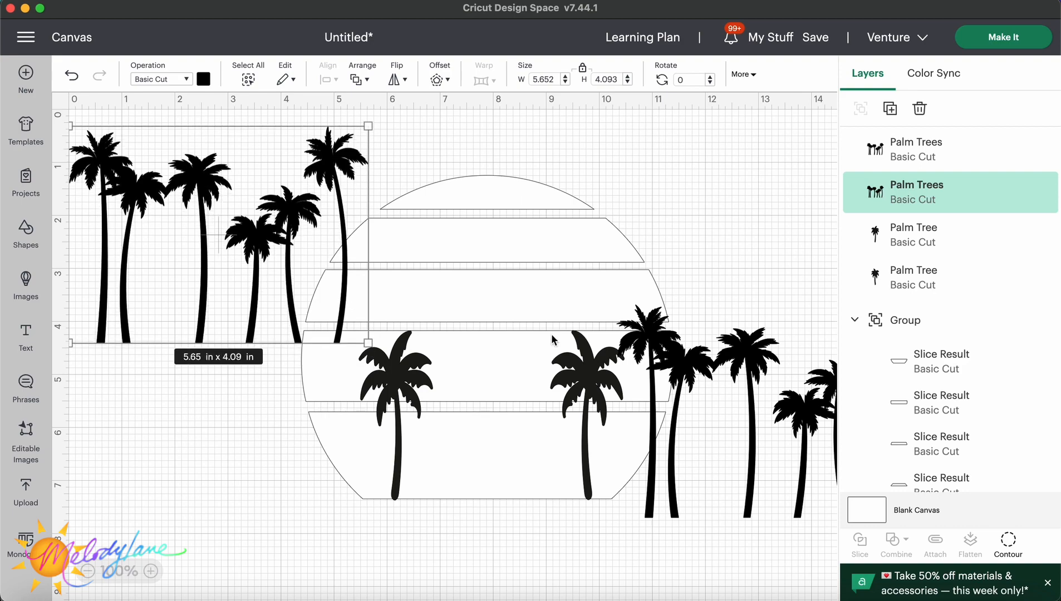
Use Contour to hide all contours of one palm trees copy except a single tall palm tree.
{"action": "left_click", "coordinate": [1008, 541]}
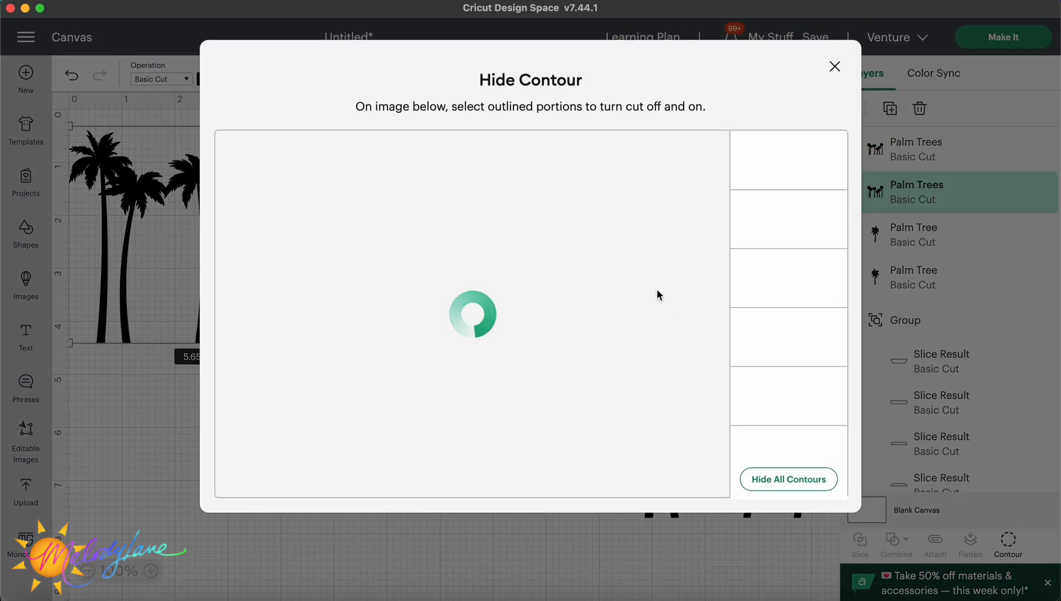
{"action": "left_click", "coordinate": [775, 479]}
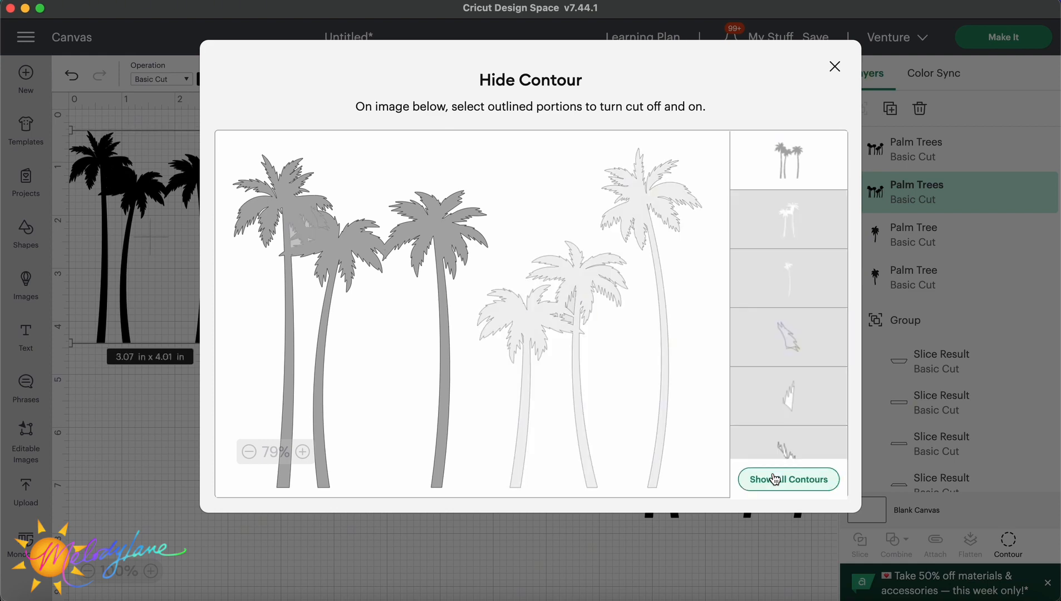
{"action": "left_click", "coordinate": [416, 246]}
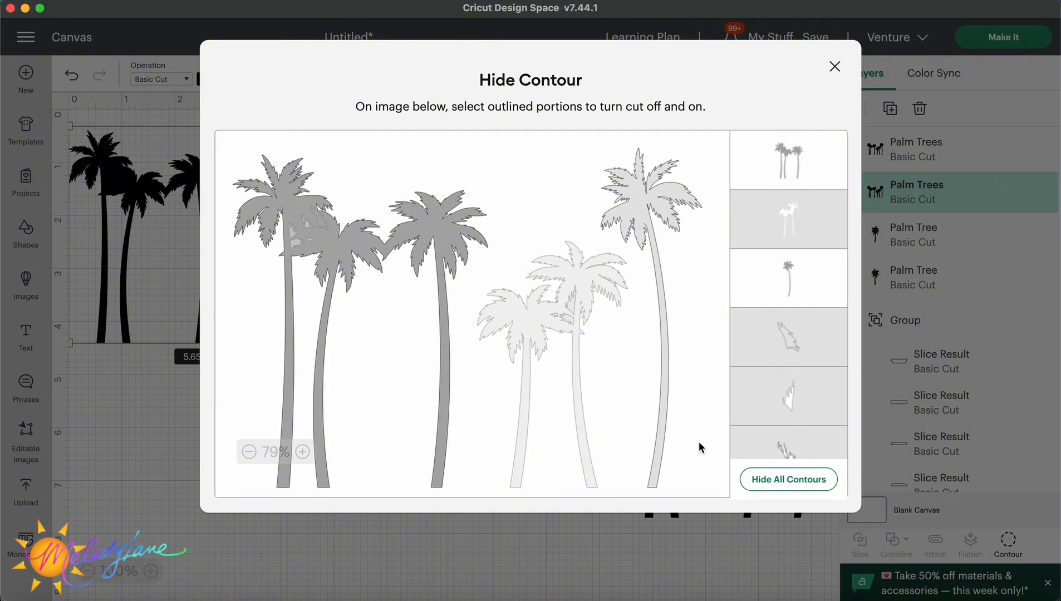
{"action": "left_click", "coordinate": [653, 217]}
{"action": "left_click", "coordinate": [477, 221]}
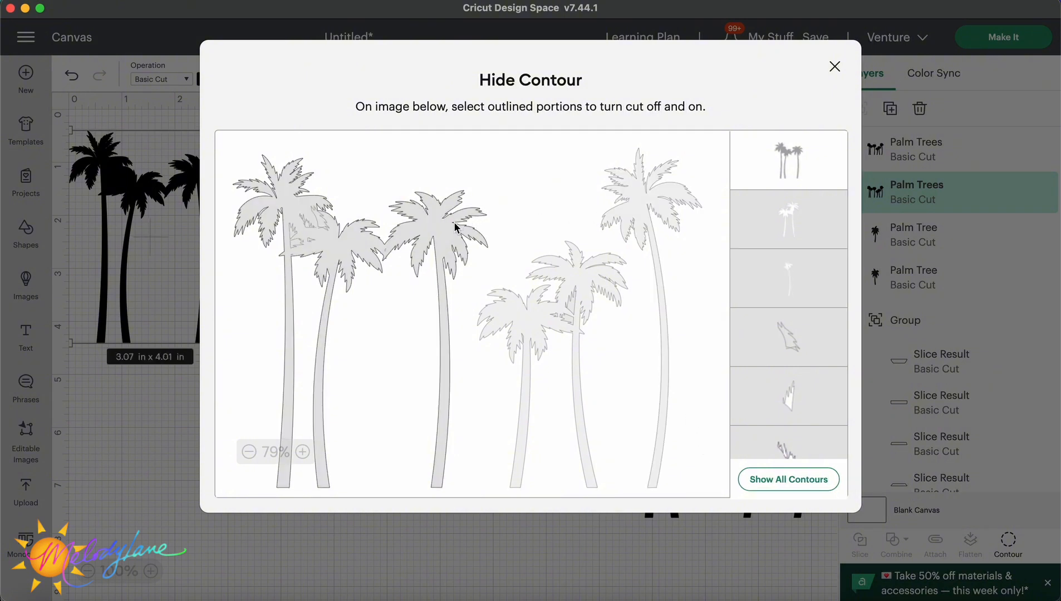
{"action": "left_click", "coordinate": [455, 227]}
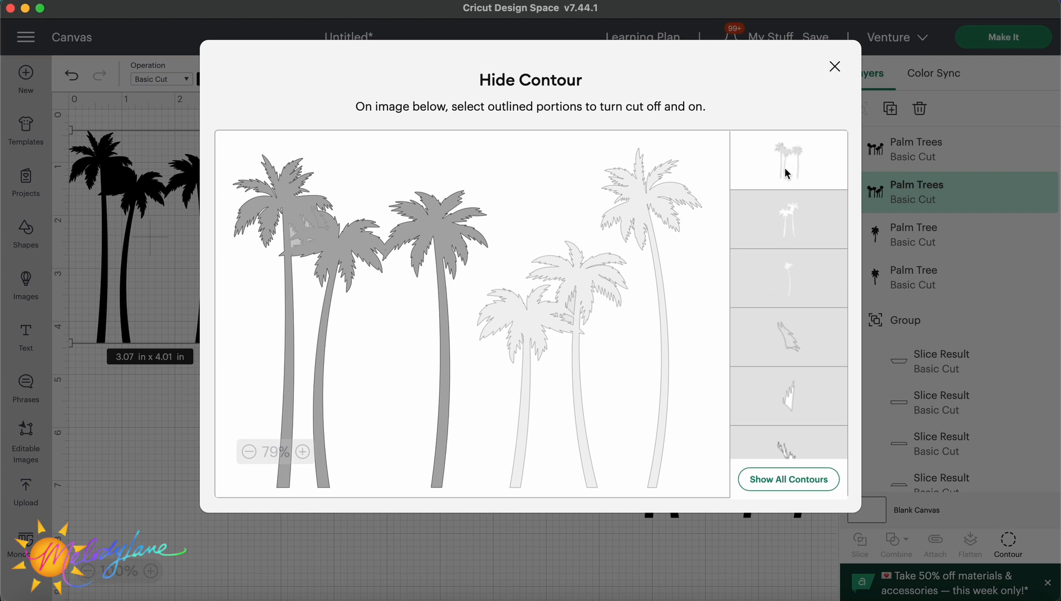
{"action": "left_click", "coordinate": [678, 210]}
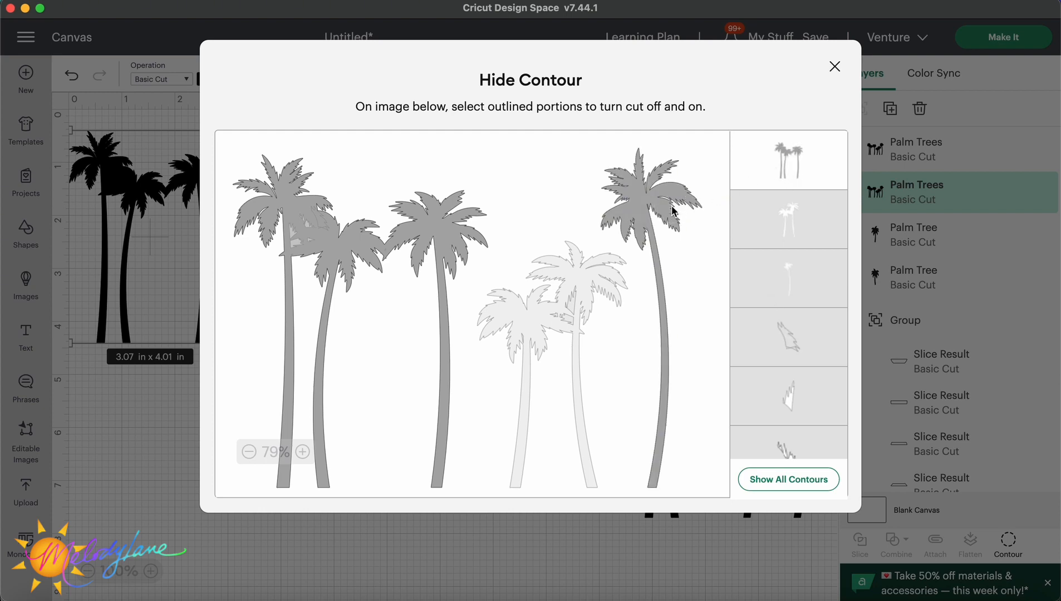
{"action": "left_click", "coordinate": [674, 210]}
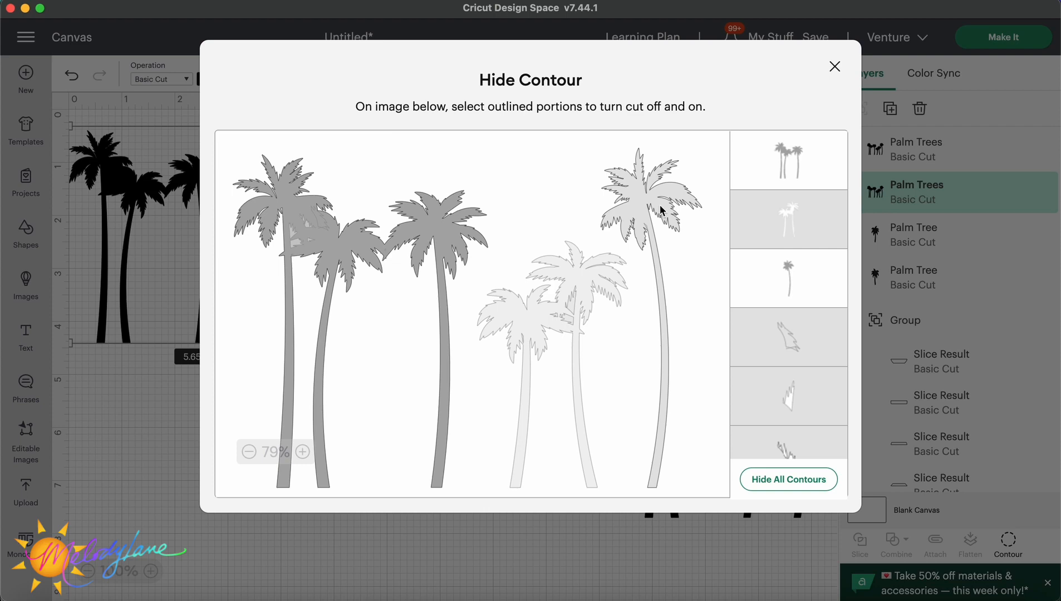
{"action": "left_click", "coordinate": [608, 196]}
{"action": "left_click", "coordinate": [461, 211]}
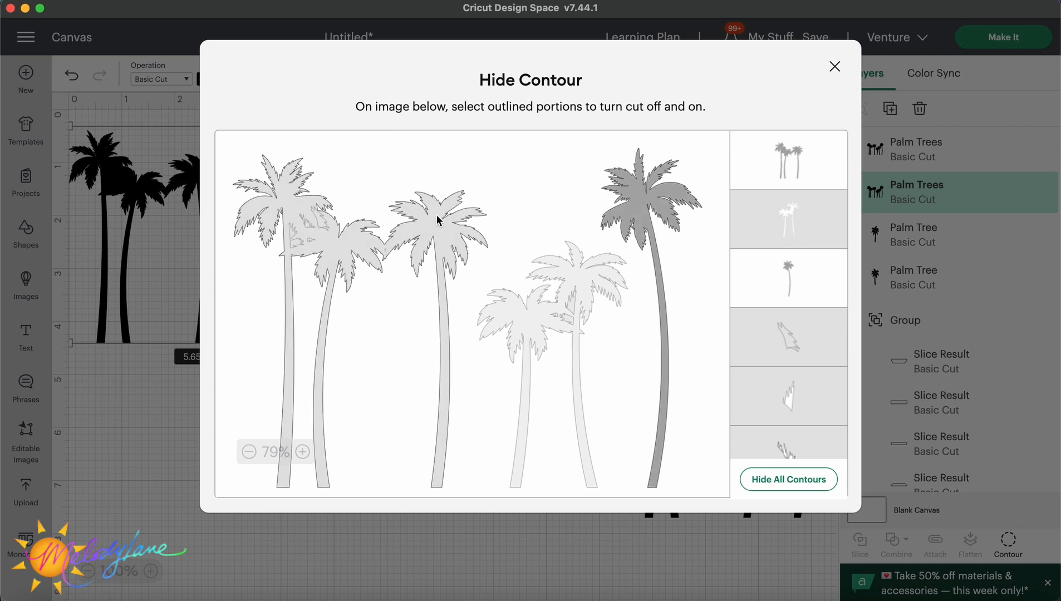
{"action": "left_click", "coordinate": [437, 220]}
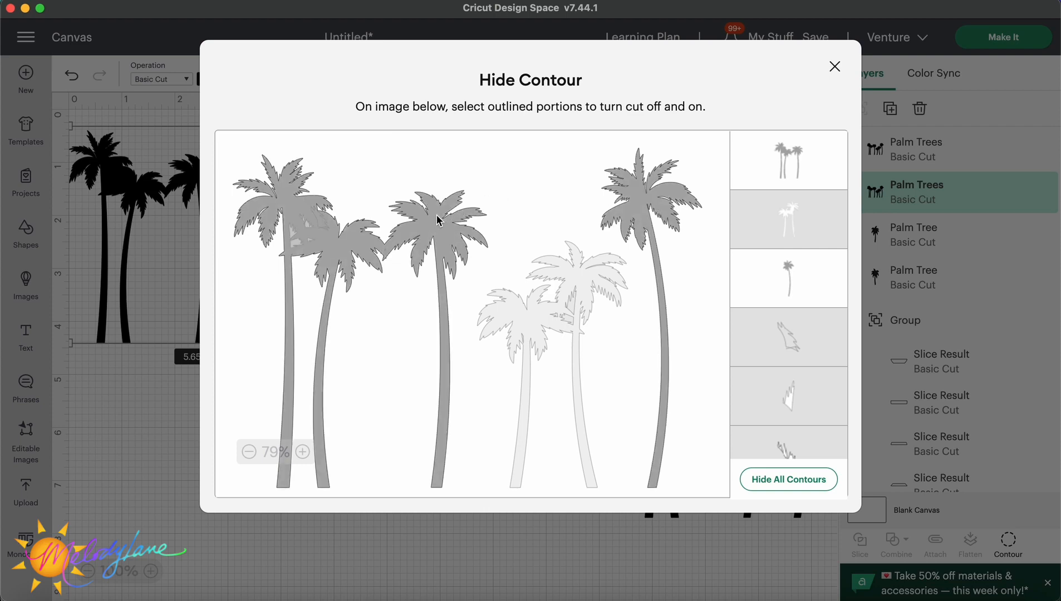
{"action": "left_click", "coordinate": [693, 157]}
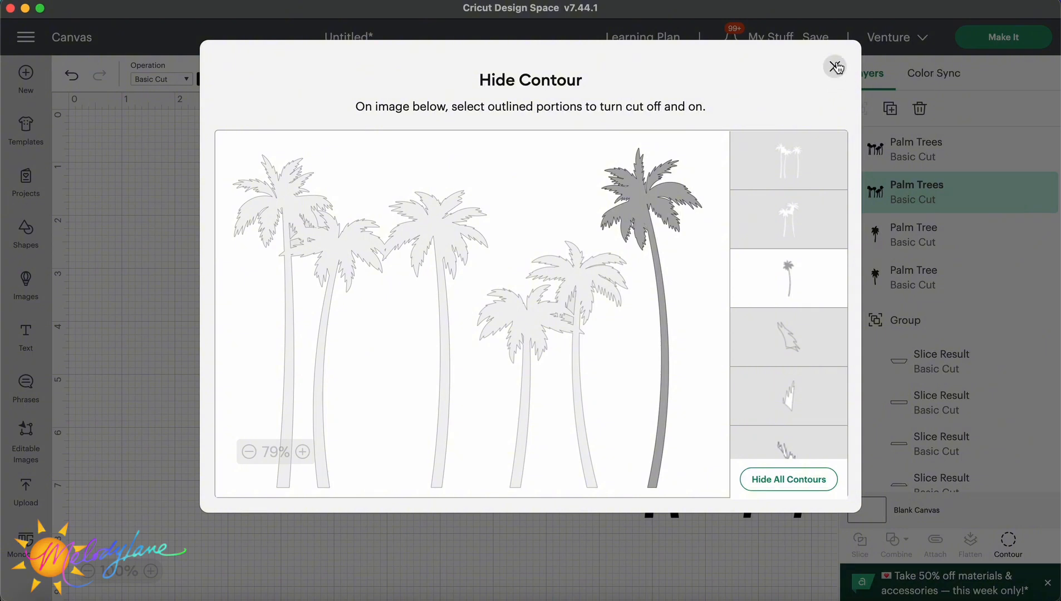
{"action": "left_click", "coordinate": [835, 67]}
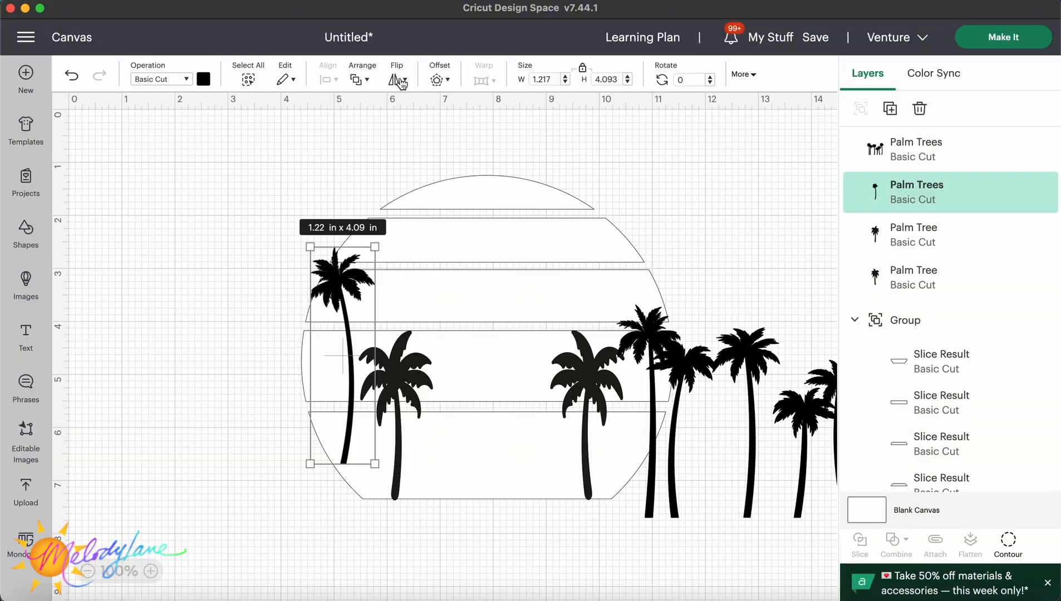
Flip the tall palm tree horizontally, place it at the circle's left, and enlarge it to about 1.29 x 4.58 in.
{"action": "left_click", "coordinate": [399, 79]}
{"action": "left_click", "coordinate": [438, 110]}
{"action": "left_click_drag", "start_coordinate": [347, 289], "coordinate": [365, 322]}
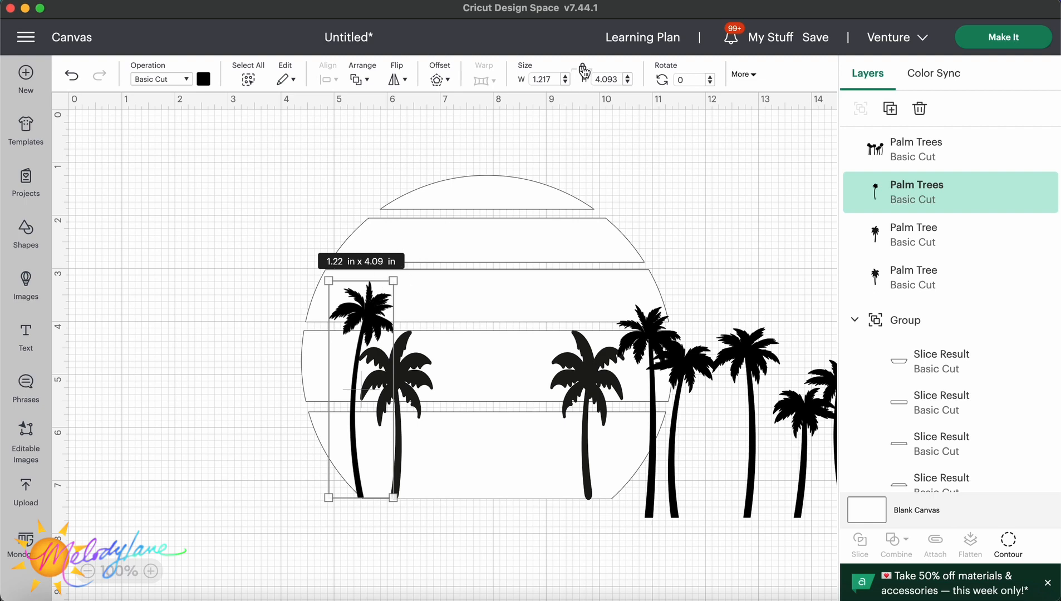
{"action": "left_click_drag", "start_coordinate": [399, 280], "coordinate": [398, 256]}
{"action": "left_click_drag", "start_coordinate": [419, 365], "coordinate": [430, 365]}
{"action": "left_click_drag", "start_coordinate": [442, 329], "coordinate": [434, 351]}
{"action": "left_click_drag", "start_coordinate": [404, 392], "coordinate": [398, 387]}
{"action": "left_click", "coordinate": [363, 294]}
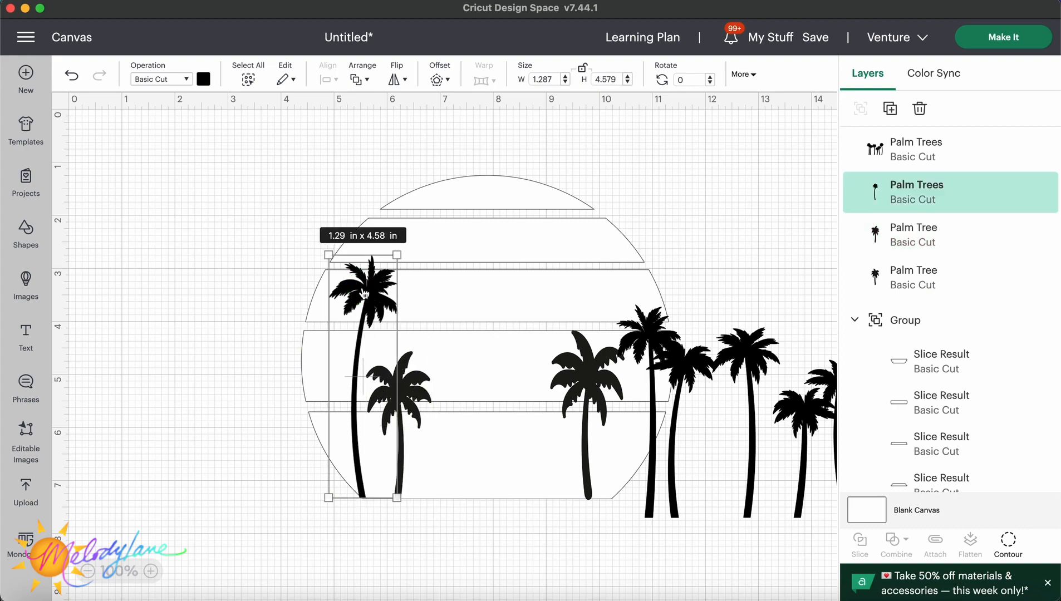
Duplicate the tall palm tree and move the remaining palm tree cluster off the circle.
{"action": "right_click", "coordinate": [364, 294]}
{"action": "left_click", "coordinate": [388, 211]}
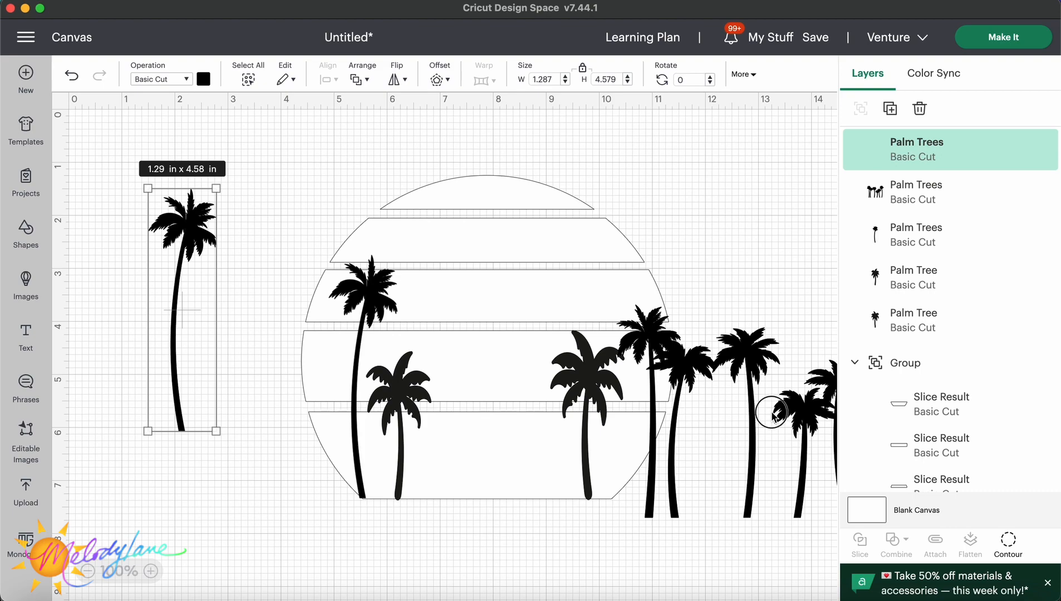
{"action": "left_click_drag", "start_coordinate": [771, 413], "coordinate": [788, 600]}
{"action": "left_click", "coordinate": [196, 227]}
{"action": "right_click", "coordinate": [197, 227]}
{"action": "left_click", "coordinate": [174, 204]}
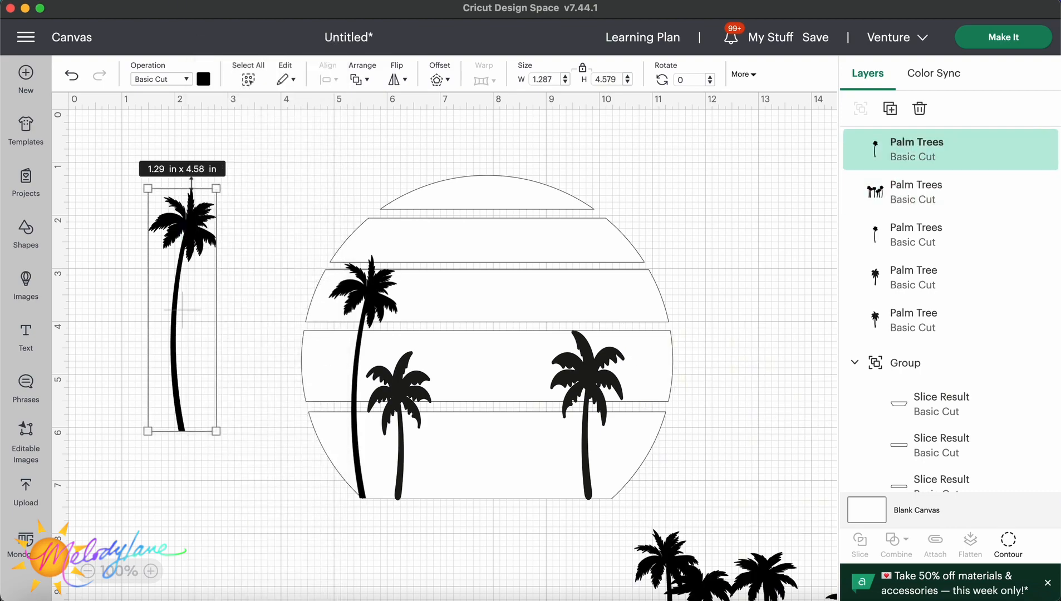
Flip the tall palm tree copy horizontally and place it on the circle's right side beside the short palm.
{"action": "left_click", "coordinate": [398, 79]}
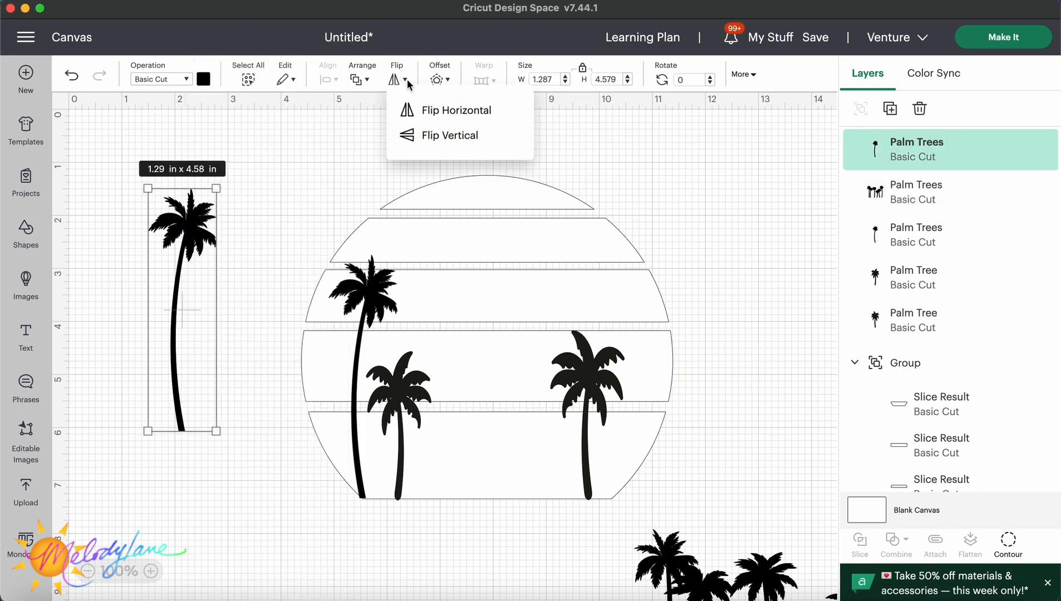
{"action": "left_click", "coordinate": [426, 110]}
{"action": "left_click_drag", "start_coordinate": [186, 239], "coordinate": [614, 306]}
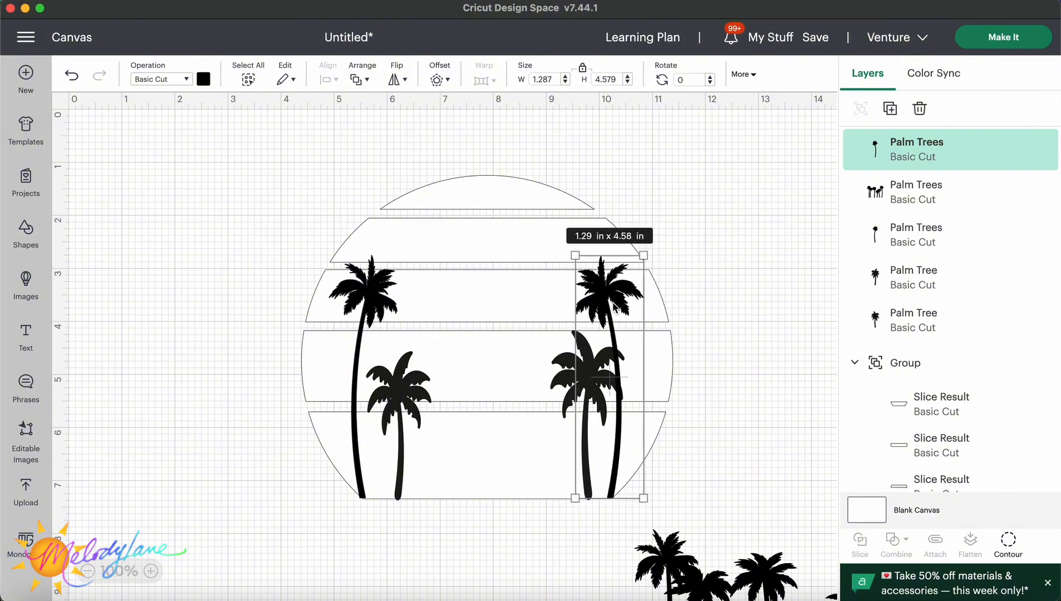
{"action": "left_click_drag", "start_coordinate": [592, 387], "coordinate": [588, 402]}
{"action": "left_click", "coordinate": [678, 352]}
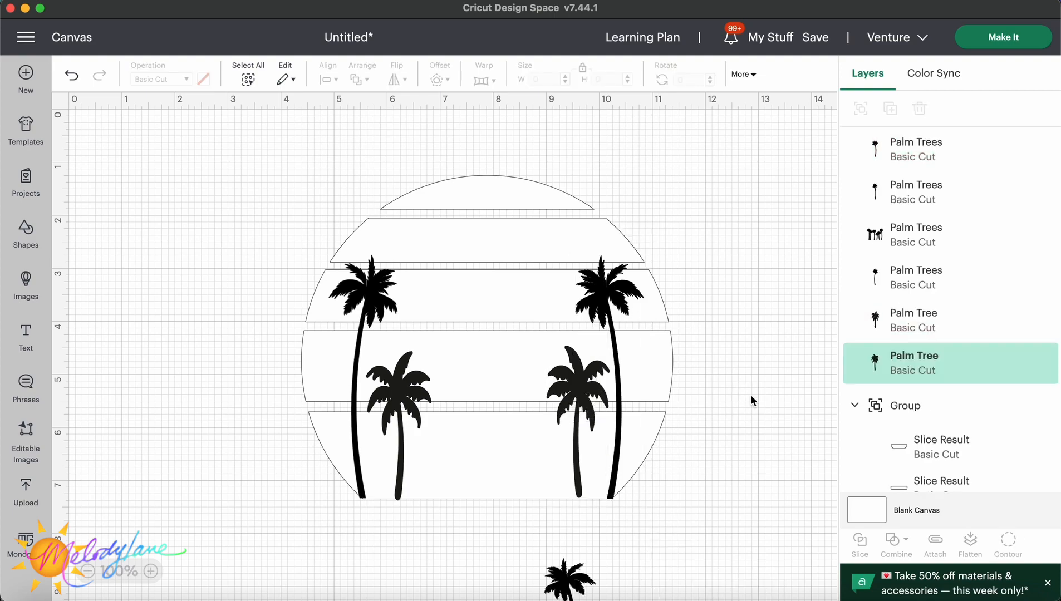
{"action": "left_click", "coordinate": [751, 397]}
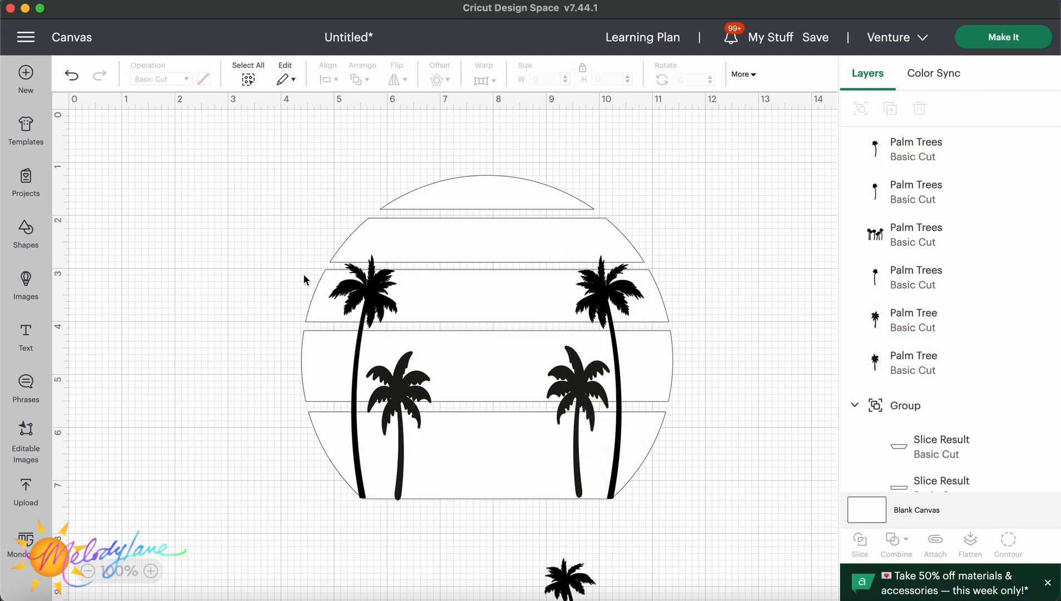
Add a Stitch image from the Disney Stitch One of a Kind set and position it in the circle.
{"action": "left_click", "coordinate": [26, 285]}
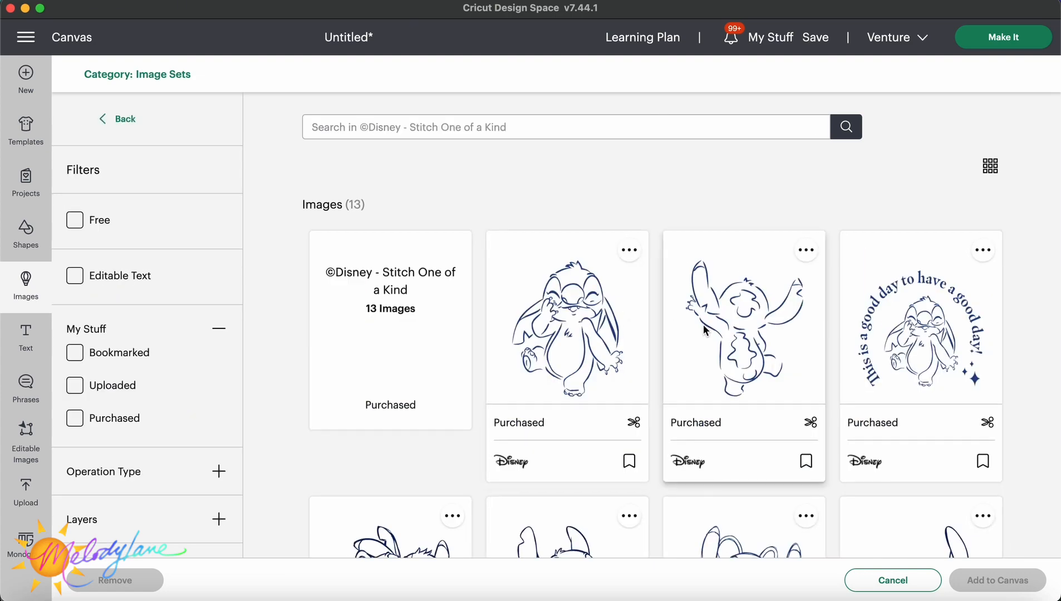
{"action": "scroll", "coordinate": [704, 327], "scroll_direction": "down", "scroll_amount": 4}
{"action": "scroll", "coordinate": [704, 330], "scroll_direction": "down", "scroll_amount": 3}
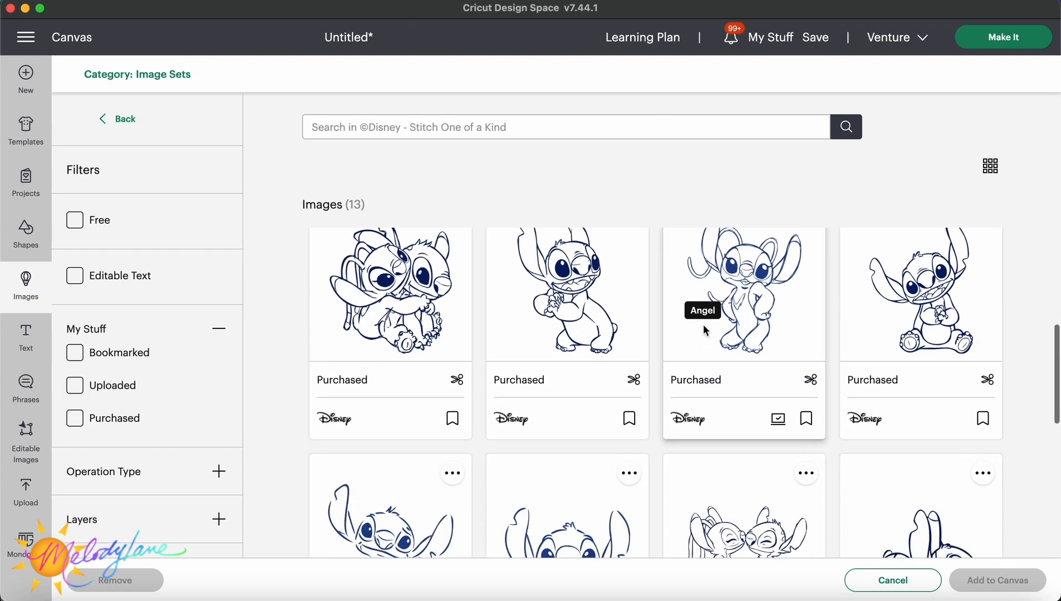
{"action": "scroll", "coordinate": [703, 328], "scroll_direction": "down", "scroll_amount": 4}
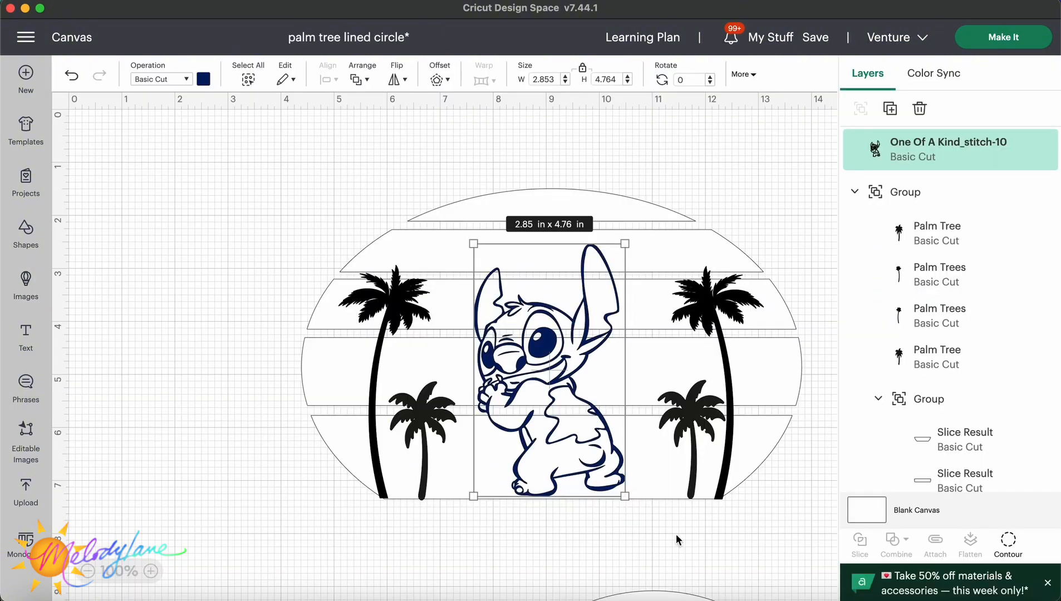
{"action": "left_click_drag", "start_coordinate": [569, 441], "coordinate": [582, 421]}
Select the circle and palm tree group and narrow it to about 8.26 in wide.
{"action": "left_click", "coordinate": [399, 271]}
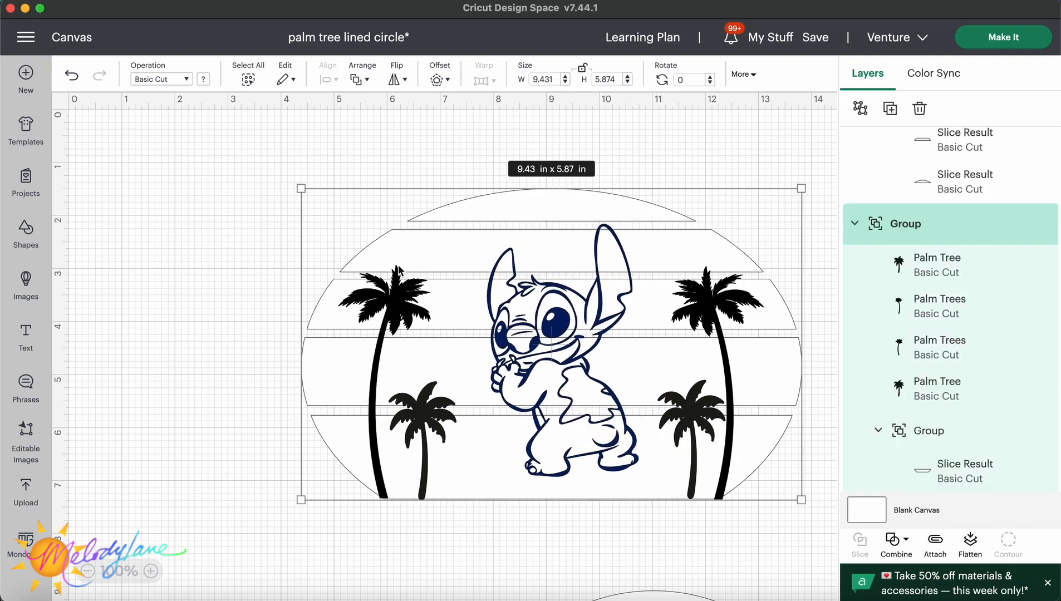
{"action": "mouse_move", "coordinate": [536, 329]}
{"action": "left_mouse_down"}
{"action": "mouse_move", "coordinate": [531, 317]}
{"action": "mouse_move", "coordinate": [544, 335]}
{"action": "left_mouse_up"}
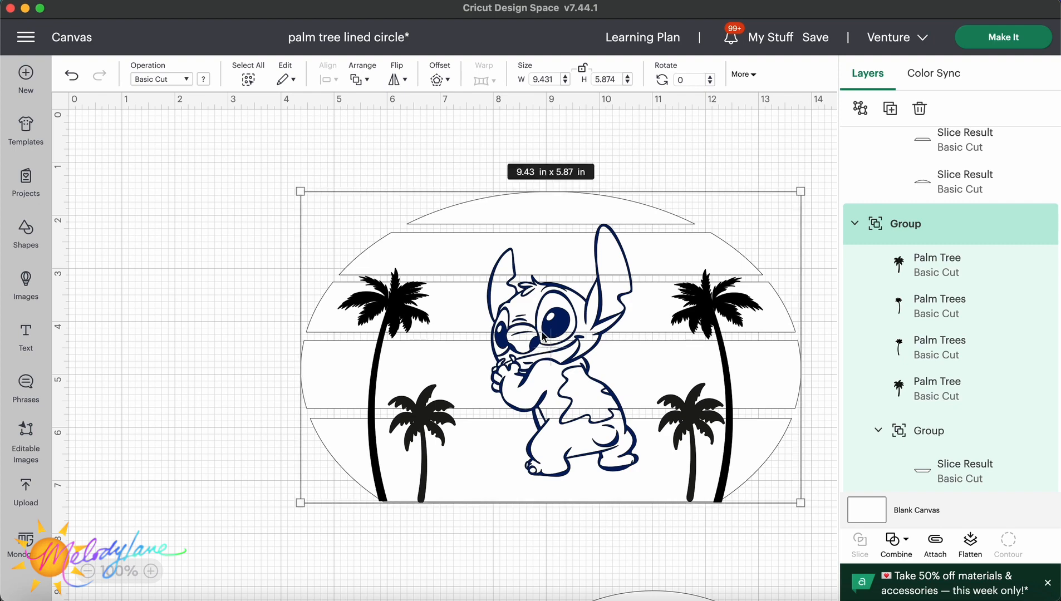
{"action": "left_click_drag", "start_coordinate": [802, 192], "coordinate": [739, 191]}
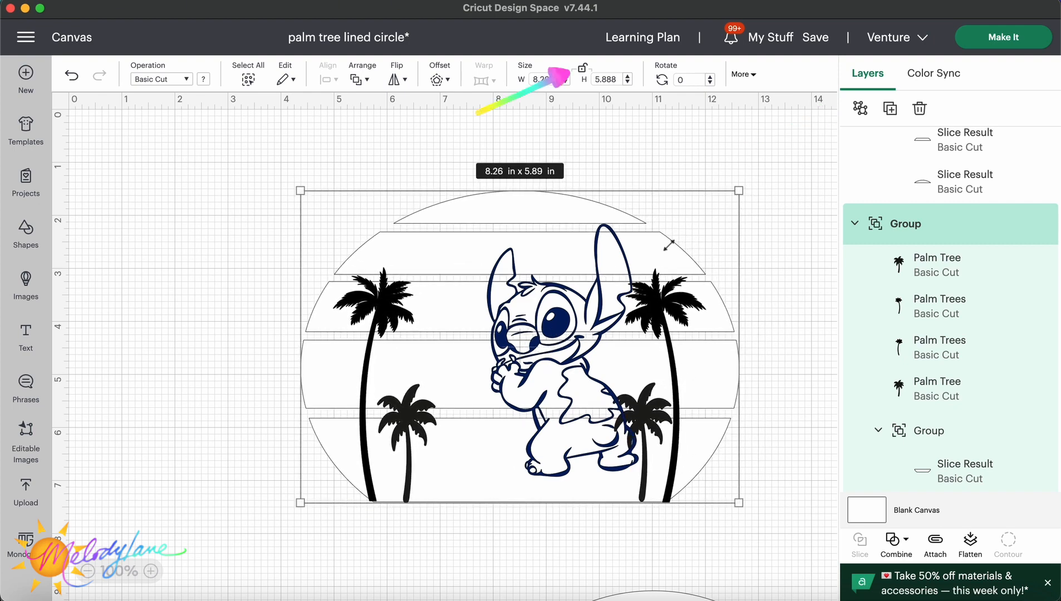
Duplicate the Stitch image in the circle.
{"action": "left_click_drag", "start_coordinate": [545, 320], "coordinate": [583, 298]}
{"action": "left_click", "coordinate": [568, 337]}
{"action": "right_click", "coordinate": [567, 337]}
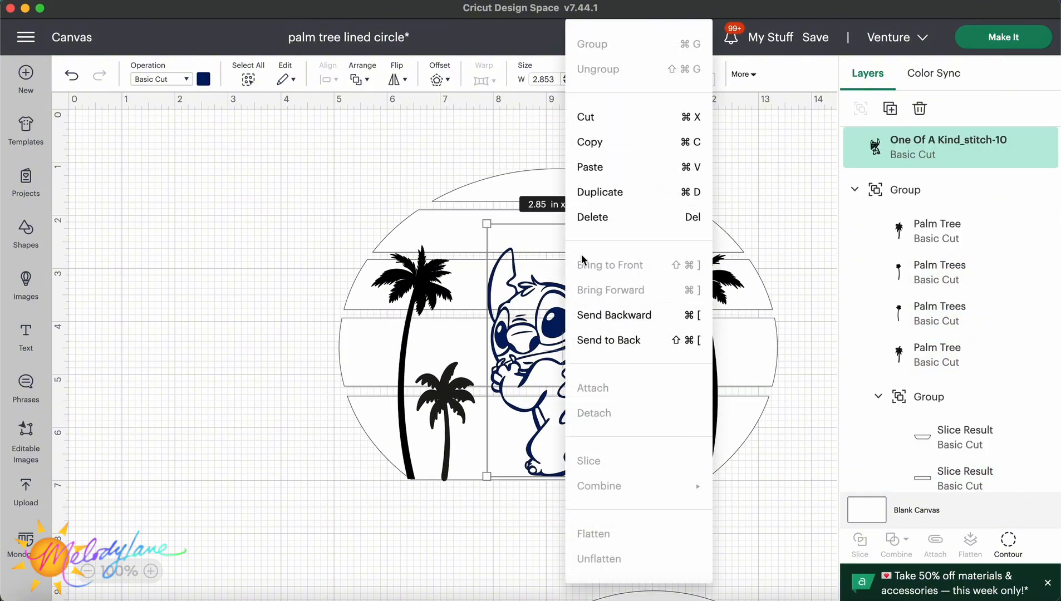
{"action": "left_click", "coordinate": [595, 192]}
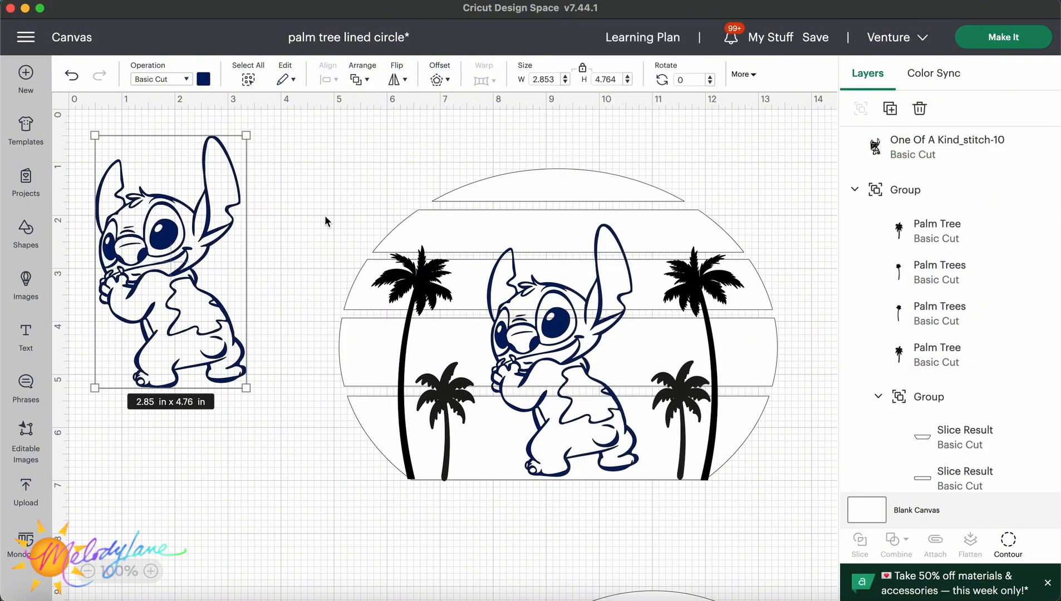
Duplicate the Stitch copy again and move the new copy below the first one.
{"action": "right_click", "coordinate": [183, 255]}
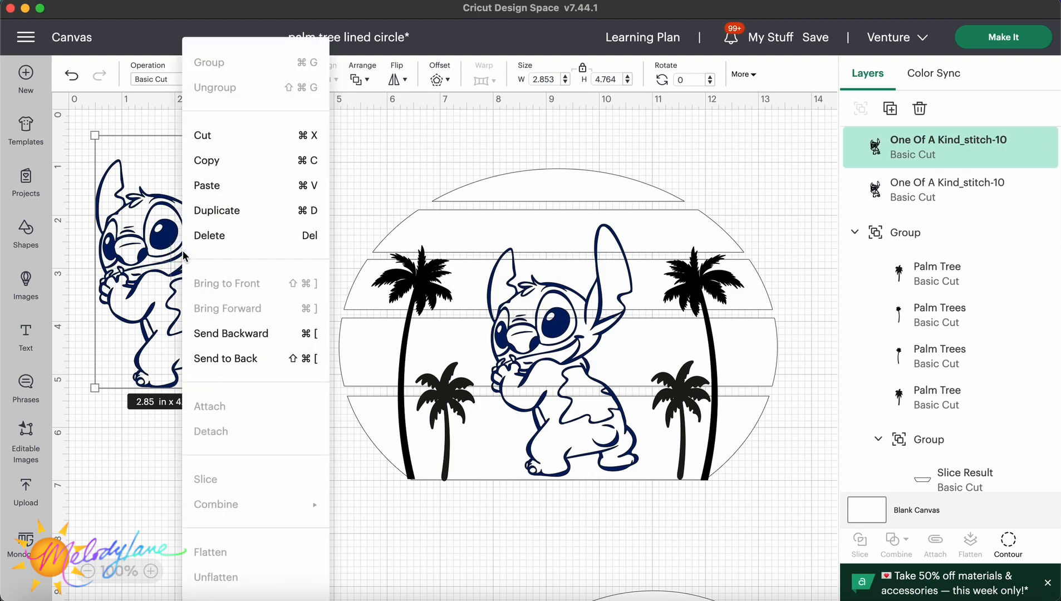
{"action": "left_click", "coordinate": [217, 214]}
{"action": "left_click_drag", "start_coordinate": [198, 301], "coordinate": [269, 534]}
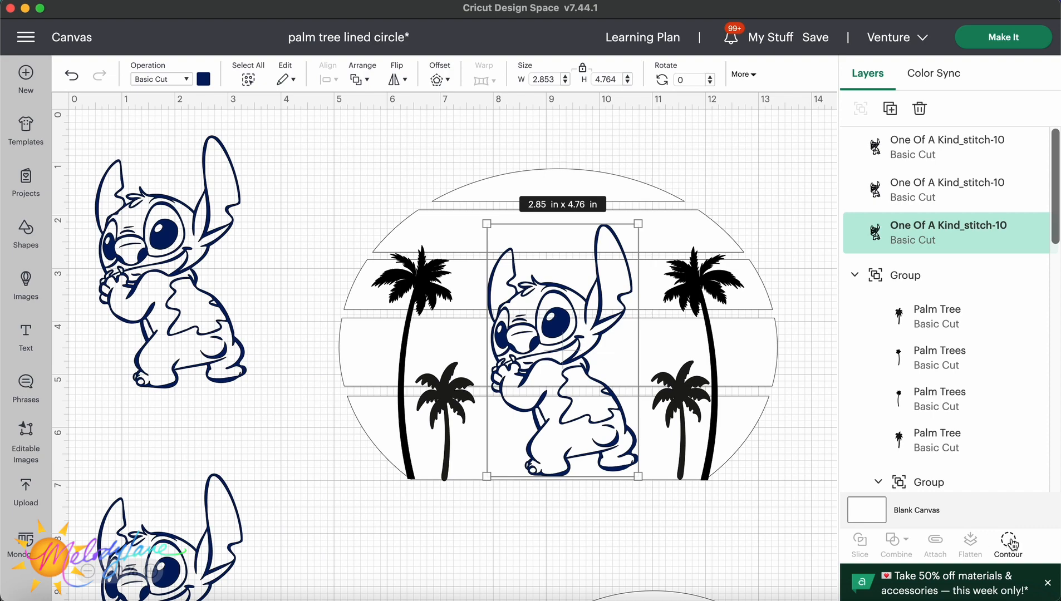
Use Hide Contour on the circle's Stitch to hide everything except the two inner ear shapes.
{"action": "left_click", "coordinate": [1009, 545]}
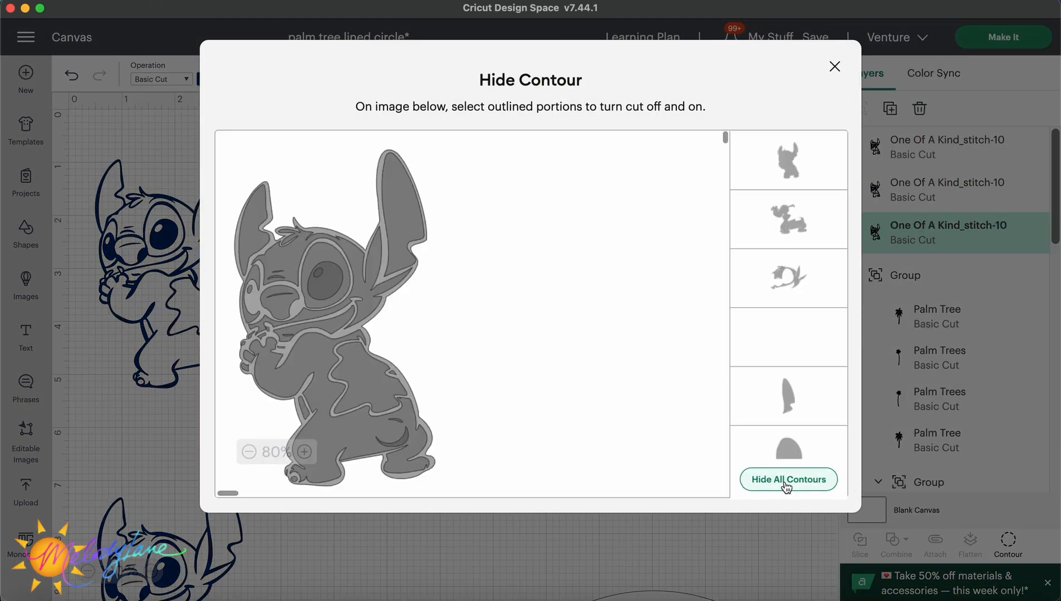
{"action": "left_click", "coordinate": [787, 483]}
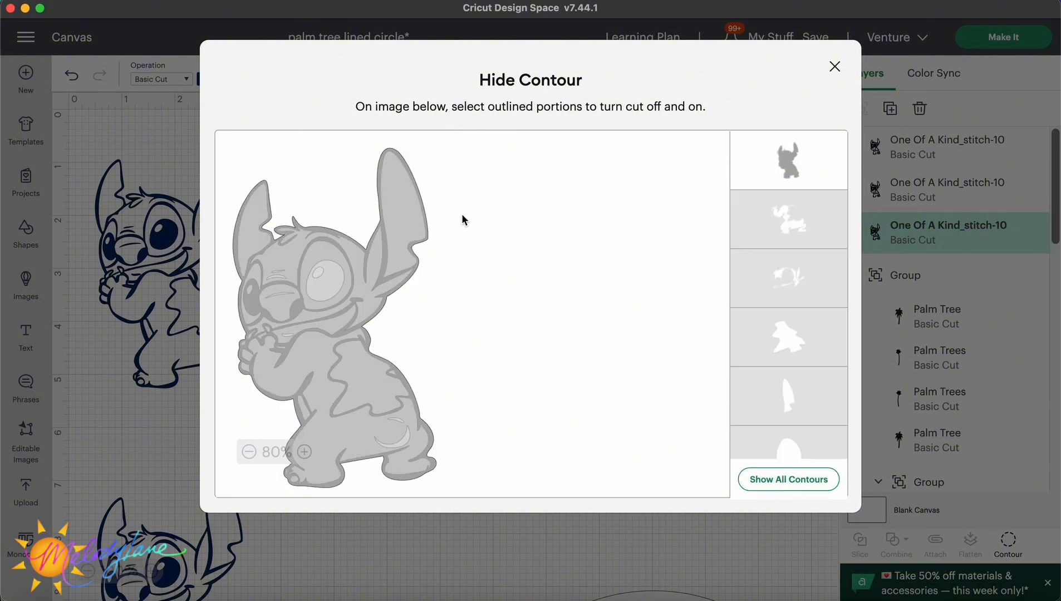
{"action": "left_click", "coordinate": [406, 208]}
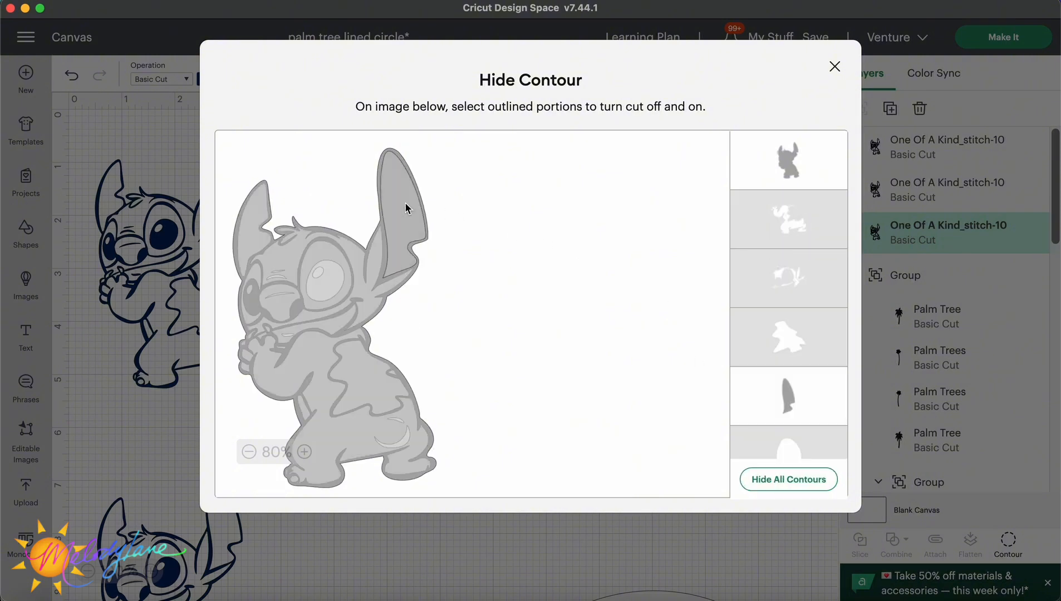
{"action": "left_click", "coordinate": [258, 215]}
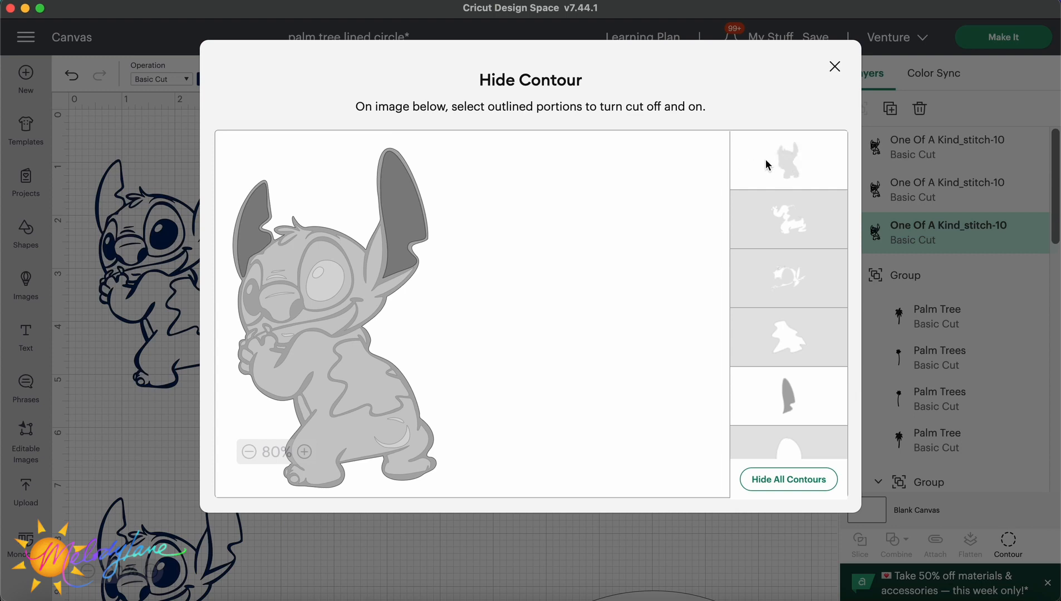
{"action": "left_click", "coordinate": [778, 150]}
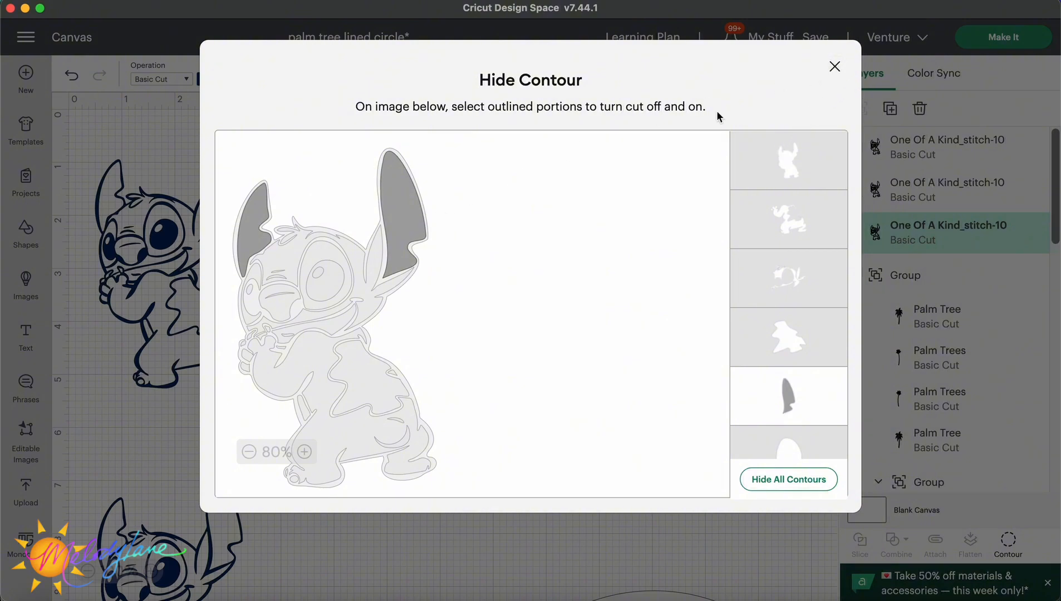
{"action": "left_click", "coordinate": [834, 67]}
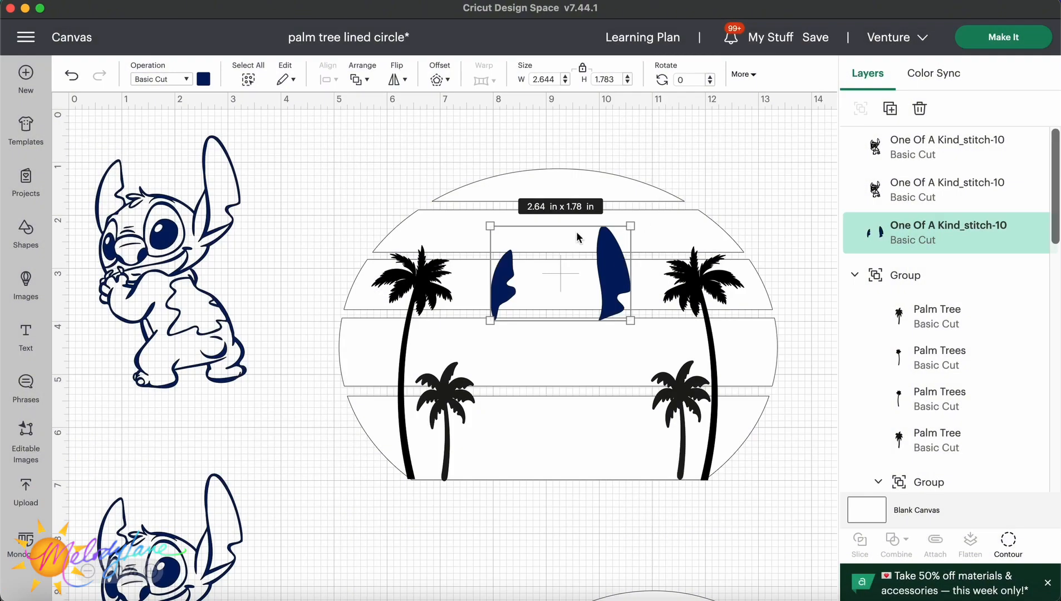
Color the inner ear shapes pink, #de6bbf, with the advanced color picker.
{"action": "left_click", "coordinate": [203, 81]}
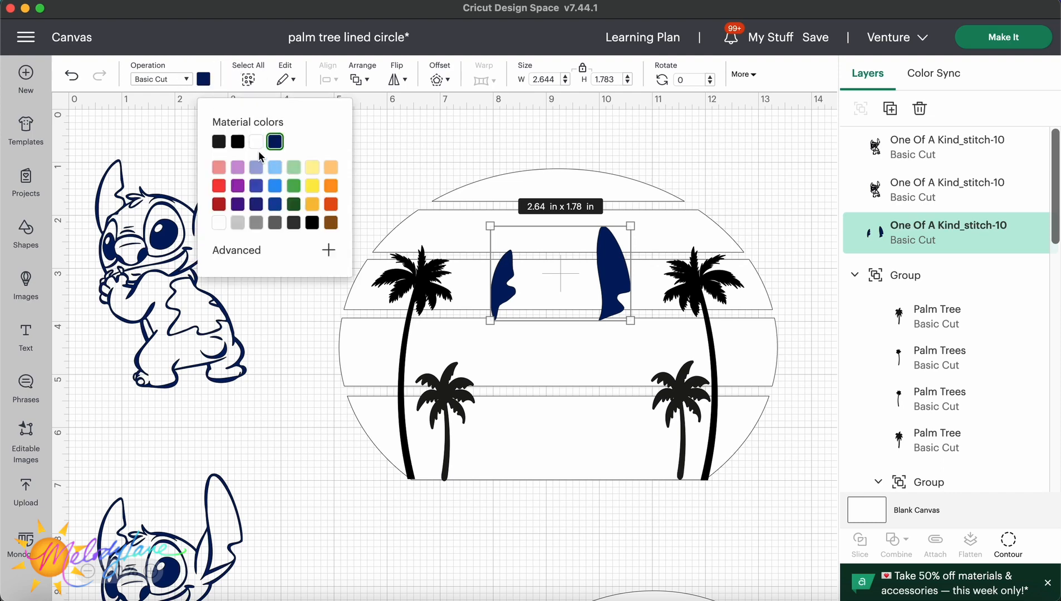
{"action": "left_click", "coordinate": [243, 256]}
{"action": "left_click_drag", "start_coordinate": [301, 383], "coordinate": [321, 387]}
{"action": "left_click", "coordinate": [278, 275]}
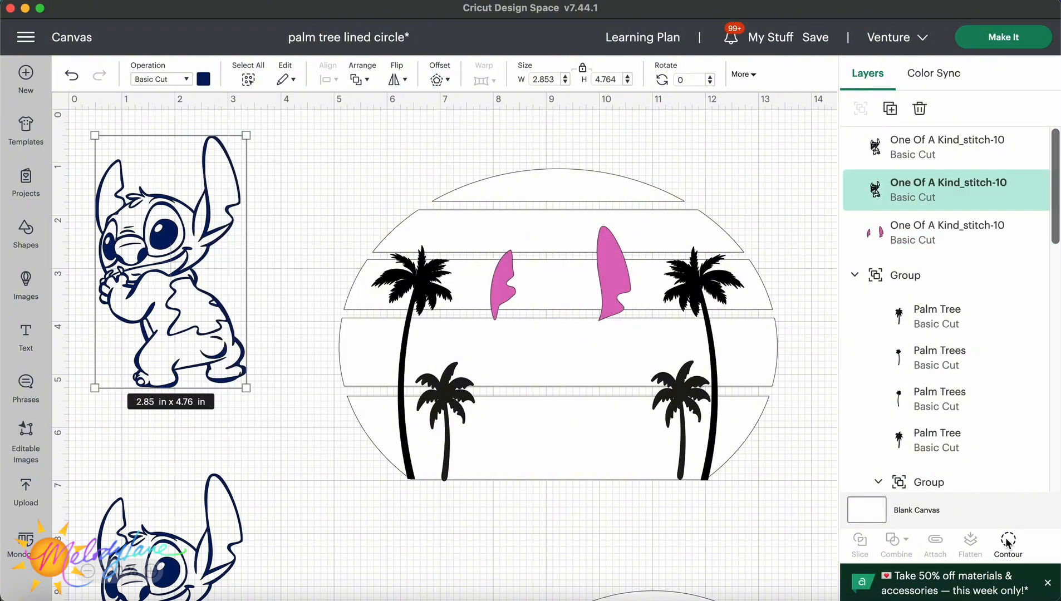
Use Hide Contour on the Stitch copy to keep only the eye, cheek and leg patch shapes.
{"action": "left_click", "coordinate": [1008, 541]}
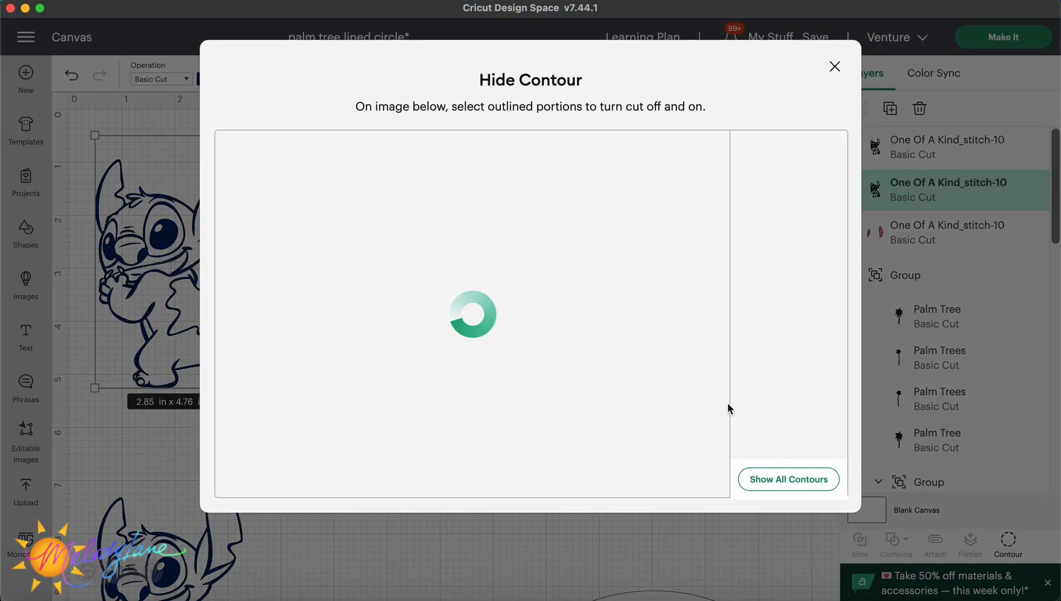
{"action": "left_click", "coordinate": [815, 482]}
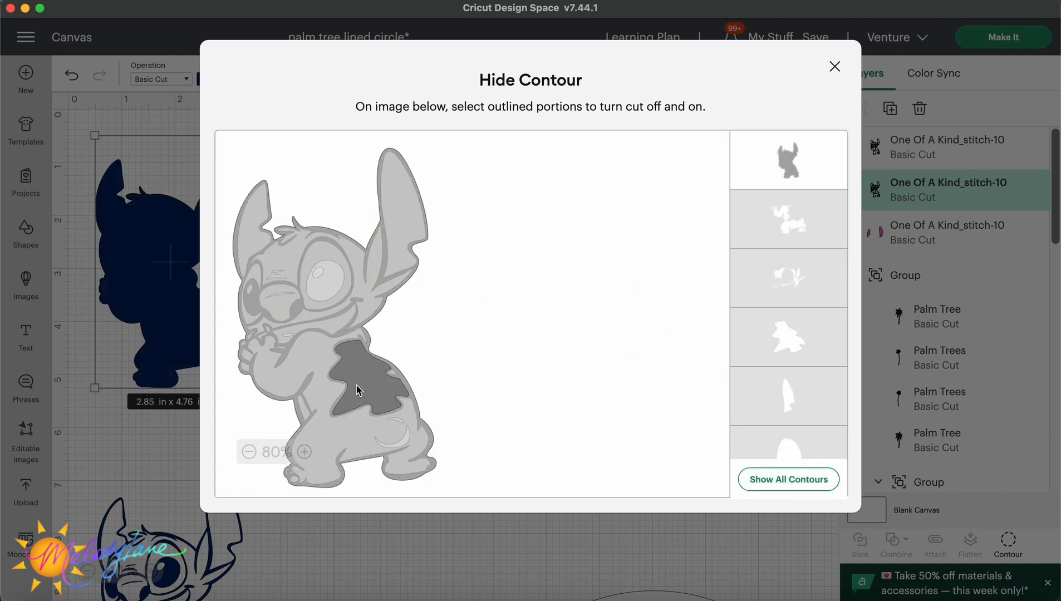
{"action": "left_click", "coordinate": [304, 411]}
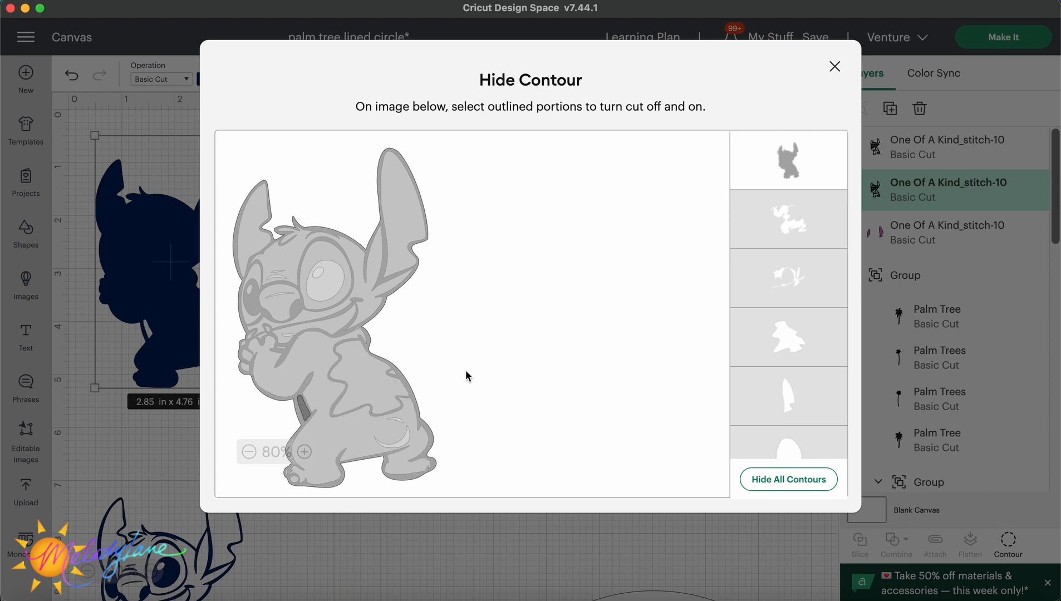
{"action": "left_click", "coordinate": [330, 252]}
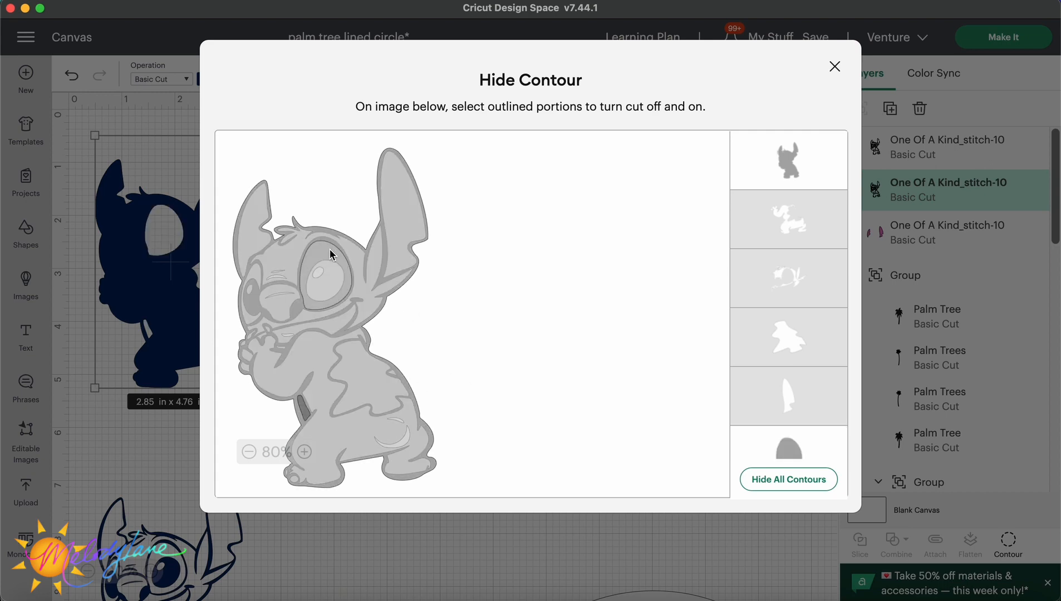
{"action": "left_click", "coordinate": [251, 268]}
{"action": "left_click", "coordinate": [786, 168]}
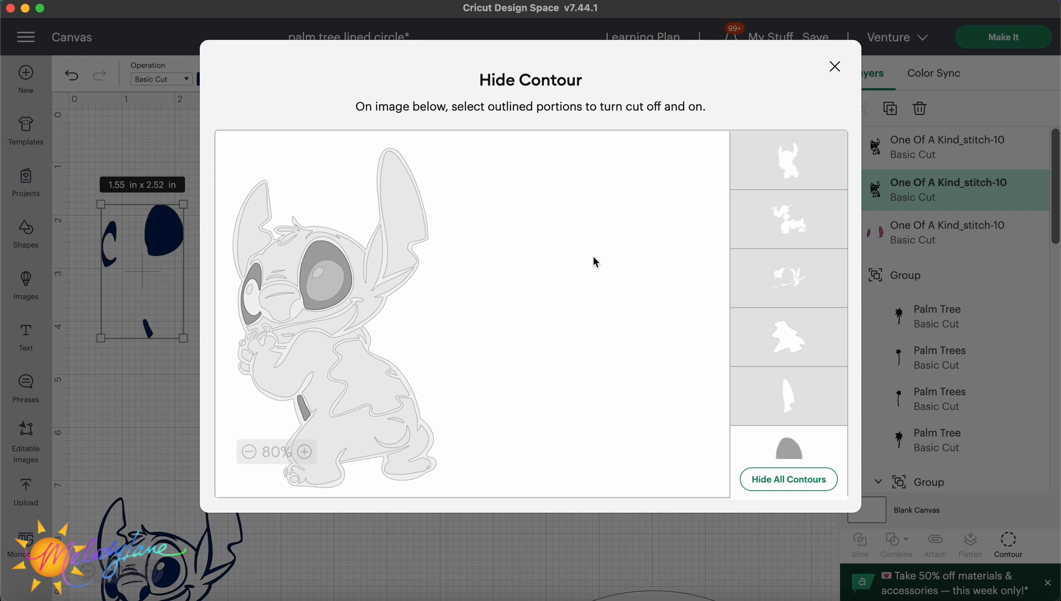
{"action": "left_click", "coordinate": [834, 67]}
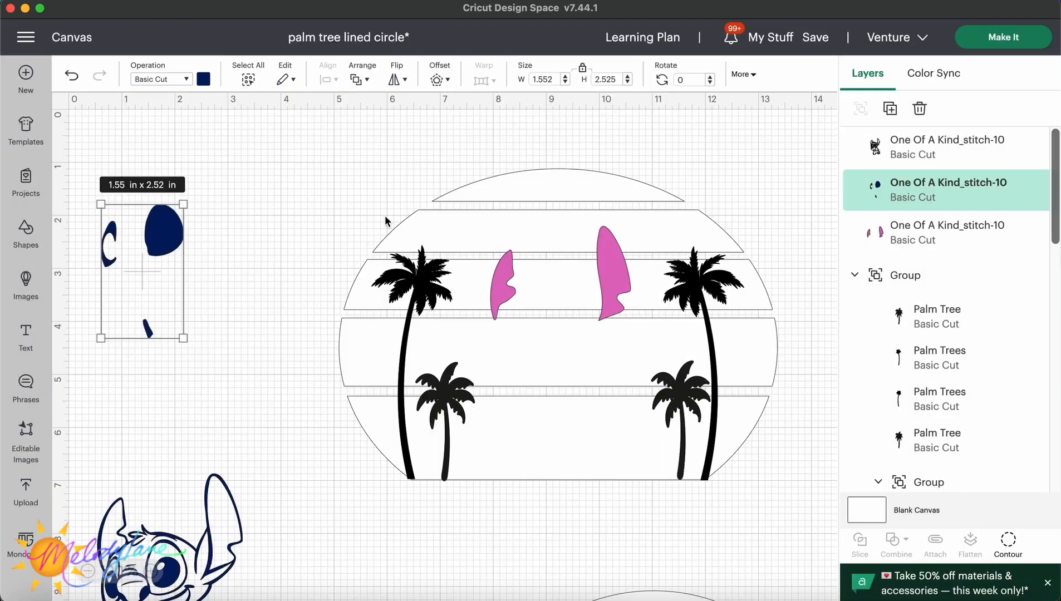
Color the eye, cheek and leg shapes light blue, #80a2e4, and move them into the circle under the ears.
{"action": "left_click", "coordinate": [203, 80]}
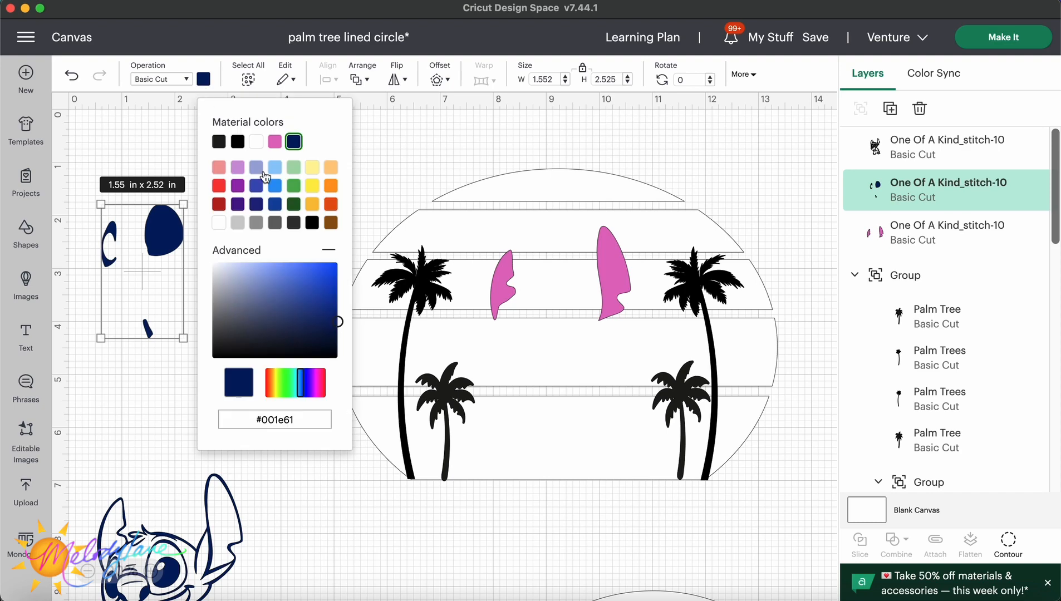
{"action": "left_click", "coordinate": [275, 170]}
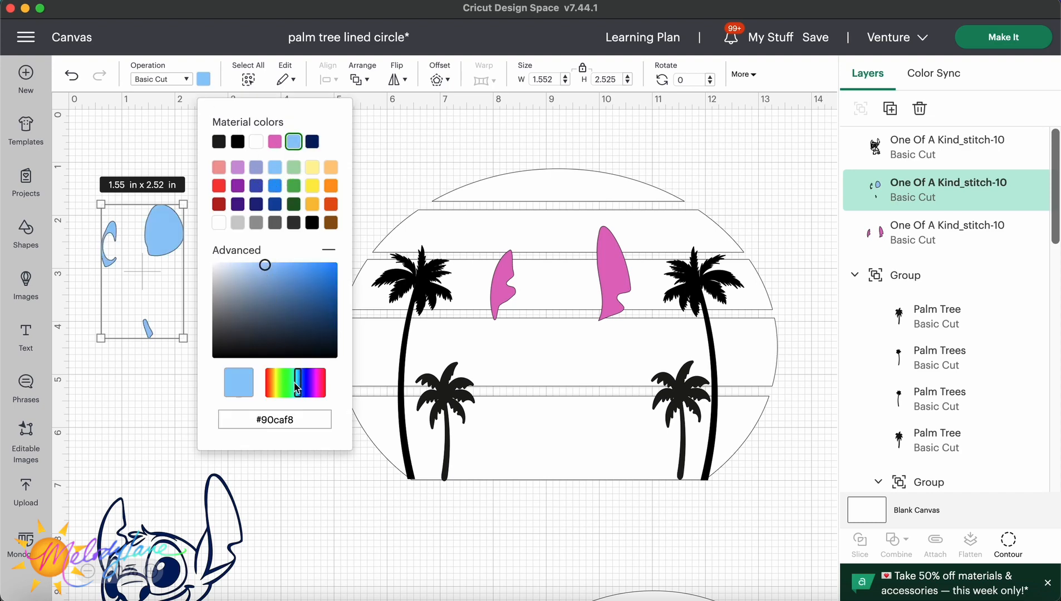
{"action": "left_click_drag", "start_coordinate": [298, 388], "coordinate": [304, 389]}
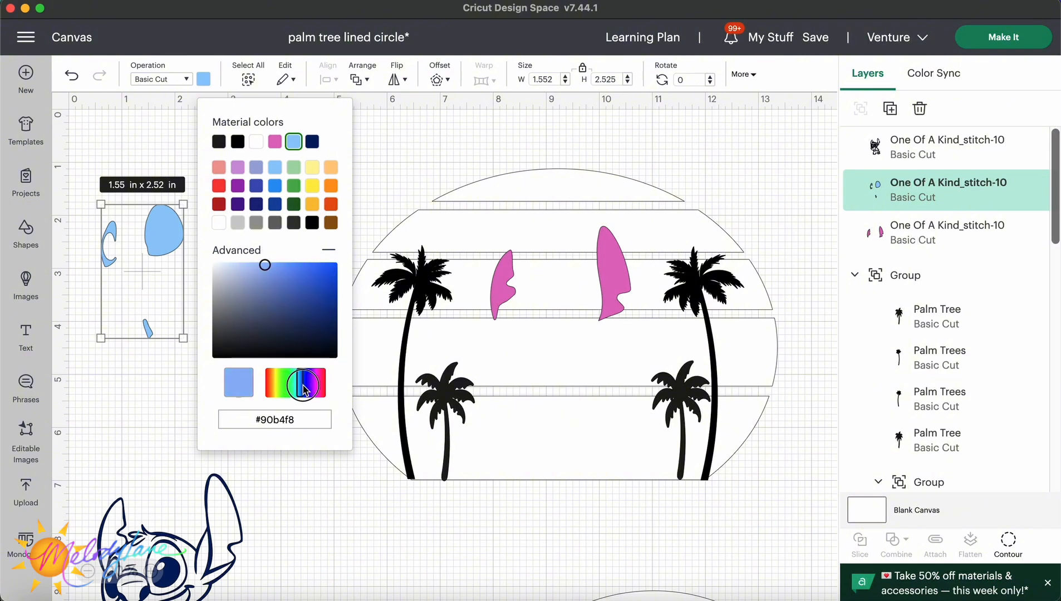
{"action": "left_click", "coordinate": [267, 273]}
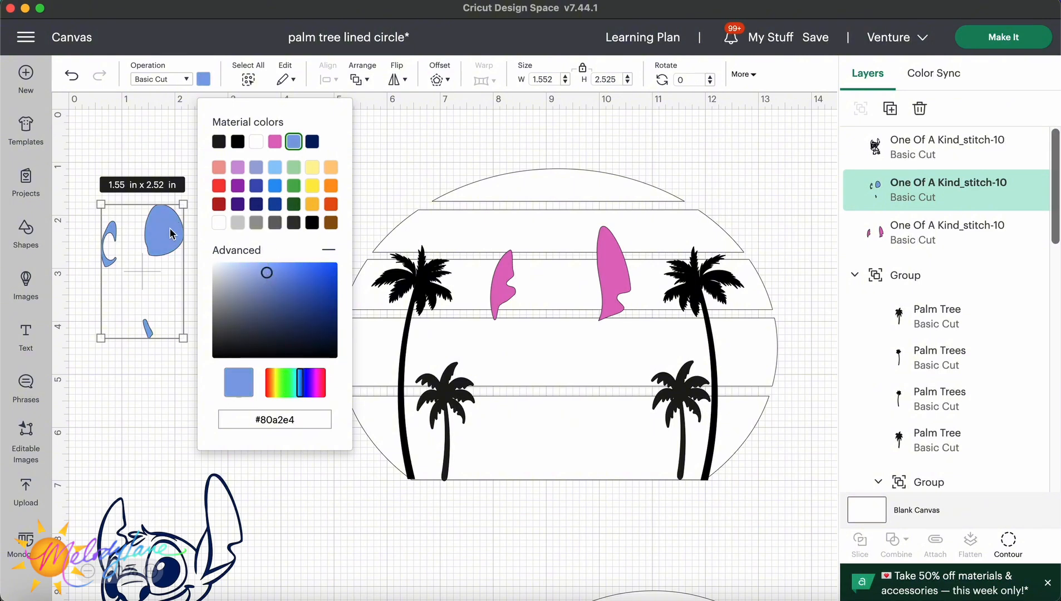
{"action": "left_click_drag", "start_coordinate": [171, 233], "coordinate": [572, 323]}
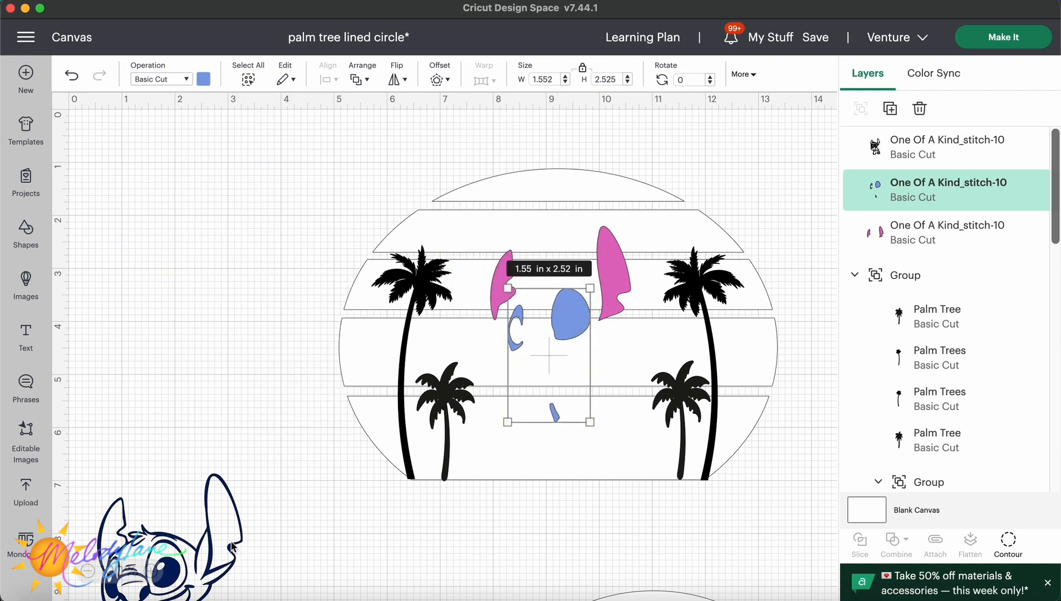
Bring another Stitch copy up and duplicate it twice, moving the new copies below.
{"action": "left_click_drag", "start_coordinate": [232, 547], "coordinate": [262, 245]}
{"action": "right_click", "coordinate": [262, 245]}
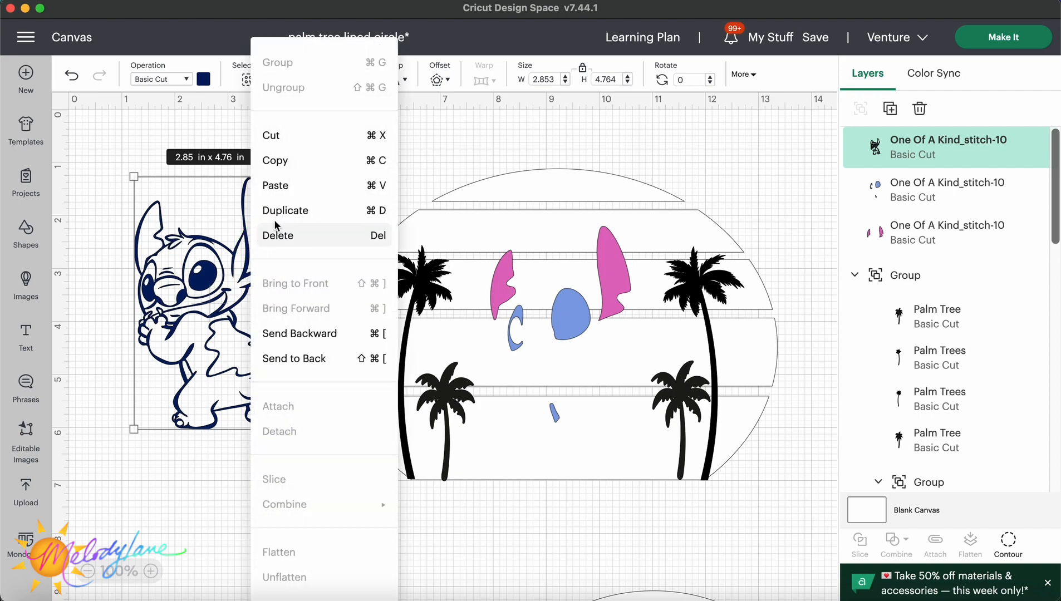
{"action": "left_click", "coordinate": [278, 210]}
{"action": "left_click_drag", "start_coordinate": [196, 276], "coordinate": [178, 538]}
{"action": "right_click", "coordinate": [179, 537]}
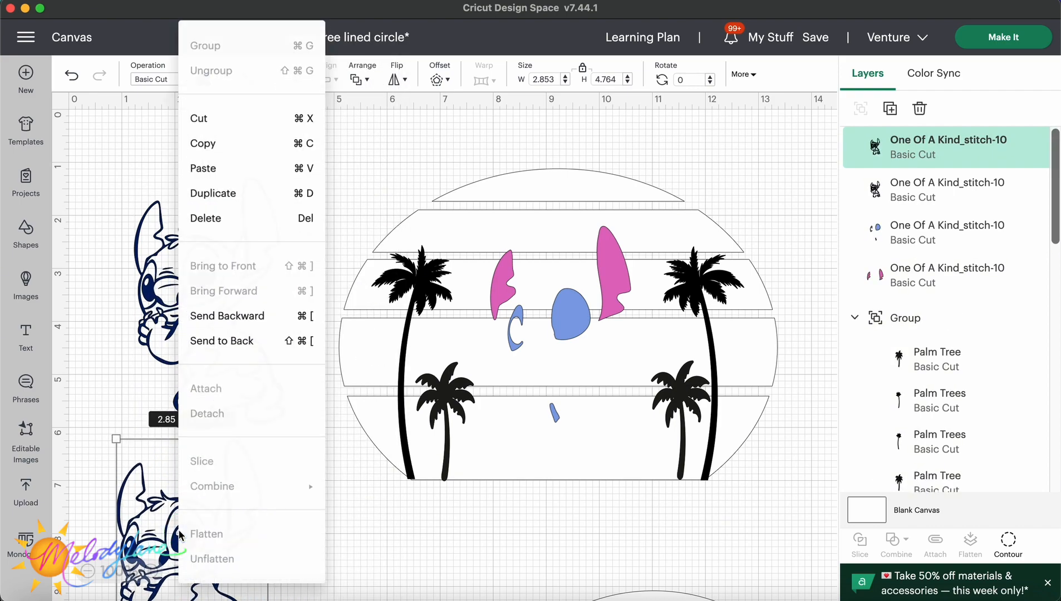
{"action": "left_click", "coordinate": [248, 191]}
{"action": "left_click_drag", "start_coordinate": [248, 222], "coordinate": [180, 481]}
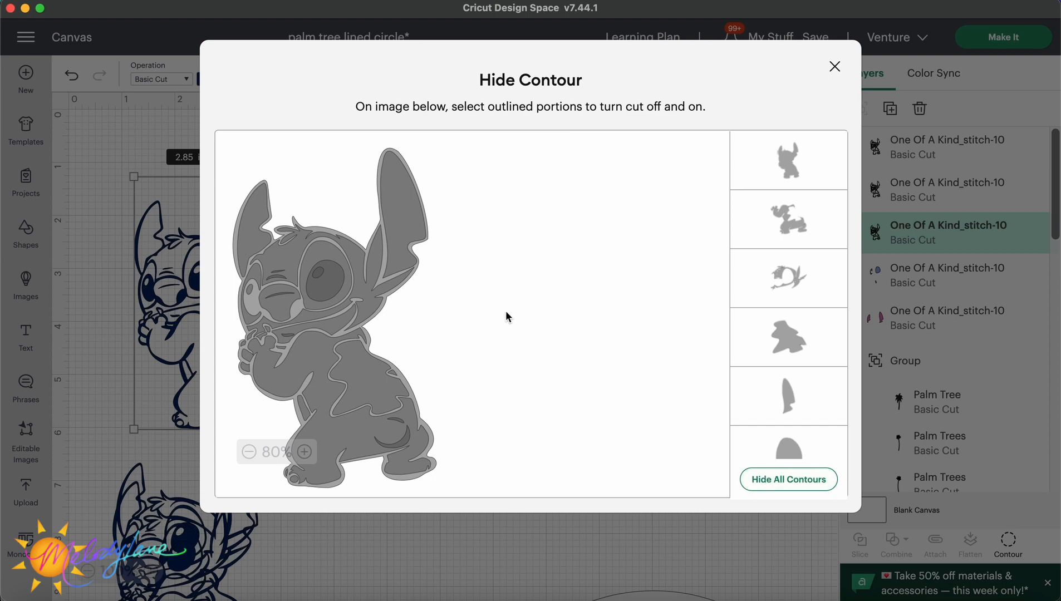
Use Hide Contour on the Stitch copy to hide the eye, cheek, inner ear and belly patch shapes.
{"action": "left_click", "coordinate": [314, 253]}
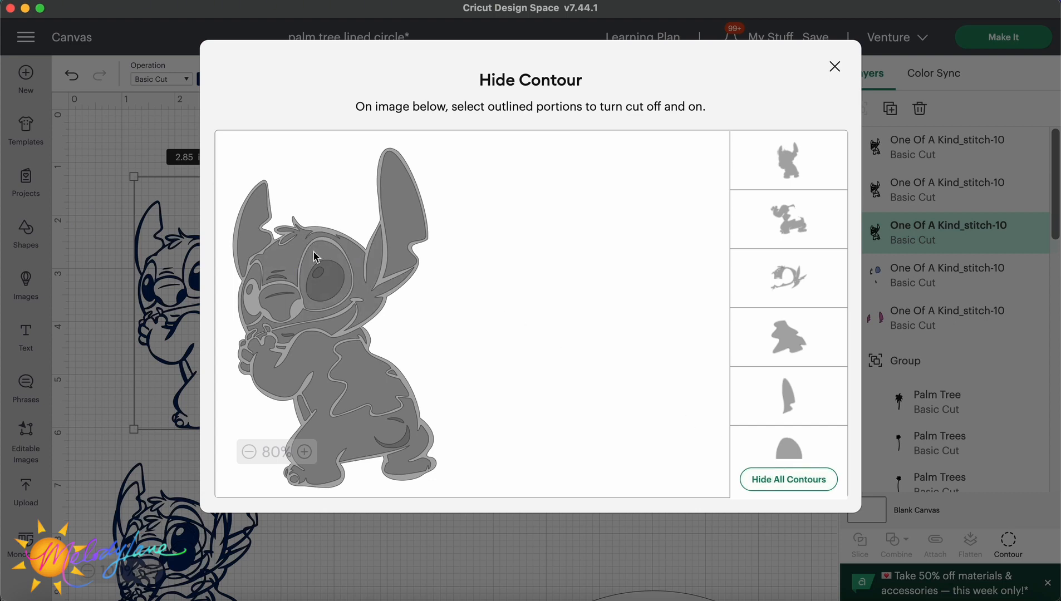
{"action": "left_click", "coordinate": [256, 273]}
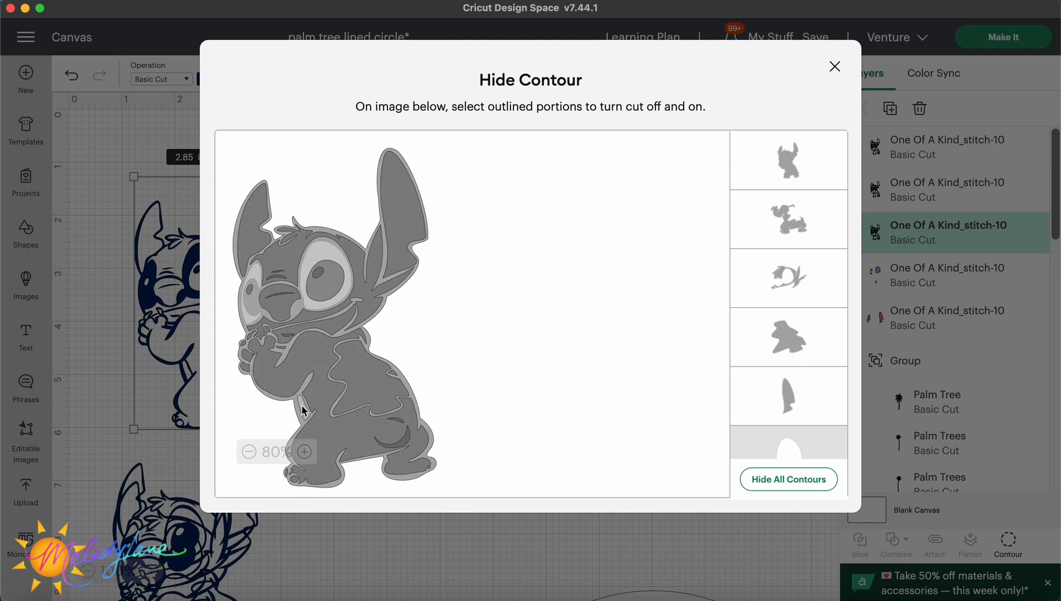
{"action": "left_click", "coordinate": [404, 239]}
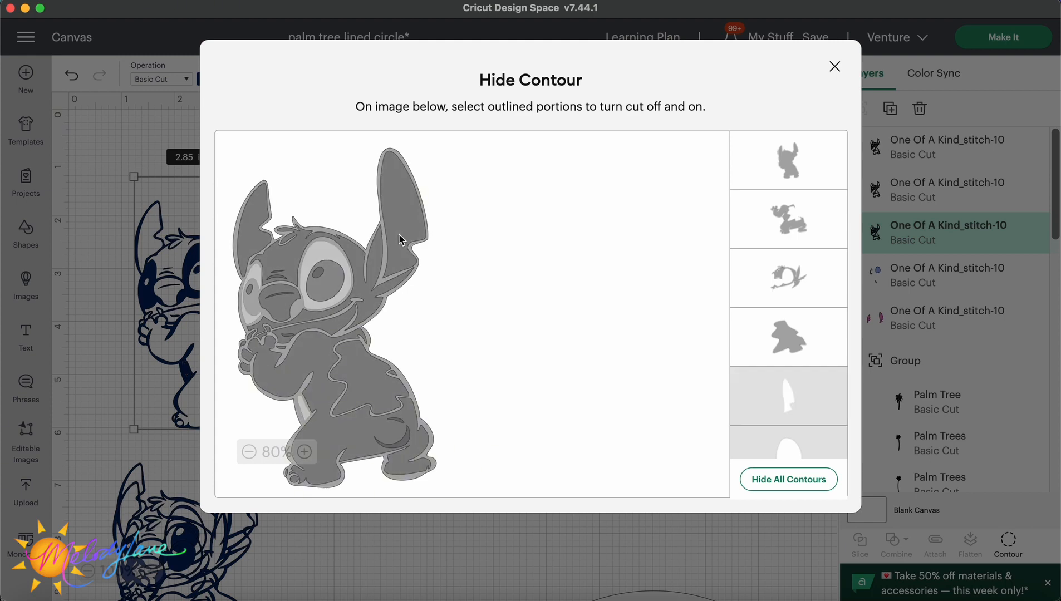
{"action": "left_click", "coordinate": [251, 234]}
{"action": "left_click", "coordinate": [360, 358]}
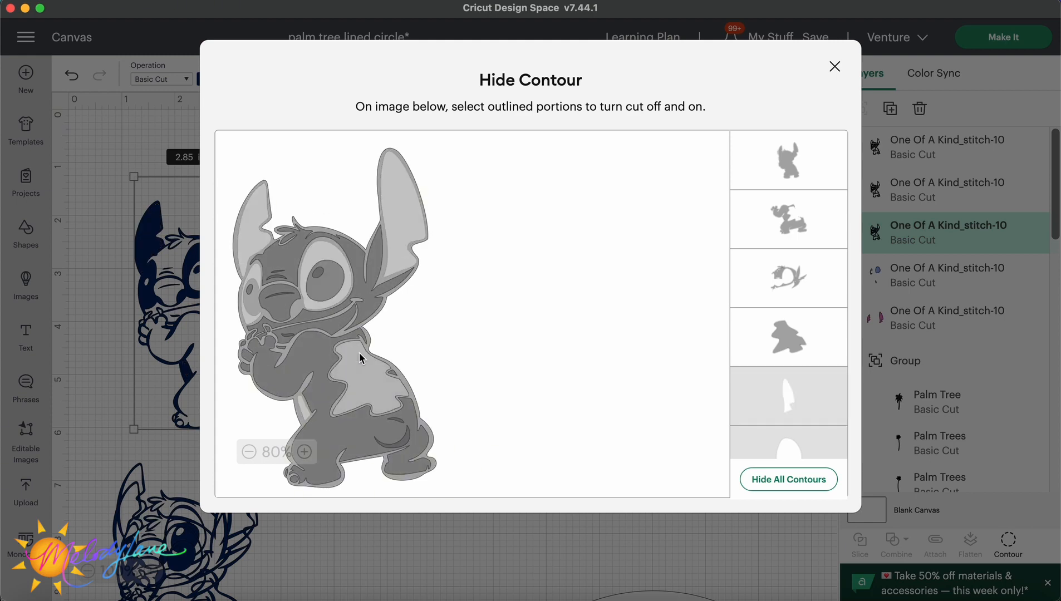
{"action": "left_click", "coordinate": [369, 369]}
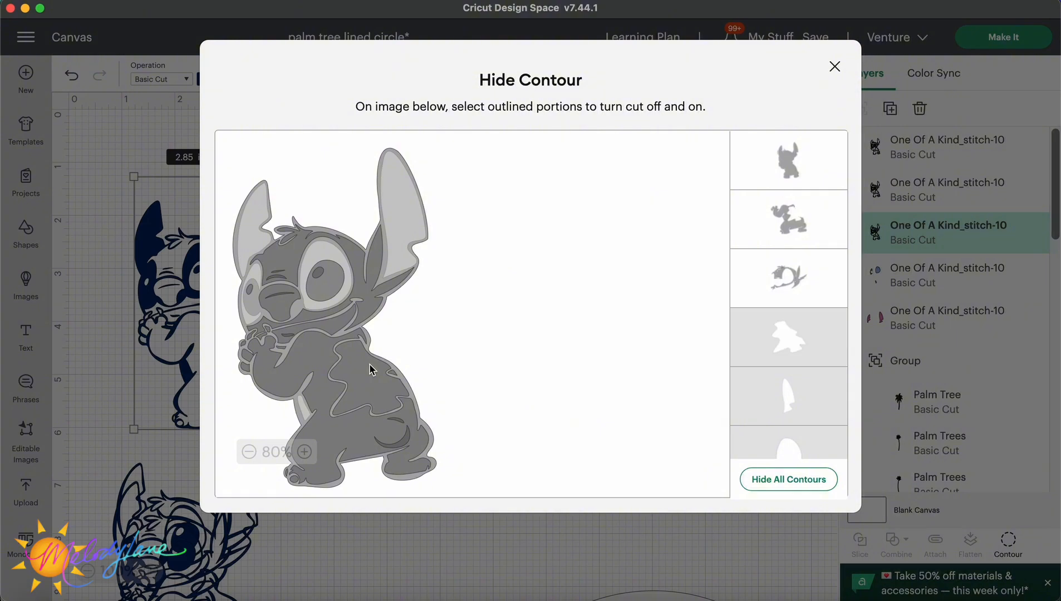
{"action": "left_click", "coordinate": [372, 370]}
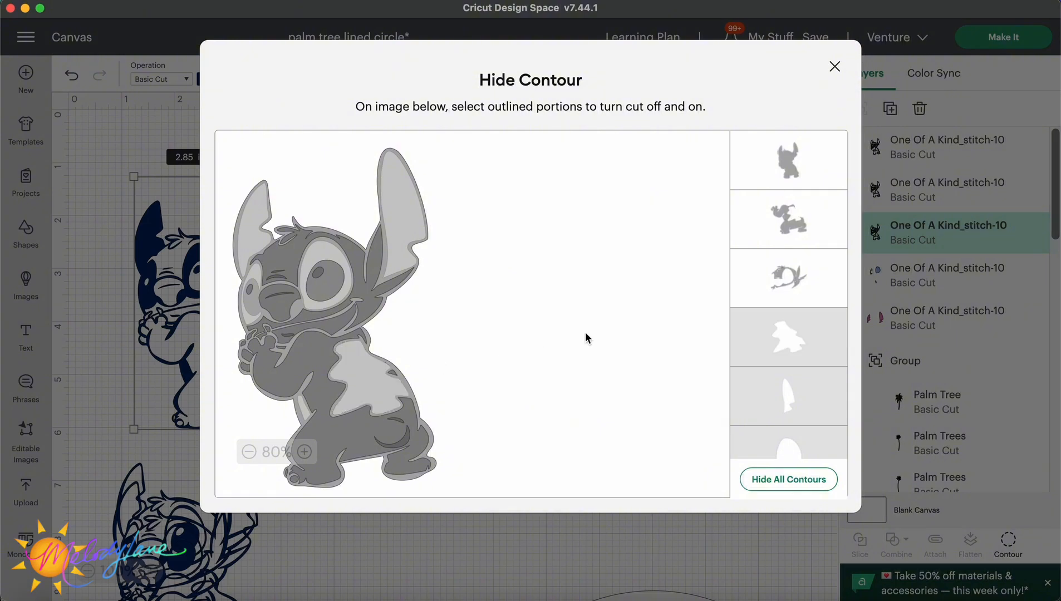
{"action": "left_click", "coordinate": [835, 66]}
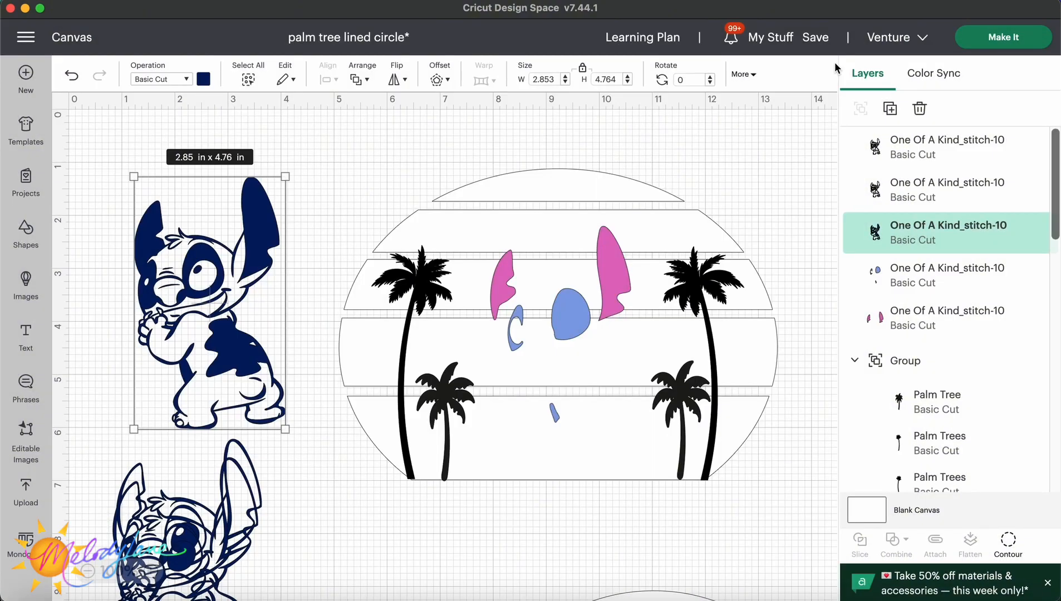
Reopen Hide Contour on the Stitch copy and toggle the cheek shape.
{"action": "left_click", "coordinate": [1008, 540]}
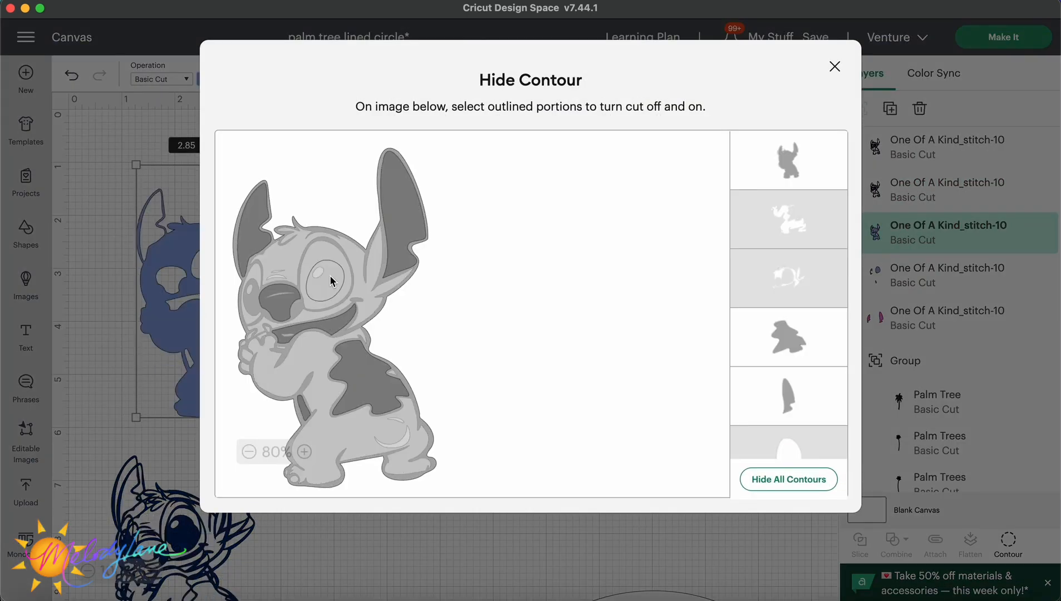
{"action": "left_click", "coordinate": [253, 293]}
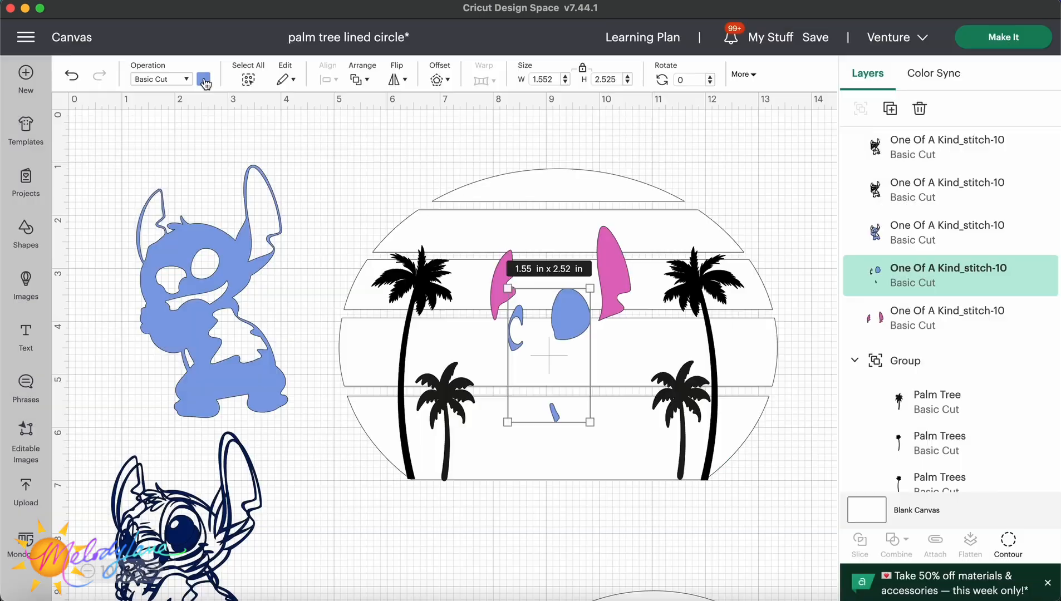
Color the eye and cheek shapes light blue, #90caf8, and move the blue Stitch copy into the circle.
{"action": "left_click", "coordinate": [204, 79]}
{"action": "left_click", "coordinate": [274, 168]}
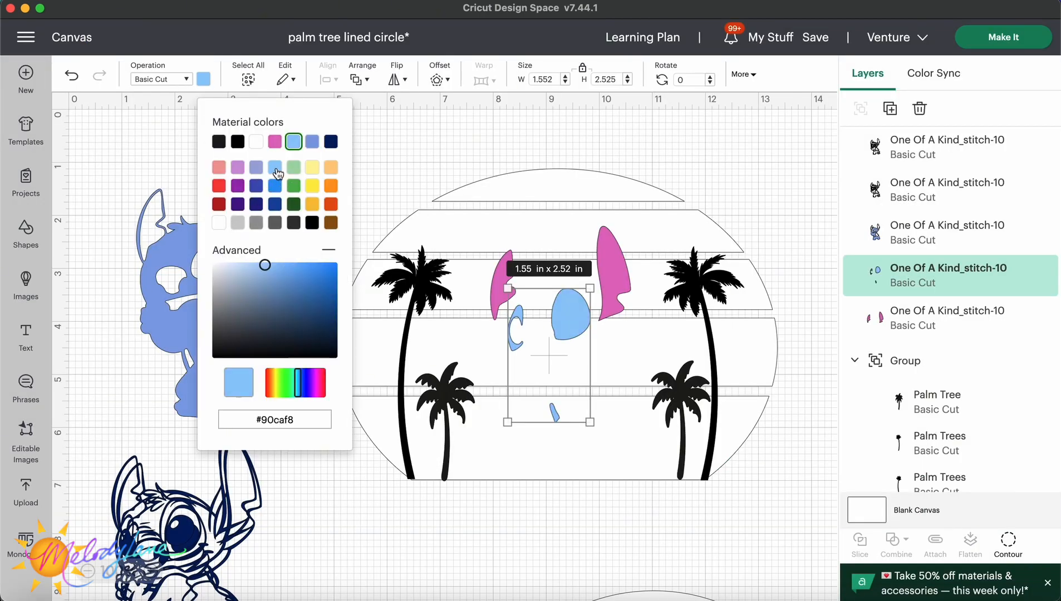
{"action": "left_click_drag", "start_coordinate": [164, 280], "coordinate": [104, 297]}
{"action": "left_click_drag", "start_coordinate": [565, 340], "coordinate": [354, 549]}
{"action": "left_click_drag", "start_coordinate": [161, 277], "coordinate": [577, 323]}
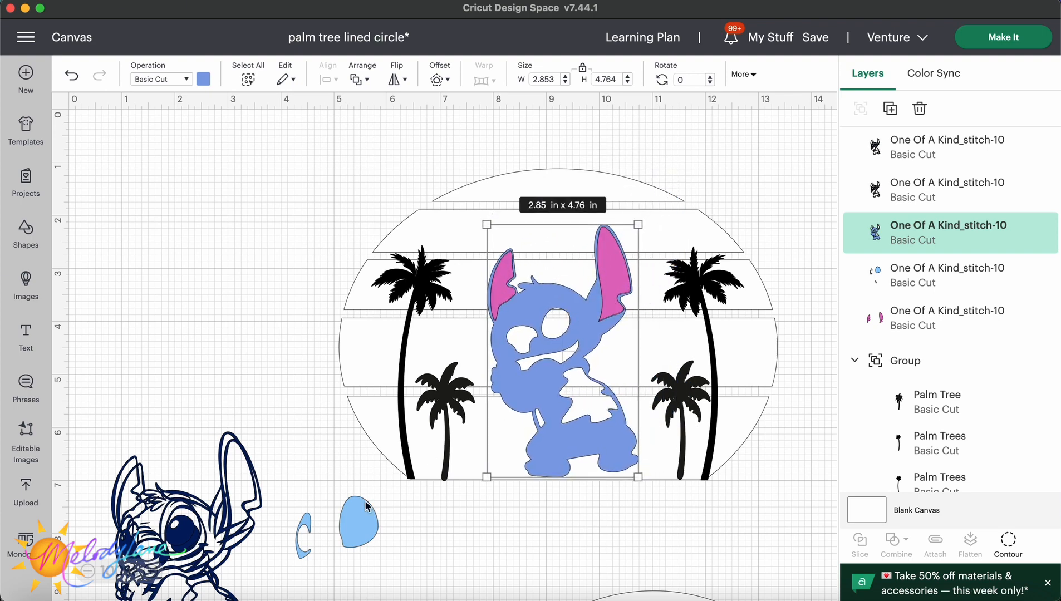
Place the light blue eye shapes on the blue Stitch and toggle its cheek contour in Hide Contour.
{"action": "left_click", "coordinate": [346, 535]}
{"action": "left_click_drag", "start_coordinate": [346, 534], "coordinate": [544, 331]}
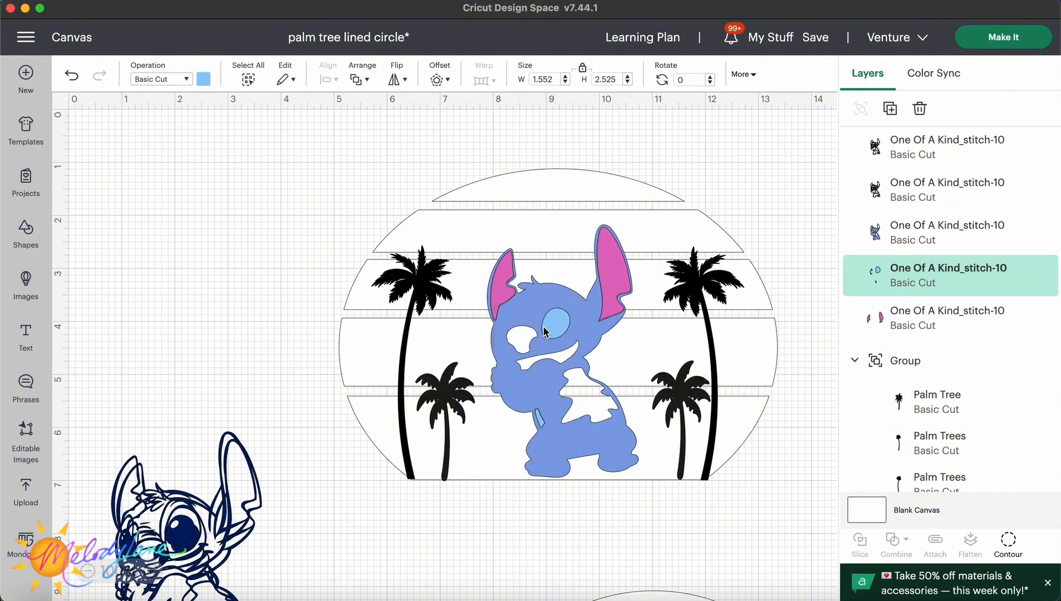
{"action": "left_click", "coordinate": [946, 233]}
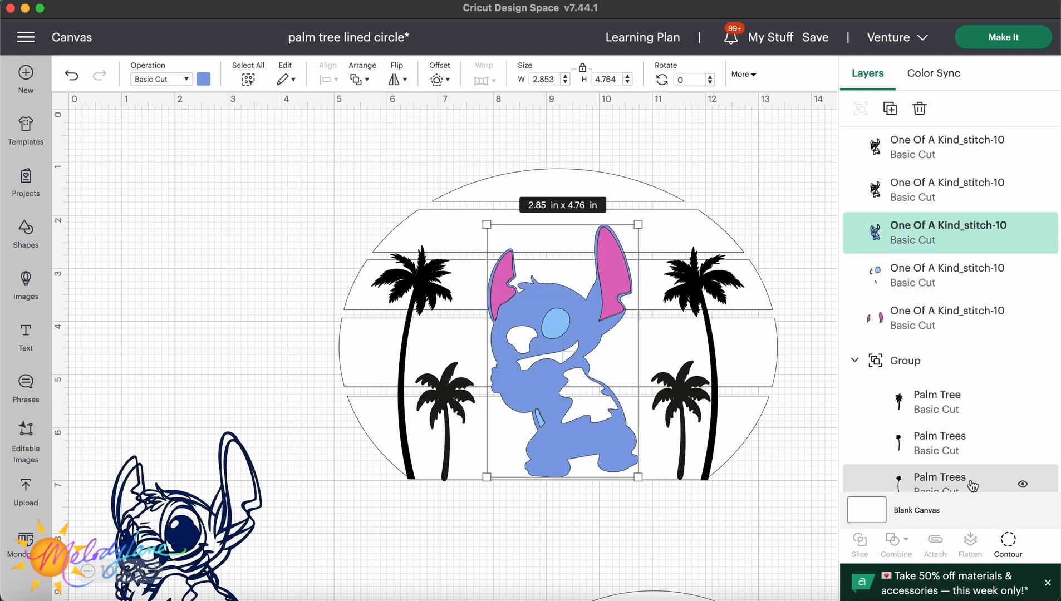
{"action": "left_click", "coordinate": [1008, 540]}
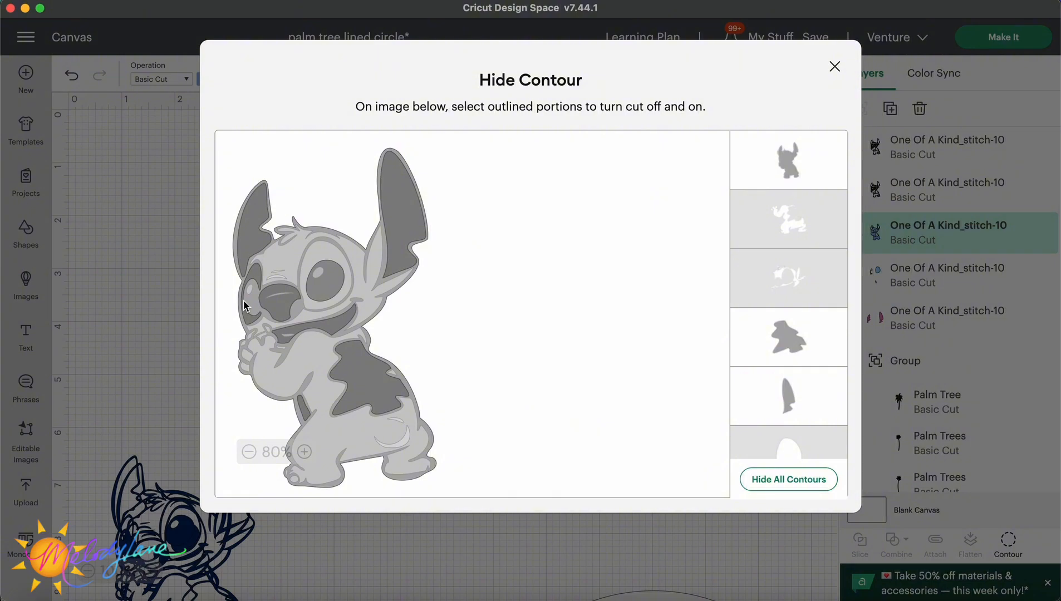
{"action": "left_click", "coordinate": [244, 305]}
{"action": "left_click", "coordinate": [834, 66]}
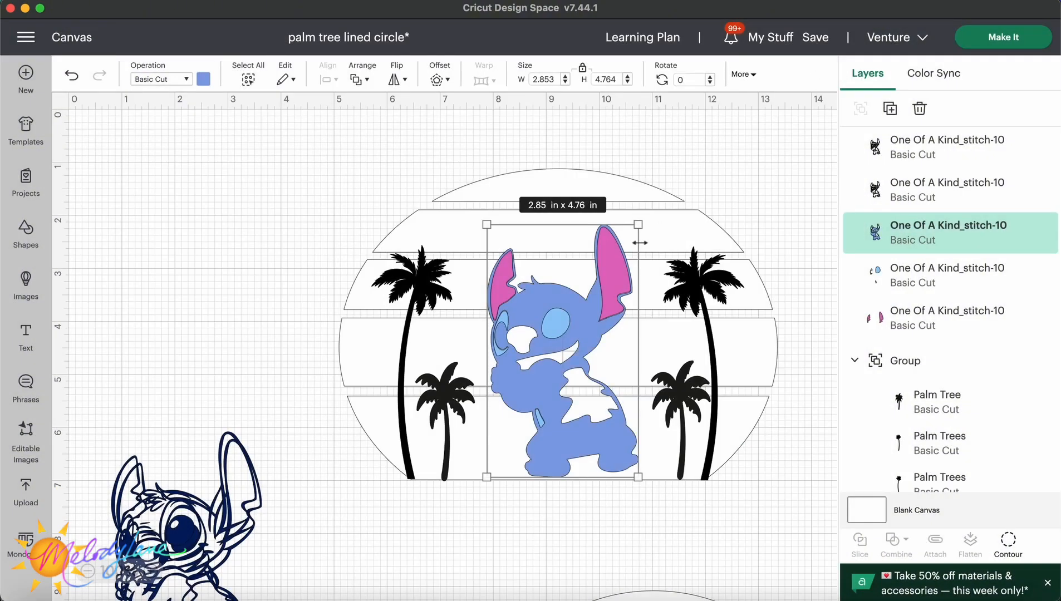
Move the navy Stitch copy into the circle, then duplicate another Stitch copy and move the duplicate below.
{"action": "left_click_drag", "start_coordinate": [253, 489], "coordinate": [621, 290]}
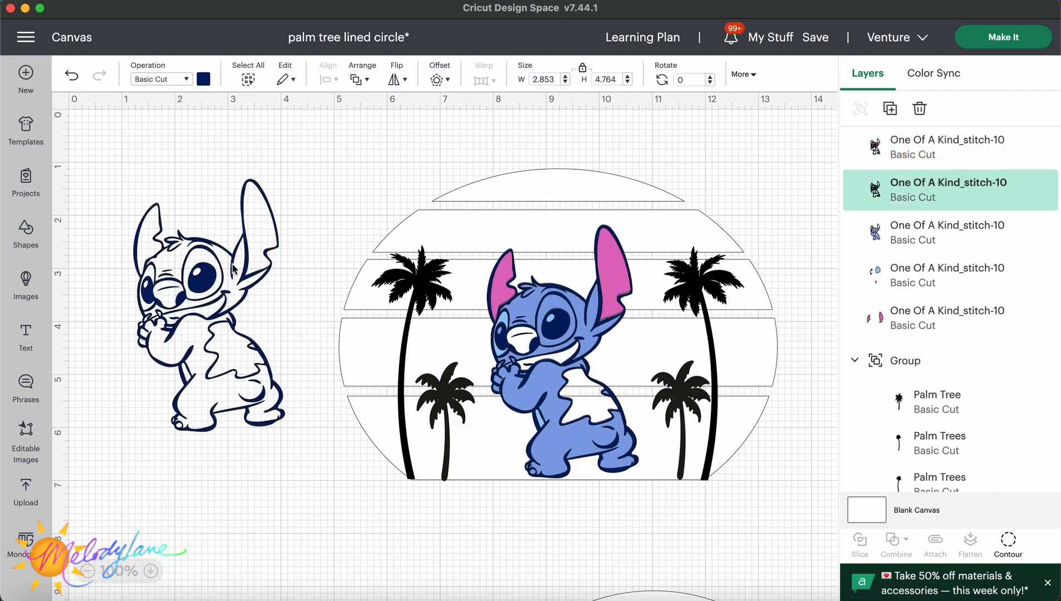
{"action": "right_click", "coordinate": [232, 265]}
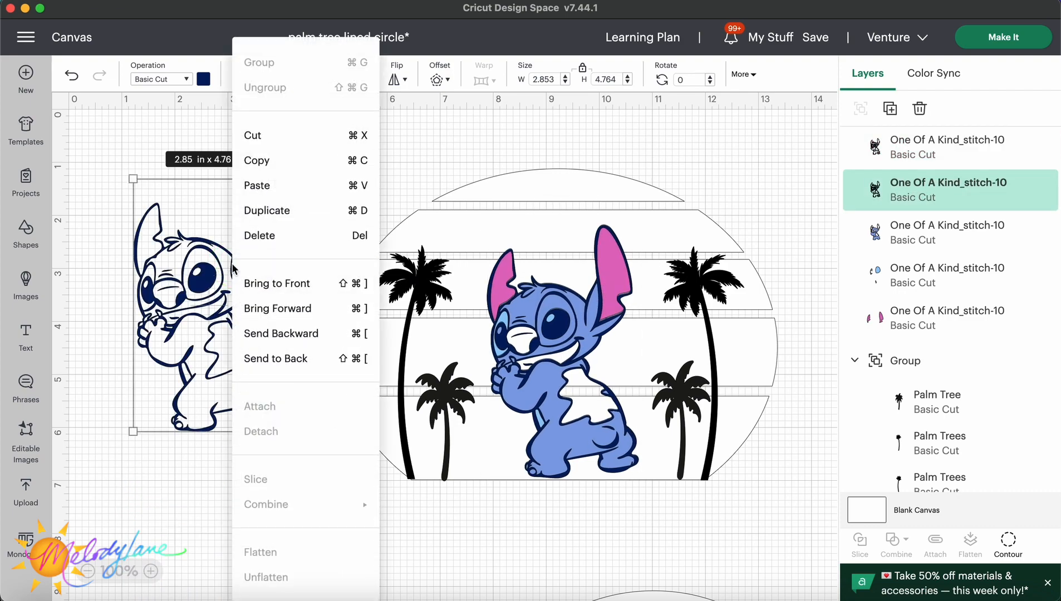
{"action": "left_click", "coordinate": [272, 212]}
{"action": "left_click_drag", "start_coordinate": [273, 356], "coordinate": [146, 600]}
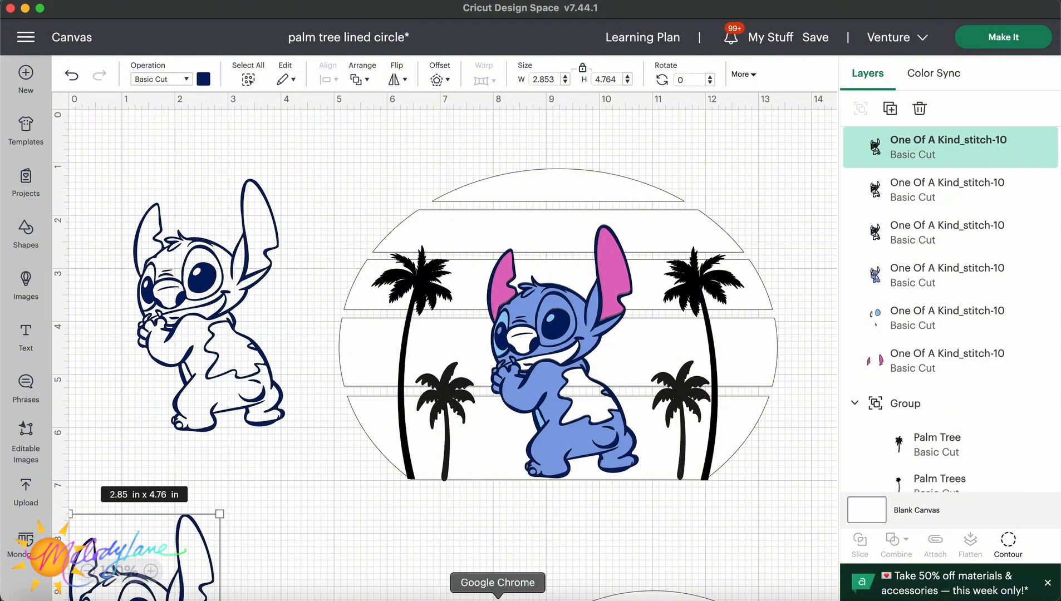
{"action": "left_click", "coordinate": [490, 595]}
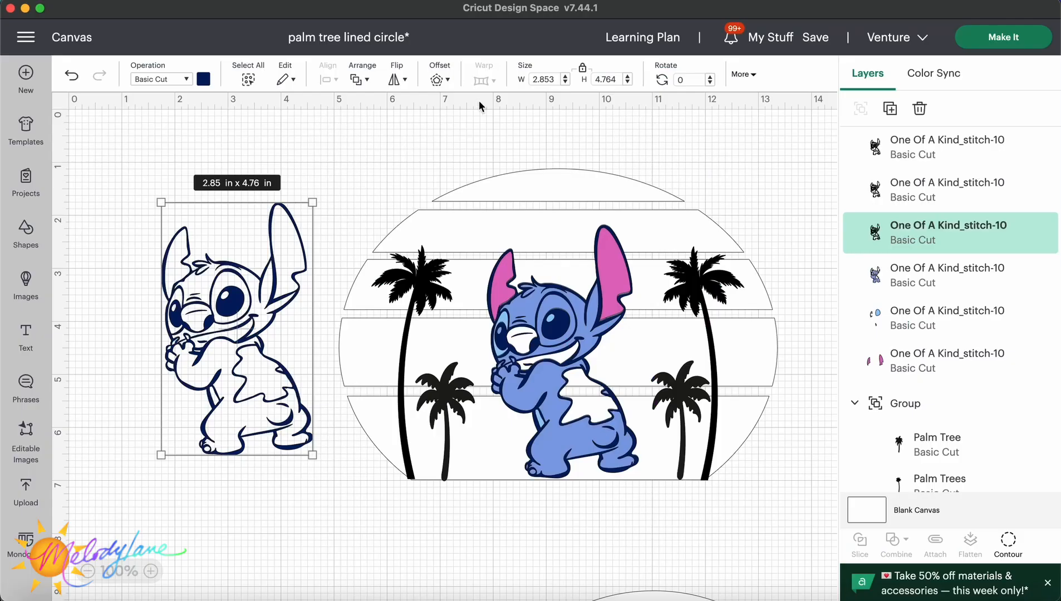
Use Hide Contour on the Stitch copy to show only the nose, hand marks and belly patch shapes.
{"action": "left_click", "coordinate": [1008, 541]}
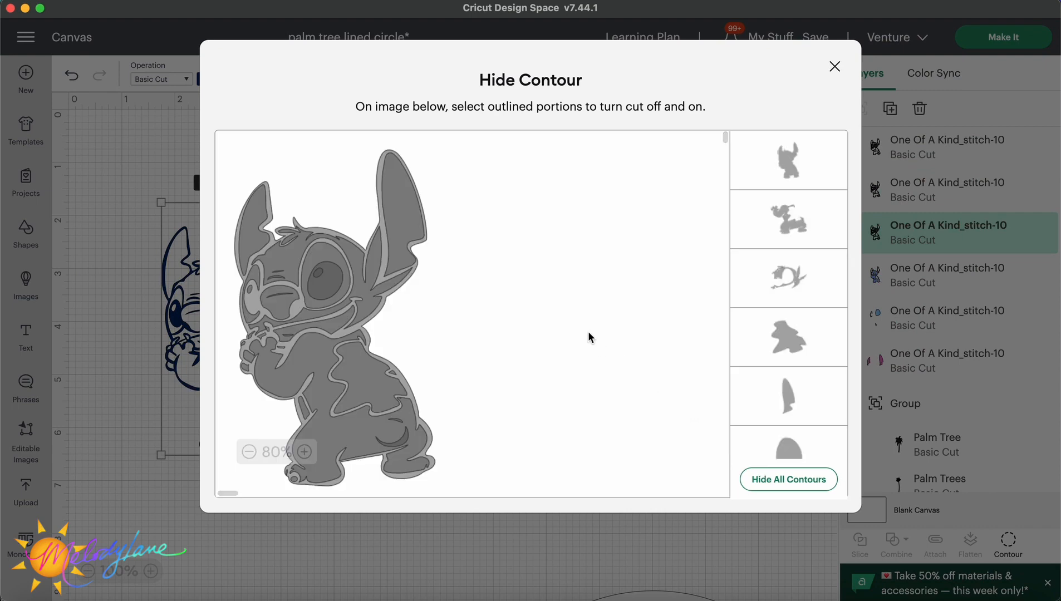
{"action": "left_click", "coordinate": [772, 480]}
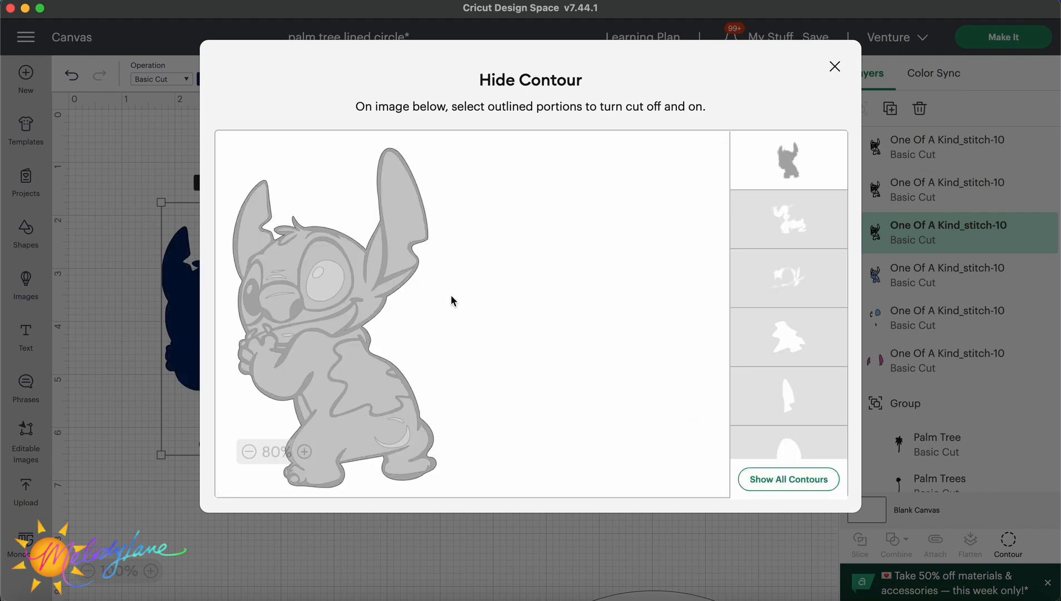
{"action": "left_click", "coordinate": [279, 308]}
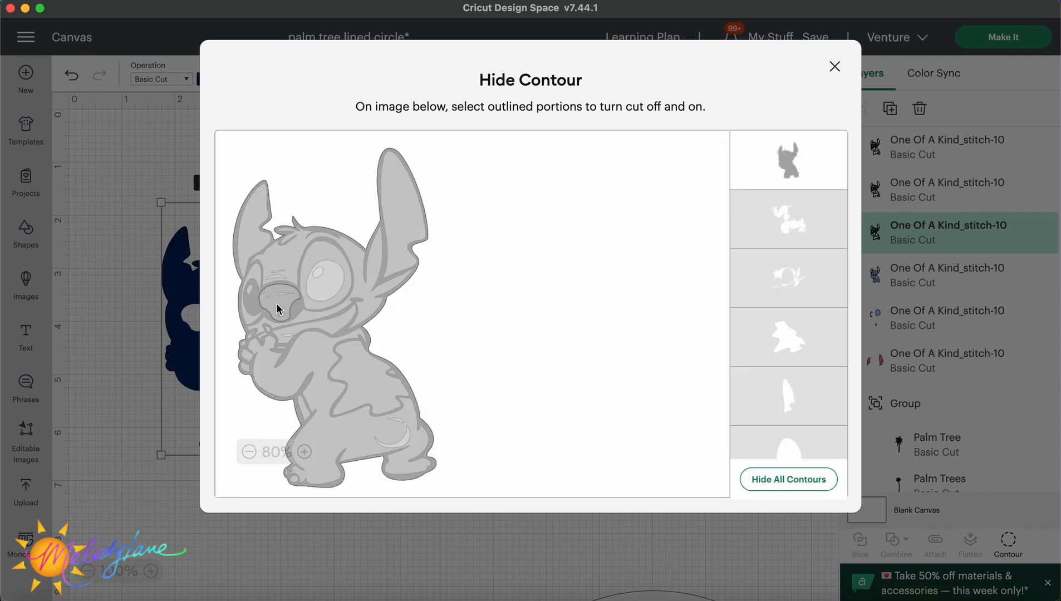
{"action": "left_click", "coordinate": [781, 180]}
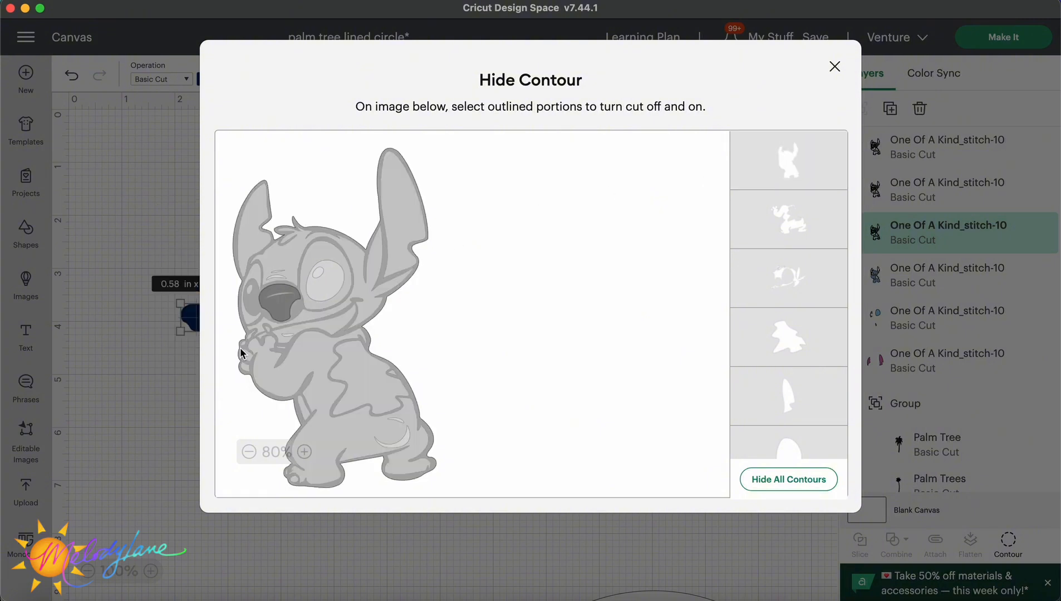
{"action": "left_click", "coordinate": [242, 349]}
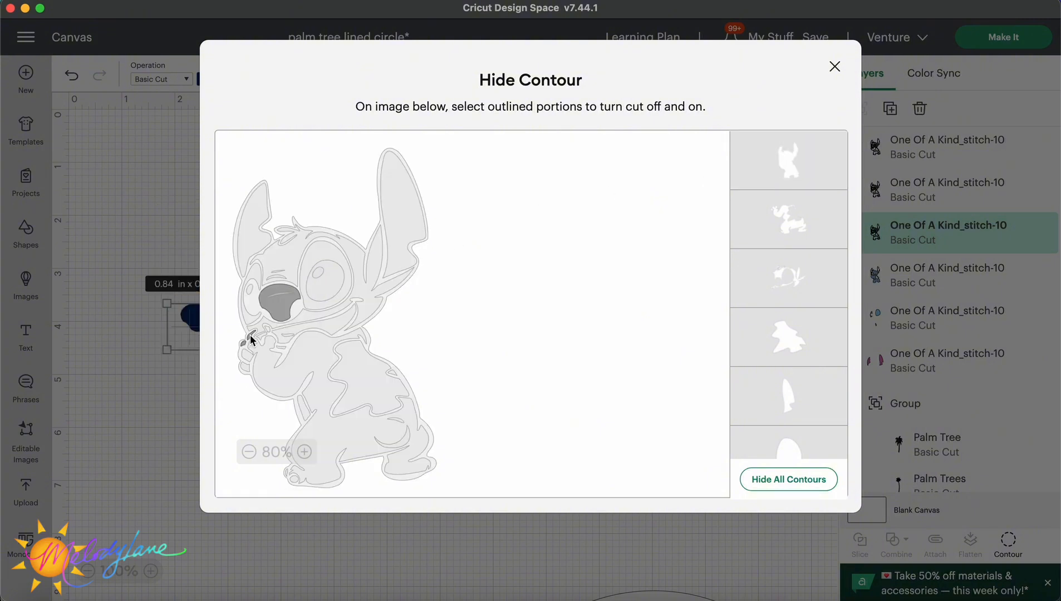
{"action": "left_click", "coordinate": [252, 337]}
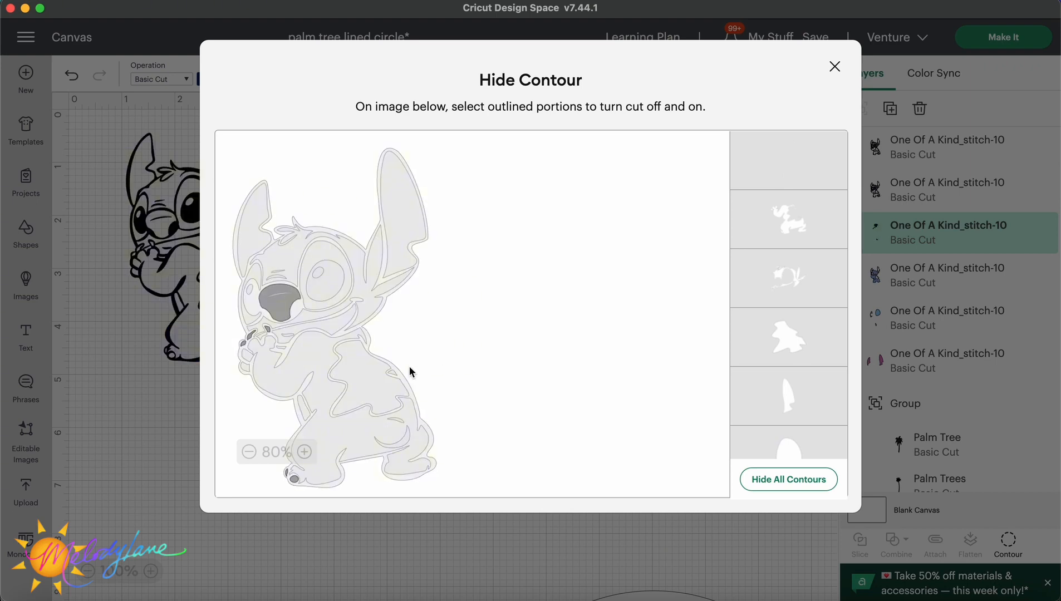
{"action": "left_click", "coordinate": [370, 385]}
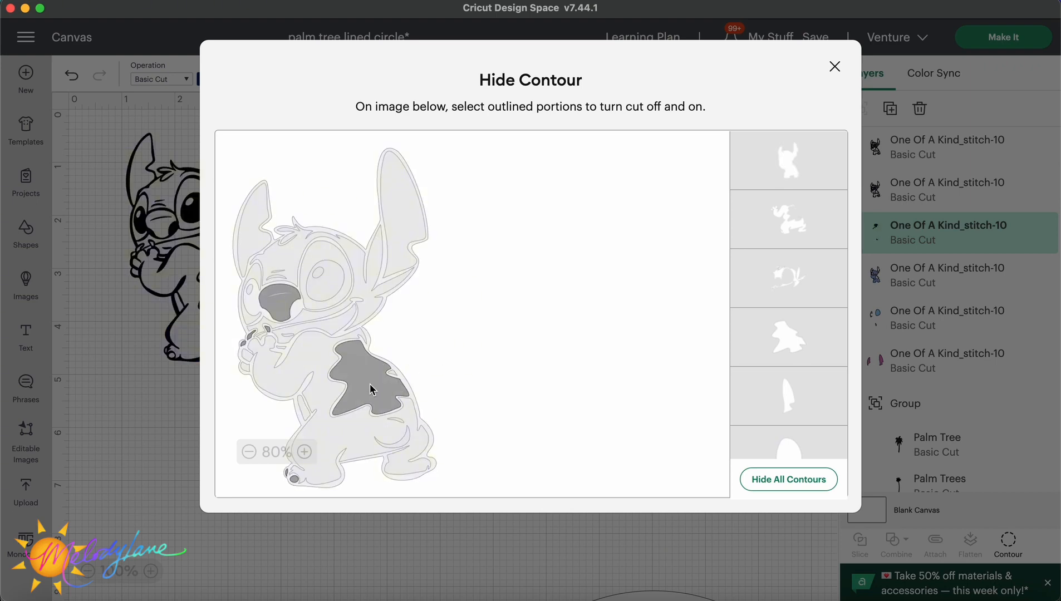
Duplicate the black outline Stitch copy and move the duplicate below it.
{"action": "left_click", "coordinate": [214, 294]}
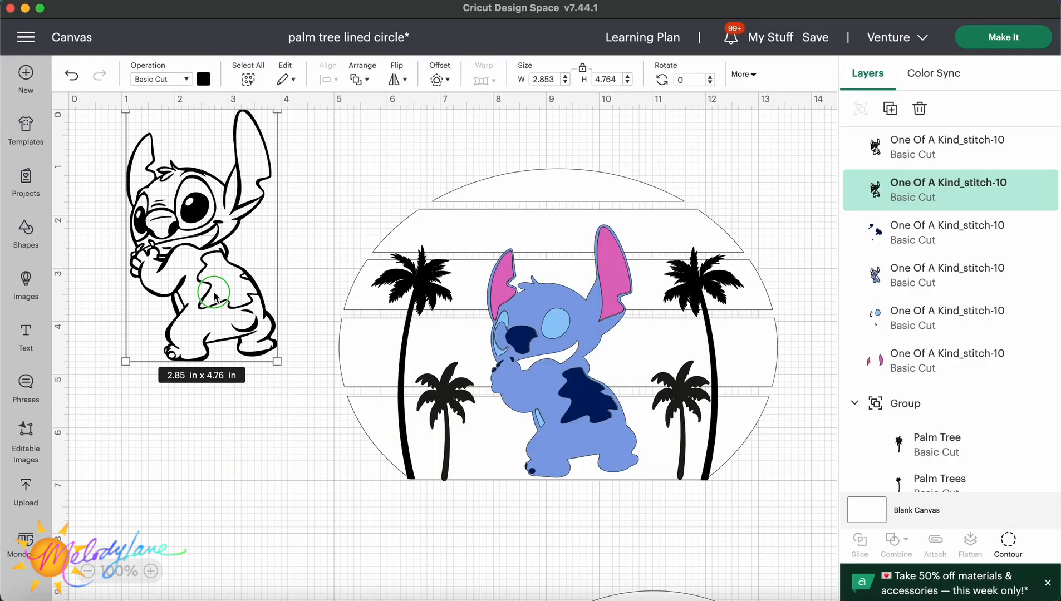
{"action": "right_click", "coordinate": [214, 294]}
{"action": "left_click", "coordinate": [260, 206]}
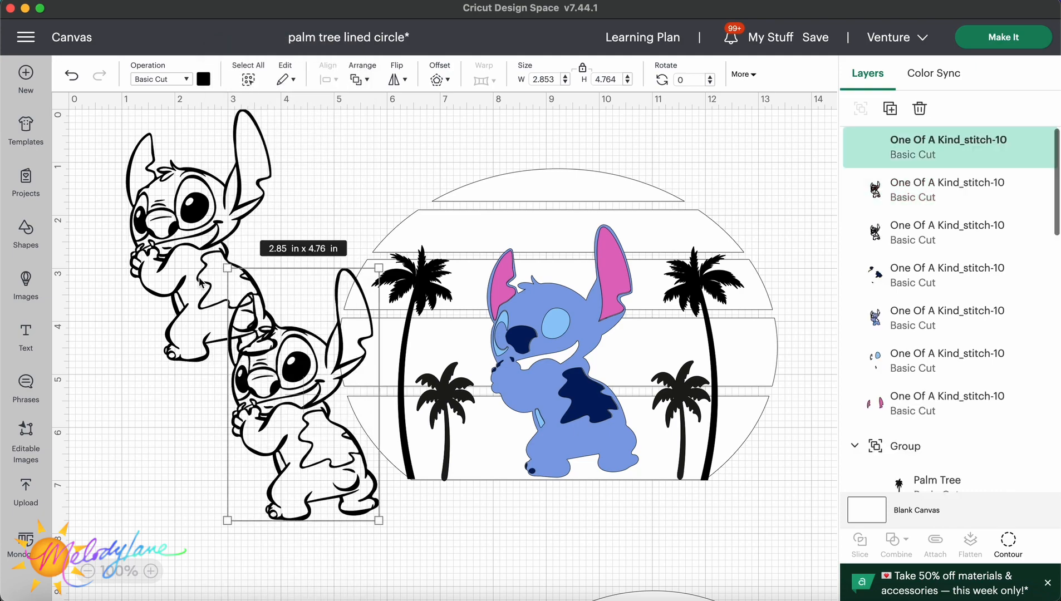
{"action": "left_click_drag", "start_coordinate": [294, 426], "coordinate": [203, 434]}
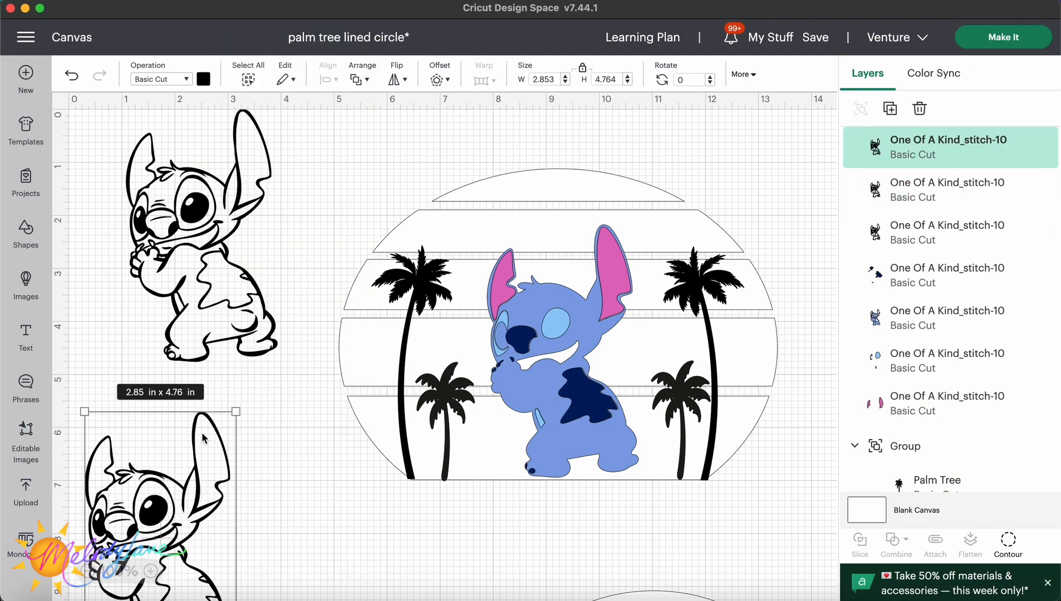
Use Hide Contour on the upper black Stitch copy to keep only the mouth shape.
{"action": "left_click", "coordinate": [217, 294]}
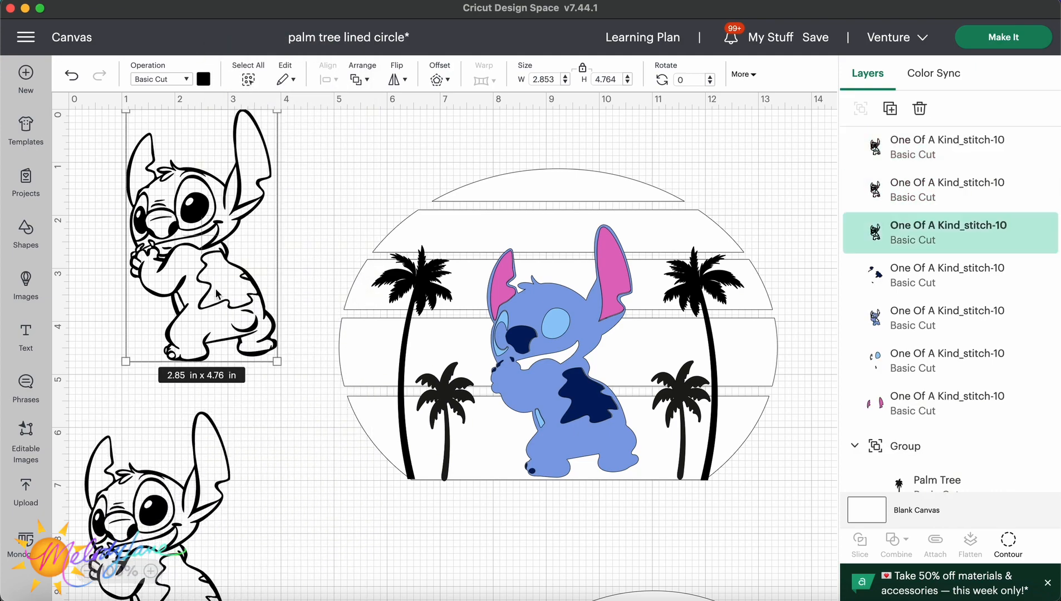
{"action": "left_click", "coordinate": [1008, 540]}
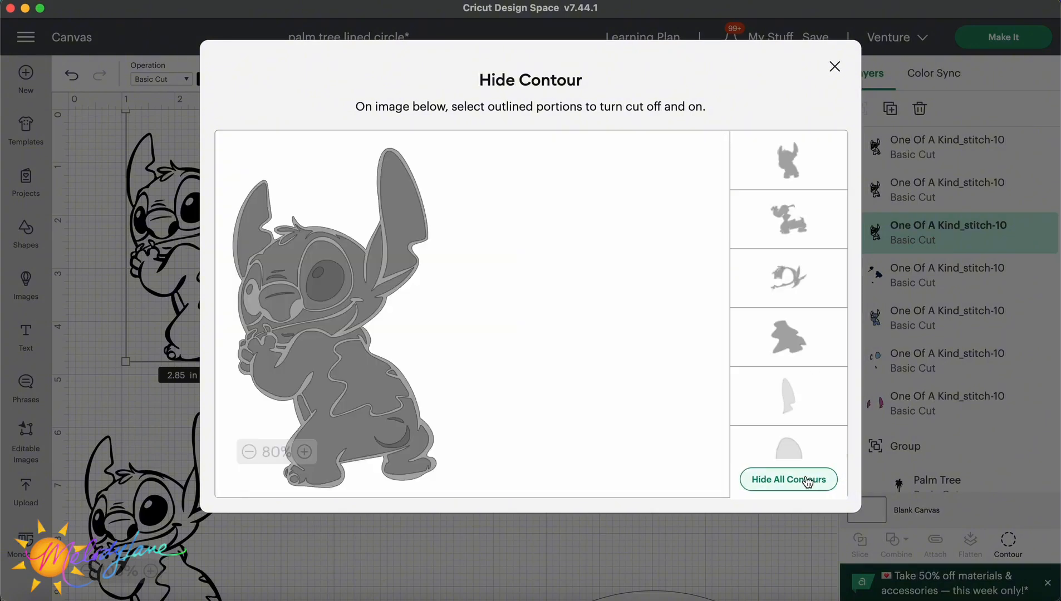
{"action": "left_click", "coordinate": [817, 481]}
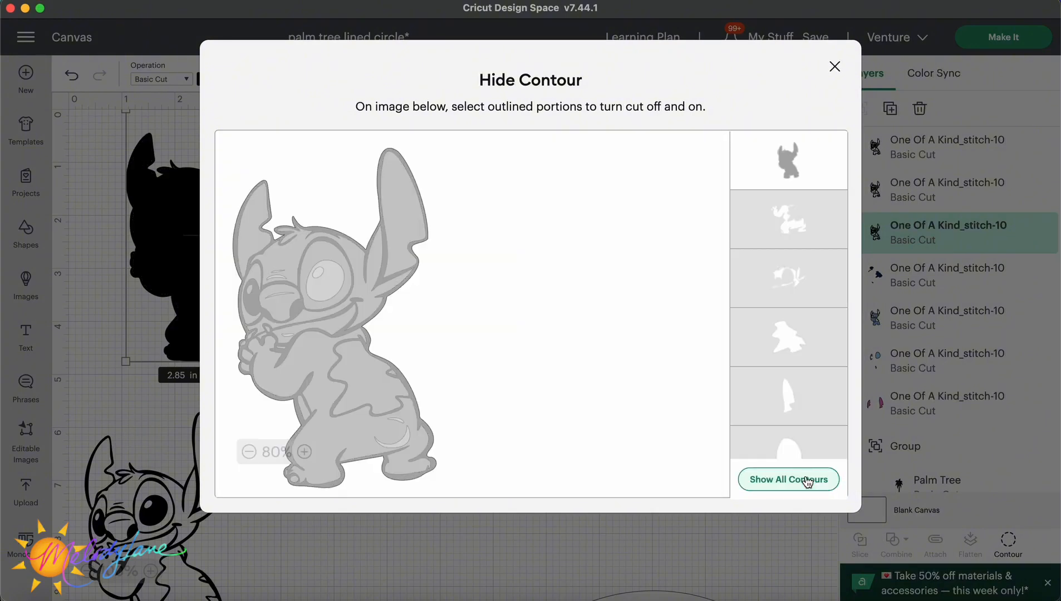
{"action": "left_click", "coordinate": [342, 317]}
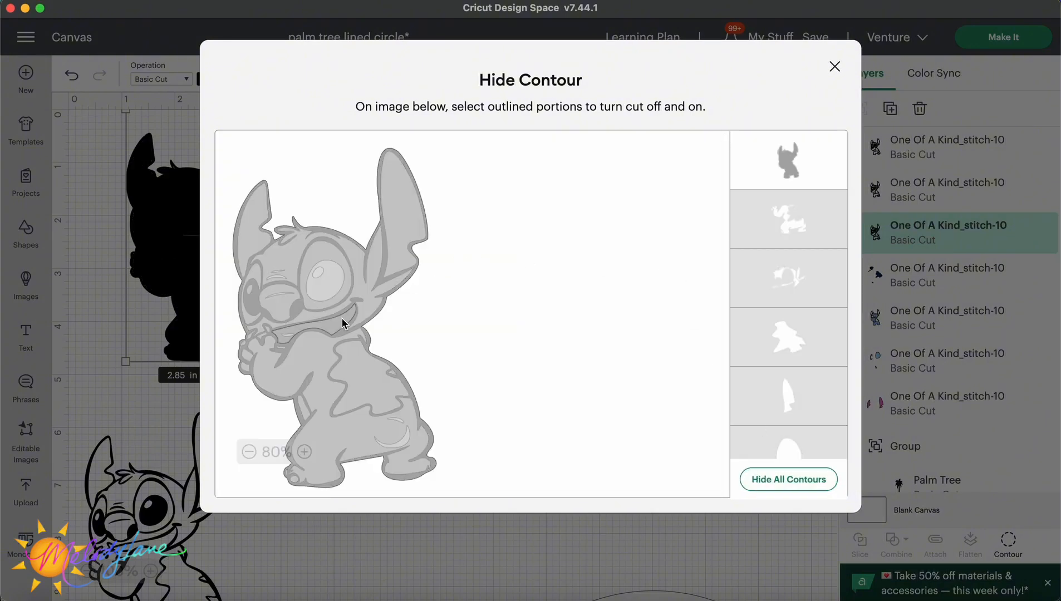
{"action": "left_click", "coordinate": [761, 167]}
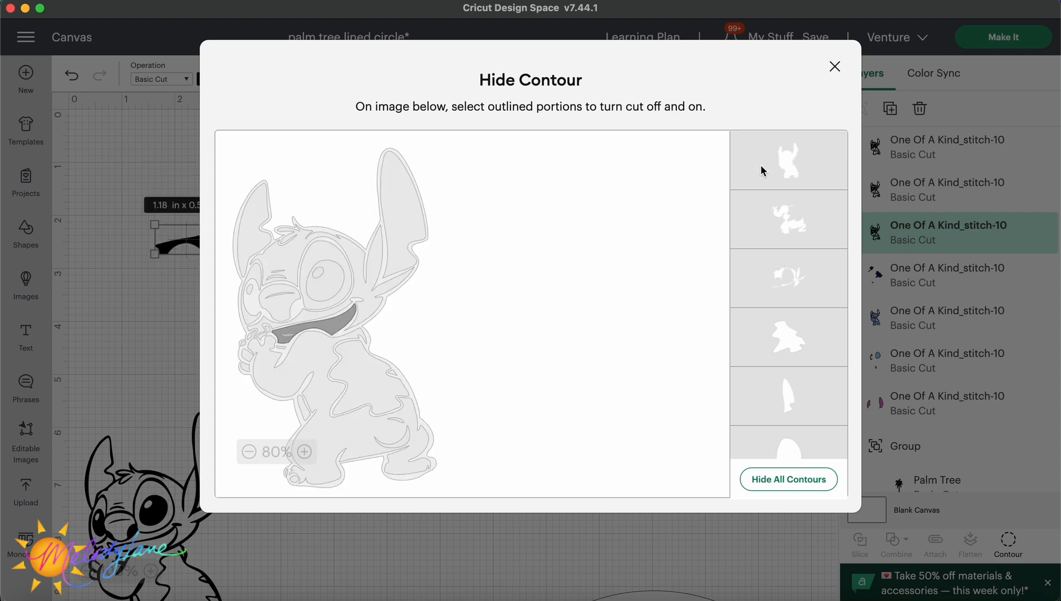
{"action": "left_click", "coordinate": [831, 70]}
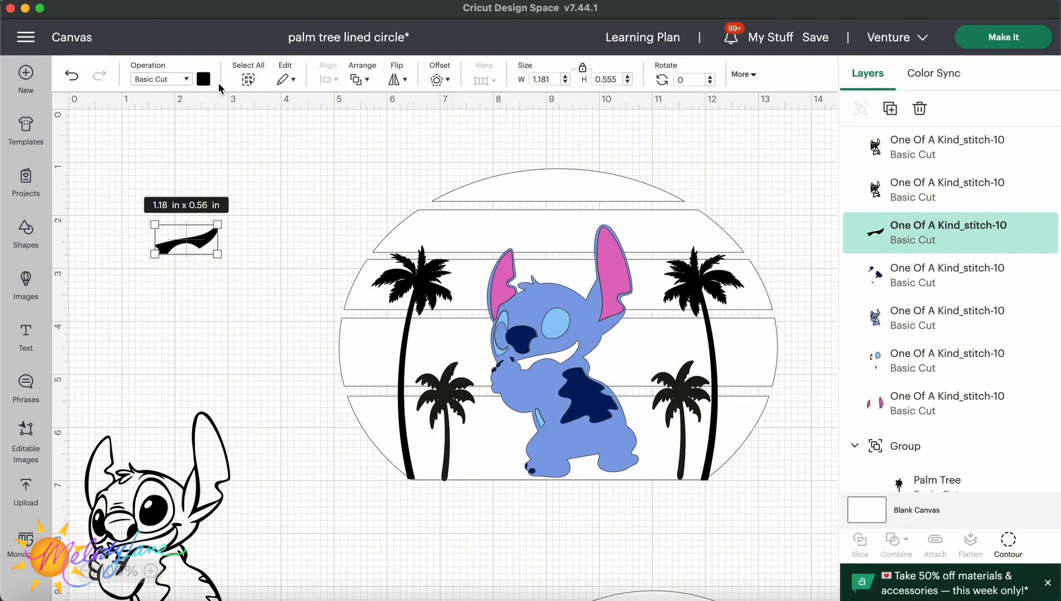
Color the mouth shape pink, #fd70a3.
{"action": "left_click", "coordinate": [203, 79]}
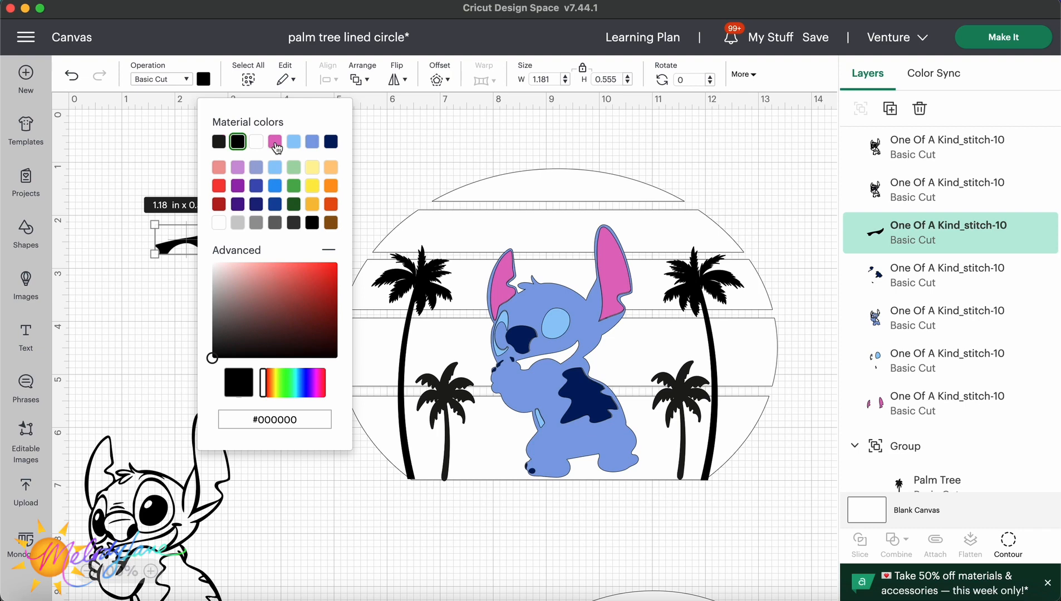
{"action": "left_click", "coordinate": [276, 144]}
{"action": "left_click", "coordinate": [259, 266]}
{"action": "left_click_drag", "start_coordinate": [315, 400], "coordinate": [324, 404]}
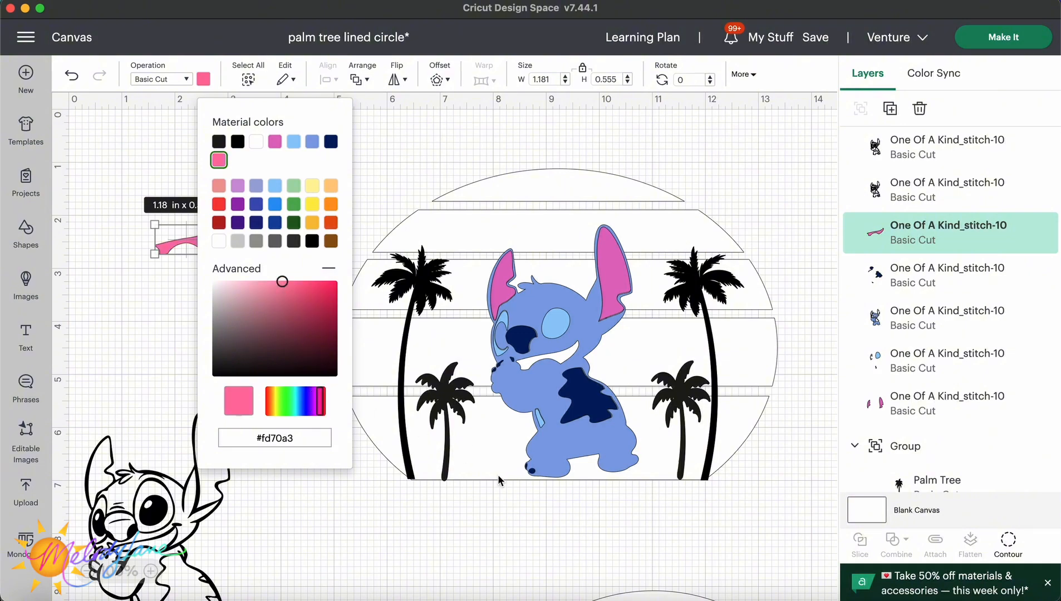
{"action": "left_click", "coordinate": [583, 529]}
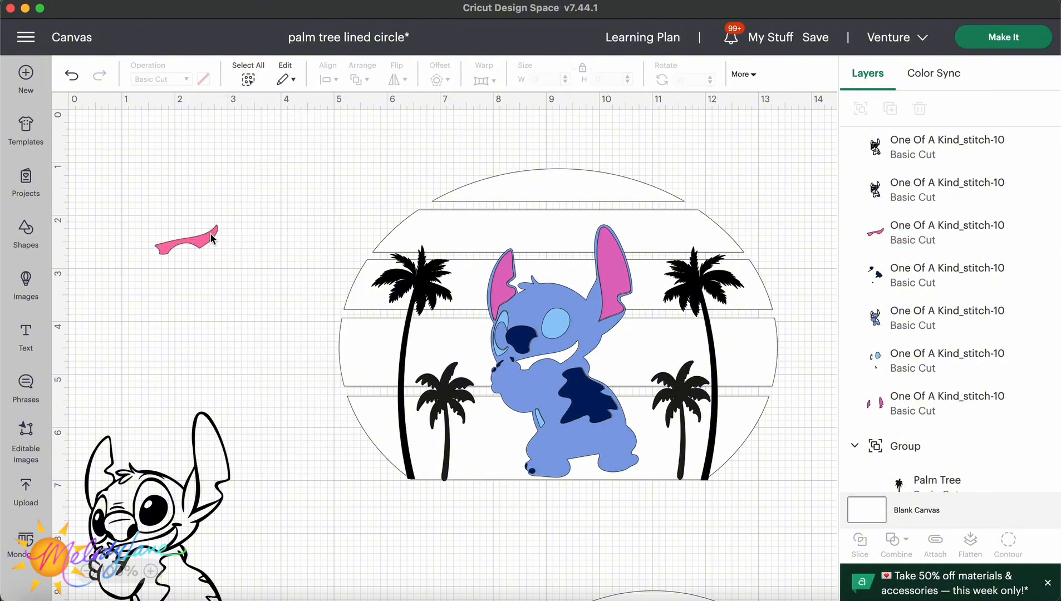
Move the pink mouth into Stitch's mouth and place the black outline Stitch copy over the circle's Stitch.
{"action": "left_click_drag", "start_coordinate": [211, 239], "coordinate": [573, 353]}
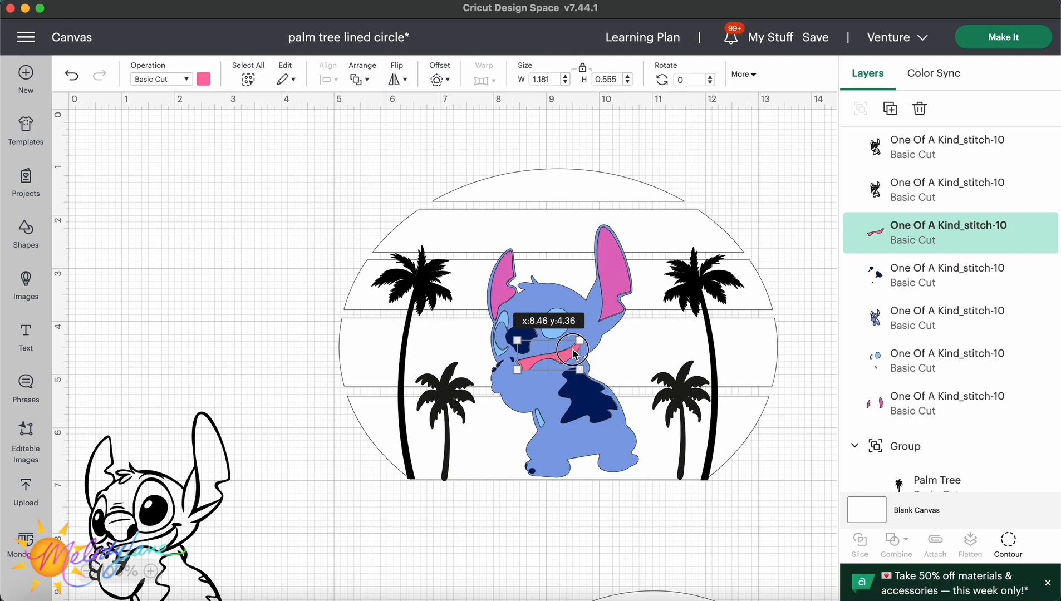
{"action": "left_click_drag", "start_coordinate": [574, 353], "coordinate": [574, 353]}
{"action": "left_click_drag", "start_coordinate": [169, 501], "coordinate": [573, 319]}
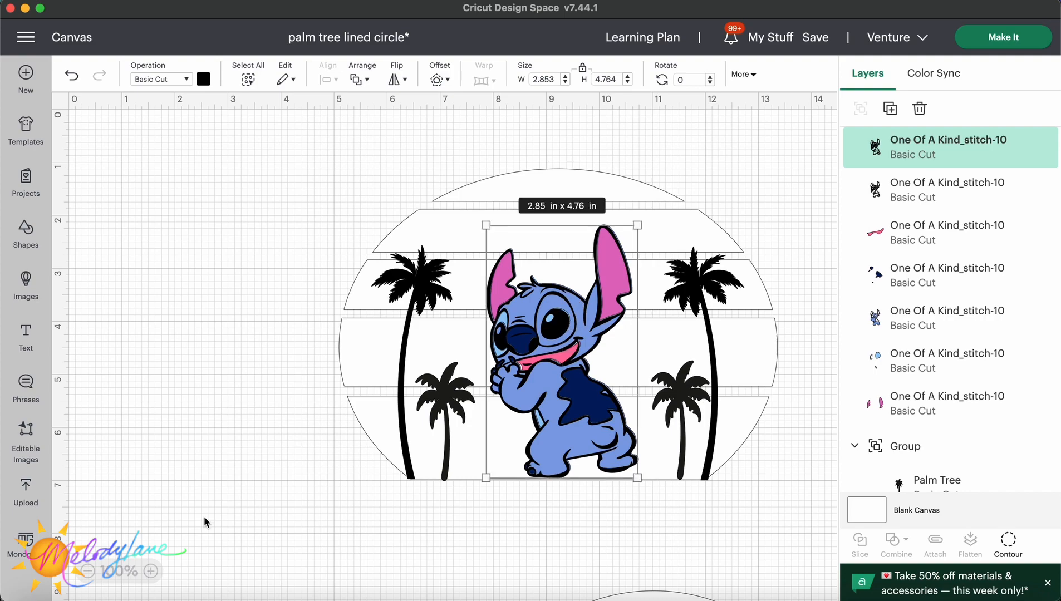
Inspect the blue Stitch layer's hidden contours and the circle group's layers.
{"action": "left_click", "coordinate": [152, 572]}
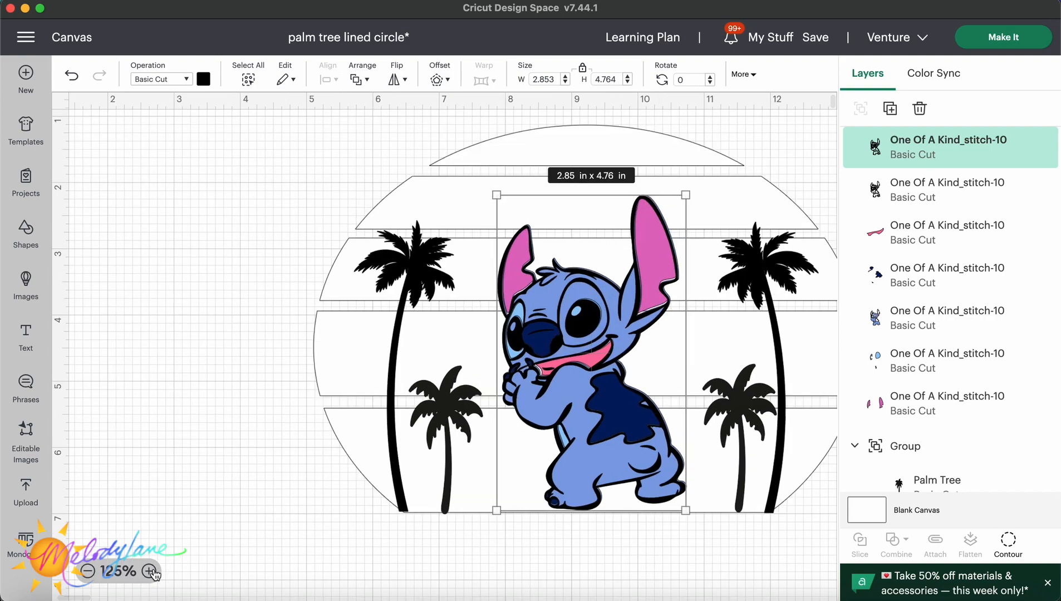
{"action": "left_click", "coordinate": [907, 330]}
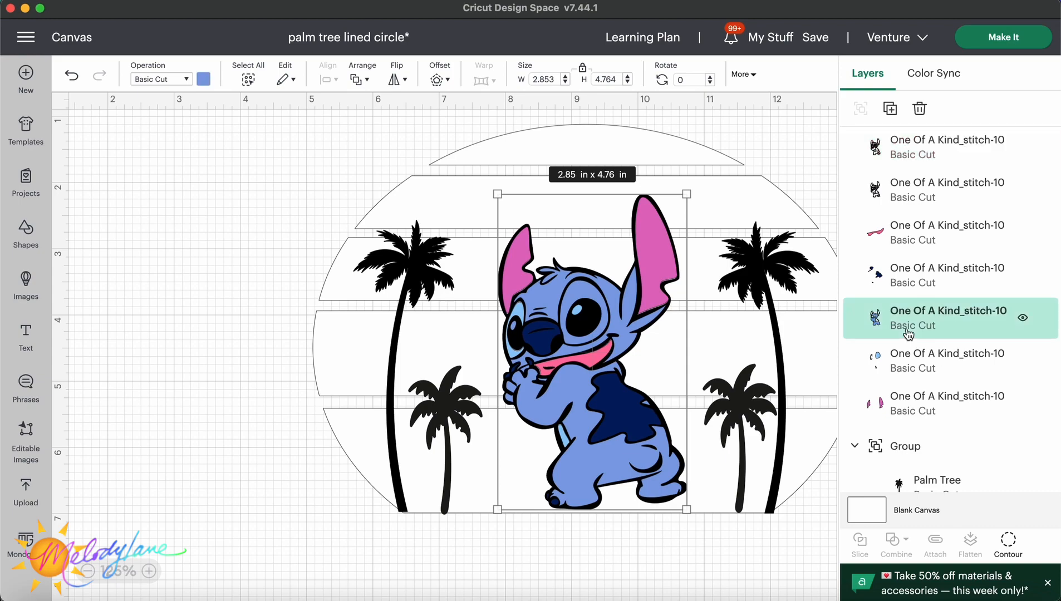
{"action": "left_click", "coordinate": [1008, 541]}
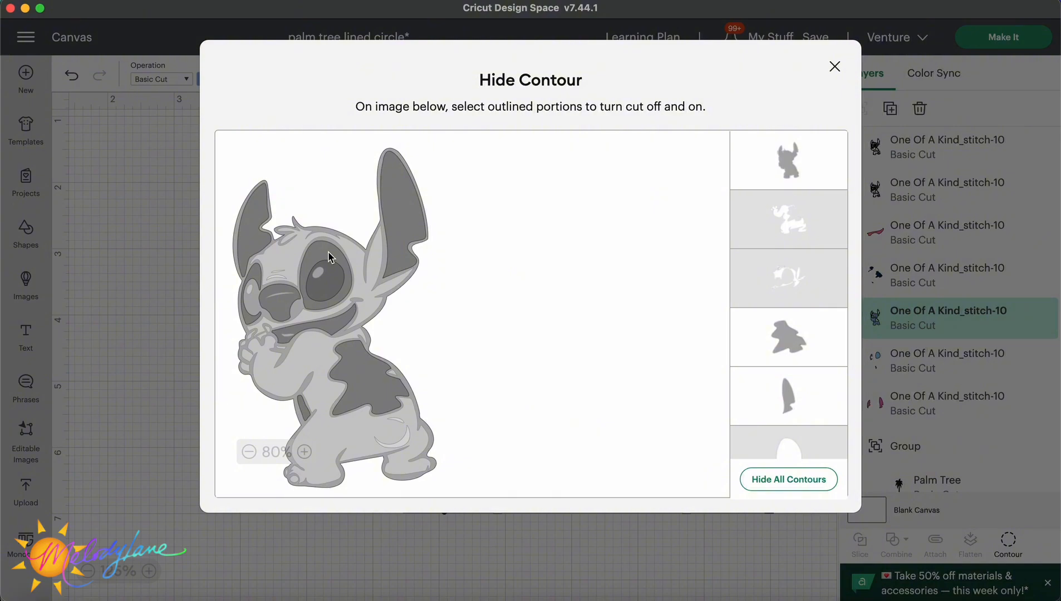
{"action": "left_click", "coordinate": [835, 68]}
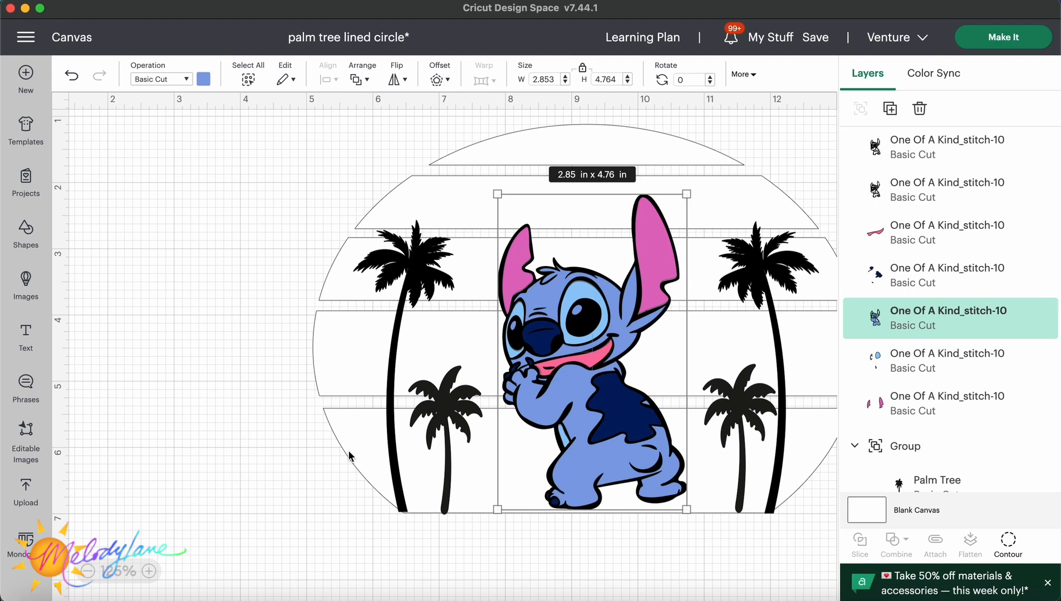
{"action": "left_click", "coordinate": [321, 452]}
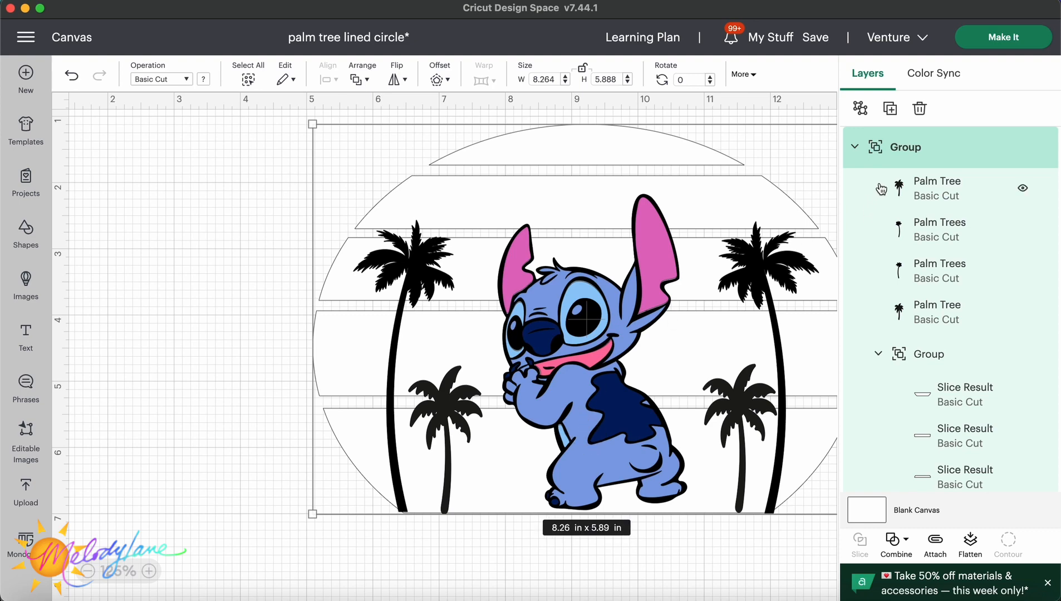
{"action": "scroll", "coordinate": [950, 338], "scroll_direction": "down", "scroll_amount": 5}
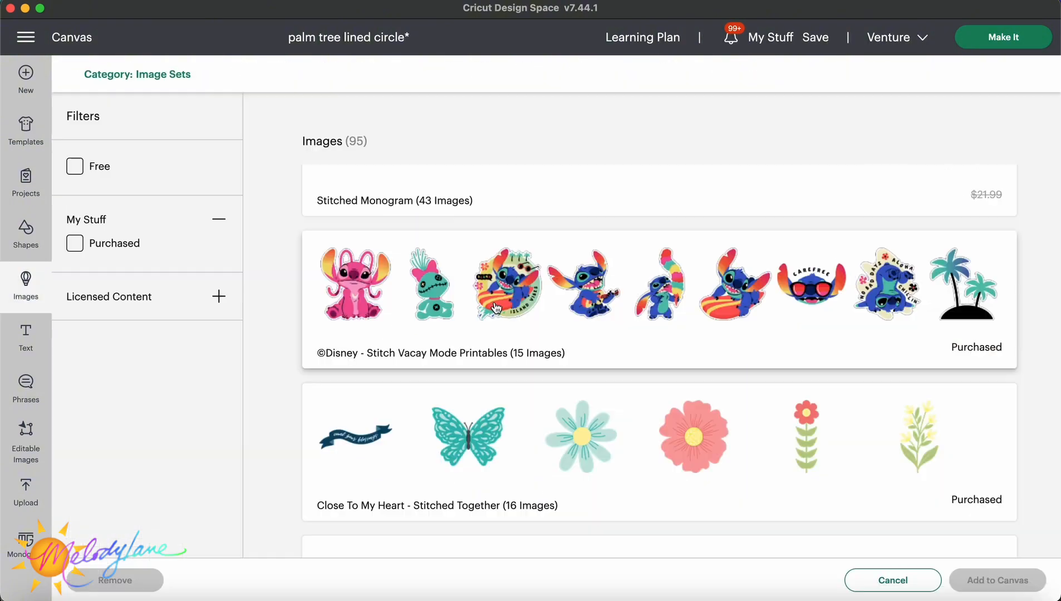
Add the Vacay Mode image from the Disney Stitch Vacay Mode Printables set to the canvas.
{"action": "left_click", "coordinate": [493, 301]}
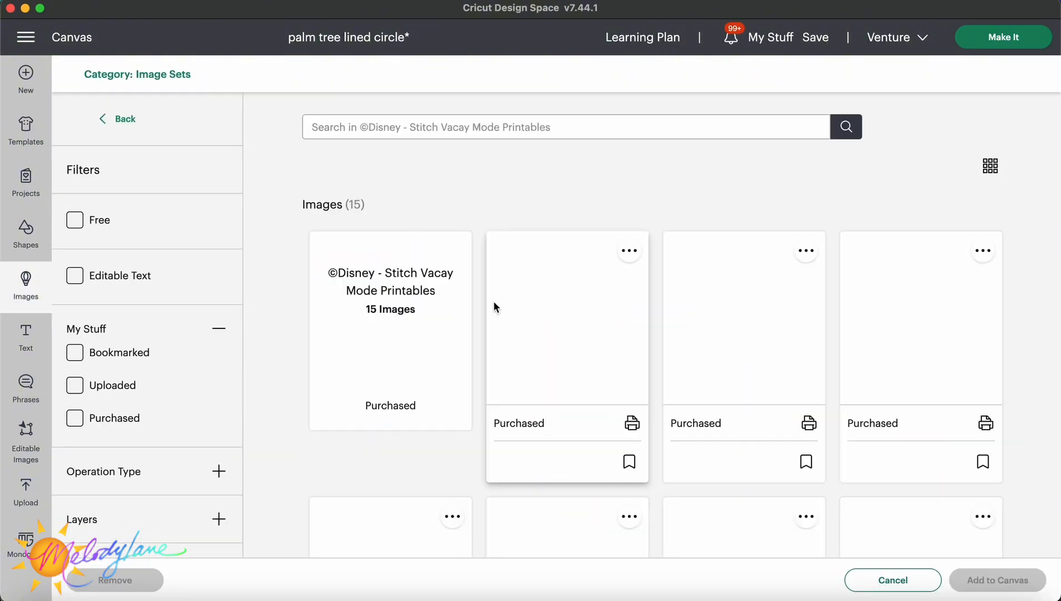
{"action": "scroll", "coordinate": [682, 362], "scroll_direction": "down", "scroll_amount": 12}
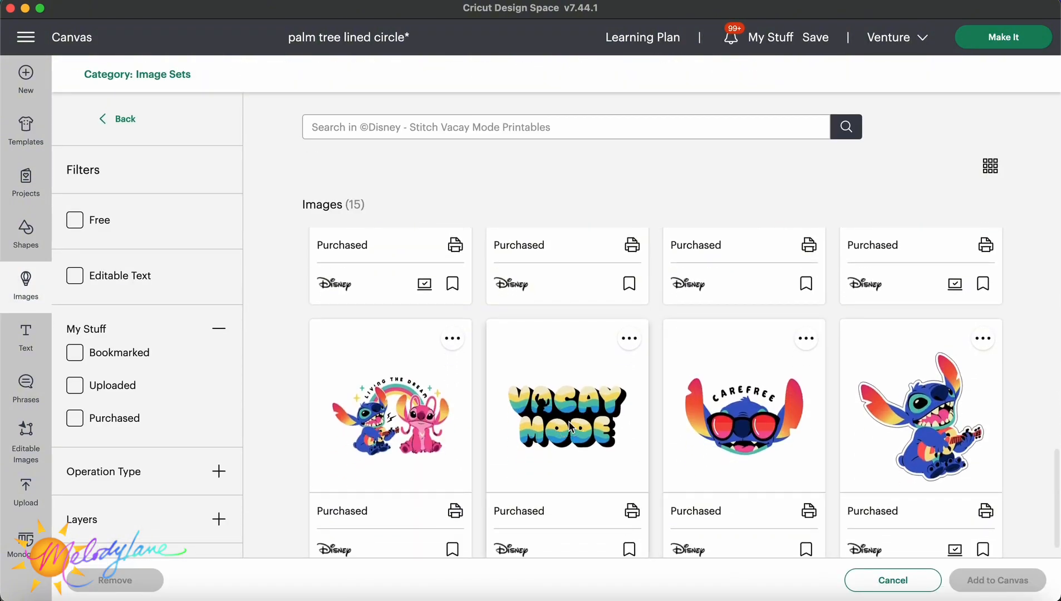
{"action": "left_click", "coordinate": [570, 426]}
{"action": "left_click", "coordinate": [1006, 585]}
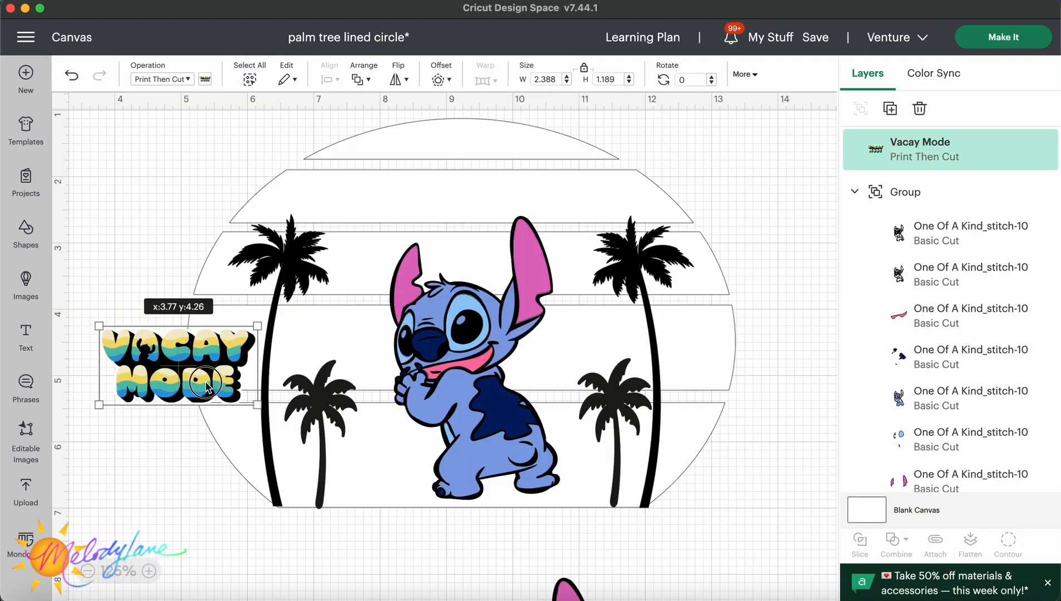
Move the Vacay Mode image to the top of the circle and enlarge it slightly.
{"action": "left_click_drag", "start_coordinate": [195, 386], "coordinate": [475, 196]}
{"action": "left_click", "coordinate": [584, 69]}
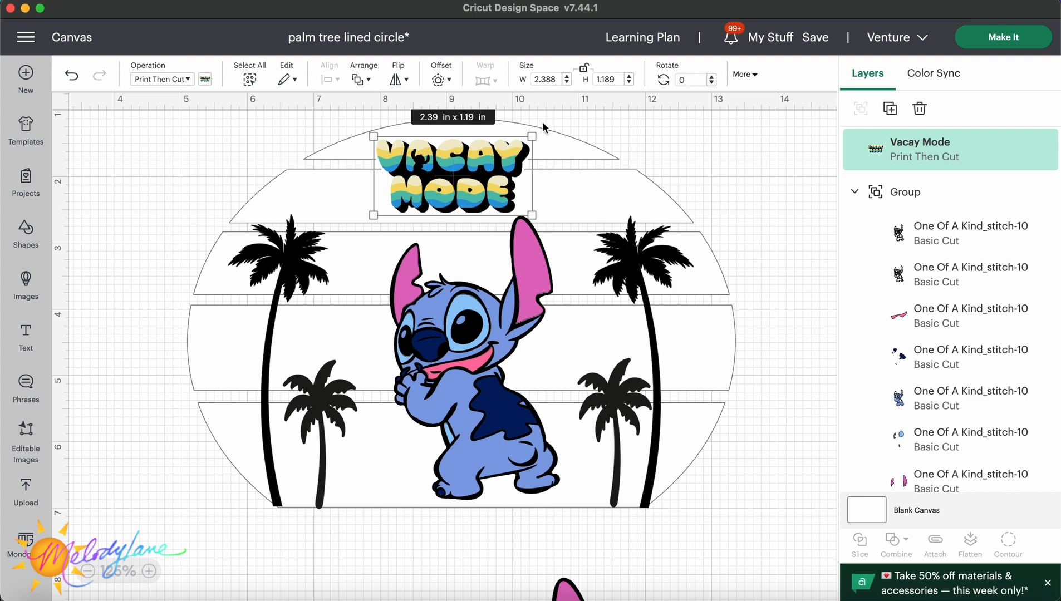
{"action": "left_click_drag", "start_coordinate": [531, 137], "coordinate": [584, 142]}
Offset the circle group by 0.528 in with rounded corners and welded offsets.
{"action": "left_click", "coordinate": [315, 201]}
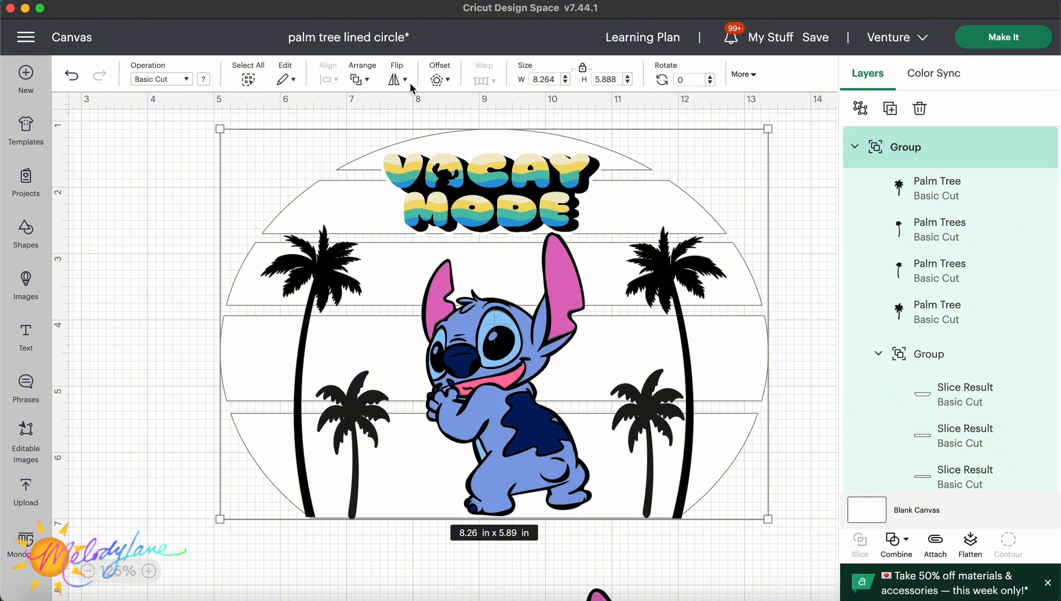
{"action": "left_click", "coordinate": [438, 81]}
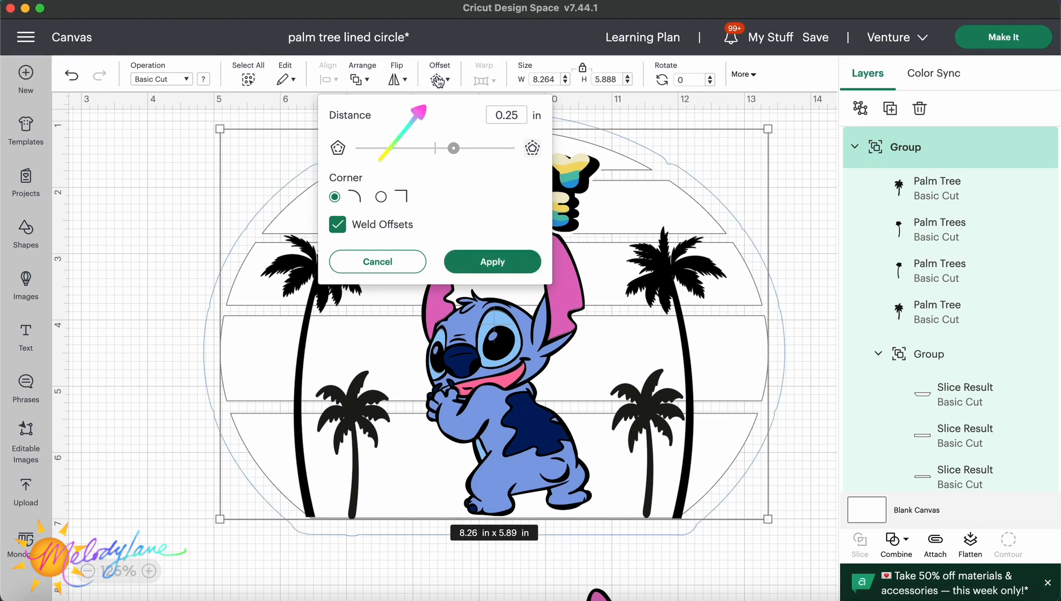
{"action": "left_click_drag", "start_coordinate": [453, 148], "coordinate": [439, 150]}
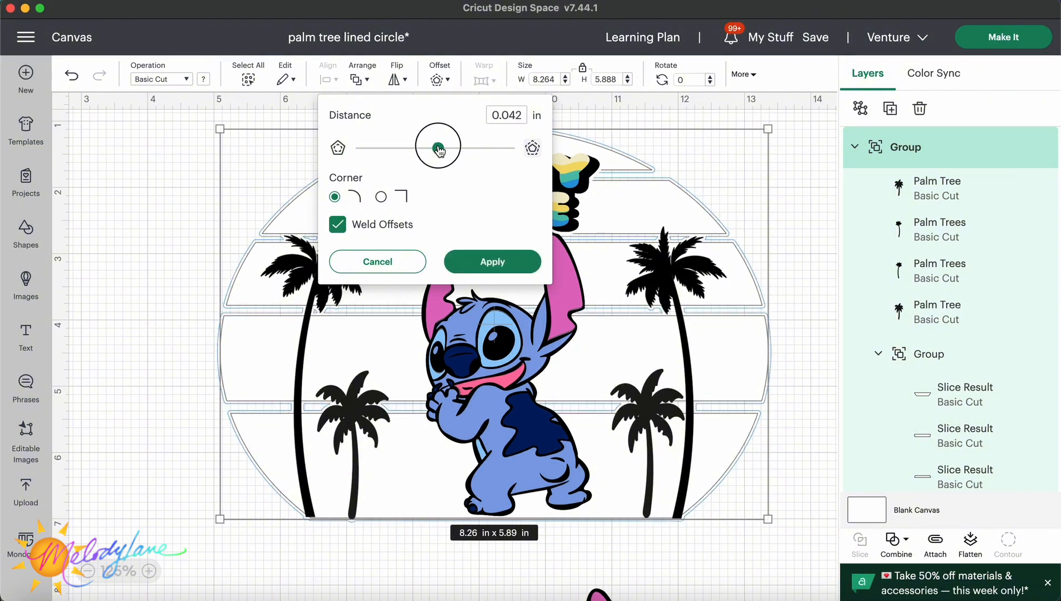
{"action": "left_click_drag", "start_coordinate": [439, 150], "coordinate": [473, 150]}
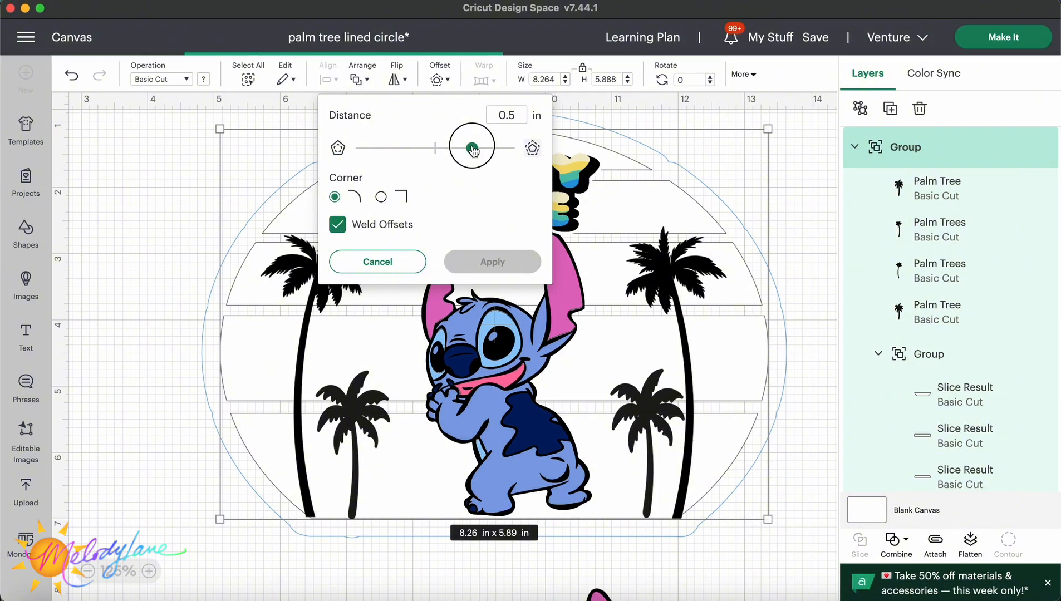
{"action": "left_click_drag", "start_coordinate": [473, 149], "coordinate": [475, 150]}
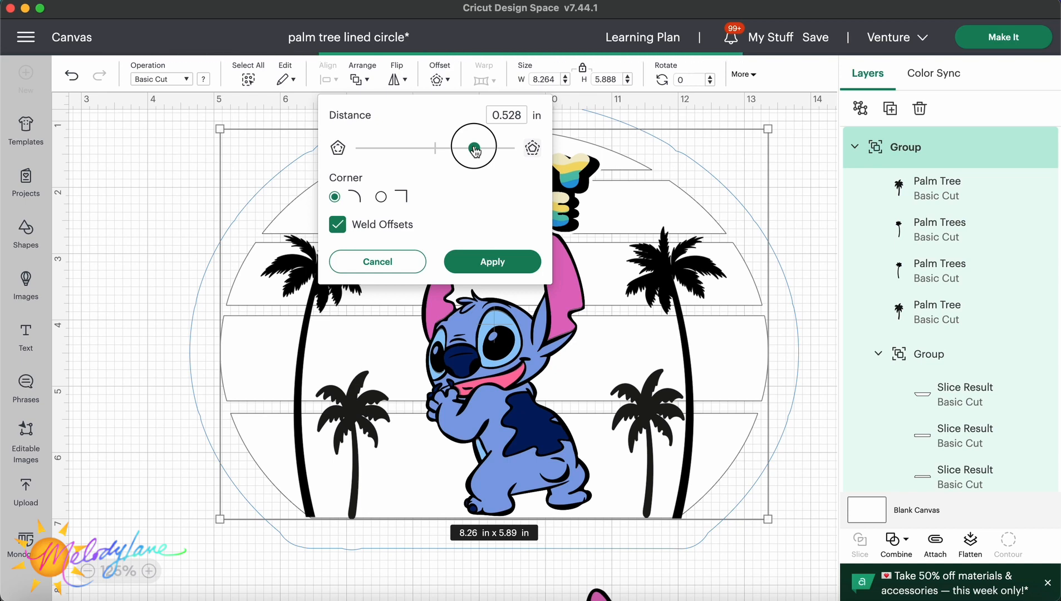
{"action": "left_click", "coordinate": [478, 260]}
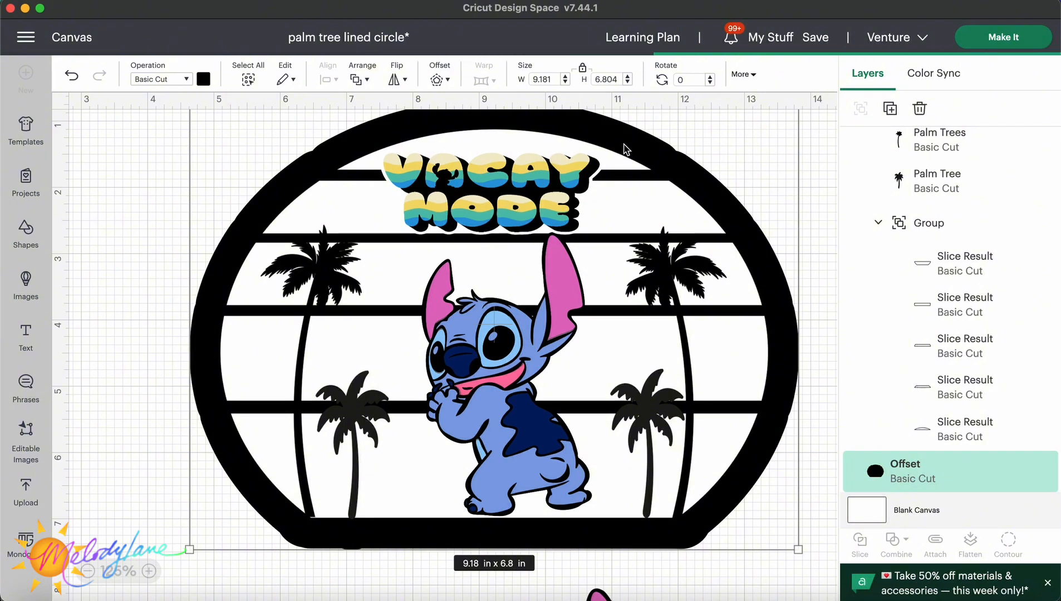
Select the whole design and flatten it into a single print-then-cut image.
{"action": "left_click", "coordinate": [624, 145]}
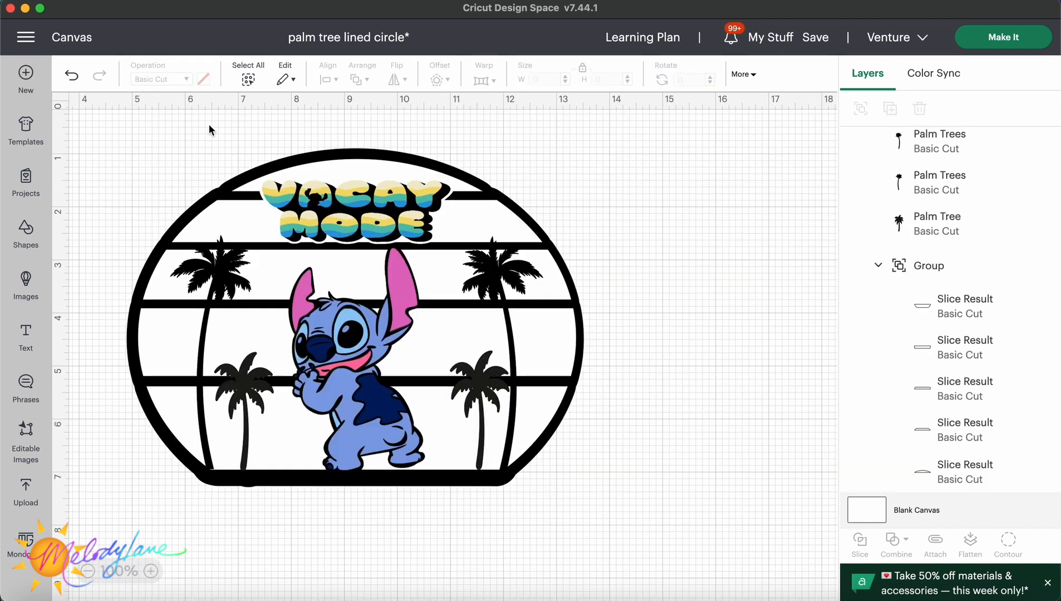
{"action": "left_click_drag", "start_coordinate": [105, 121], "coordinate": [605, 506]}
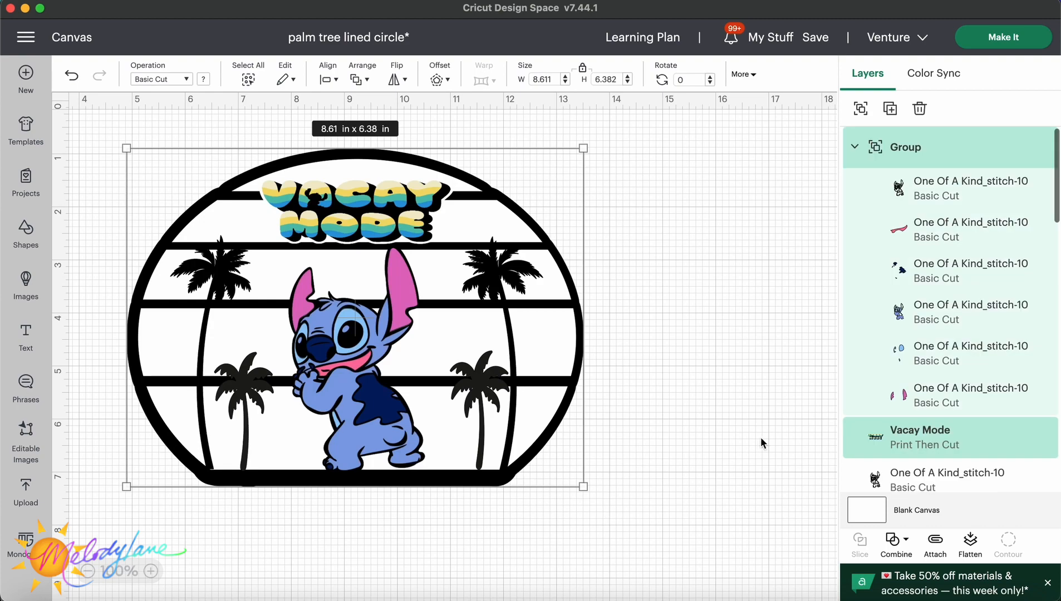
{"action": "left_click", "coordinate": [971, 543]}
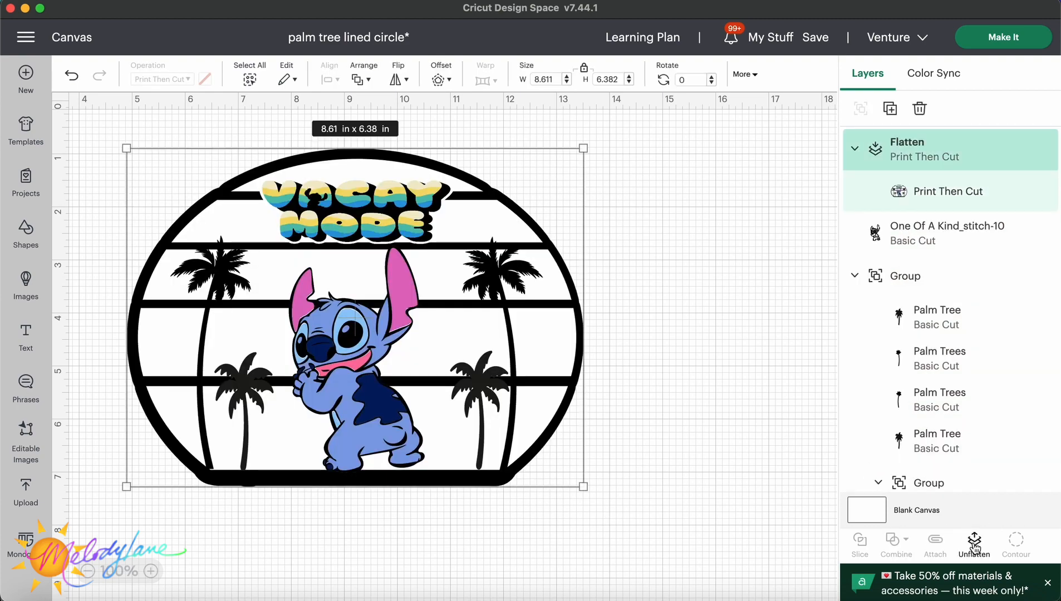
{"action": "mouse_move", "coordinate": [434, 263]}
{"action": "left_mouse_down"}
{"action": "mouse_move", "coordinate": [447, 261]}
{"action": "mouse_move", "coordinate": [435, 260]}
{"action": "left_mouse_up"}
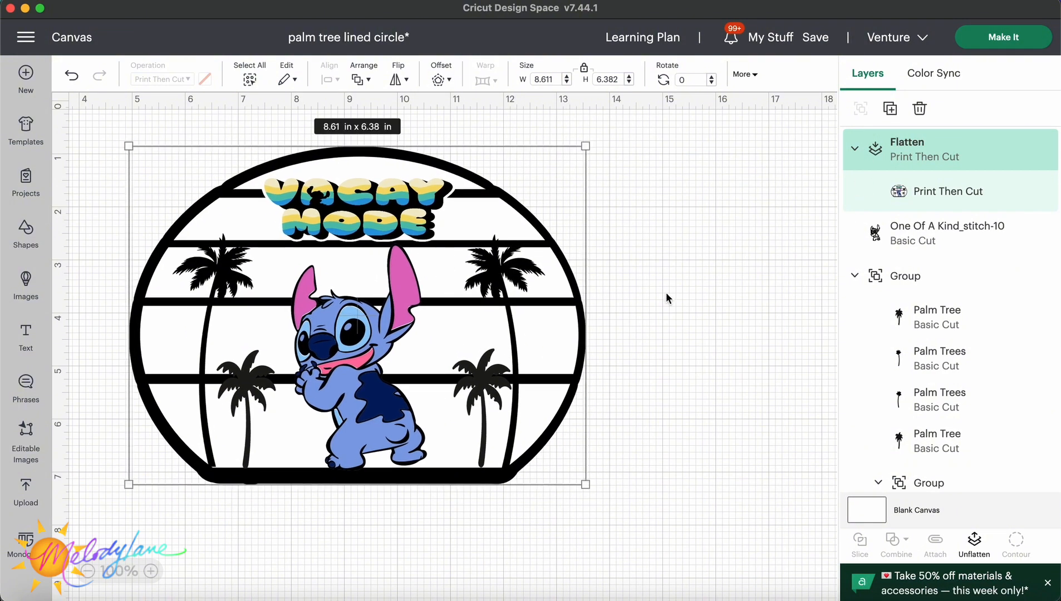
{"action": "left_click", "coordinate": [718, 321]}
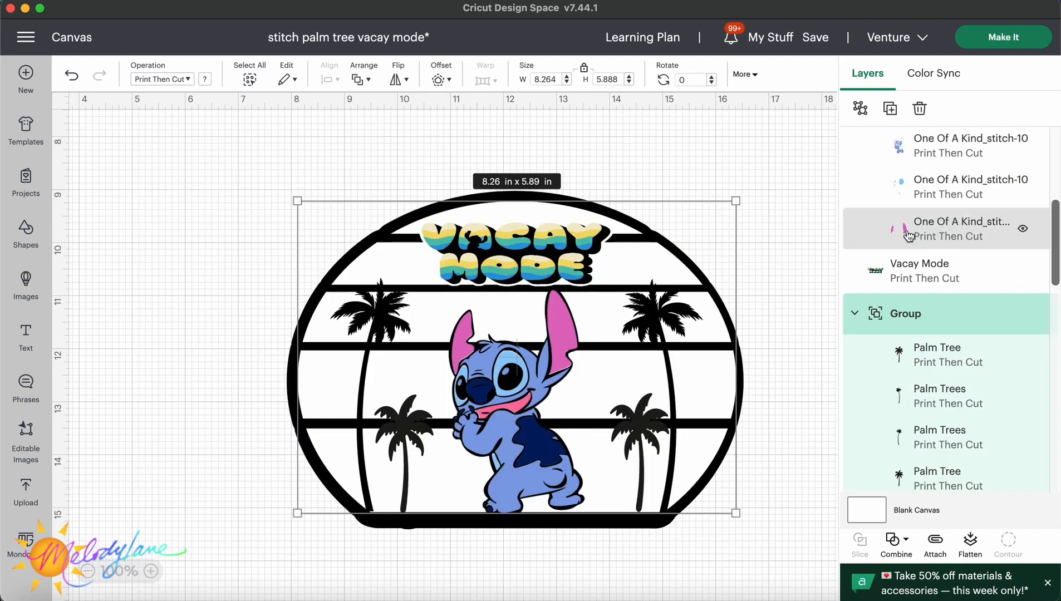
Color the lower stripes of the circle red, dark orange and orange, working upward.
{"action": "scroll", "coordinate": [909, 235], "scroll_direction": "down", "scroll_amount": 5}
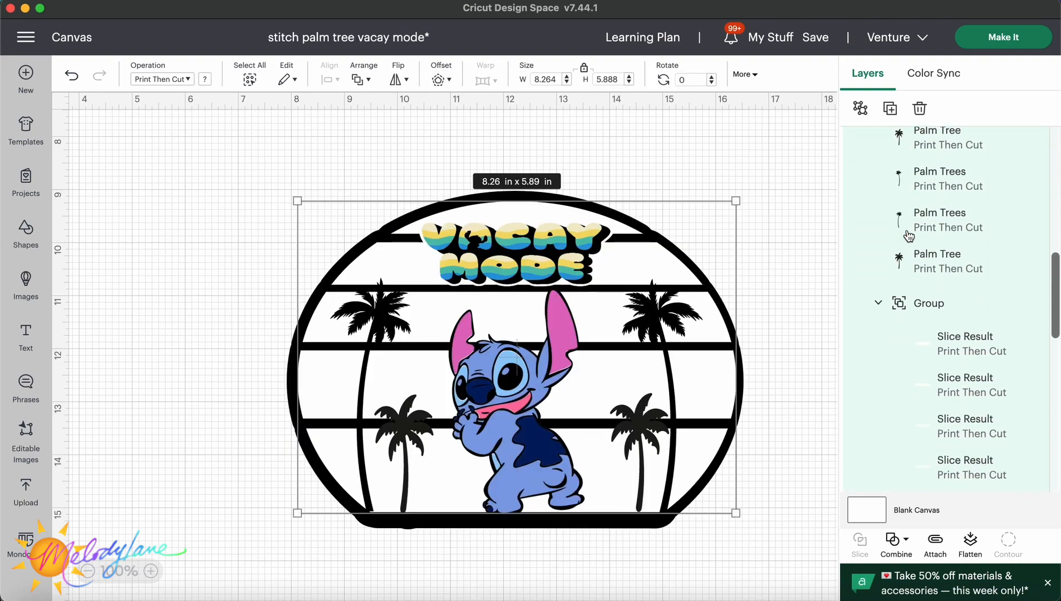
{"action": "left_click", "coordinate": [942, 294]}
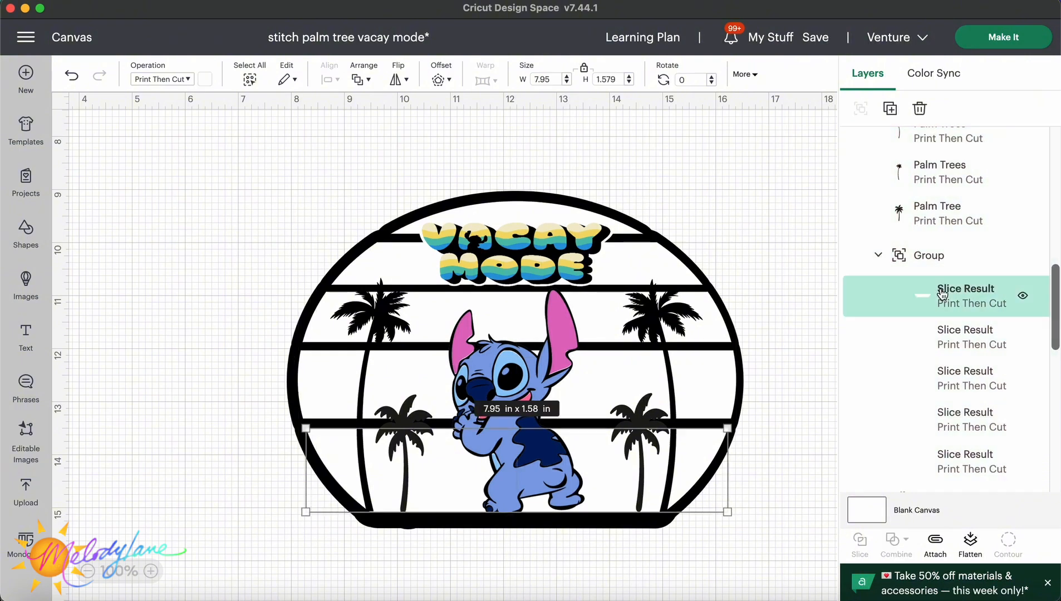
{"action": "left_click", "coordinate": [205, 79]}
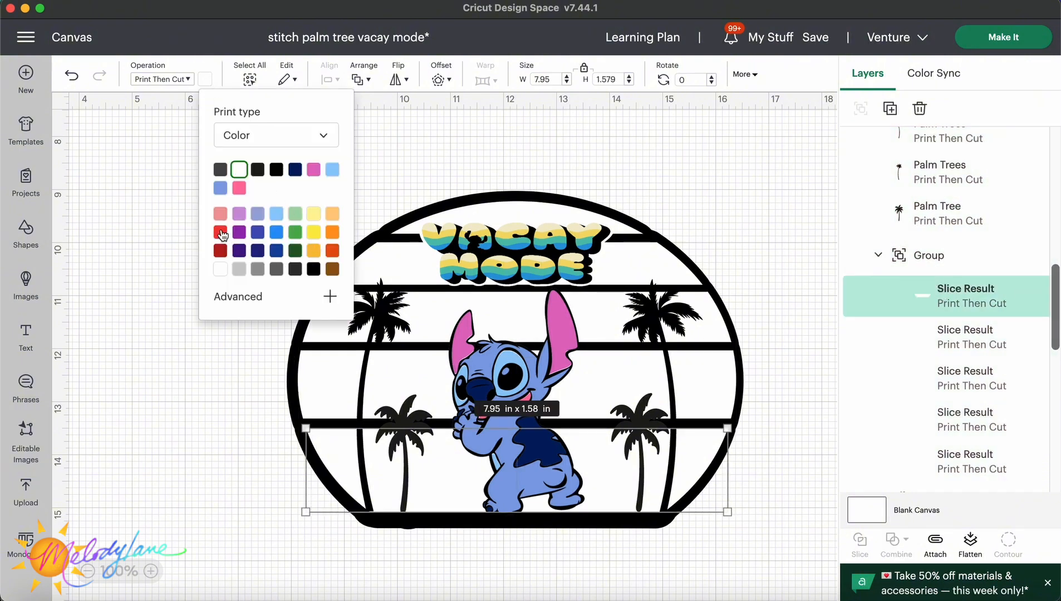
{"action": "left_click", "coordinate": [221, 232]}
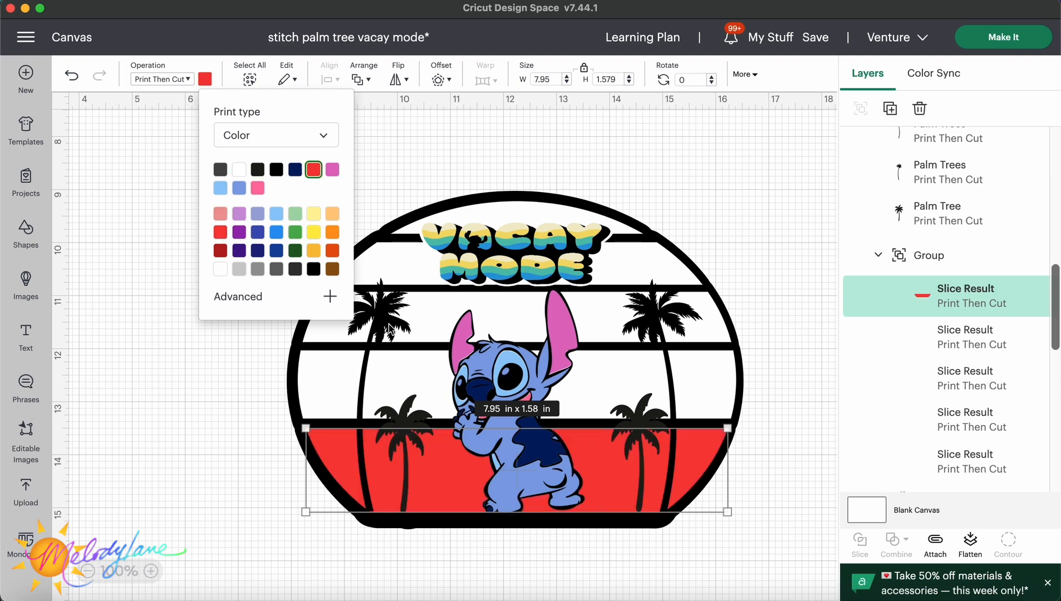
{"action": "left_click", "coordinate": [966, 337]}
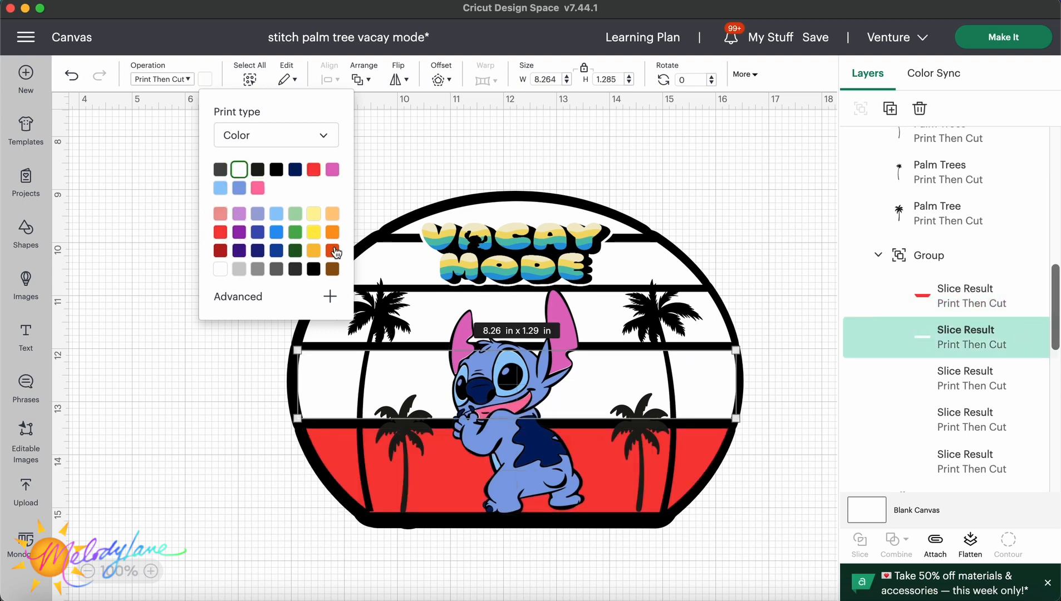
{"action": "left_click", "coordinate": [335, 252]}
{"action": "left_click", "coordinate": [912, 381]}
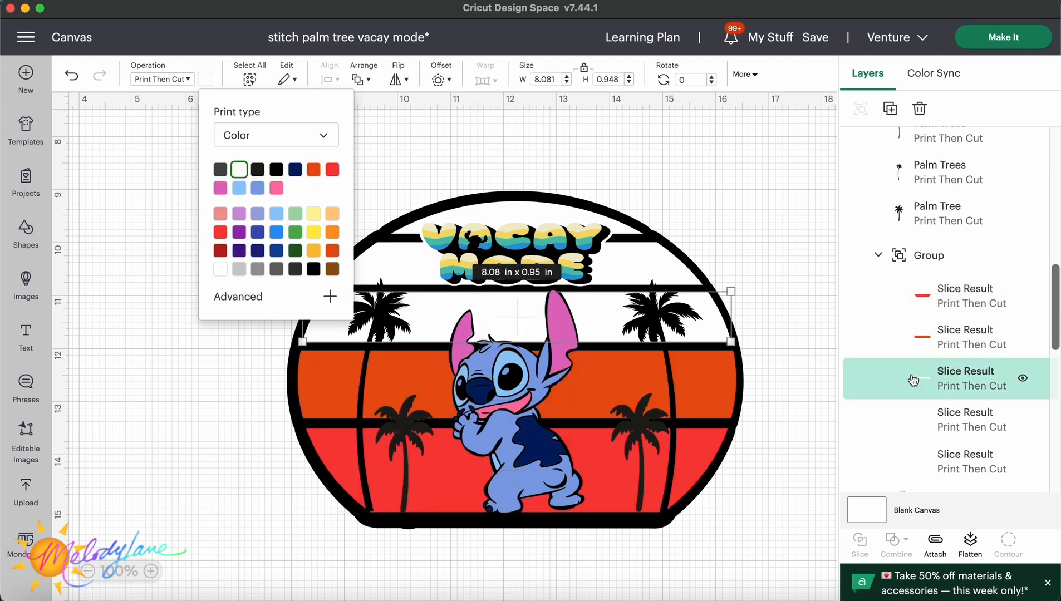
{"action": "left_click", "coordinate": [334, 232]}
Color the upper two stripes yellow and light yellow, completing the sunset gradient.
{"action": "left_click", "coordinate": [922, 414]}
{"action": "left_click", "coordinate": [315, 234]}
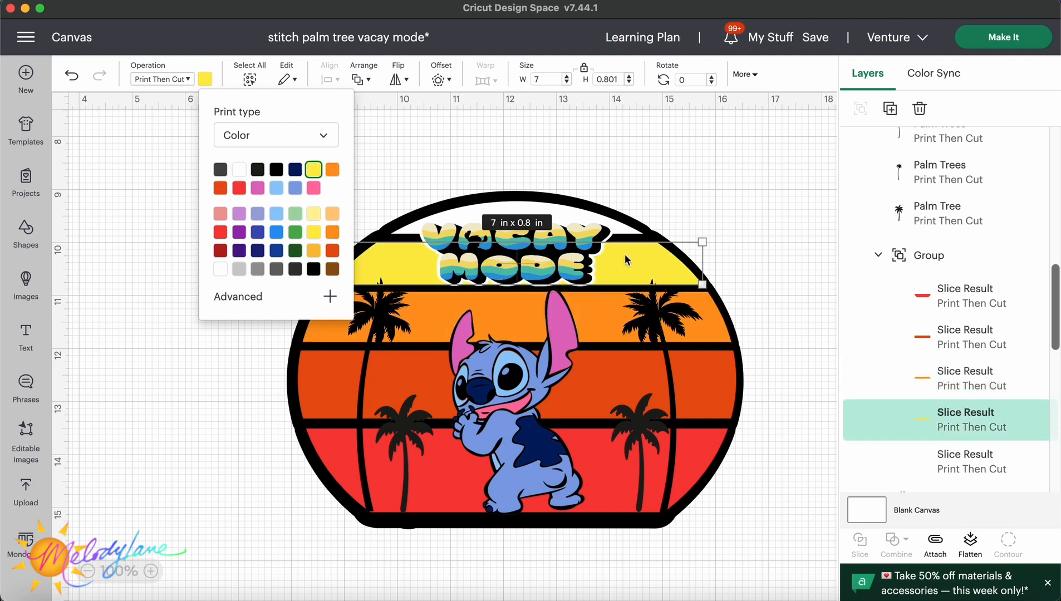
{"action": "left_click", "coordinate": [966, 462]}
{"action": "left_click", "coordinate": [318, 217]}
{"action": "left_click", "coordinate": [721, 193]}
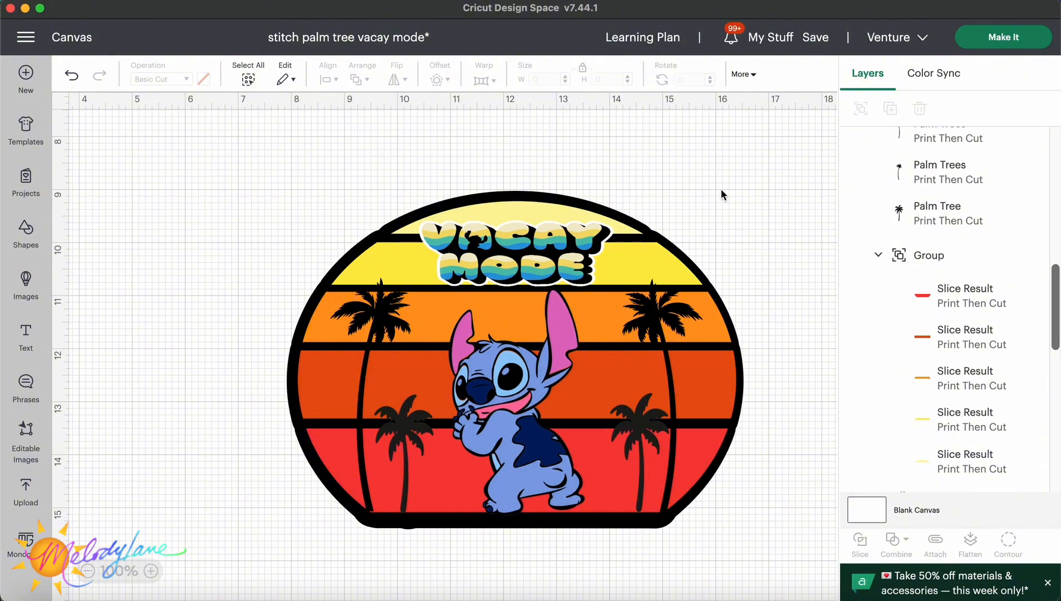
Add a text box reading O'hana and move it to the top of the circle.
{"action": "left_click_drag", "start_coordinate": [527, 244], "coordinate": [226, 187]}
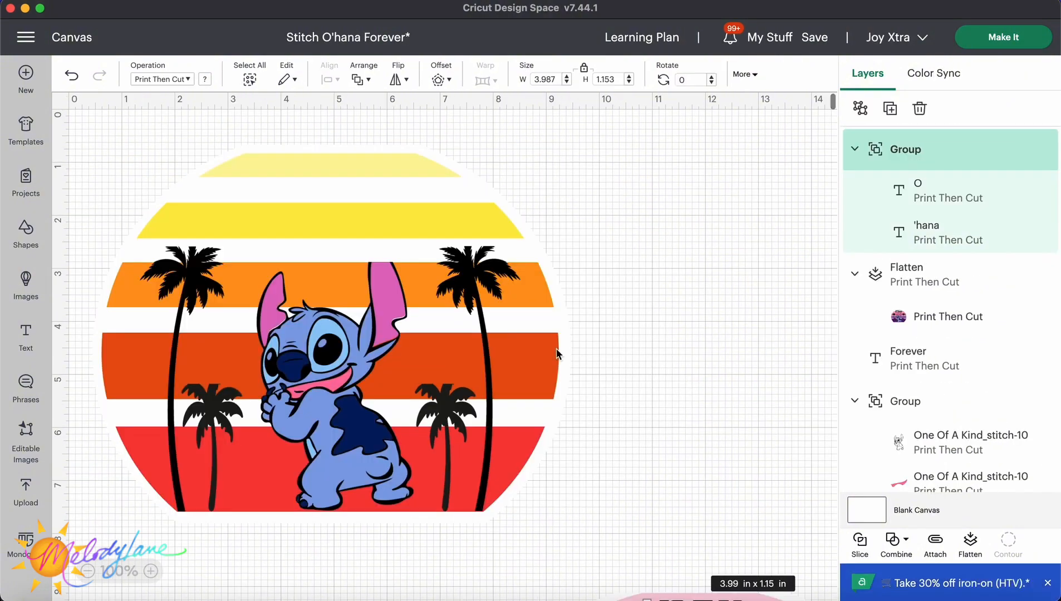
{"action": "left_click", "coordinate": [29, 332]}
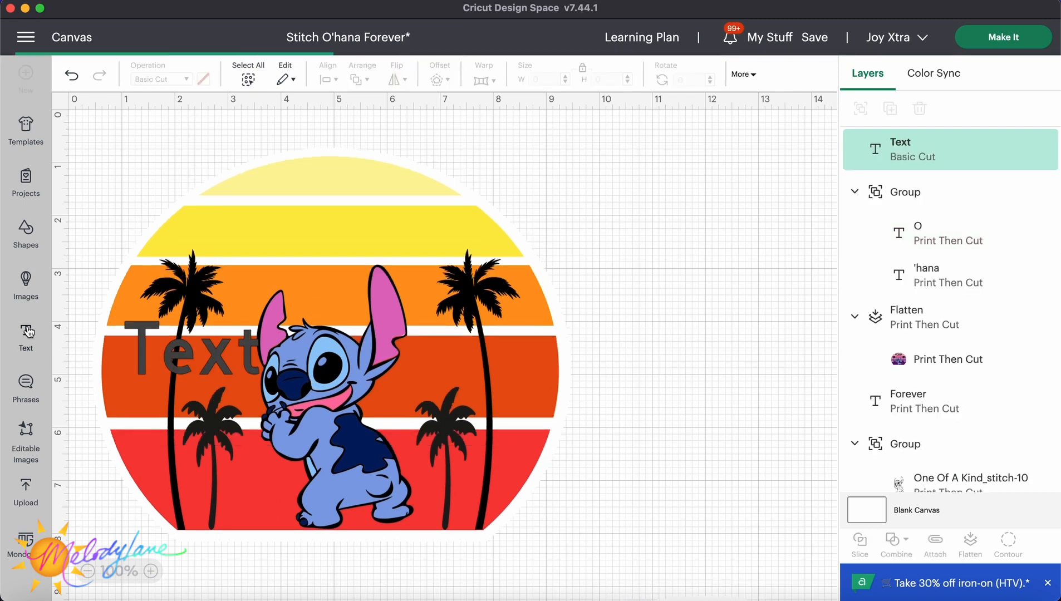
{"action": "double_click", "coordinate": [227, 346]}
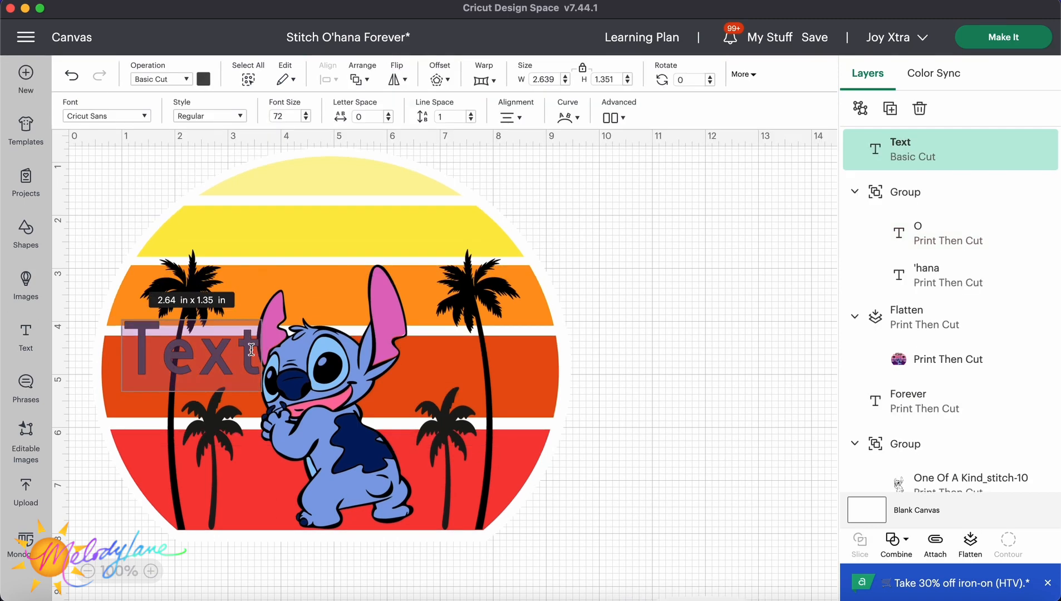
{"action": "type", "text": "O"}
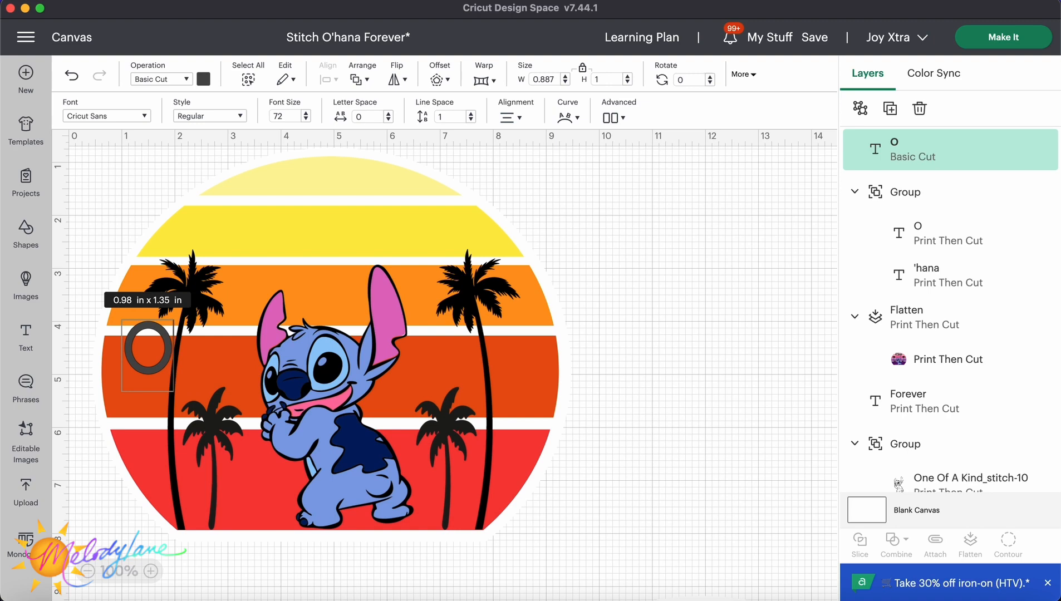
{"action": "type", "text": "'hana"}
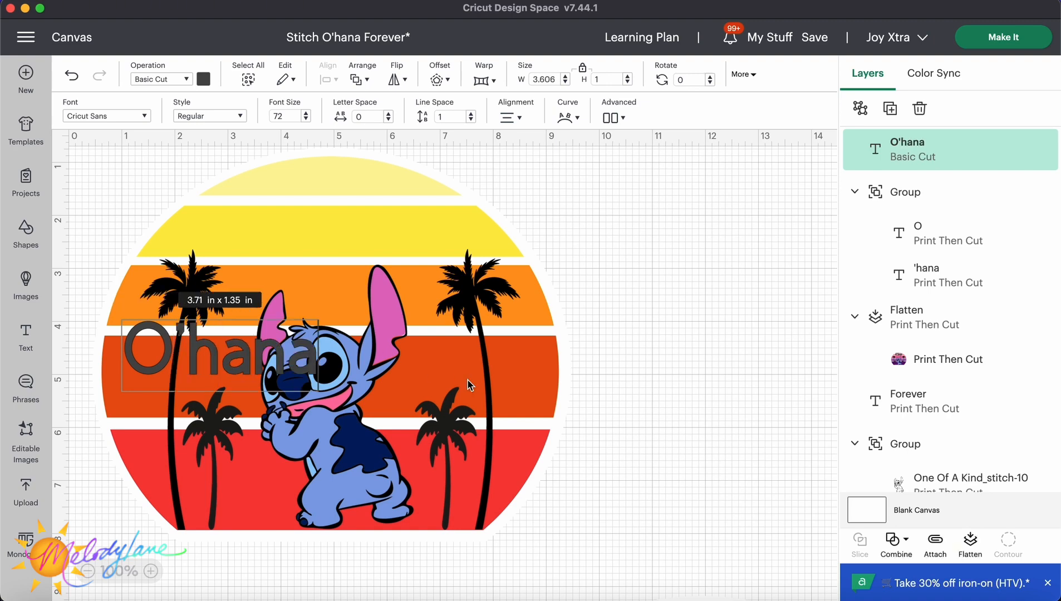
{"action": "left_click", "coordinate": [657, 417]}
{"action": "left_click_drag", "start_coordinate": [249, 360], "coordinate": [354, 213]}
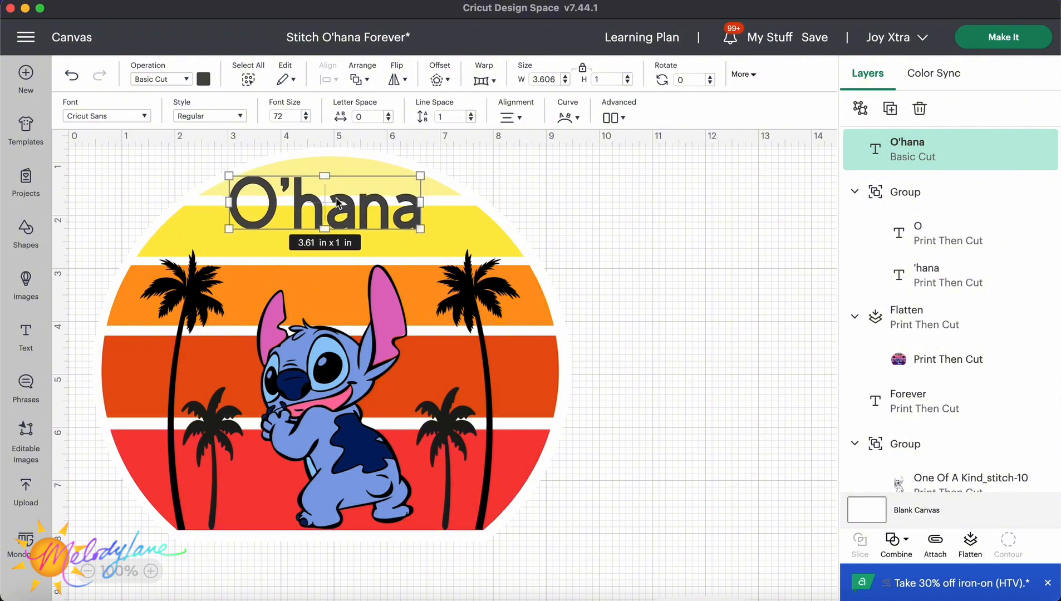
Change the O'hana text's font to the bookmarked Analog Script font.
{"action": "left_click", "coordinate": [145, 117]}
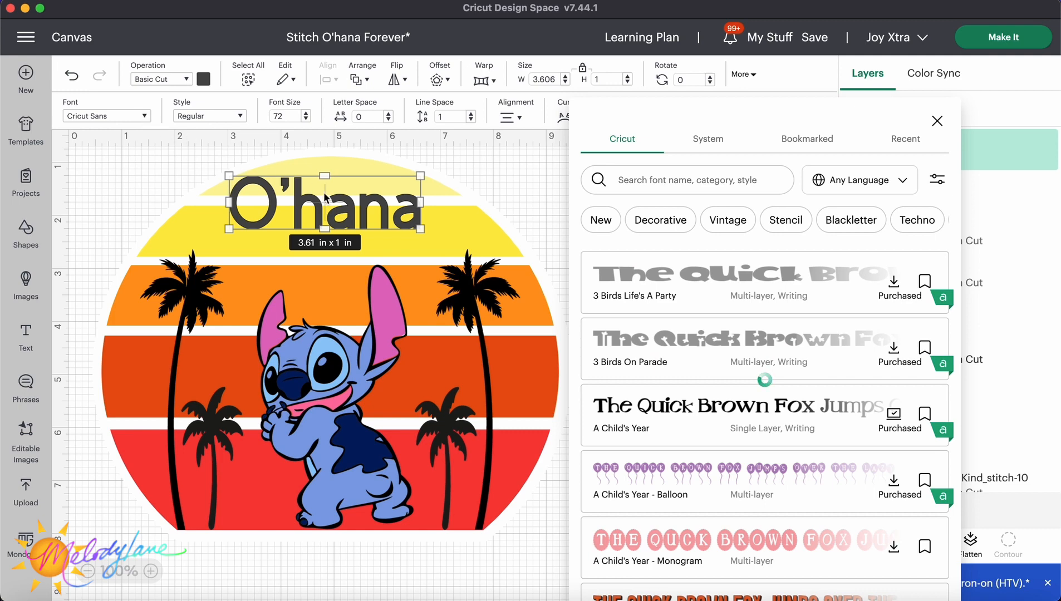
{"action": "left_click", "coordinate": [813, 143]}
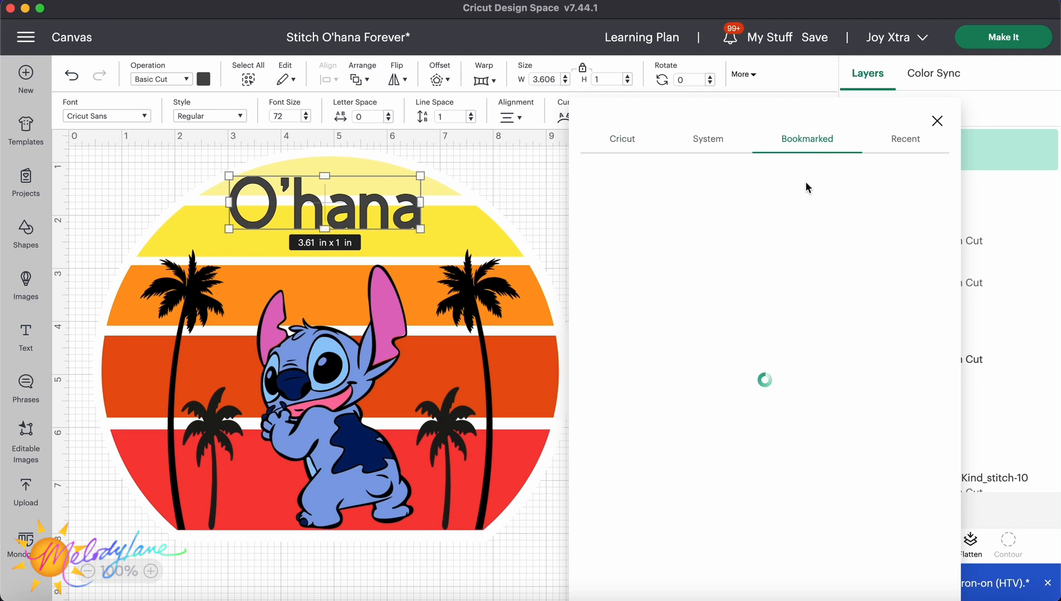
{"action": "scroll", "coordinate": [800, 274], "scroll_direction": "down", "scroll_amount": 3}
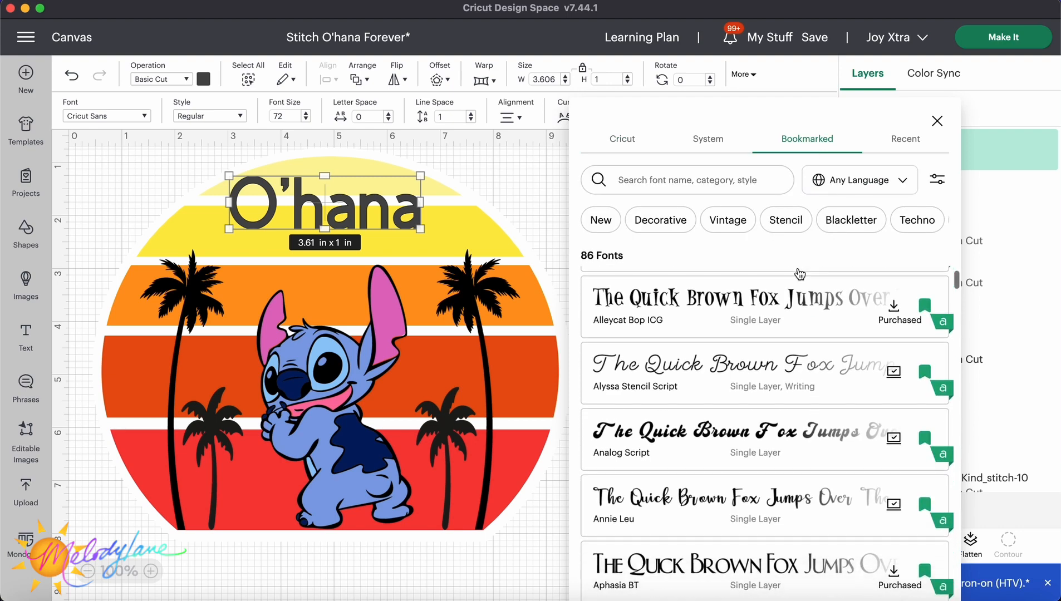
{"action": "scroll", "coordinate": [800, 274], "scroll_direction": "down", "scroll_amount": 1}
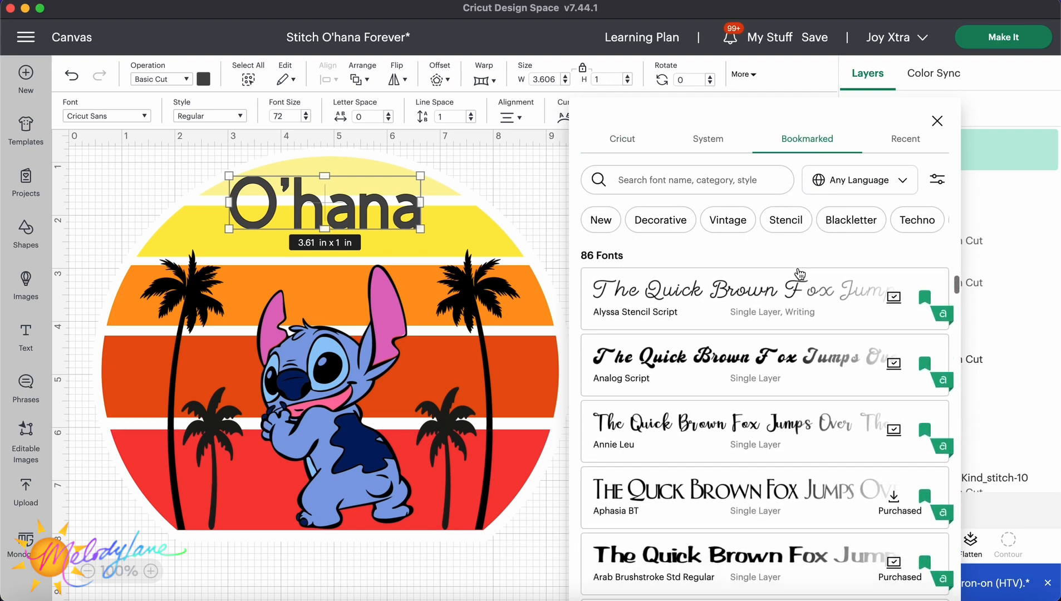
{"action": "left_click", "coordinate": [791, 362]}
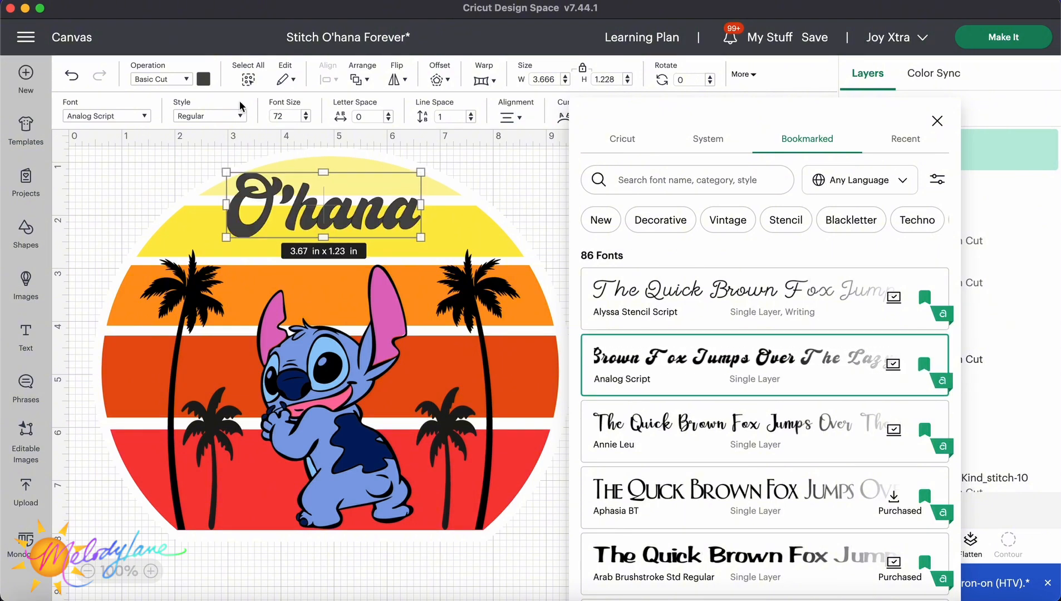
Color the O'hana text black.
{"action": "left_click", "coordinate": [203, 80]}
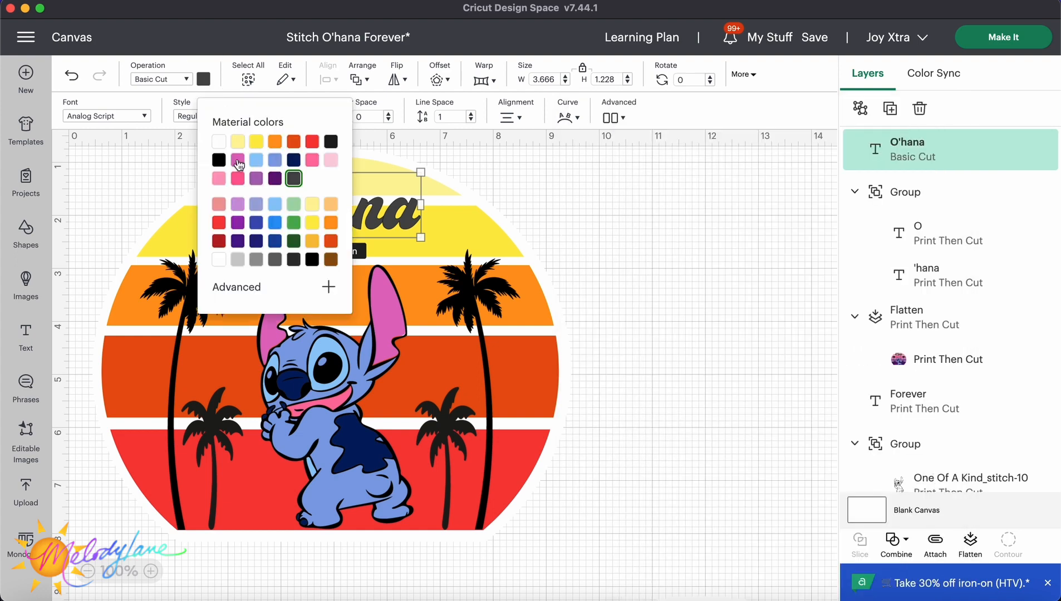
{"action": "left_click", "coordinate": [218, 160]}
{"action": "left_click", "coordinate": [155, 168]}
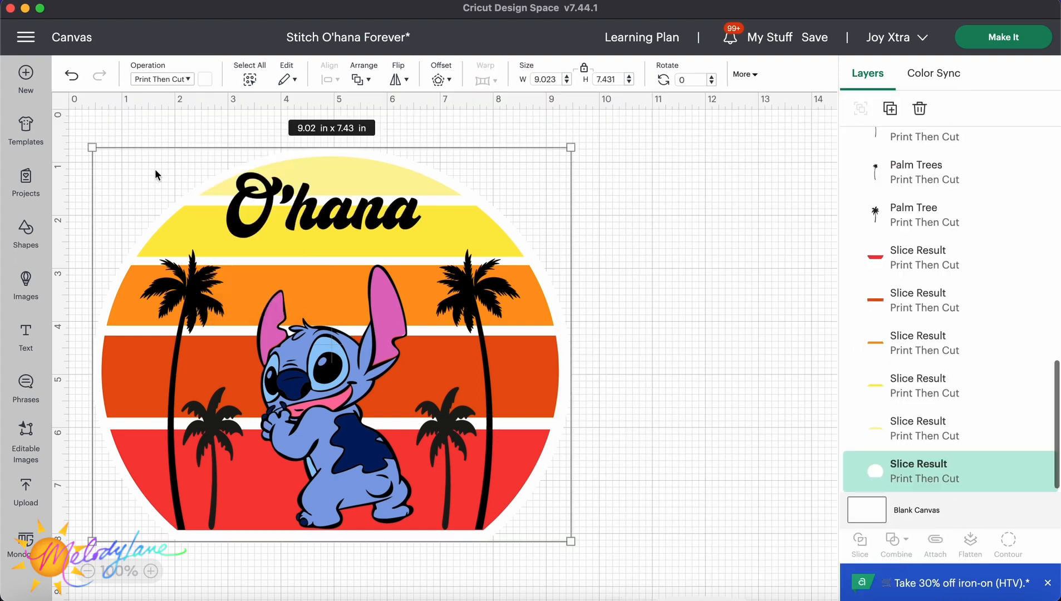
{"action": "left_click", "coordinate": [443, 121]}
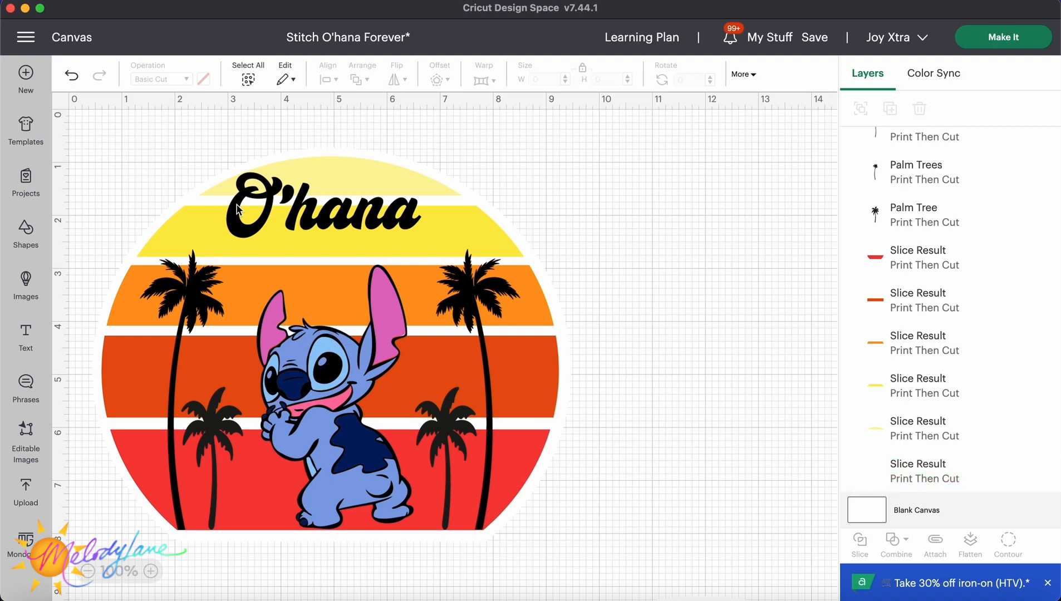
Add a new text box beside the circle and change its text to Forever.
{"action": "left_click", "coordinate": [25, 336]}
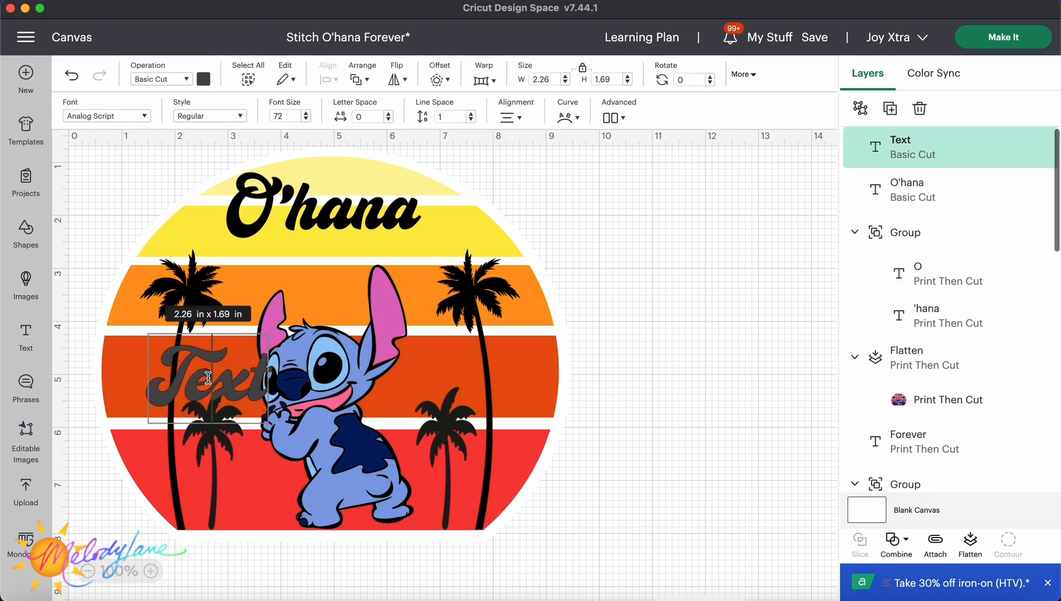
{"action": "left_click_drag", "start_coordinate": [211, 365], "coordinate": [630, 263]}
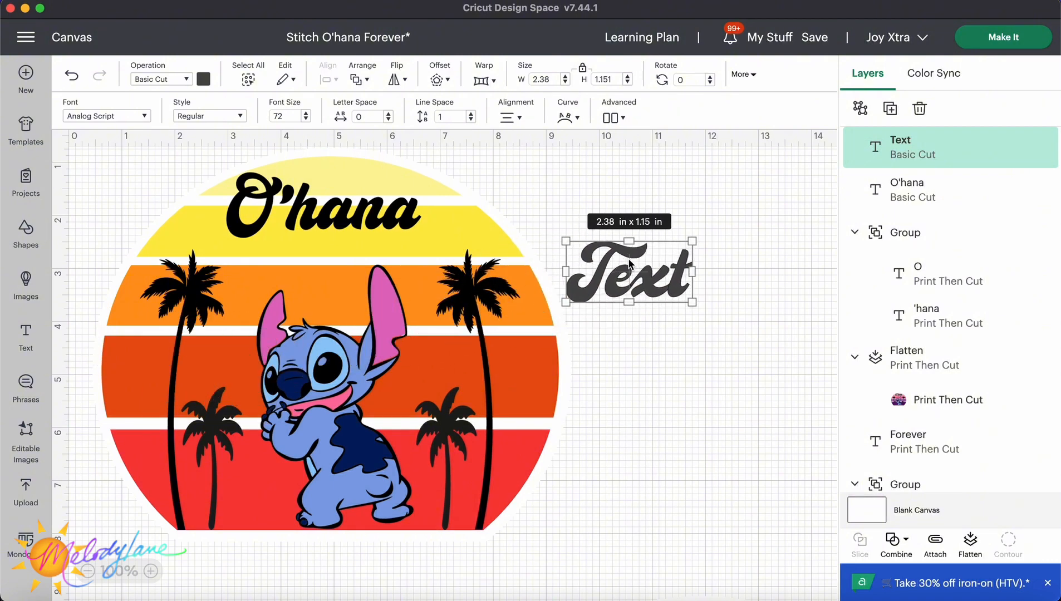
{"action": "double_click", "coordinate": [683, 271]}
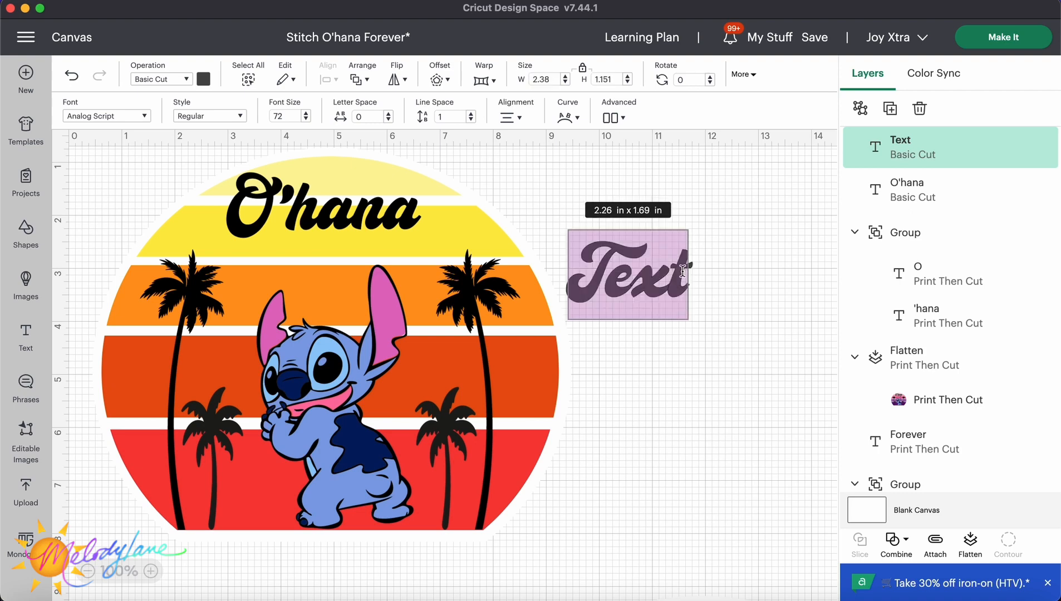
{"action": "key", "text": "BackSpace"}
{"action": "type", "text": "Fo"}
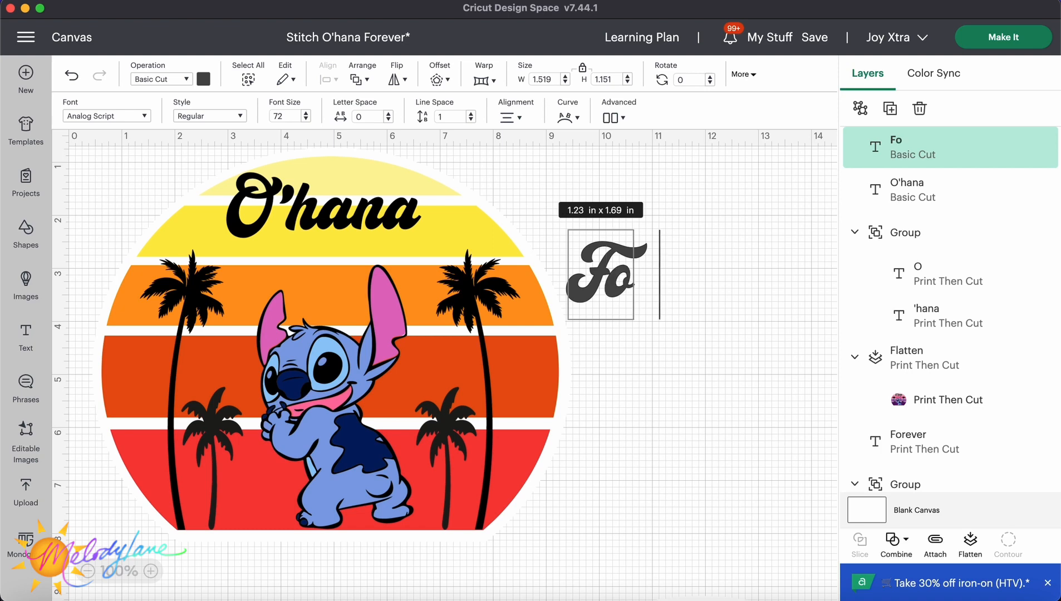
{"action": "type", "text": "rever"}
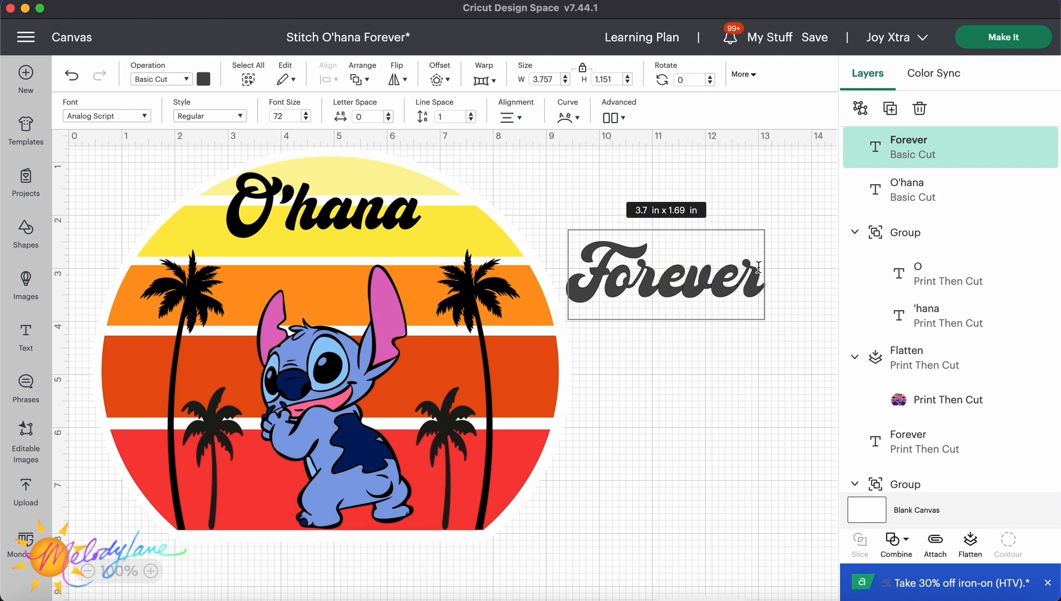
Move the Forever text under O'hana and shrink it slightly.
{"action": "left_click", "coordinate": [747, 209]}
{"action": "left_click_drag", "start_coordinate": [717, 272], "coordinate": [373, 260]}
{"action": "left_click_drag", "start_coordinate": [422, 224], "coordinate": [416, 229]}
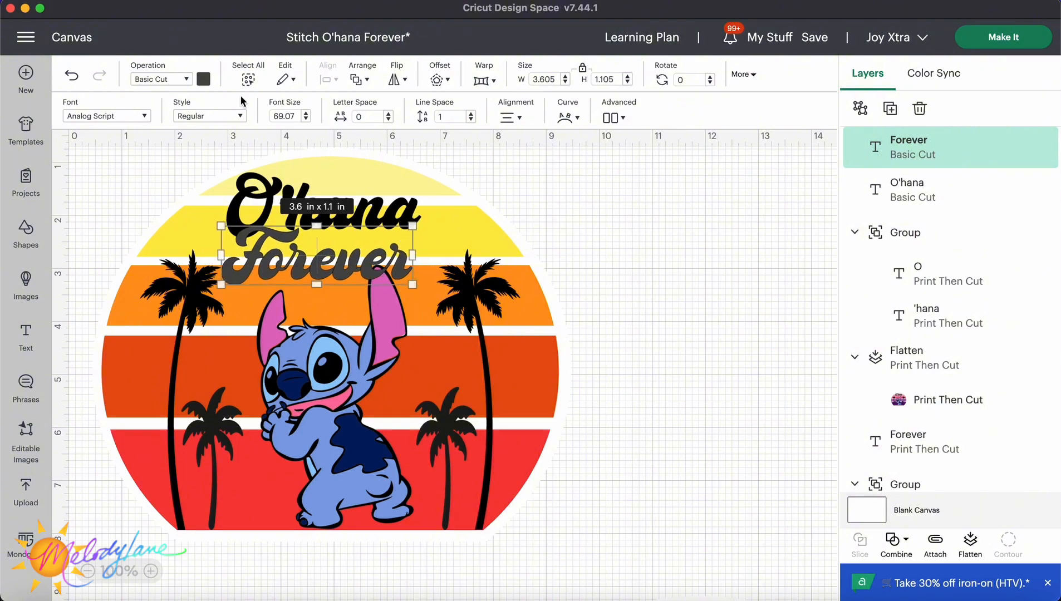
Change the Forever text's font to Artisual Deco from the bookmarked fonts.
{"action": "left_click", "coordinate": [133, 115]}
{"action": "left_click_drag", "start_coordinate": [718, 127], "coordinate": [686, 122]}
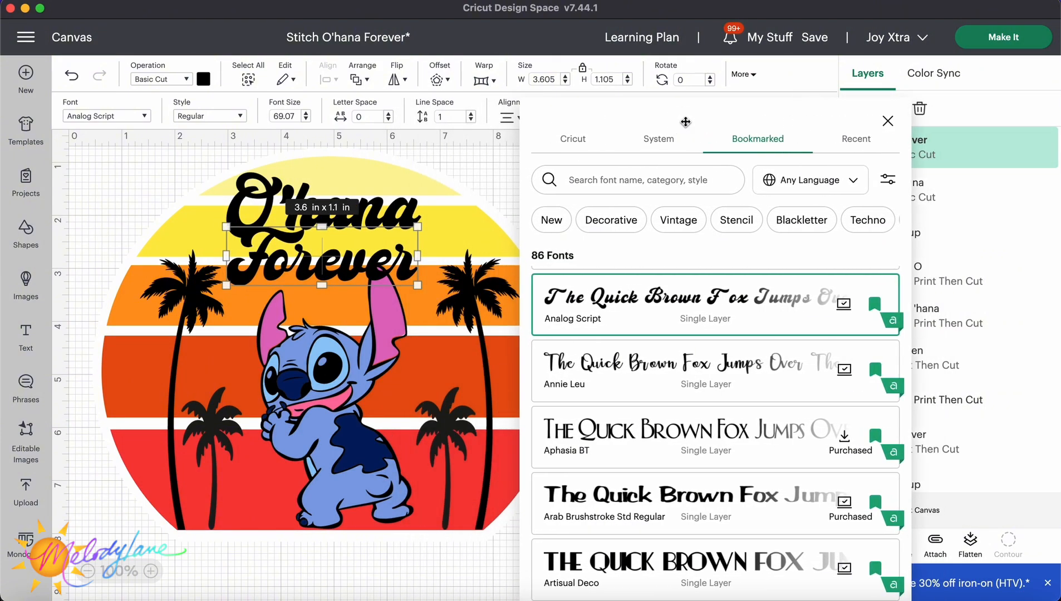
{"action": "scroll", "coordinate": [720, 300], "scroll_direction": "down", "scroll_amount": 5}
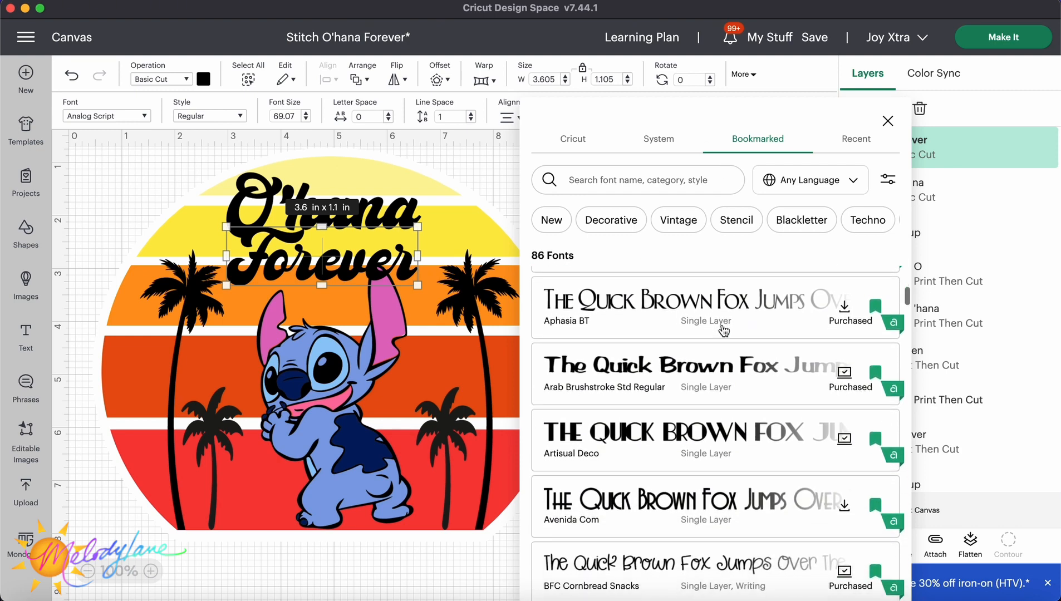
{"action": "scroll", "coordinate": [724, 331], "scroll_direction": "down", "scroll_amount": 2}
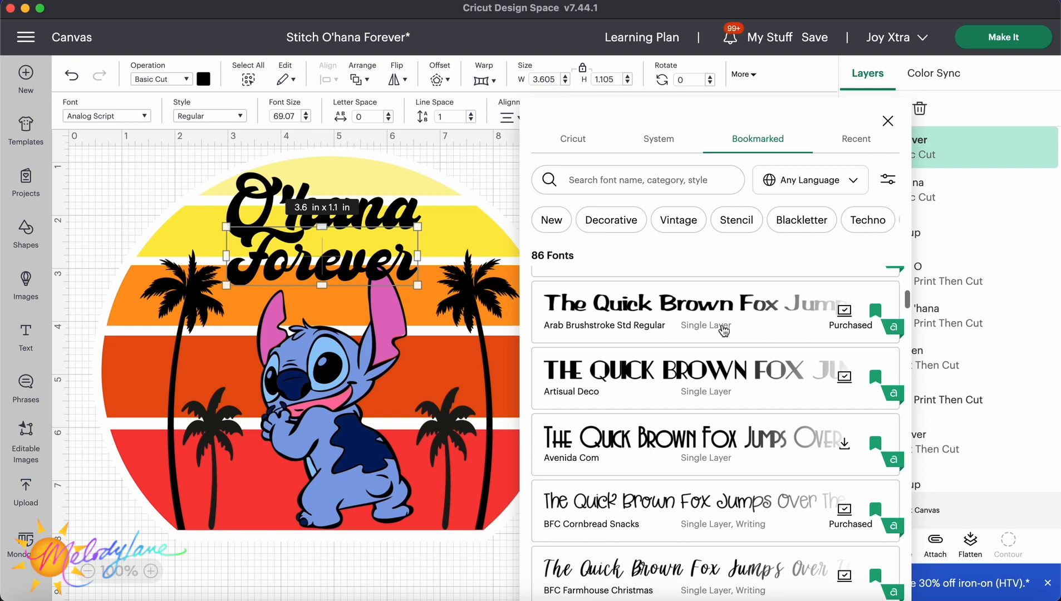
{"action": "left_click", "coordinate": [718, 380]}
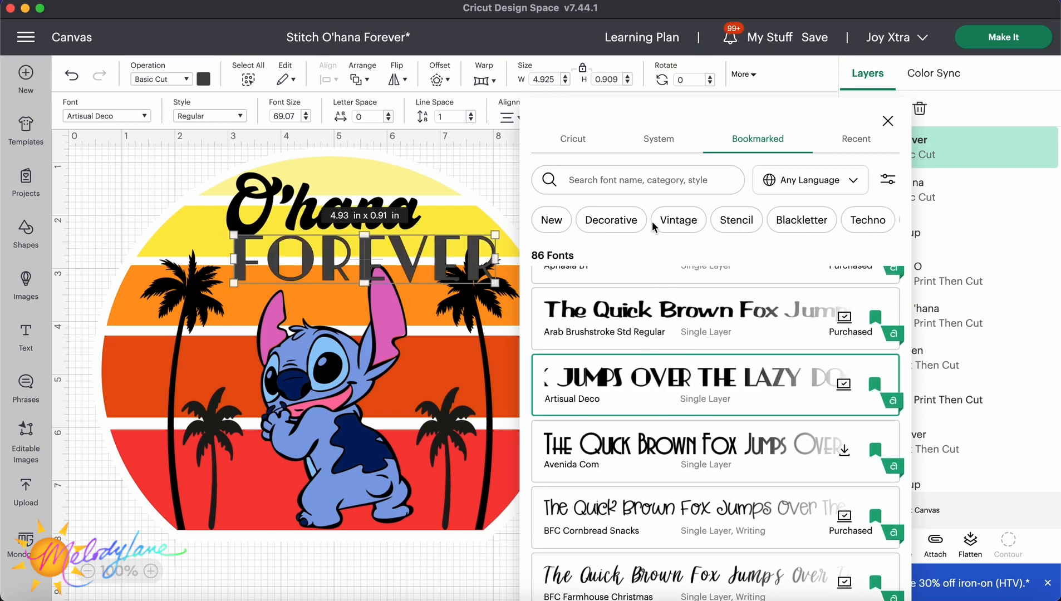
{"action": "left_click", "coordinate": [887, 121]}
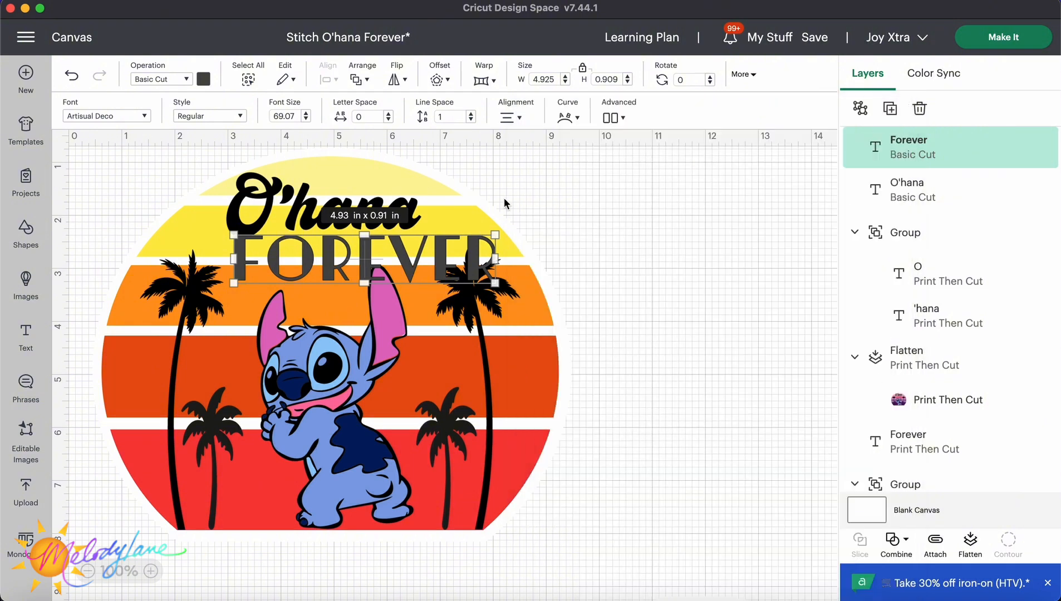
Color the Forever text black.
{"action": "left_click", "coordinate": [204, 79]}
{"action": "left_click", "coordinate": [219, 161]}
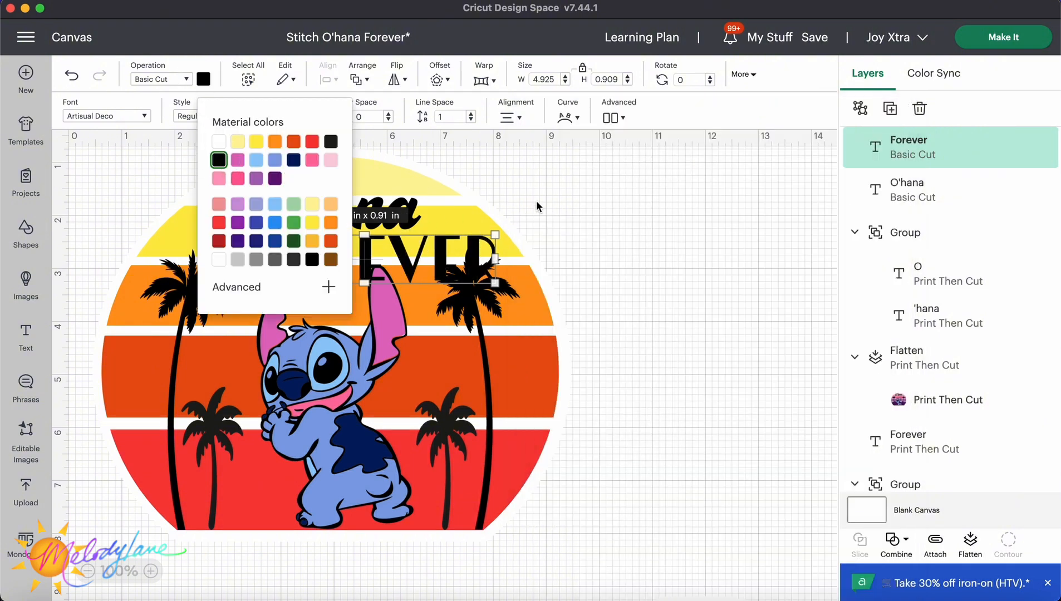
{"action": "left_click", "coordinate": [538, 207]}
{"action": "left_click", "coordinate": [624, 231]}
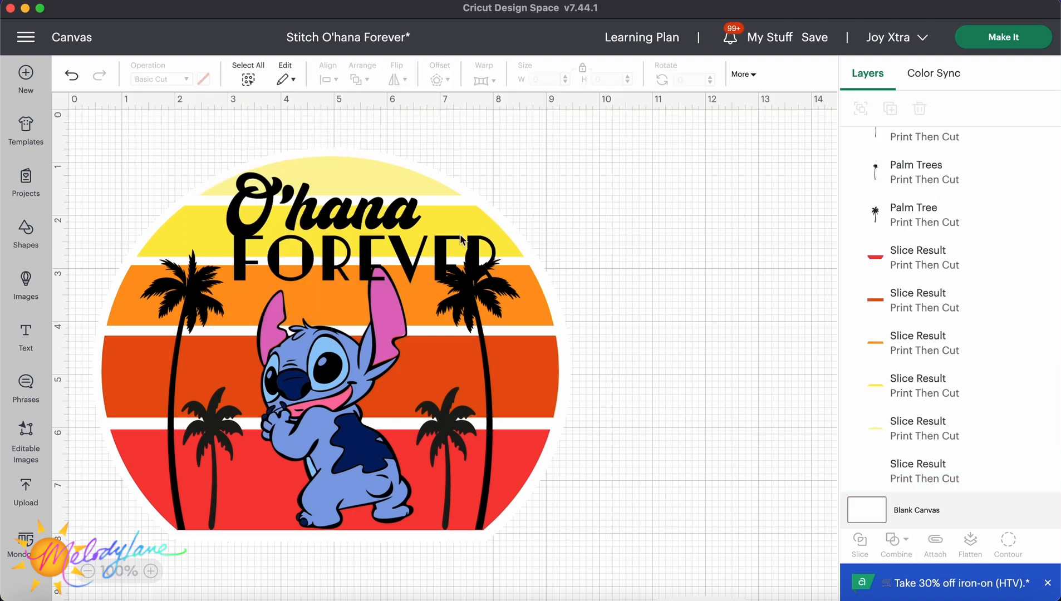
Resize Forever to about 3.8 in wide and place it directly beneath O'hana.
{"action": "left_click_drag", "start_coordinate": [461, 240], "coordinate": [424, 242]}
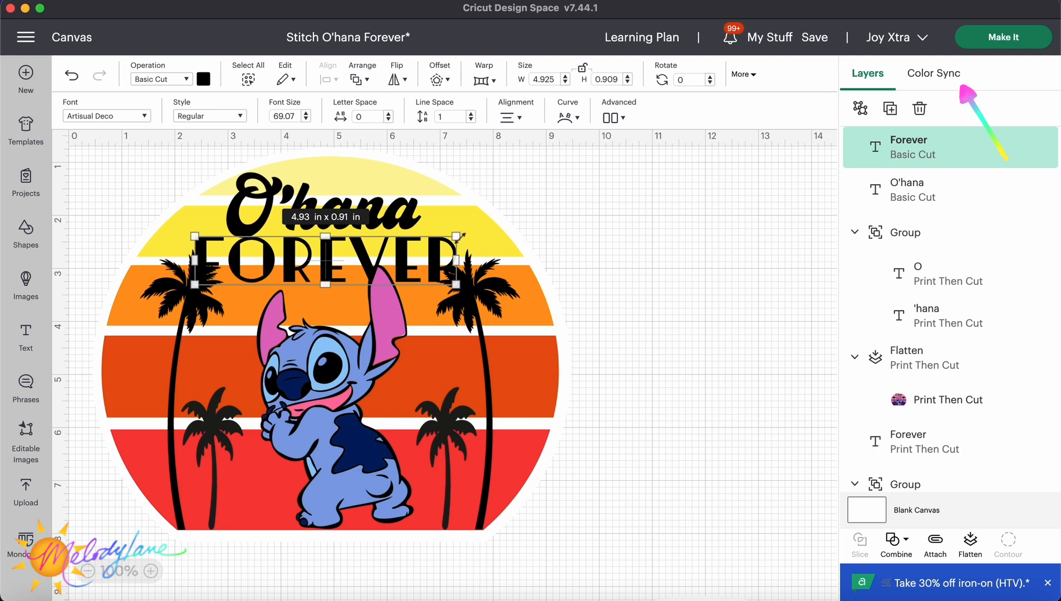
{"action": "left_click_drag", "start_coordinate": [460, 236], "coordinate": [377, 259]}
{"action": "left_click_drag", "start_coordinate": [392, 255], "coordinate": [395, 255]}
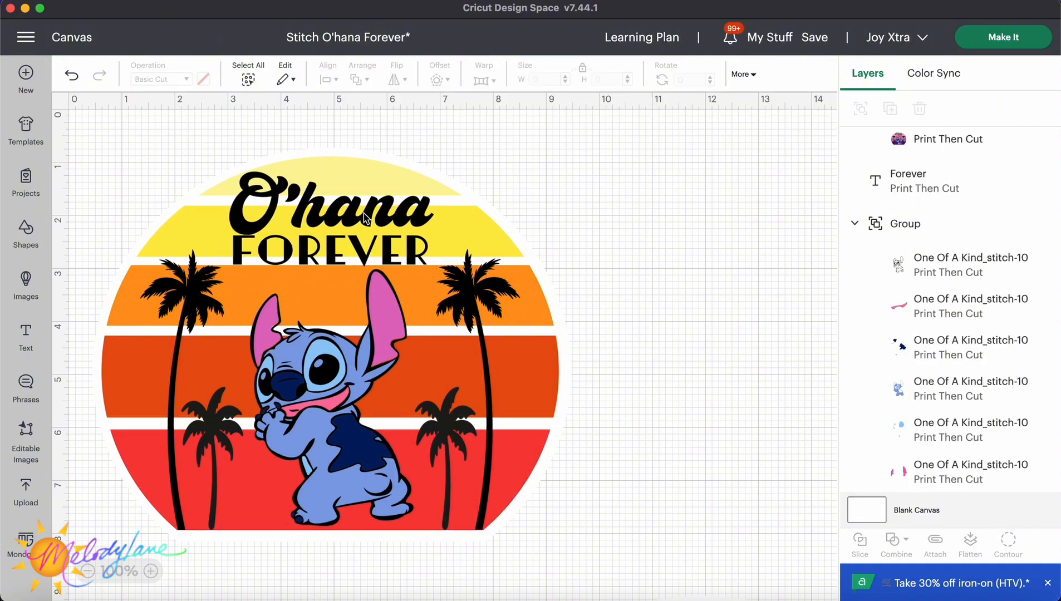
Select both O'hana and Forever and center them horizontally.
{"action": "left_click", "coordinate": [363, 215]}
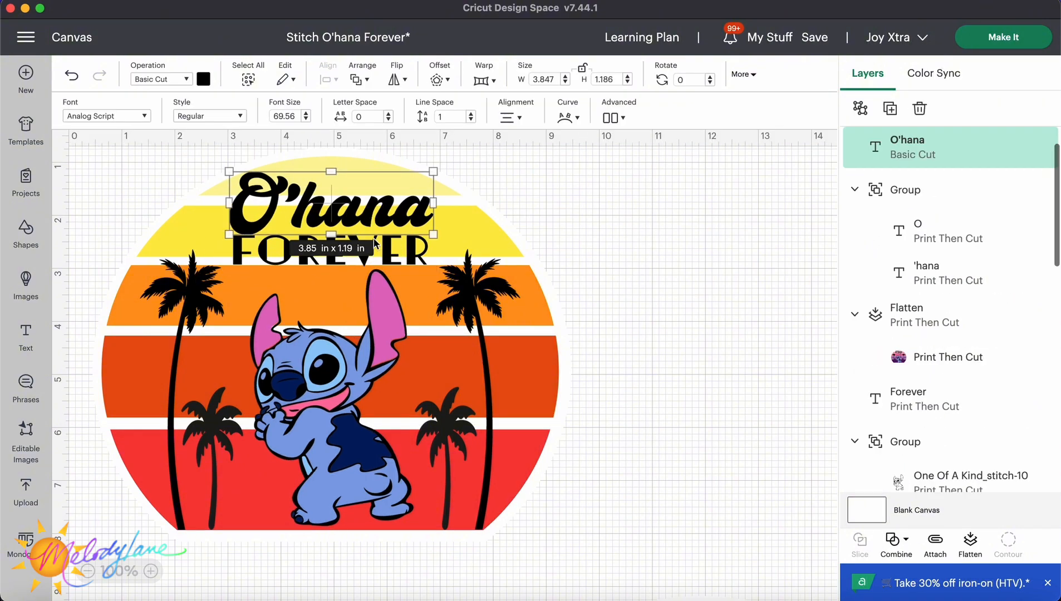
{"action": "left_click", "coordinate": [385, 254], "text": "shift"}
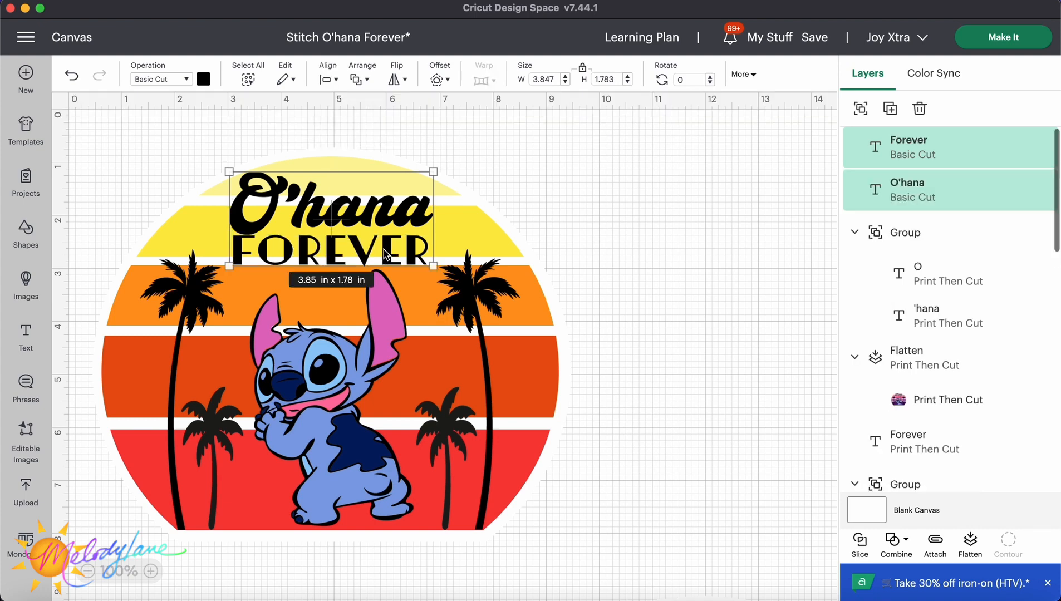
{"action": "left_click", "coordinate": [463, 233], "text": "shift"}
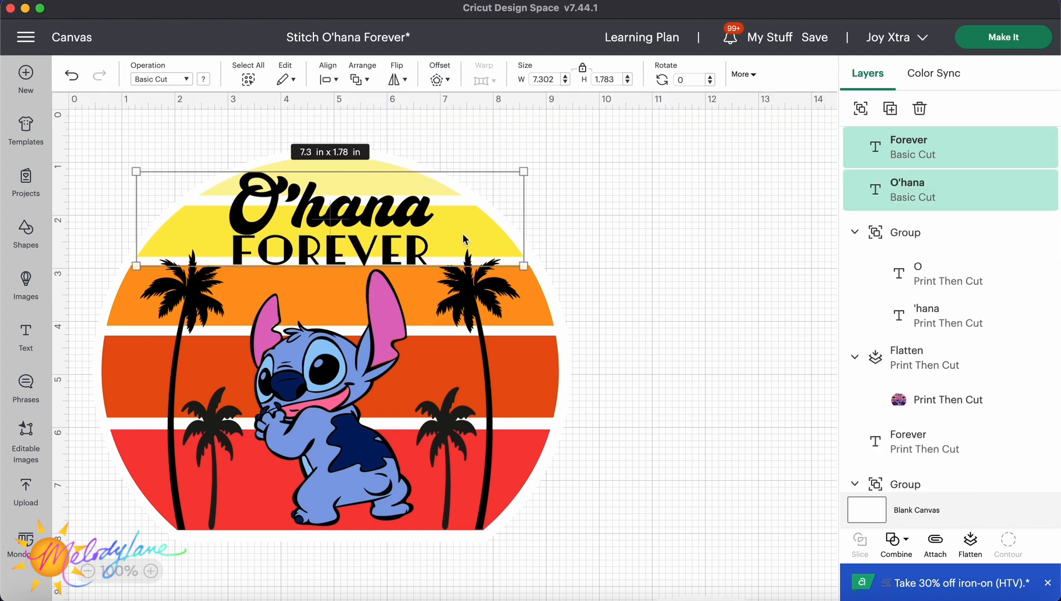
{"action": "left_click", "coordinate": [329, 79]}
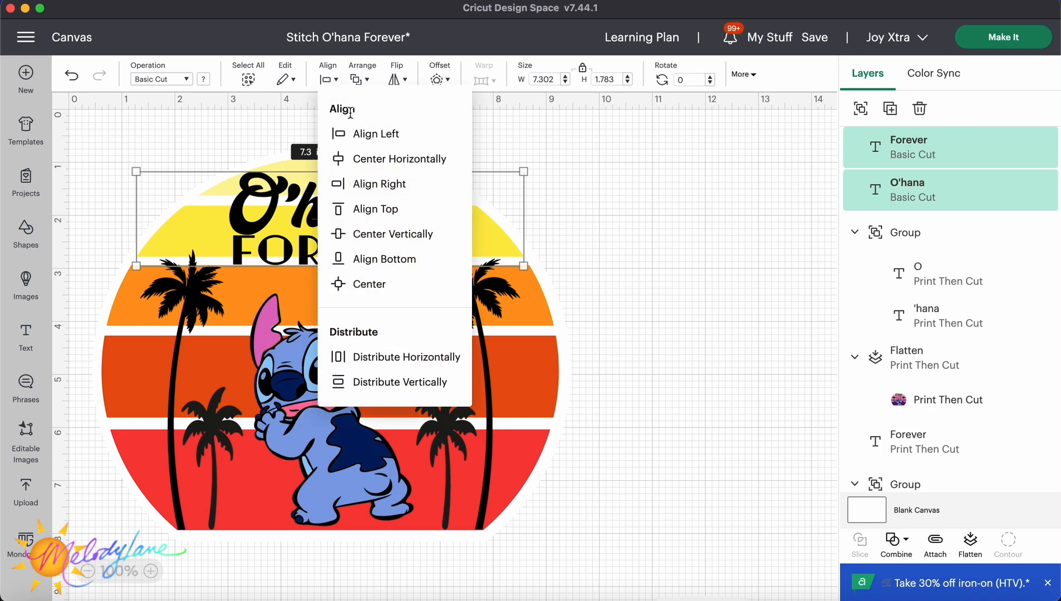
{"action": "left_click", "coordinate": [372, 160]}
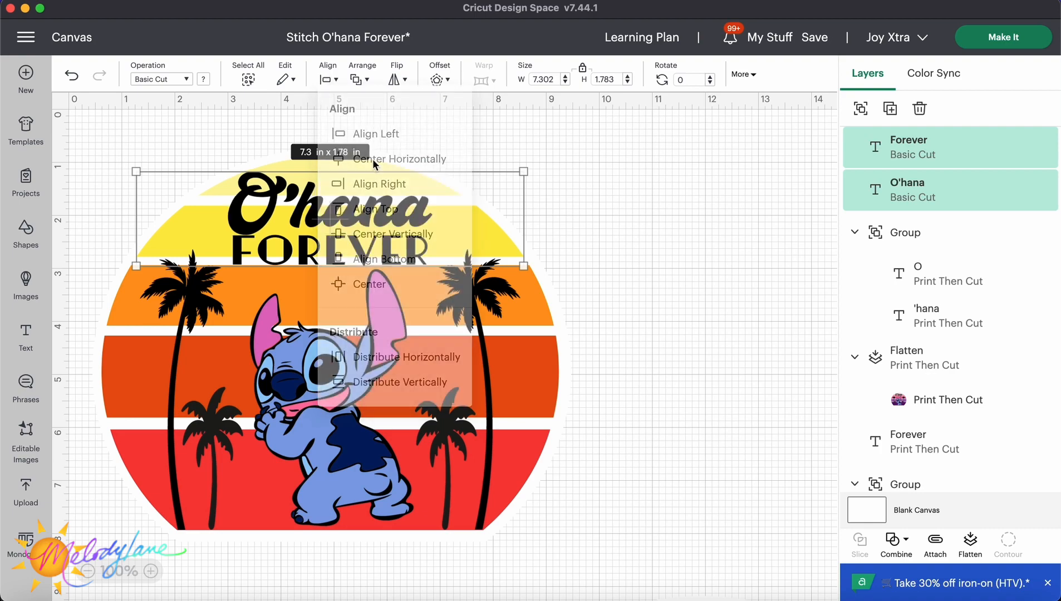
{"action": "left_click", "coordinate": [619, 207]}
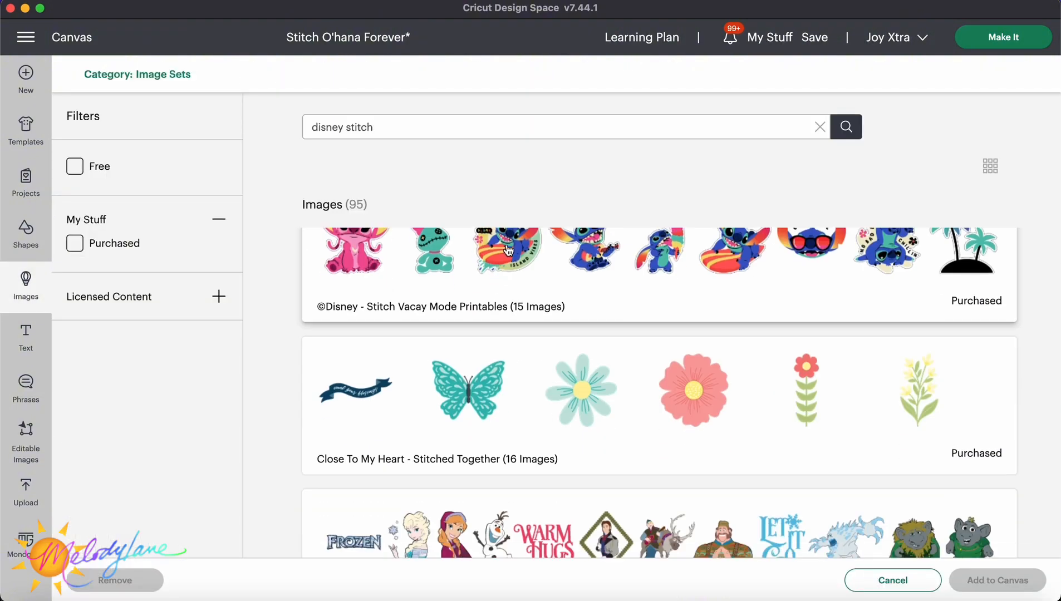
Add the Stitch On Surfboard image from the Disney Stitch Vacay Mode Printables set to the canvas.
{"action": "left_click", "coordinate": [506, 246]}
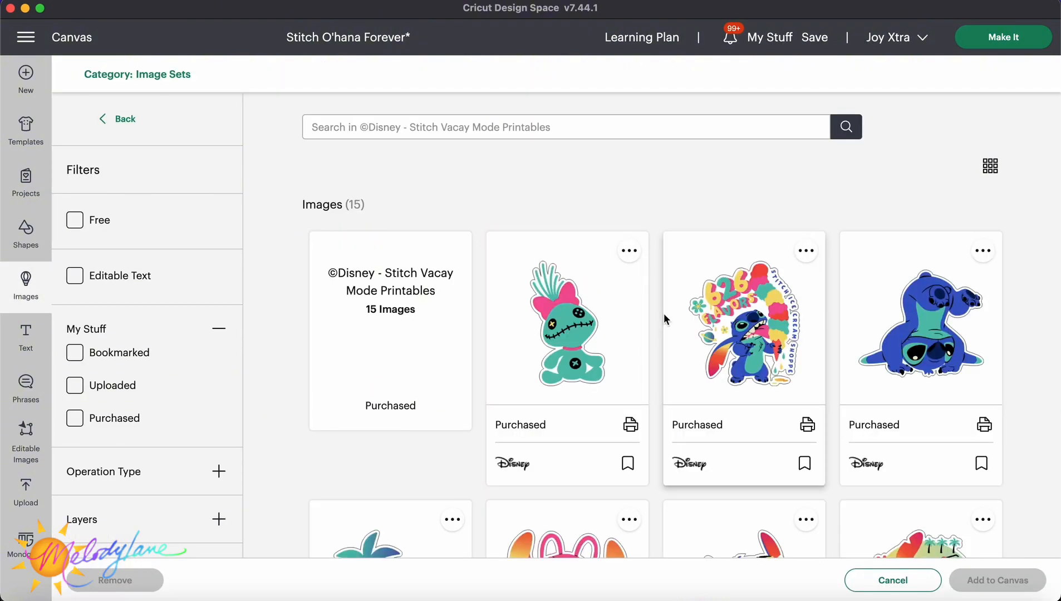
{"action": "scroll", "coordinate": [664, 315], "scroll_direction": "down", "scroll_amount": 10}
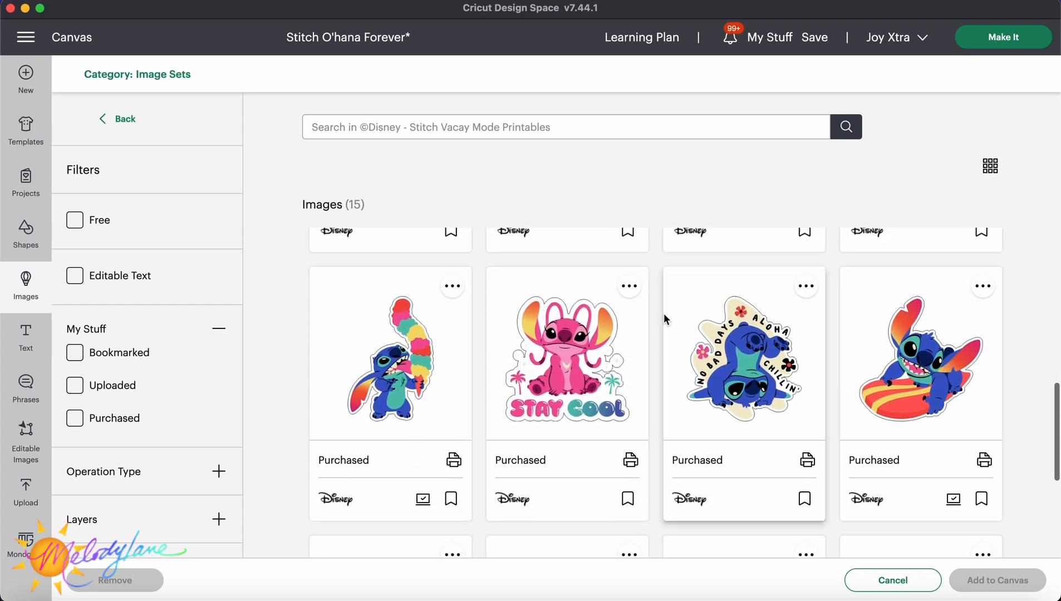
{"action": "left_click", "coordinate": [907, 355]}
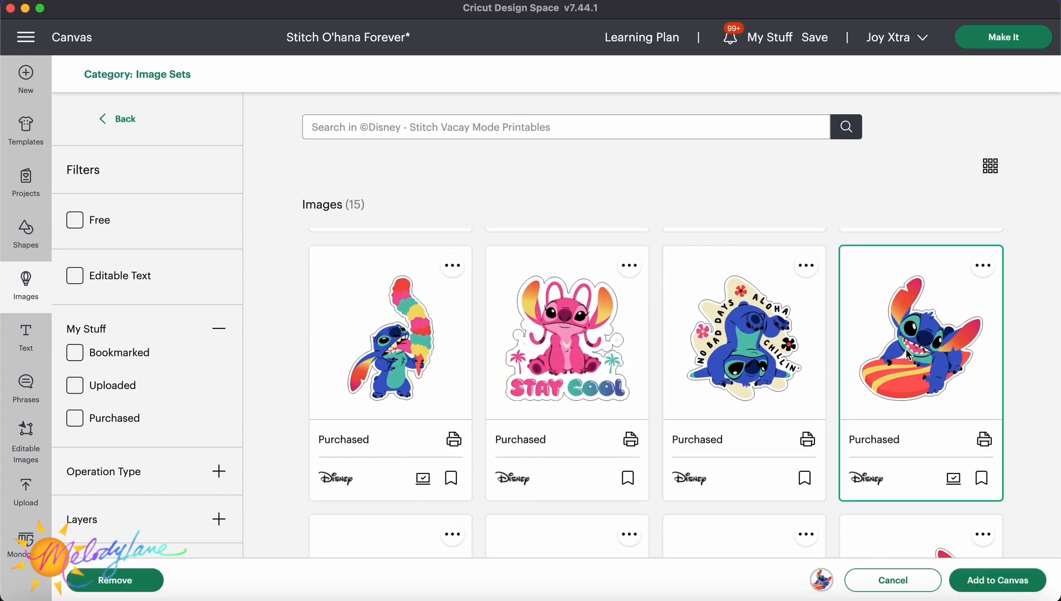
{"action": "left_click", "coordinate": [955, 579]}
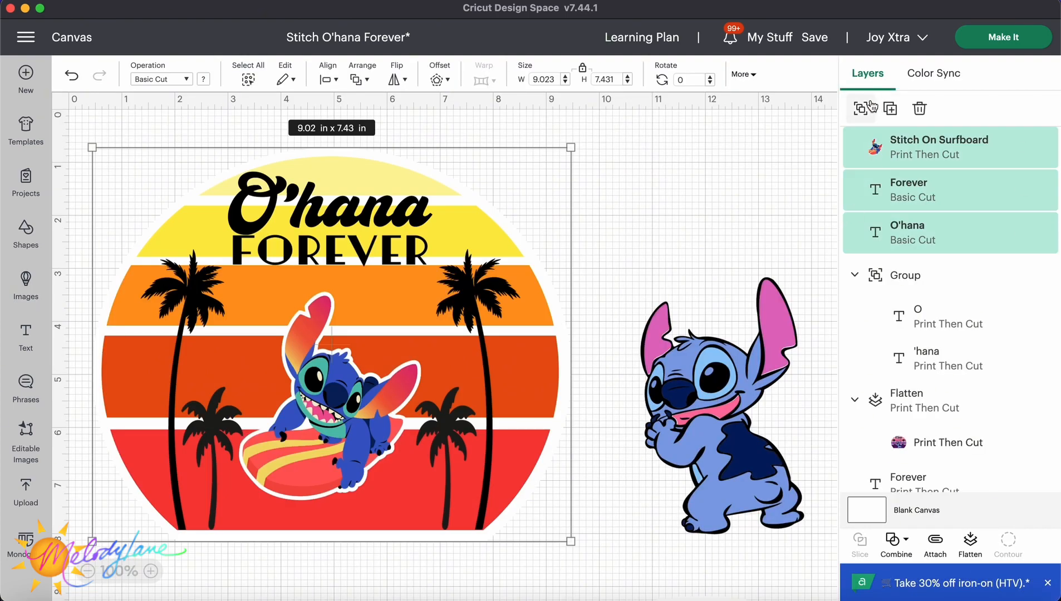
Group the circle design with the surfboard Stitch and flatten it into a single print-then-cut image.
{"action": "left_click", "coordinate": [860, 109]}
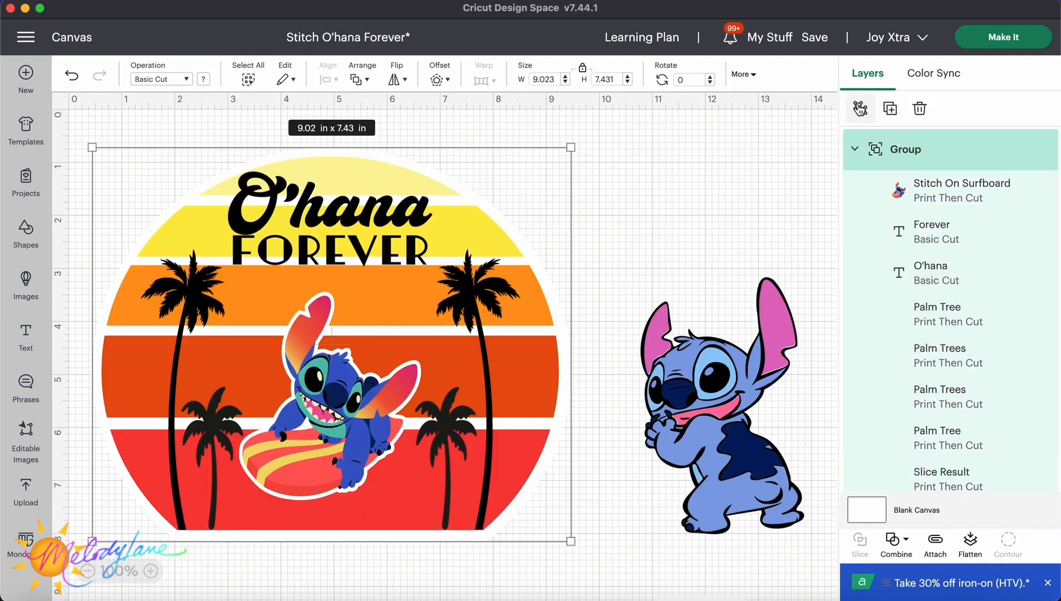
{"action": "left_click", "coordinate": [672, 185]}
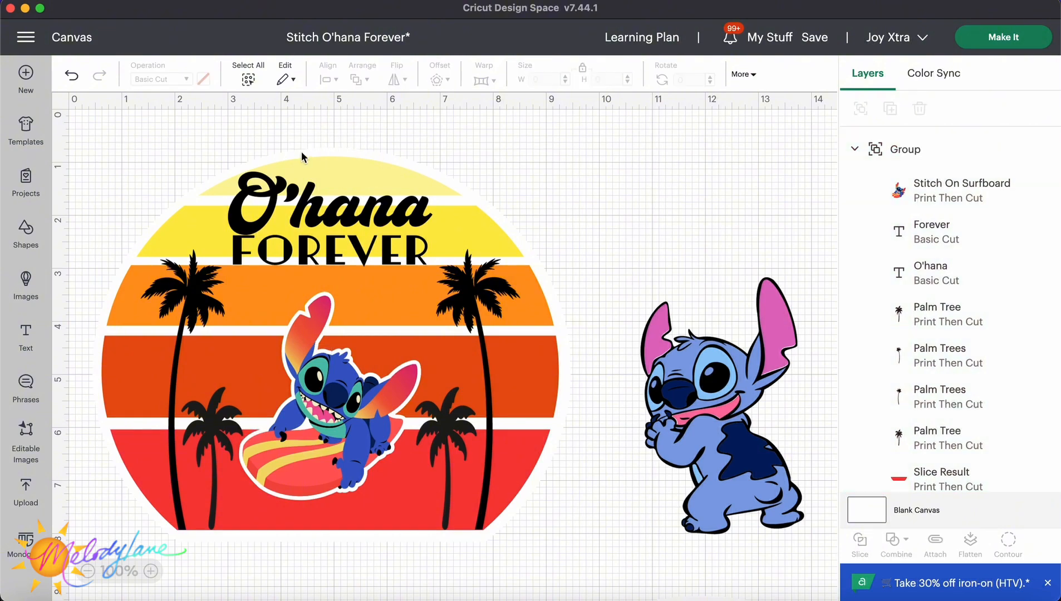
{"action": "left_click_drag", "start_coordinate": [155, 139], "coordinate": [557, 588]}
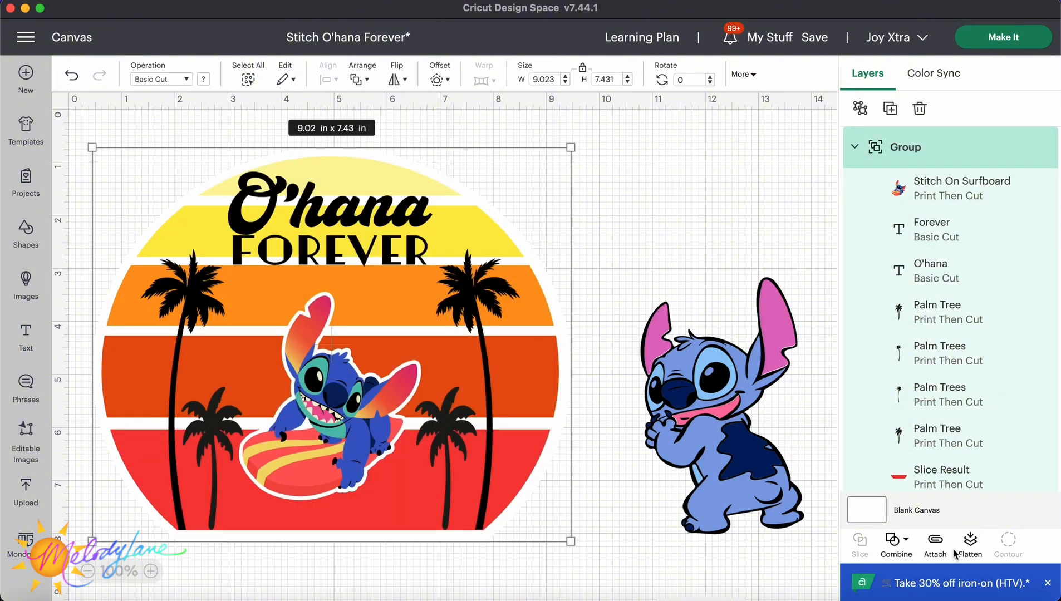
{"action": "left_click", "coordinate": [970, 540]}
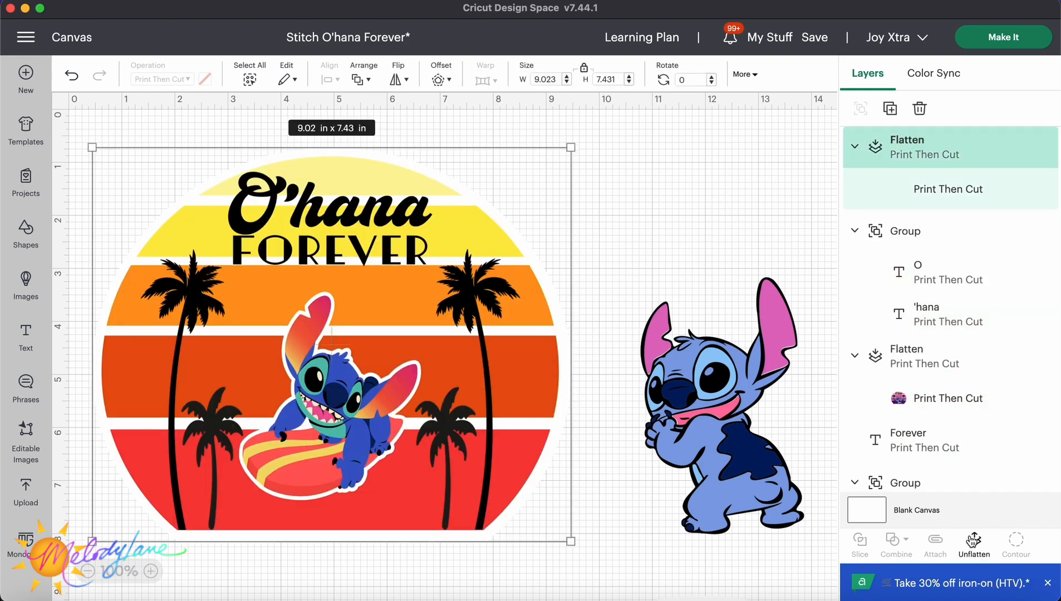
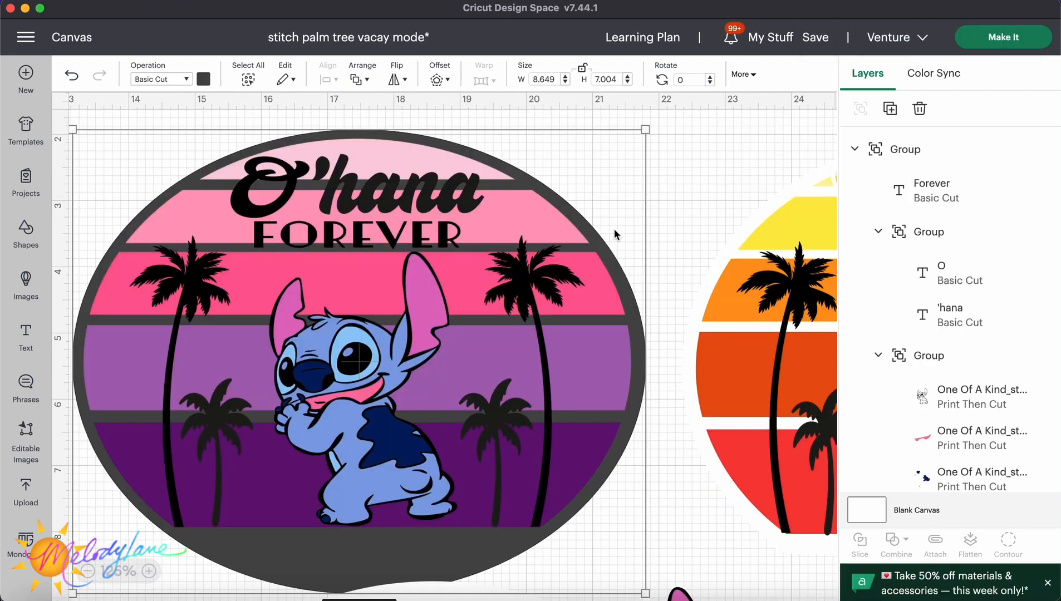
{"action": "left_click", "coordinate": [691, 222]}
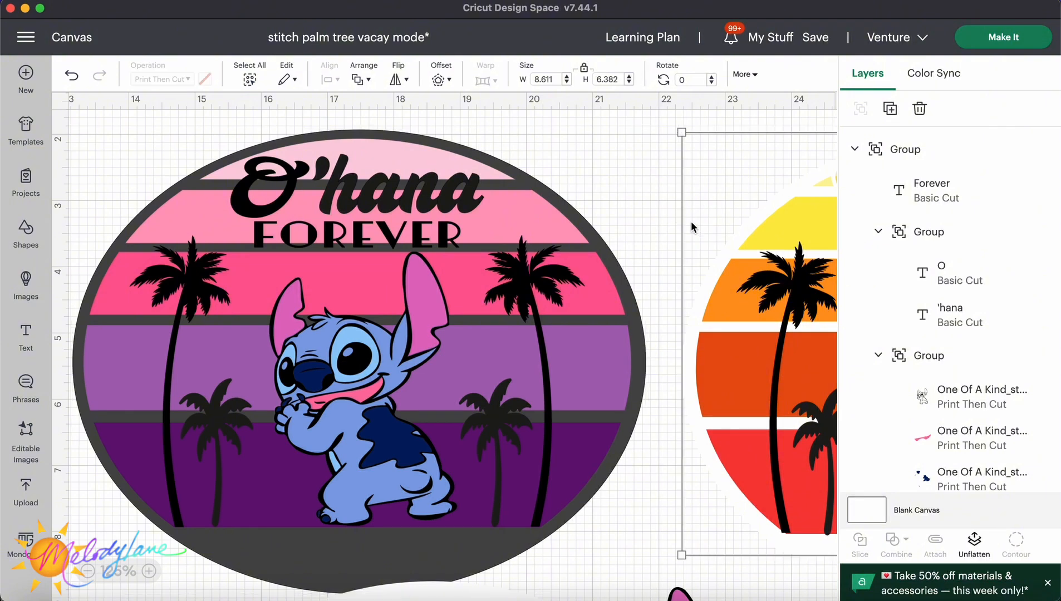
{"action": "left_click", "coordinate": [581, 223]}
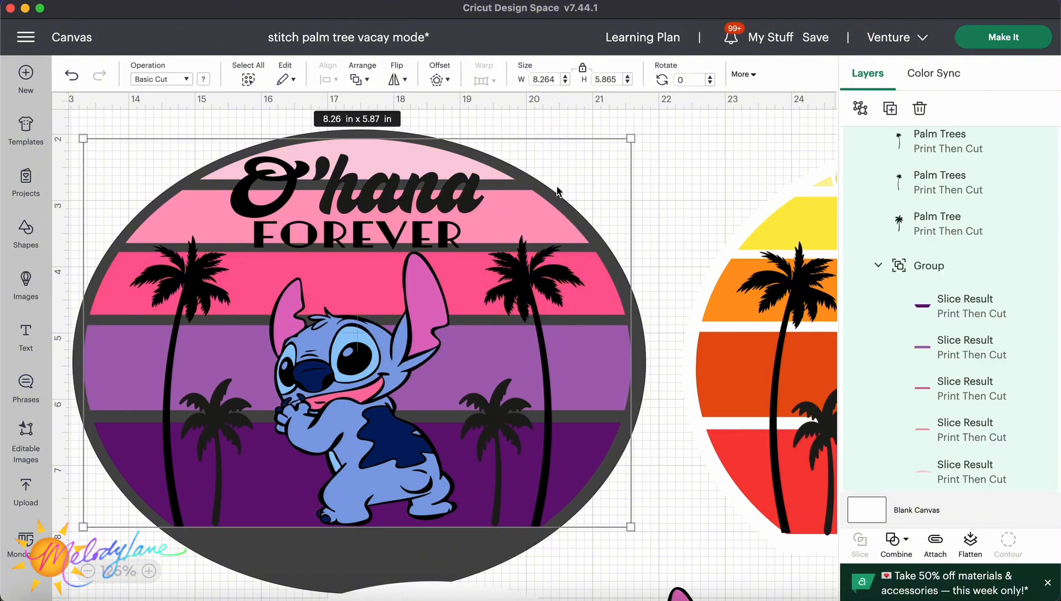
{"action": "left_click", "coordinate": [456, 548]}
{"action": "scroll", "coordinate": [455, 547], "scroll_direction": "down", "scroll_amount": 3}
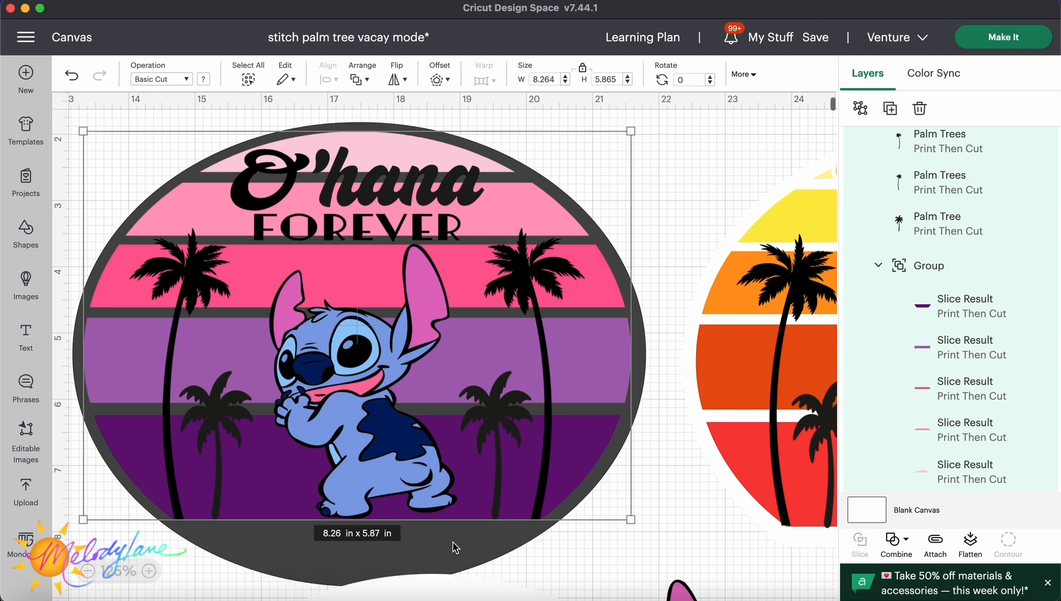
Add a square shape, colour it pink, and place it overlapping the bottom of the O'hana circle.
{"action": "left_click", "coordinate": [26, 234]}
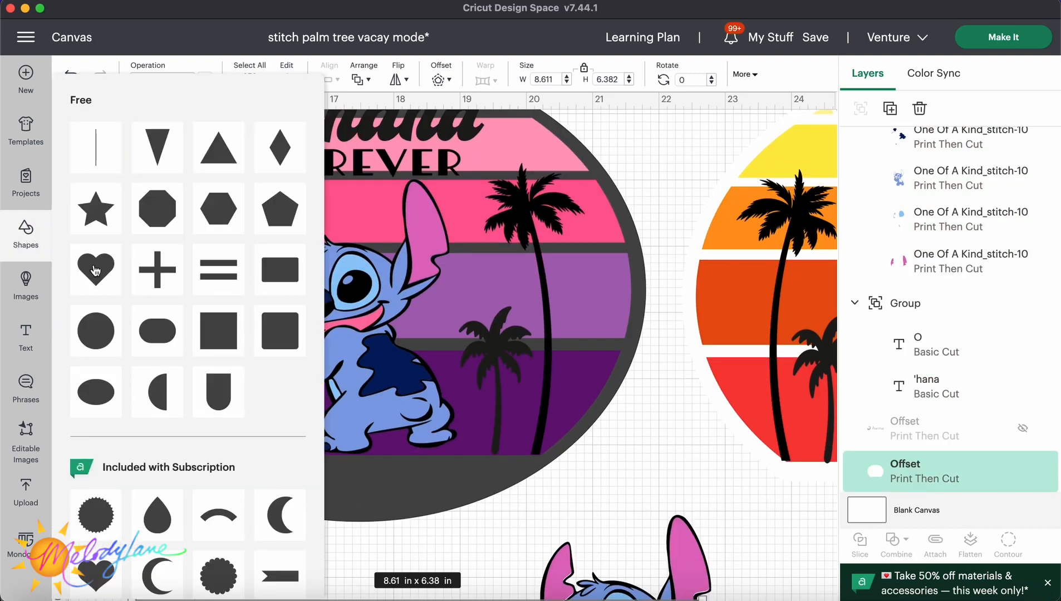
{"action": "left_click", "coordinate": [216, 338]}
{"action": "left_click_drag", "start_coordinate": [178, 242], "coordinate": [235, 592]}
{"action": "left_click", "coordinate": [203, 80]}
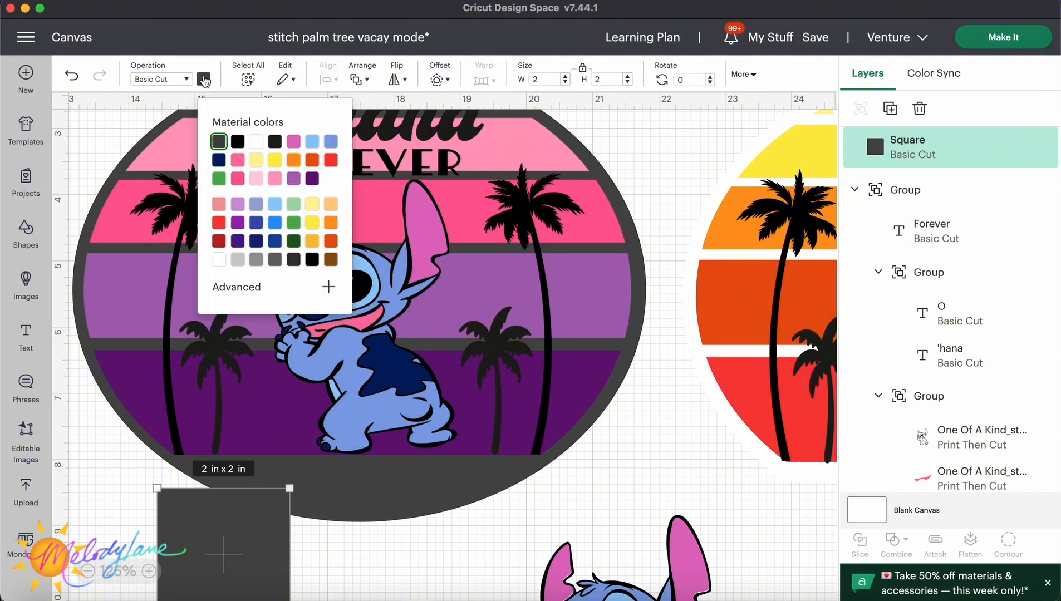
{"action": "left_click", "coordinate": [237, 159]}
{"action": "left_click_drag", "start_coordinate": [230, 538], "coordinate": [230, 518]}
Unlock the square's proportions and stretch it to about 5.96 in wide by 1.99 in tall.
{"action": "left_click", "coordinate": [582, 70]}
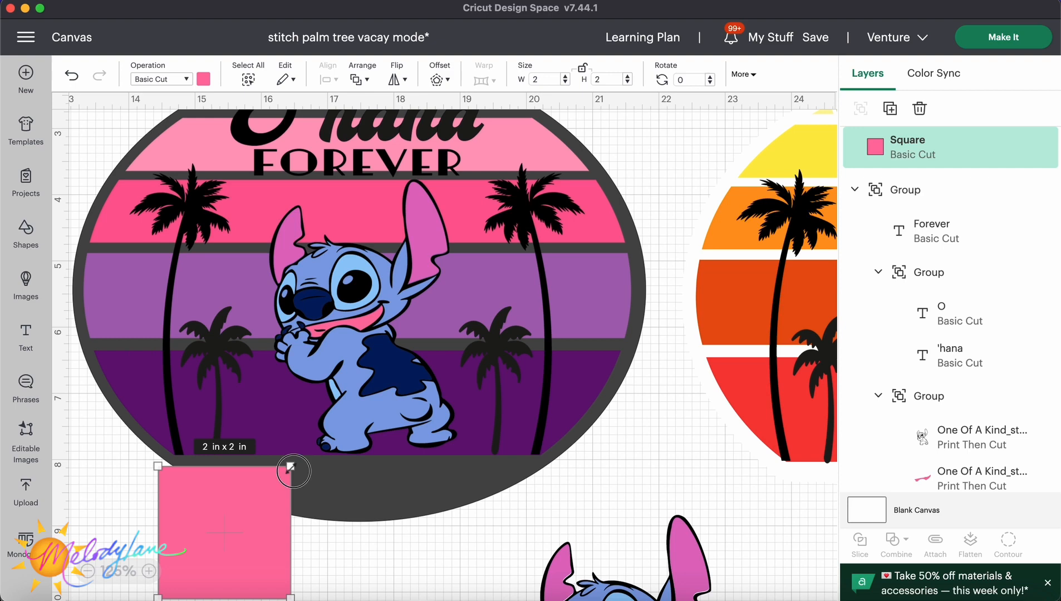
{"action": "left_click_drag", "start_coordinate": [290, 469], "coordinate": [553, 468]}
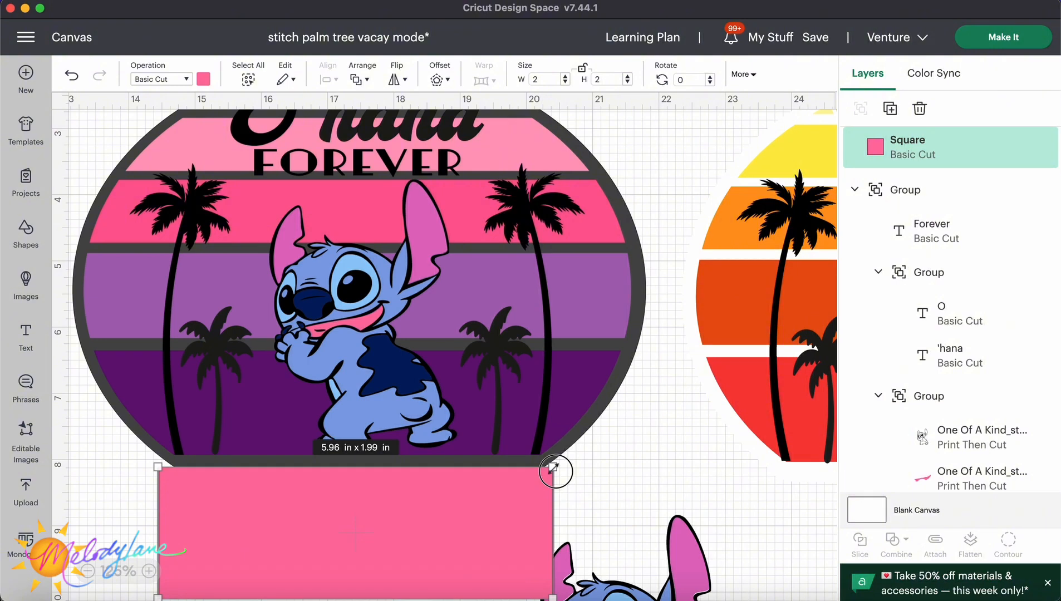
{"action": "left_click_drag", "start_coordinate": [553, 469], "coordinate": [553, 468]}
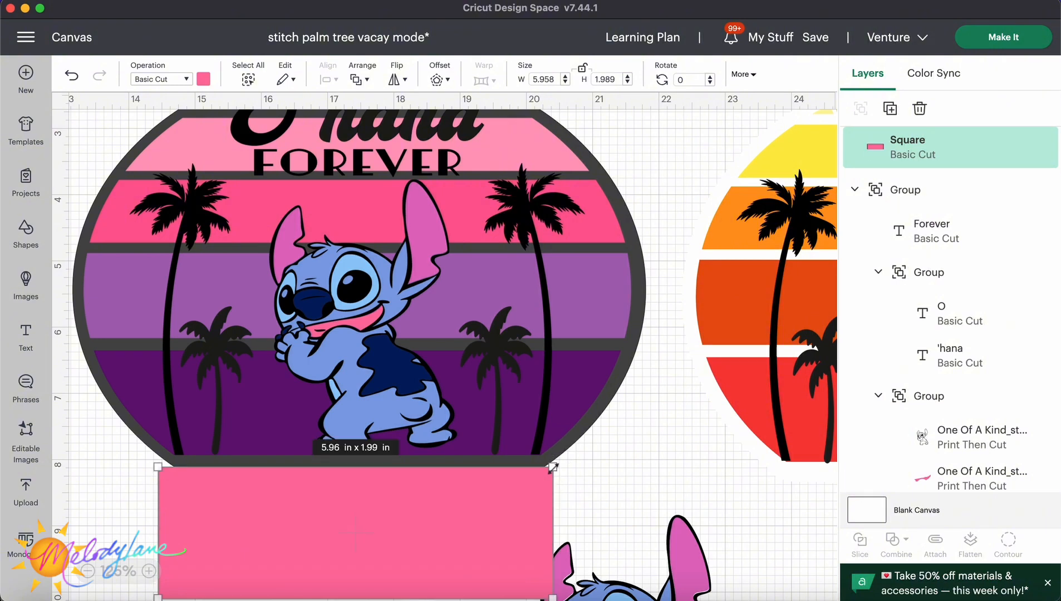
{"action": "left_click", "coordinate": [585, 431]}
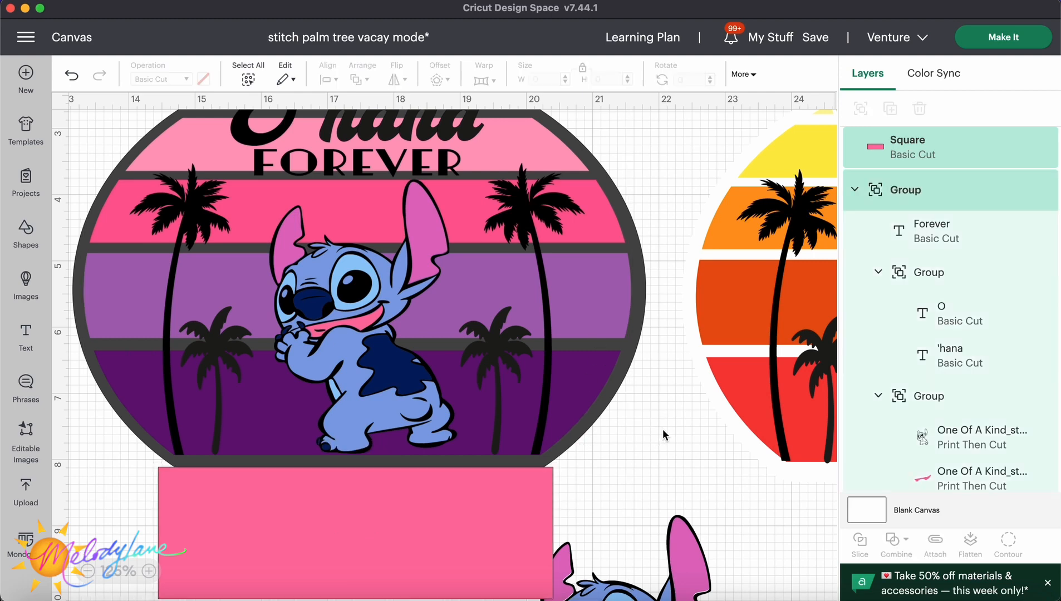
Select the pink square together with the circle background and slice them.
{"action": "left_click", "coordinate": [518, 510]}
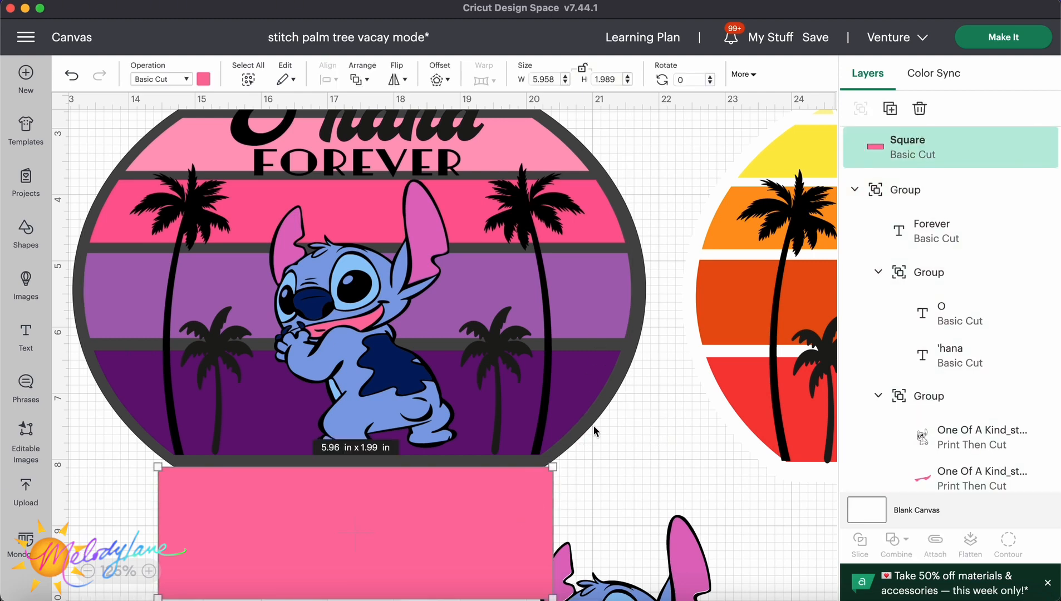
{"action": "left_click", "coordinate": [633, 359], "text": "shift"}
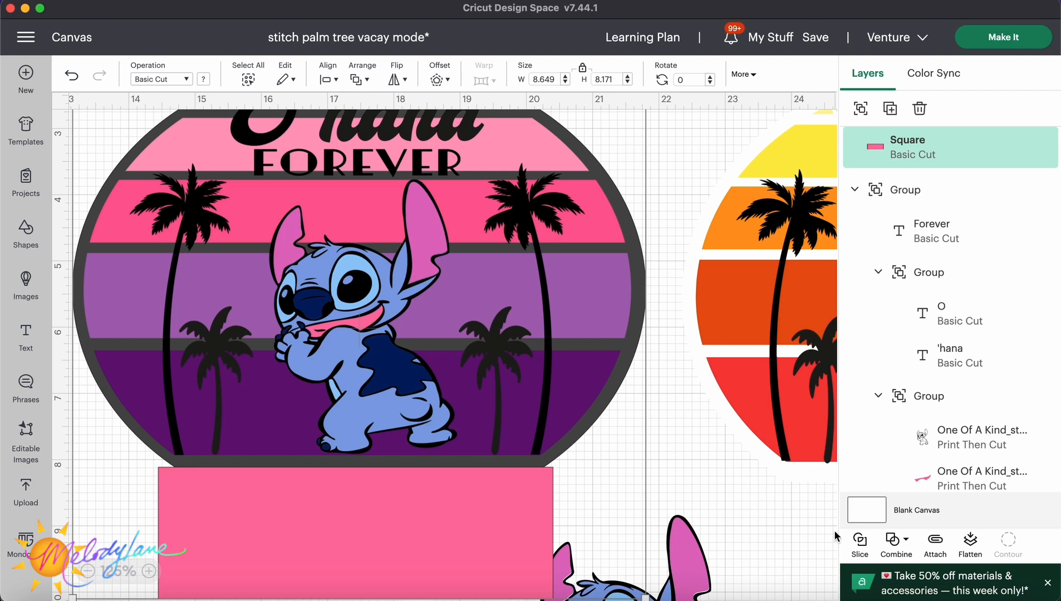
{"action": "left_click", "coordinate": [860, 540]}
Delete the three slice pieces so the circle background is left with a flat bottom edge.
{"action": "left_click", "coordinate": [459, 554]}
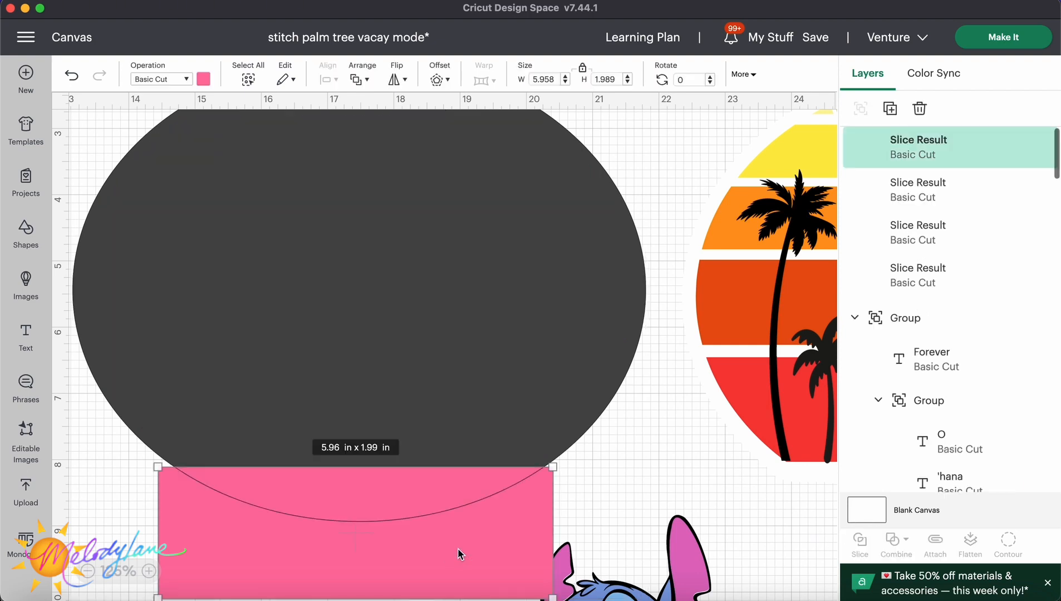
{"action": "right_click", "coordinate": [467, 518]}
{"action": "left_click", "coordinate": [501, 217]}
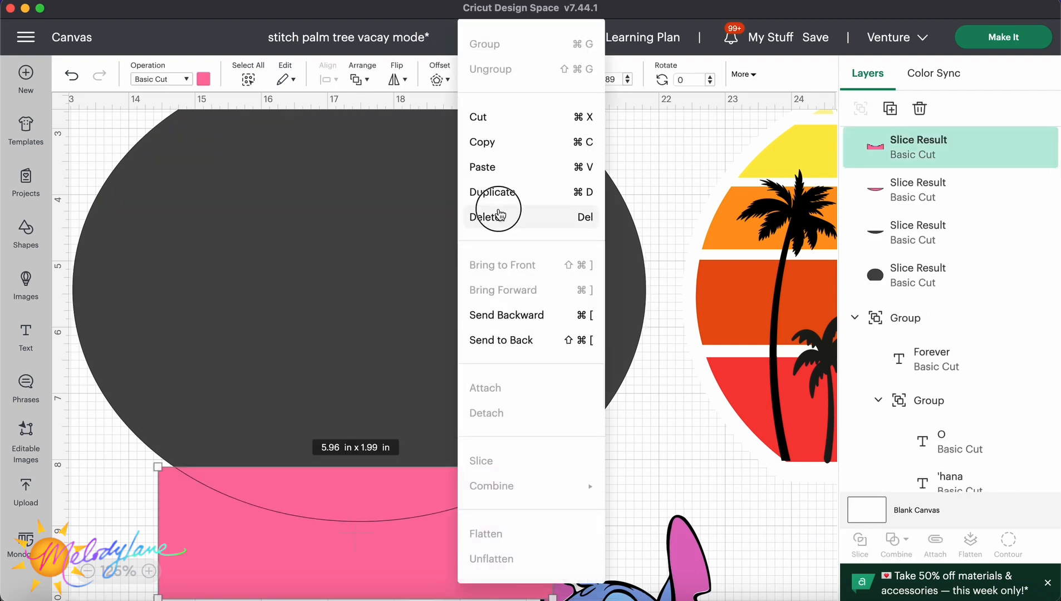
{"action": "left_click", "coordinate": [425, 481]}
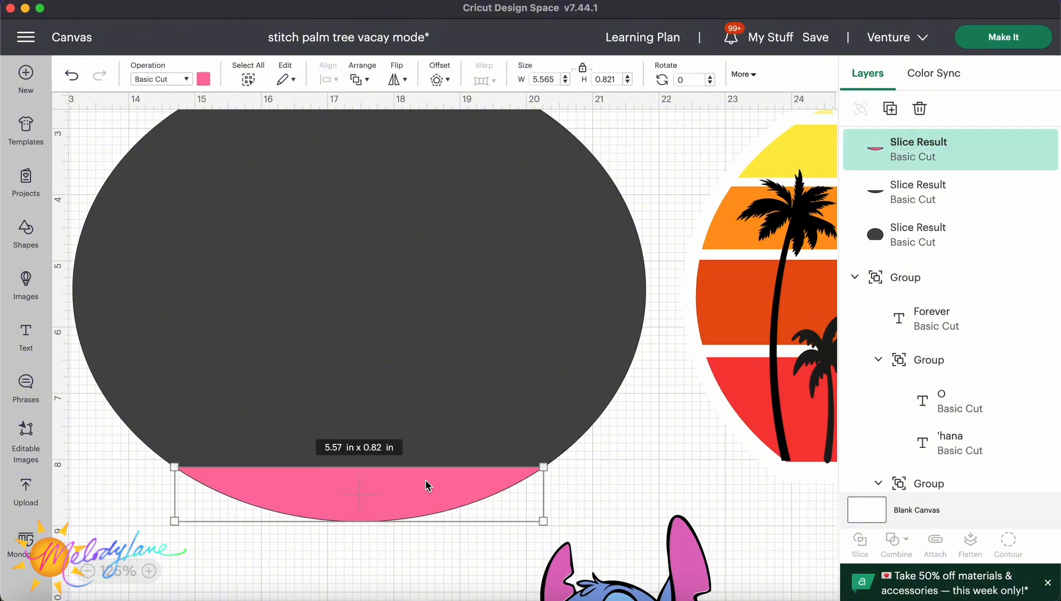
{"action": "right_click", "coordinate": [411, 495]}
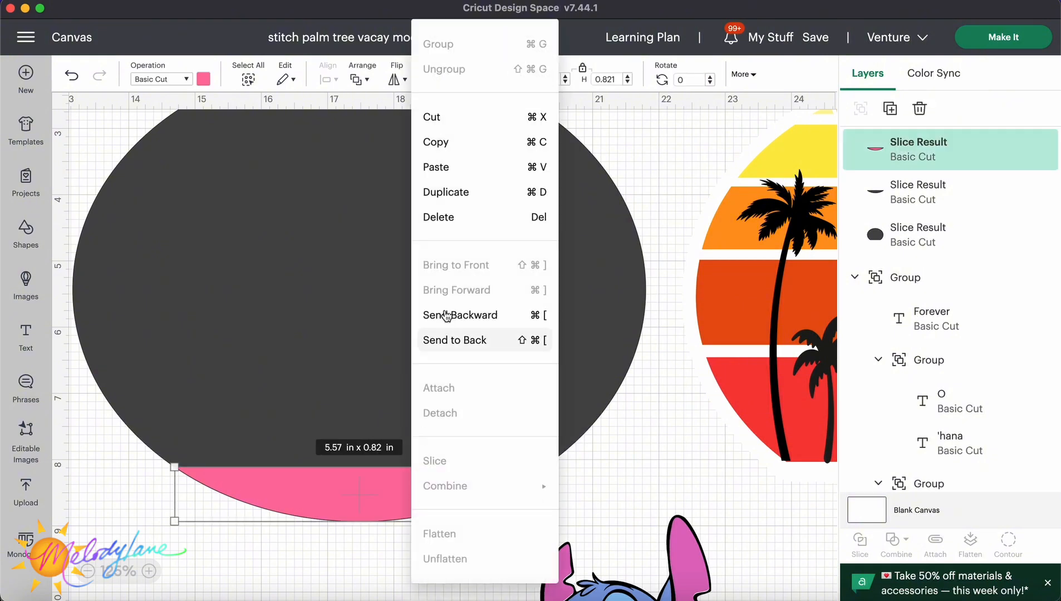
{"action": "left_click", "coordinate": [461, 216]}
{"action": "right_click", "coordinate": [370, 491]}
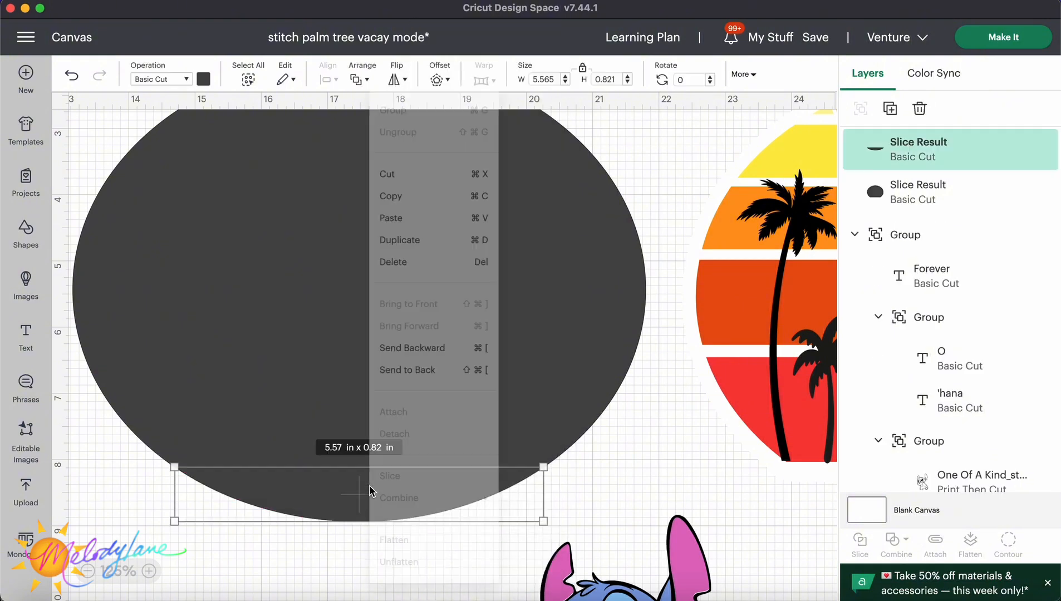
{"action": "left_click", "coordinate": [410, 217]}
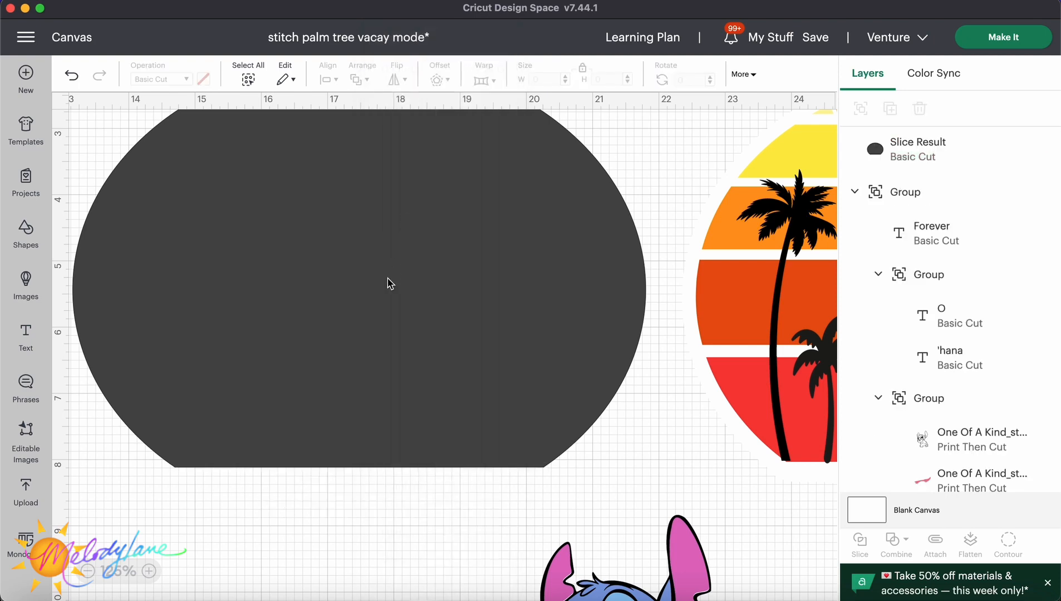
Send the trimmed background shape to the back behind the sticker artwork.
{"action": "right_click", "coordinate": [388, 281]}
{"action": "left_click", "coordinate": [434, 359]}
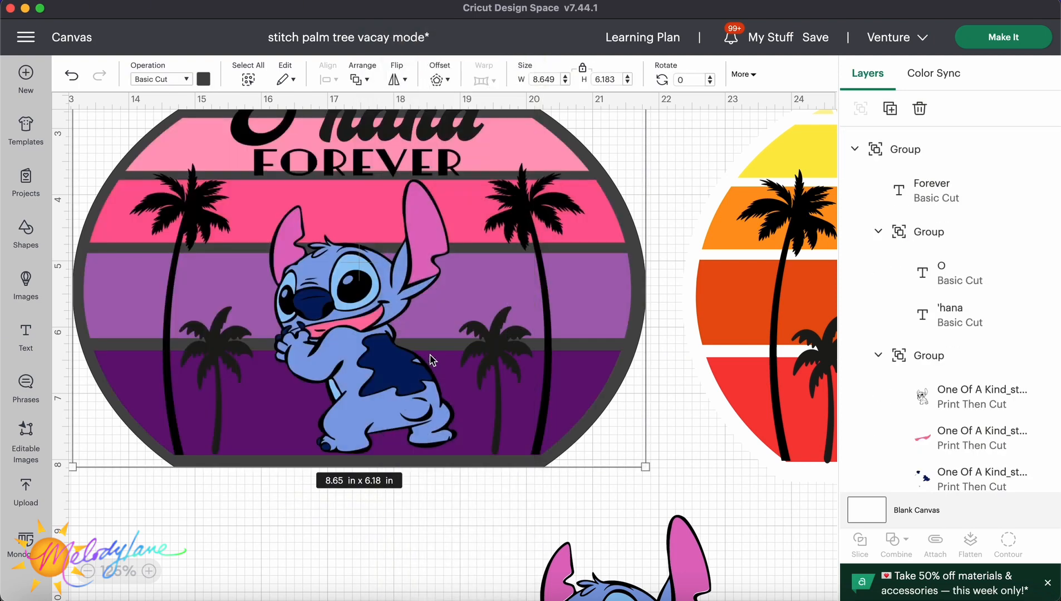
{"action": "left_click", "coordinate": [449, 513]}
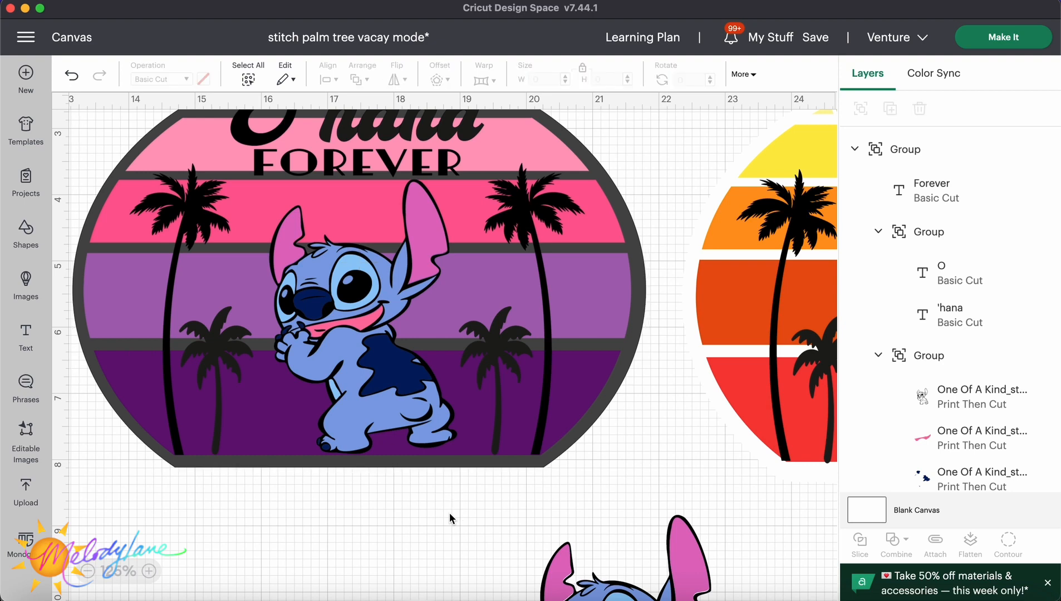
Change the trimmed background shape's colour to white.
{"action": "scroll", "coordinate": [449, 509], "scroll_direction": "up", "scroll_amount": 1}
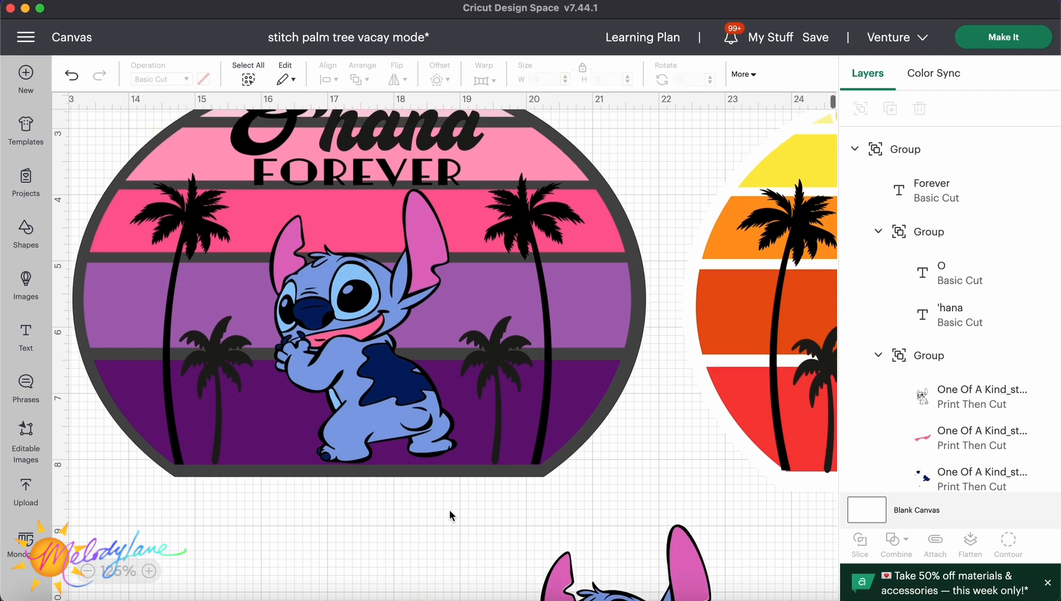
{"action": "scroll", "coordinate": [450, 511], "scroll_direction": "up", "scroll_amount": 5}
{"action": "scroll", "coordinate": [602, 285], "scroll_direction": "down", "scroll_amount": 2}
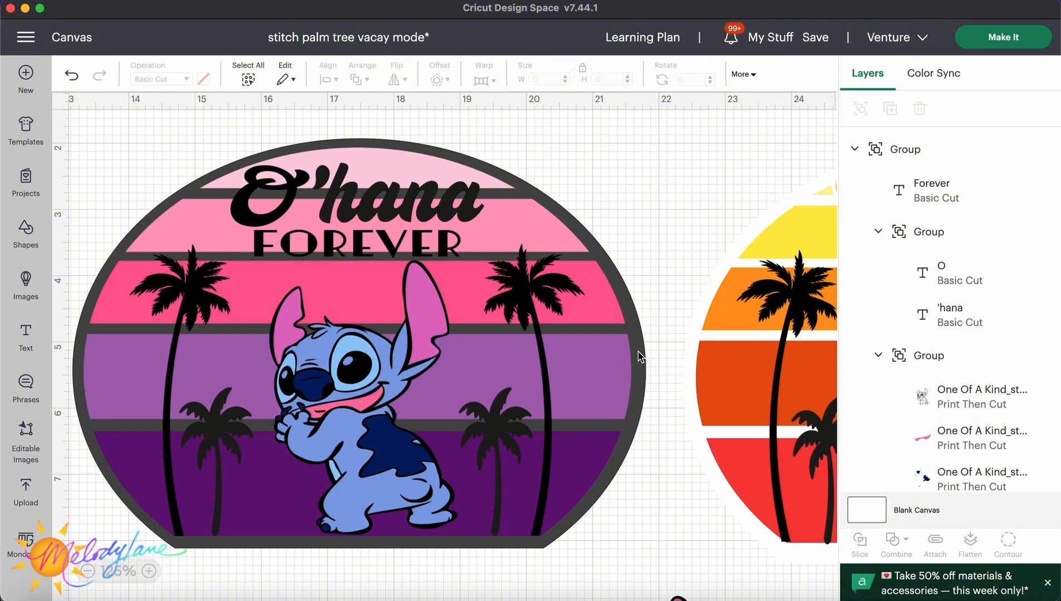
{"action": "left_click", "coordinate": [633, 331]}
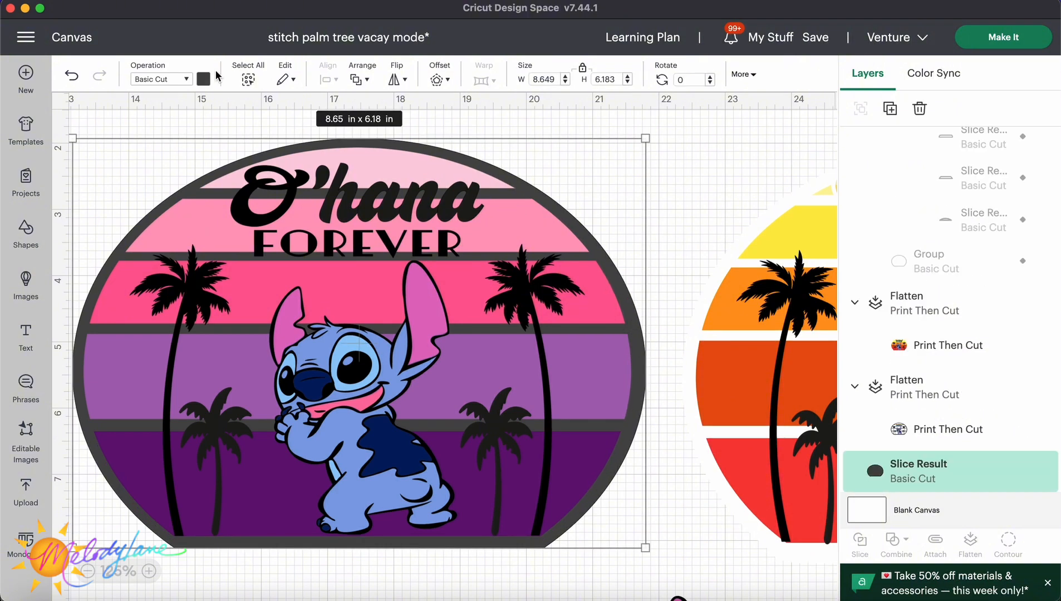
{"action": "left_click", "coordinate": [204, 79]}
{"action": "left_click", "coordinate": [257, 142]}
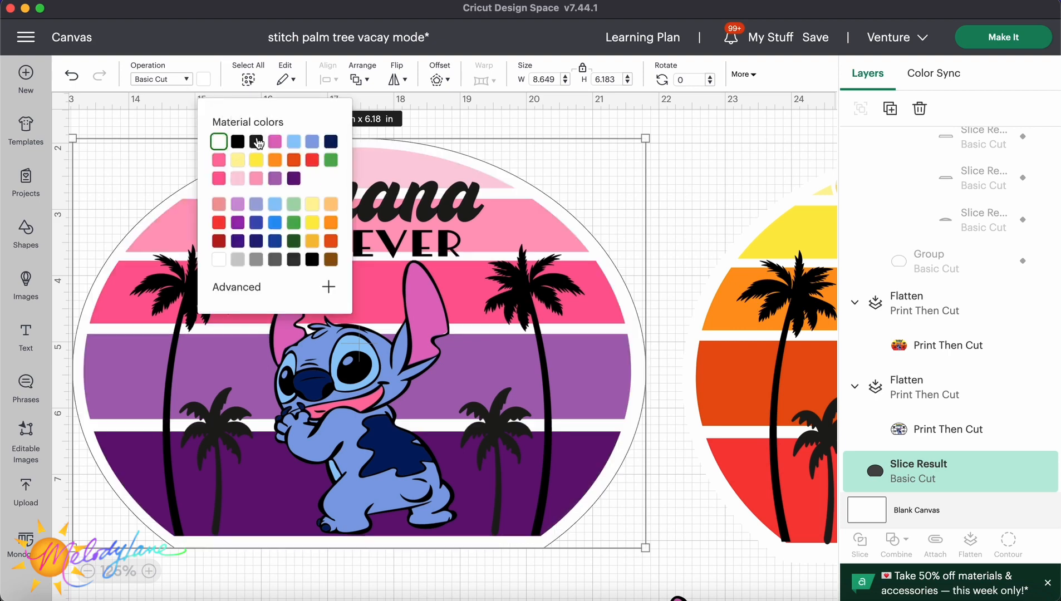
Select the entire O'hana Forever sticker design.
{"action": "left_click", "coordinate": [695, 189]}
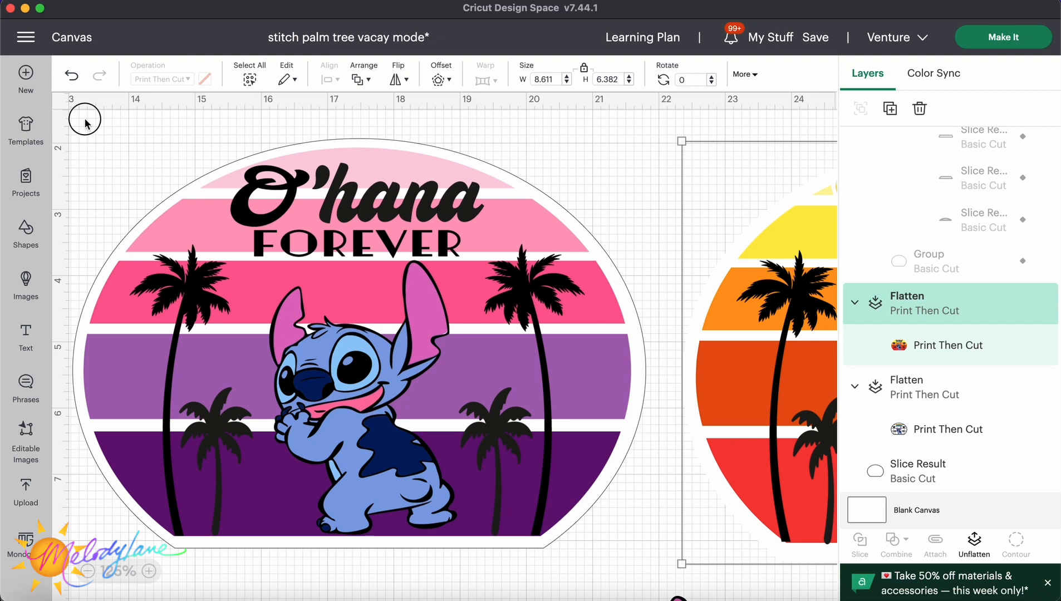
{"action": "left_click_drag", "start_coordinate": [85, 122], "coordinate": [618, 520]}
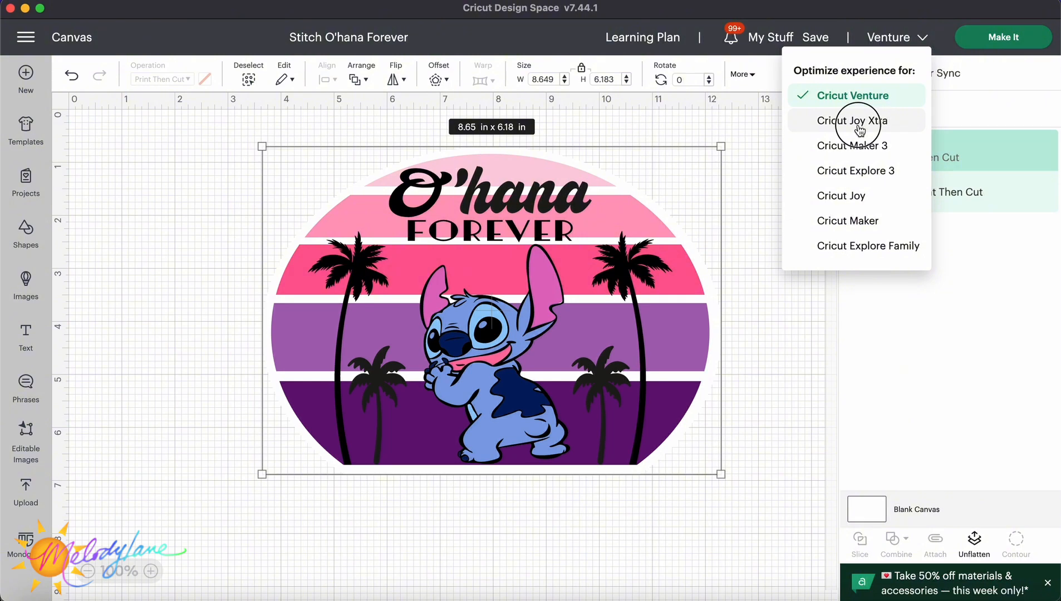
{"action": "left_click", "coordinate": [830, 123]}
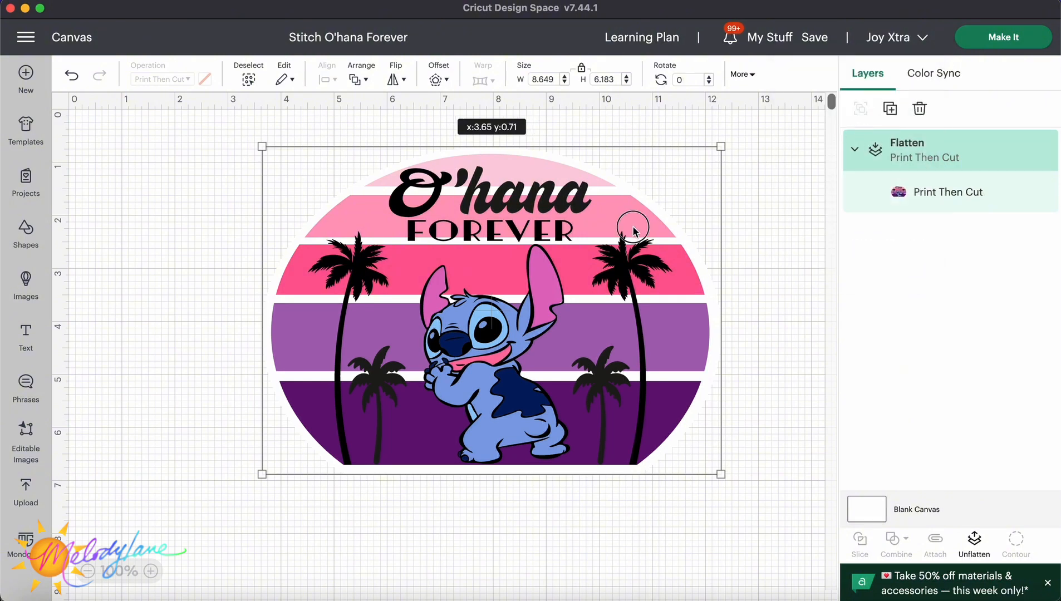
Scale the flattened design up to about 10.5 x 7.5 in, then auto-resize it to fit Letter paper.
{"action": "left_click_drag", "start_coordinate": [718, 147], "coordinate": [771, 167]}
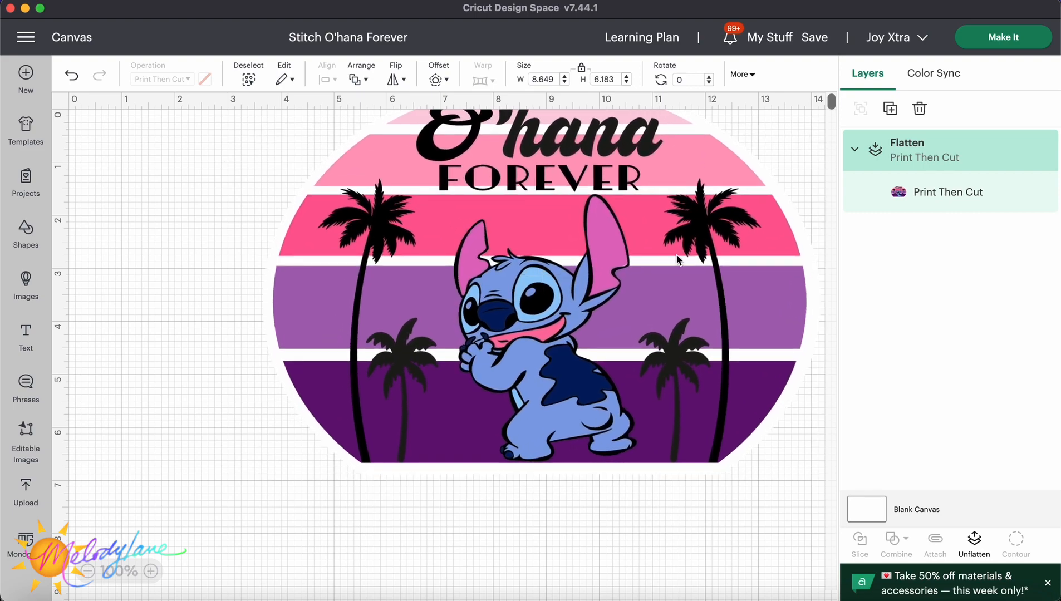
{"action": "left_click_drag", "start_coordinate": [676, 255], "coordinate": [597, 350]}
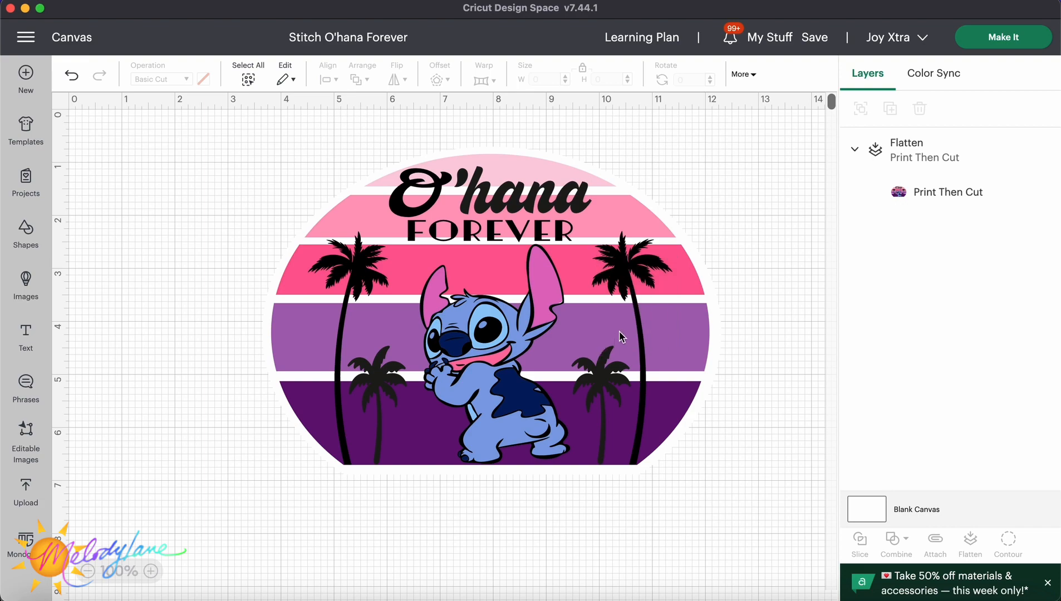
{"action": "left_click_drag", "start_coordinate": [645, 307], "coordinate": [503, 413]}
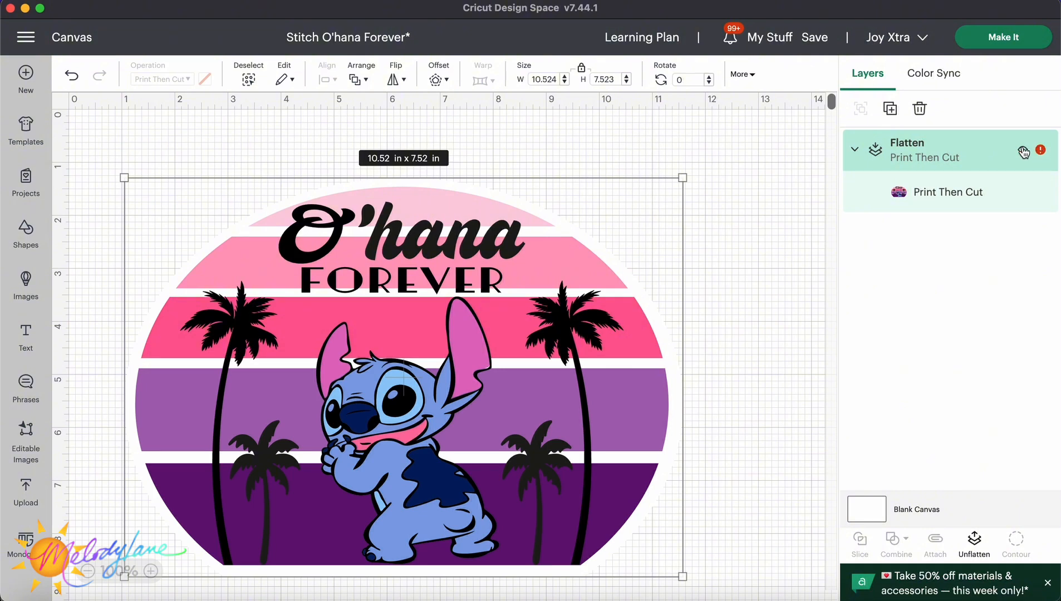
{"action": "left_click", "coordinate": [626, 317]}
{"action": "left_click_drag", "start_coordinate": [627, 316], "coordinate": [633, 295]}
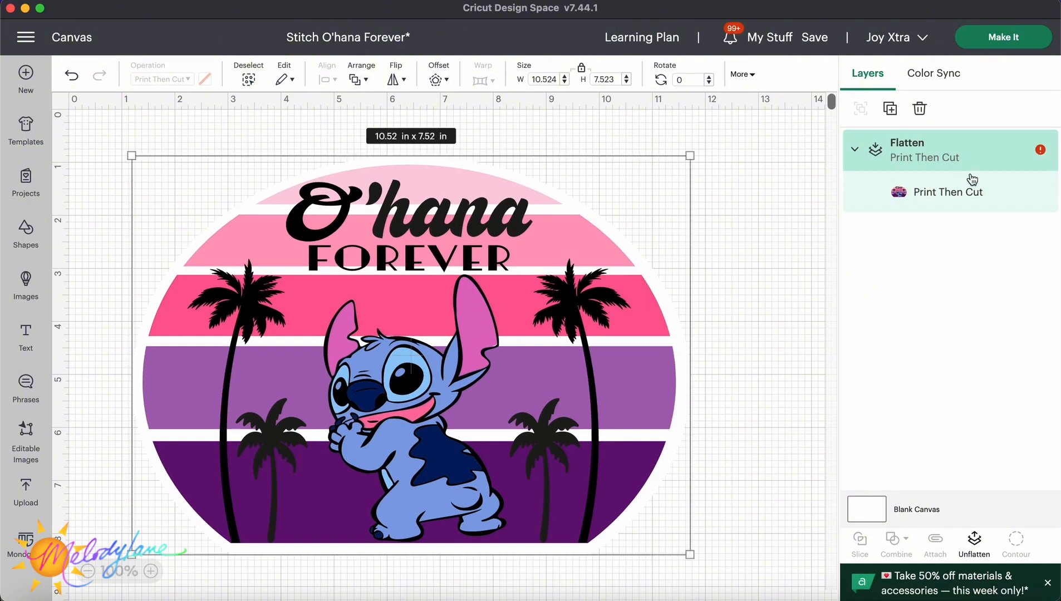
{"action": "left_click", "coordinate": [1042, 151]}
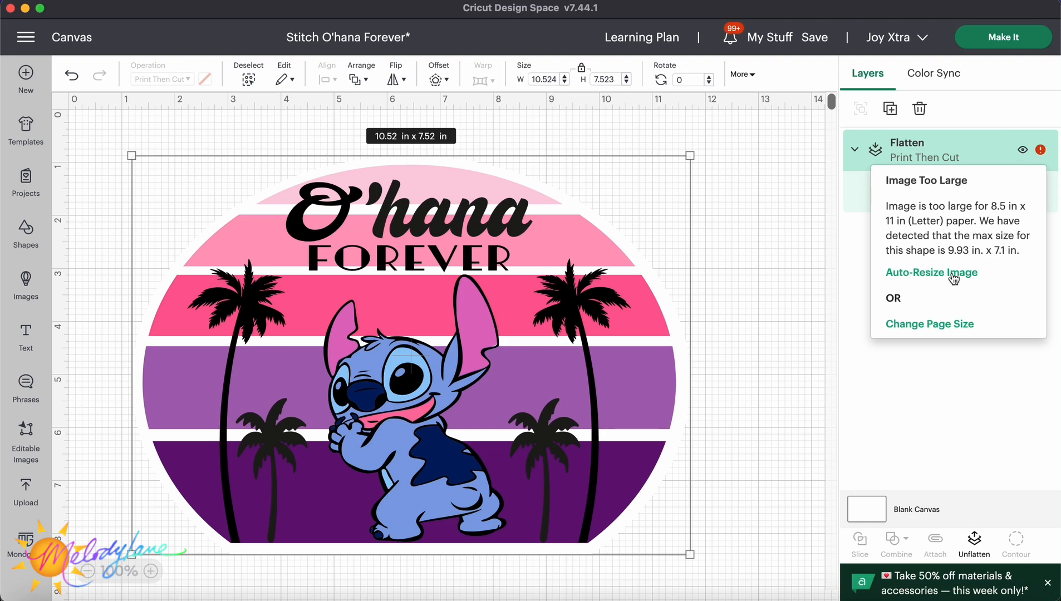
{"action": "left_click", "coordinate": [954, 277]}
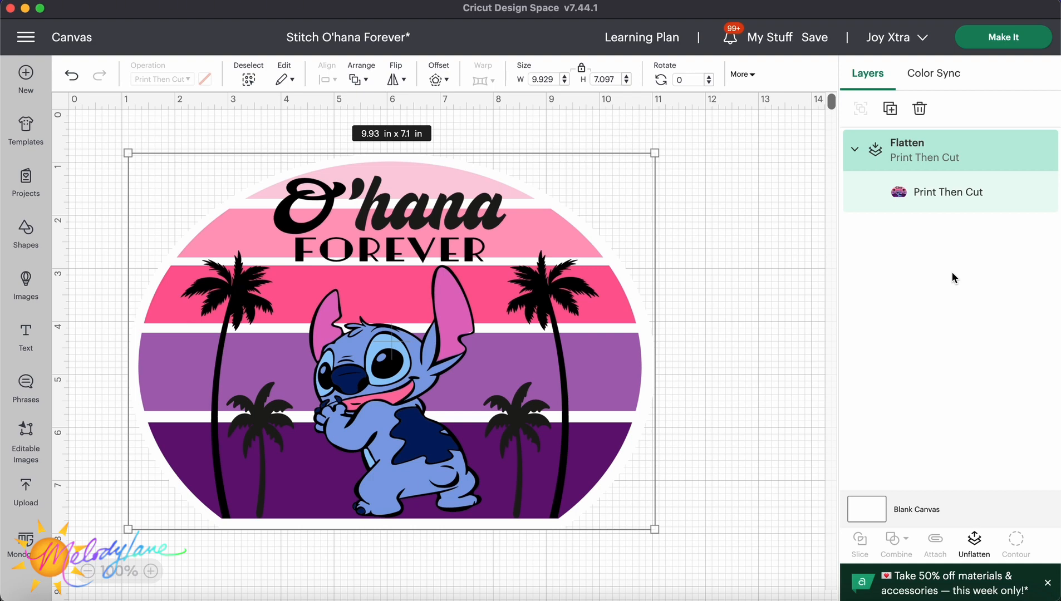
Stretch the design with unlocked proportions to about 9.3 x 7.65 in, then auto-resize it to the printable maximum again.
{"action": "left_click_drag", "start_coordinate": [654, 153], "coordinate": [621, 124]}
{"action": "left_click", "coordinate": [583, 71]}
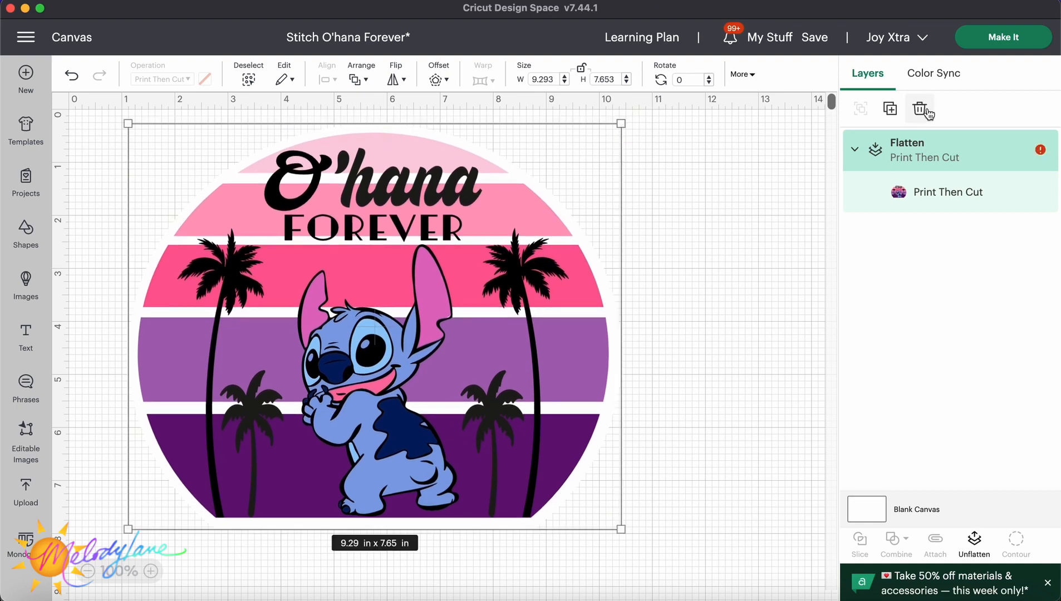
{"action": "left_click", "coordinate": [1035, 149]}
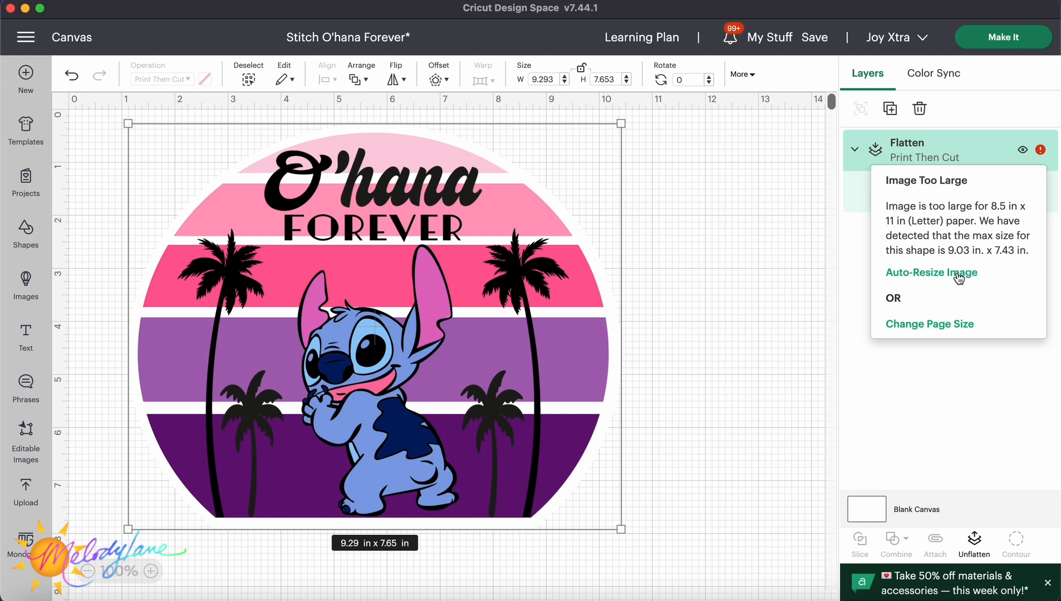
{"action": "left_click", "coordinate": [959, 273]}
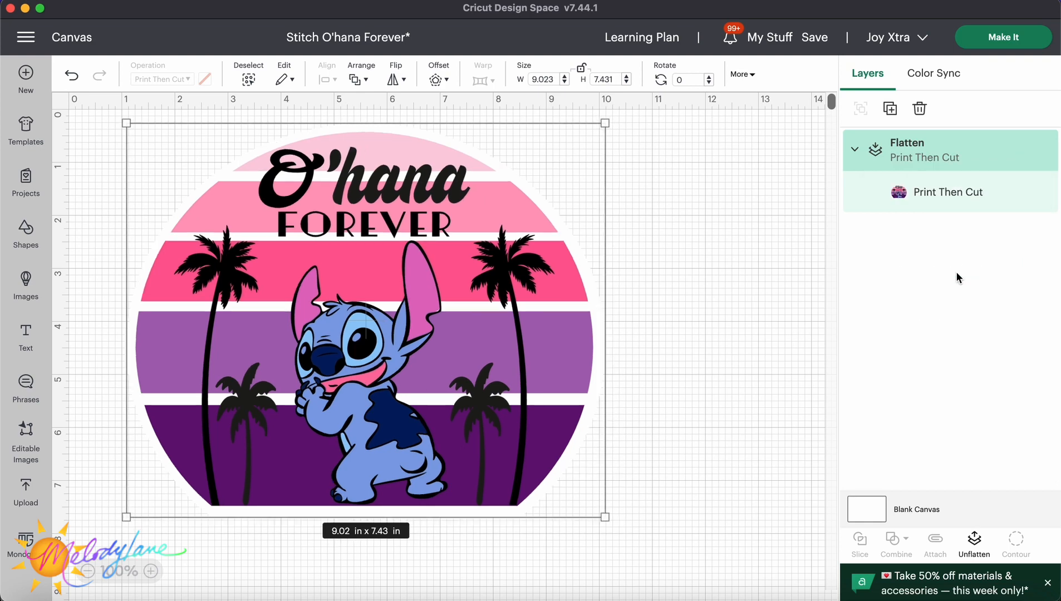